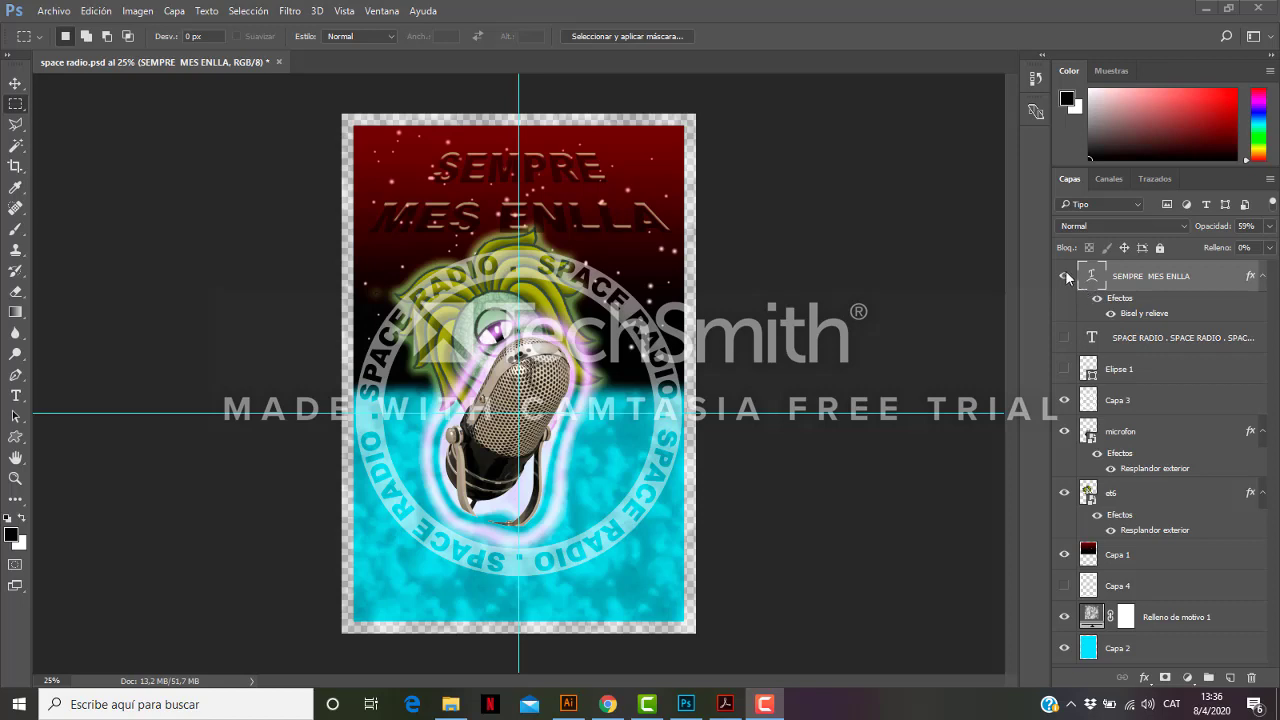
Hide all visible layers of the space radio poster one by one, from the SEMPRE MES ENLLA title down to the cyan Capa 2.
left_click(1066, 277)
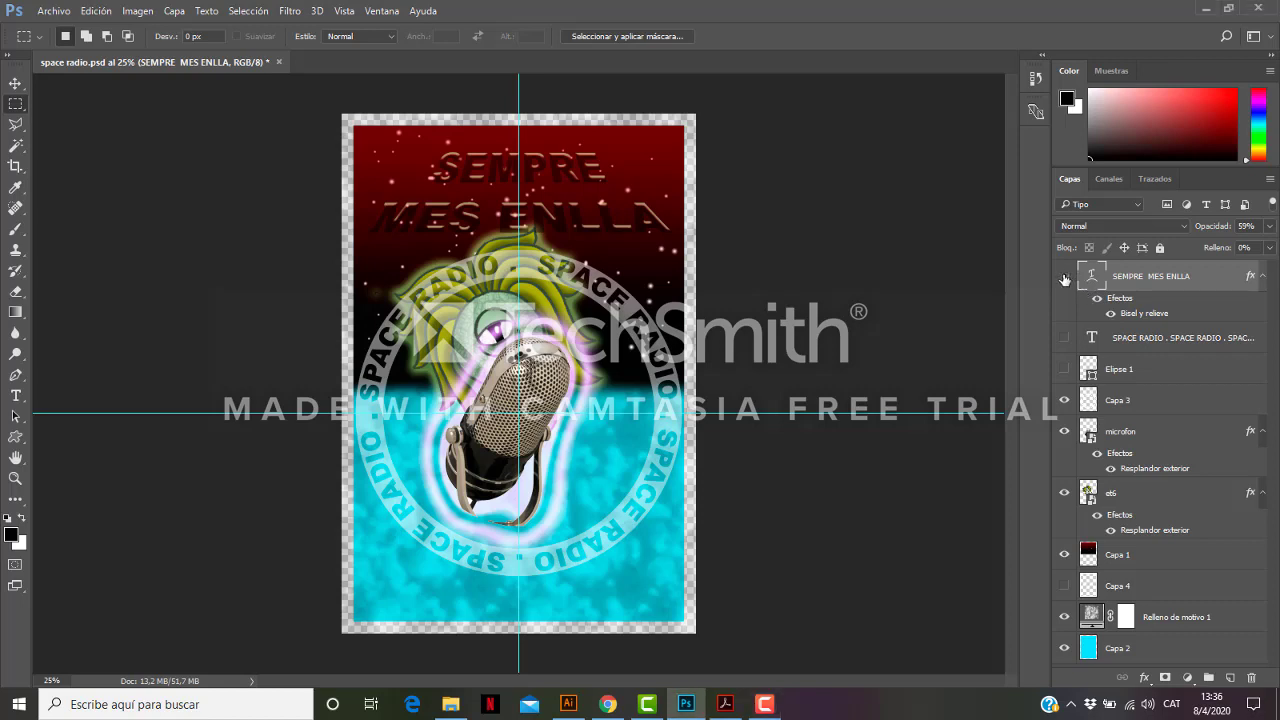
left_click(1066, 277)
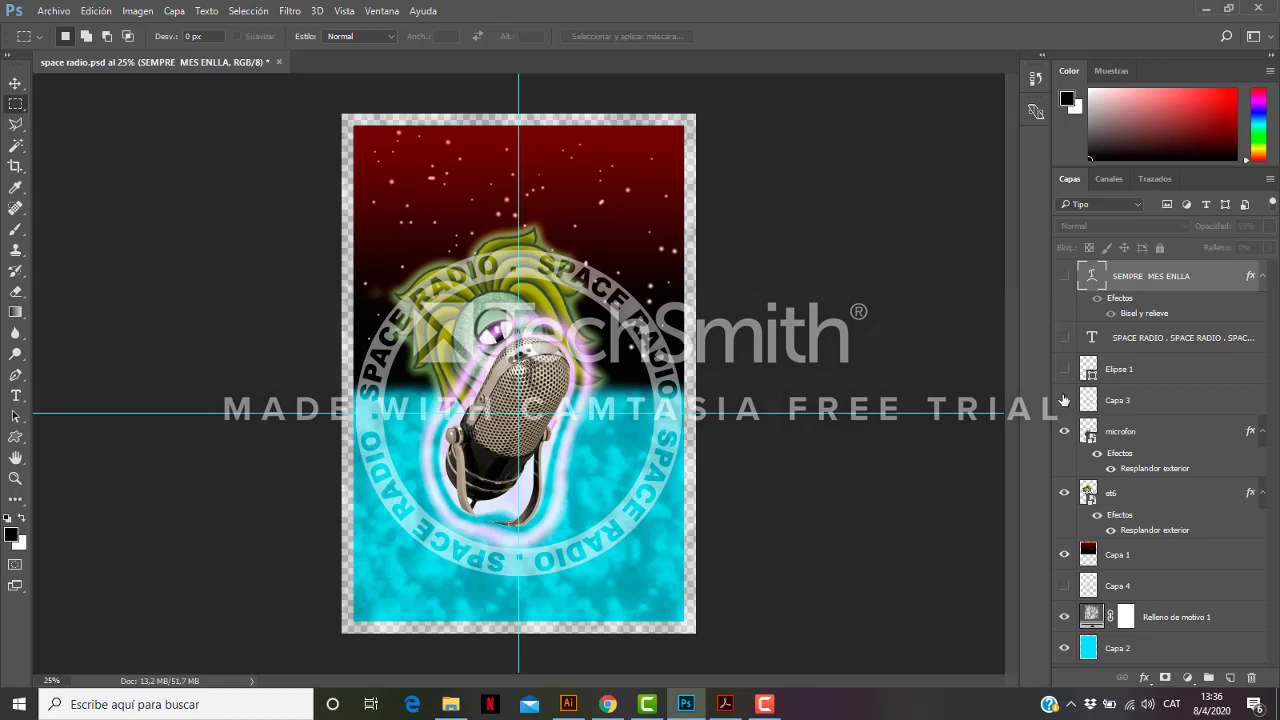
left_click(1064, 400)
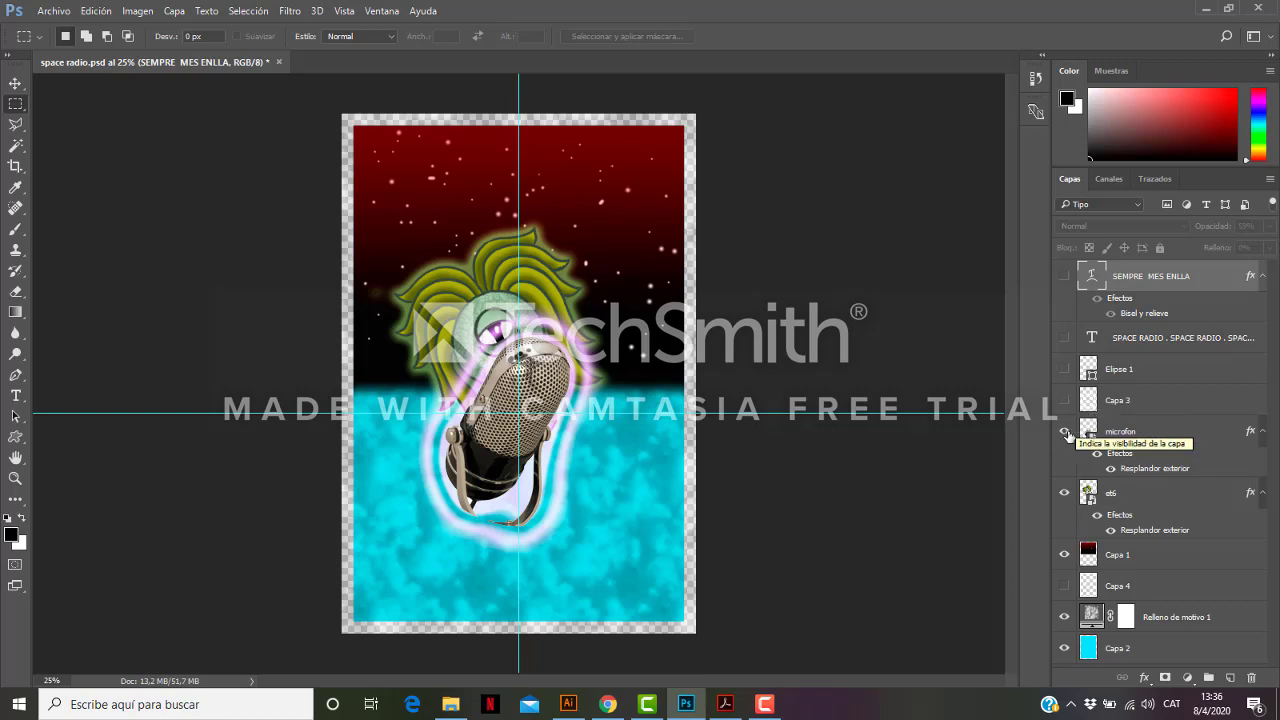
left_click(1065, 434)
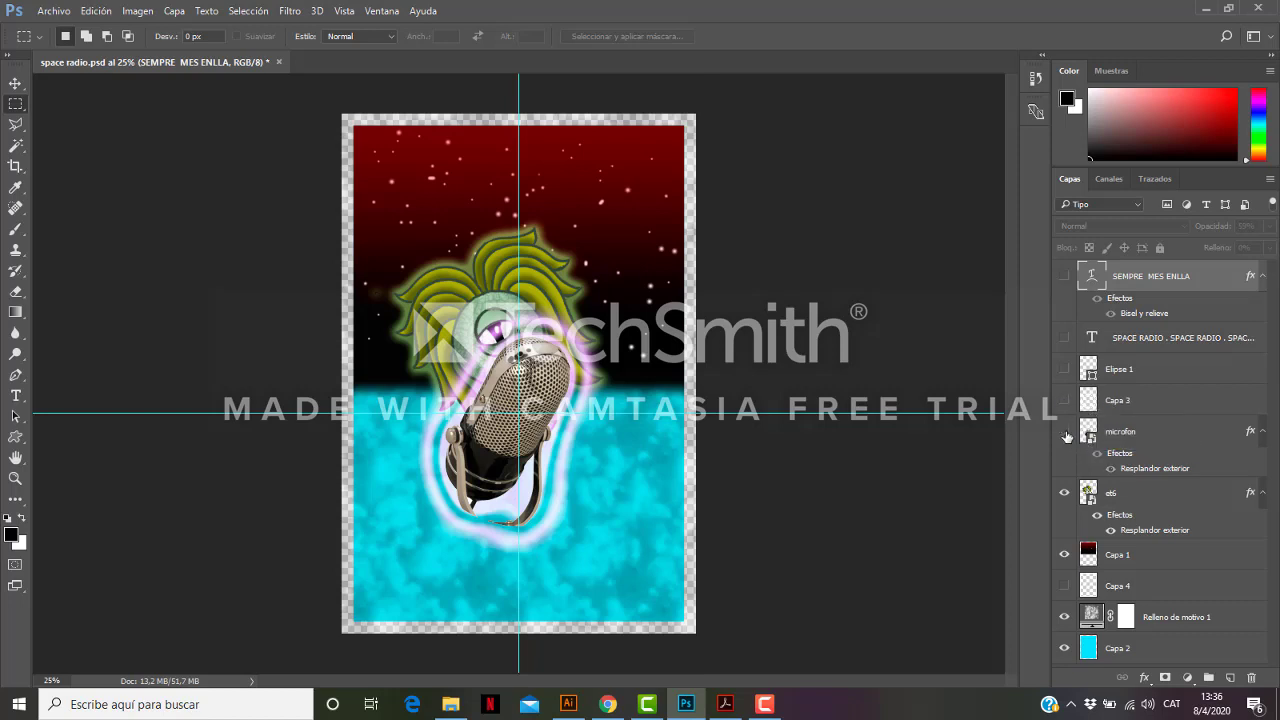
left_click(1063, 494)
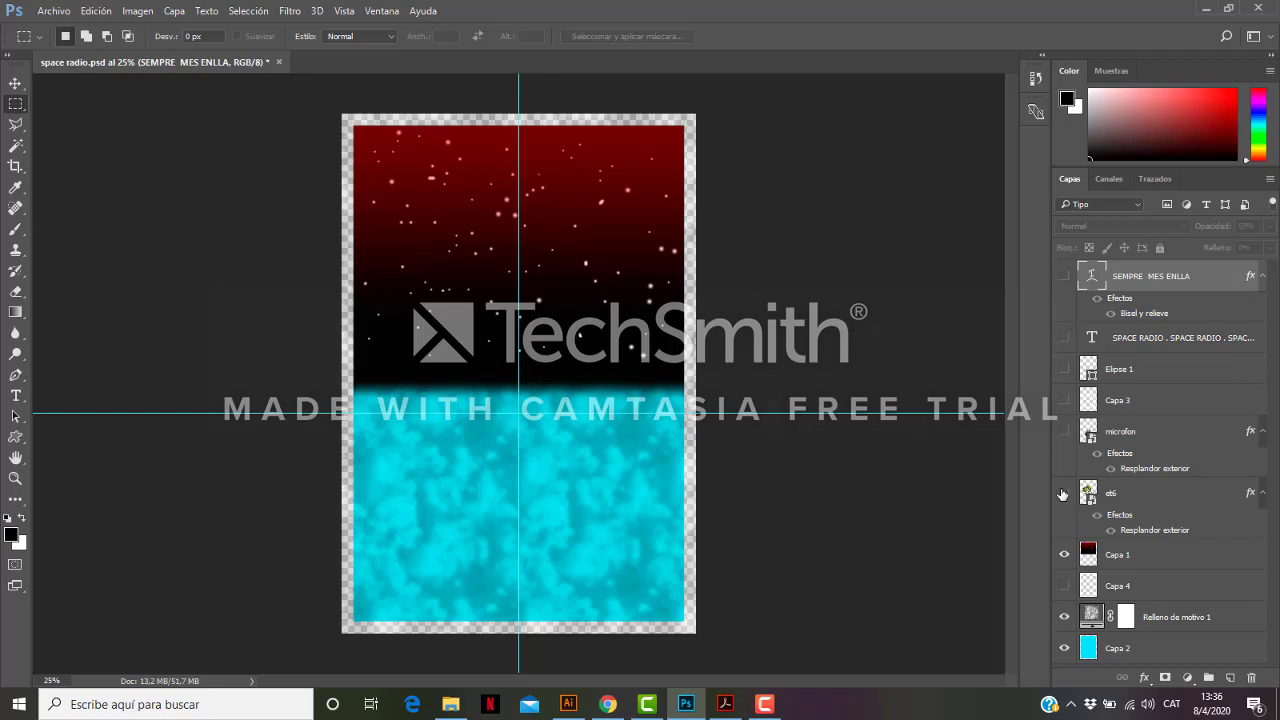
left_click(1064, 556)
left_click(1064, 618)
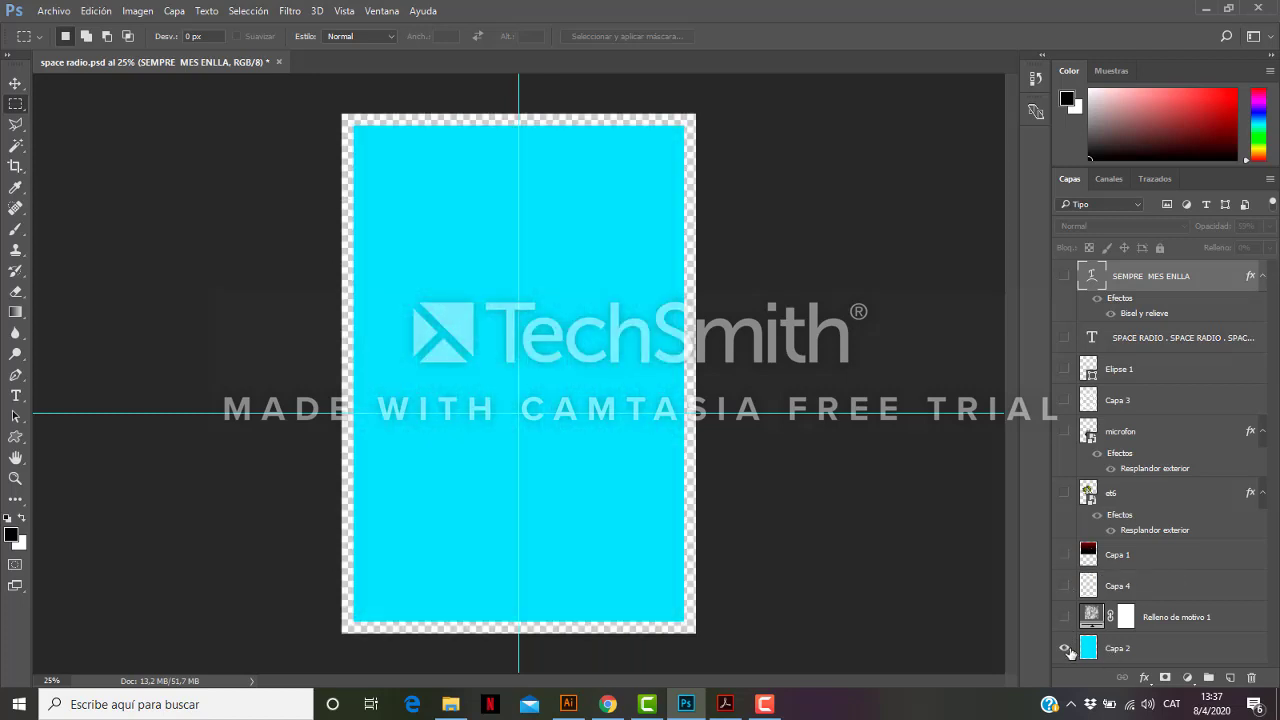
left_click(1065, 649)
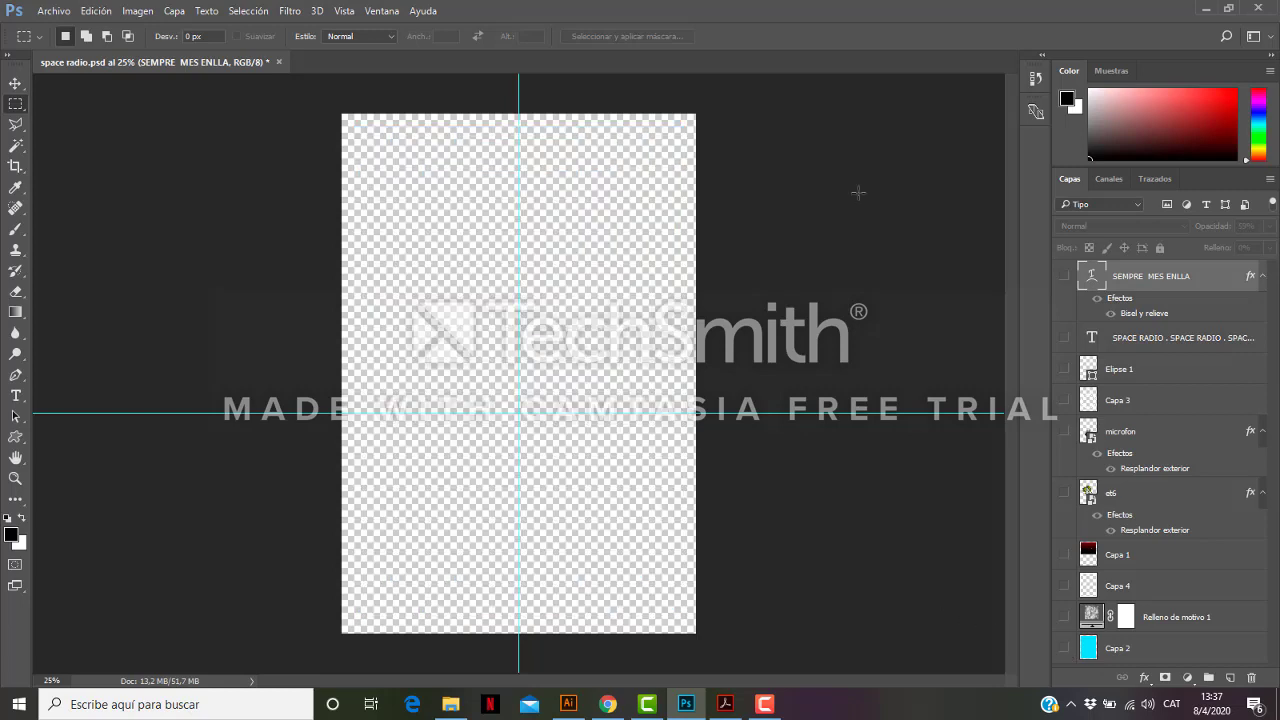
Create a new portrait document of 15 x 21 cm at 72 pixels per inch in RGB colour.
left_click(45, 20)
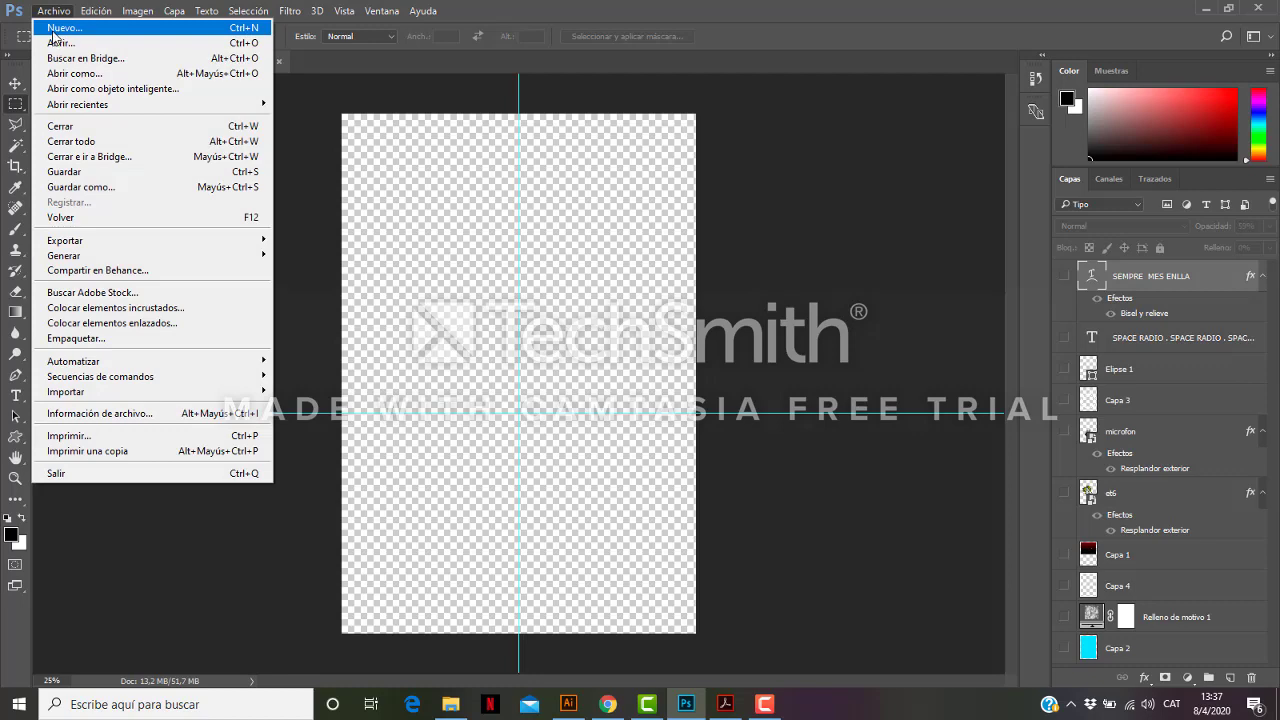
left_click(53, 30)
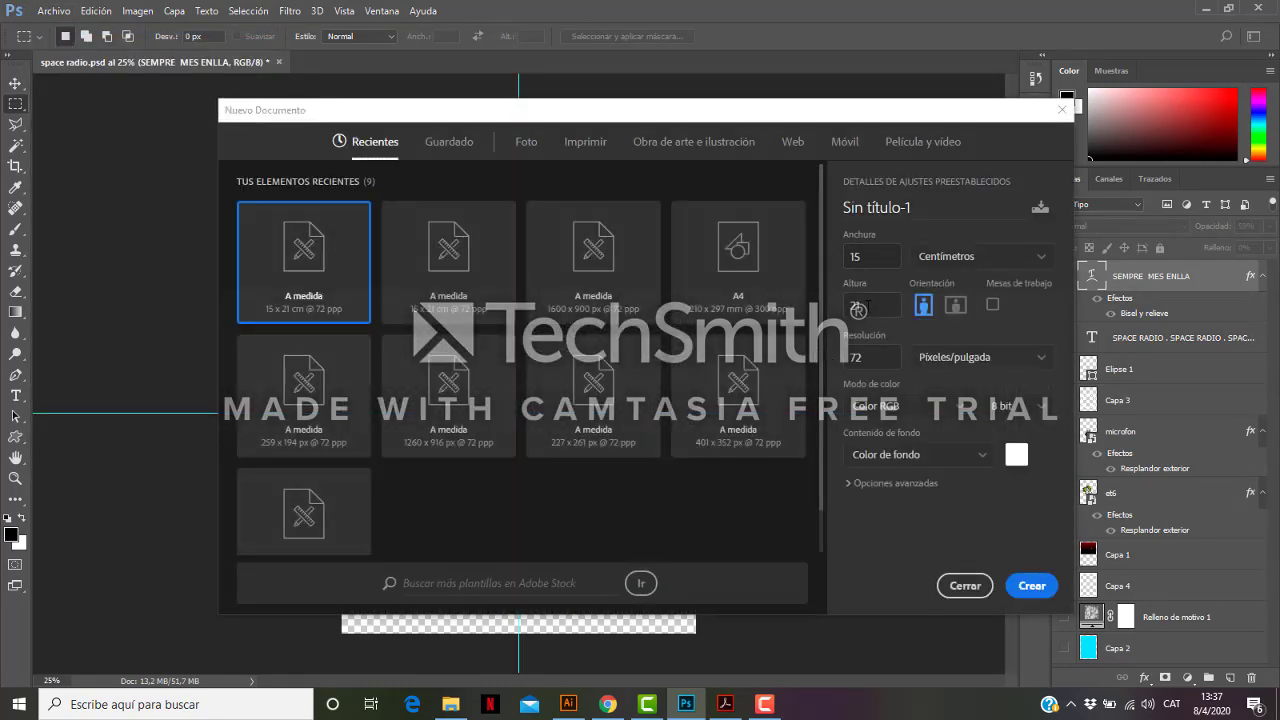
left_click(1034, 586)
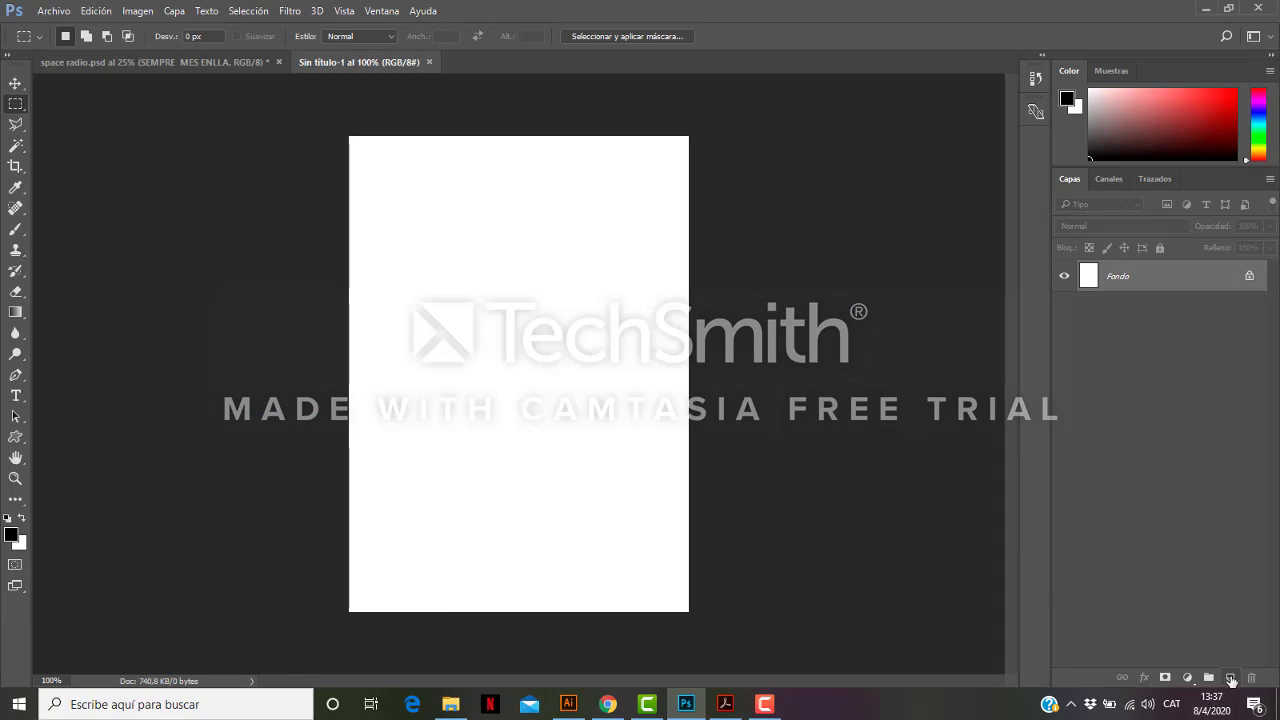
Add an empty layer to the new document and delete the locked Fondo background layer.
left_click(1231, 678)
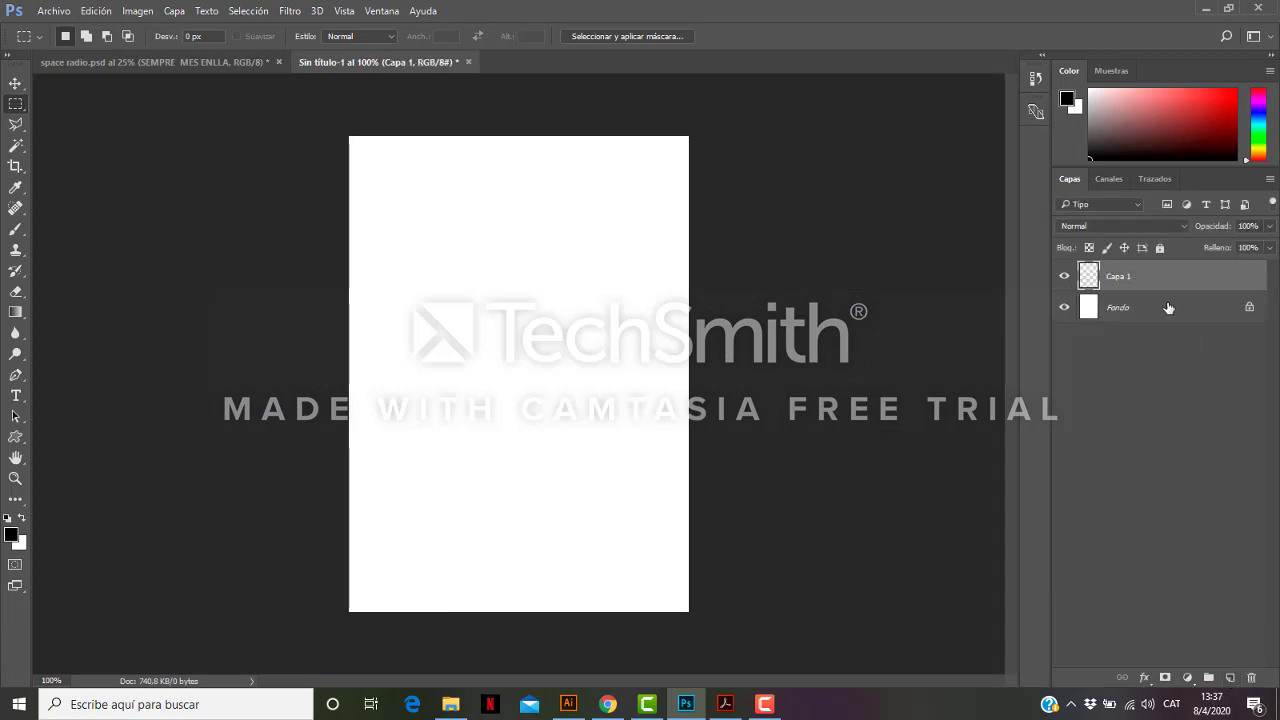
left_click_drag(1168, 307, 1276, 678)
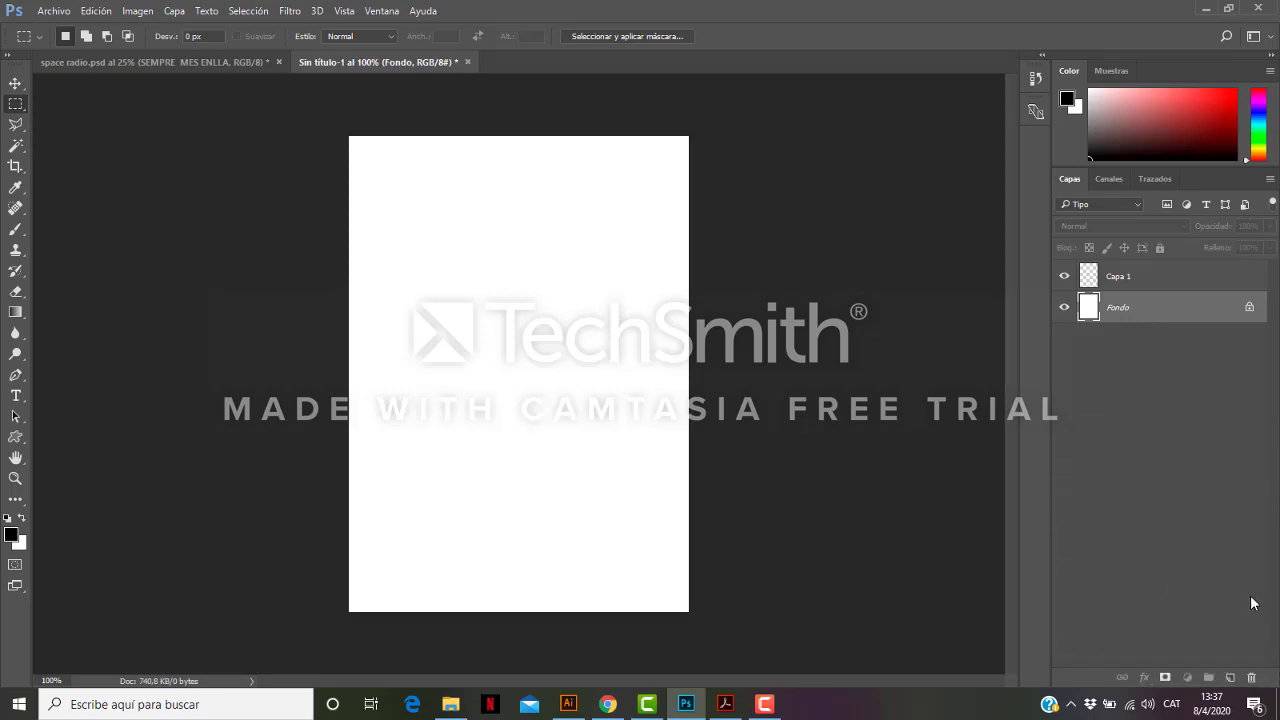
left_click_drag(1112, 318, 1250, 677)
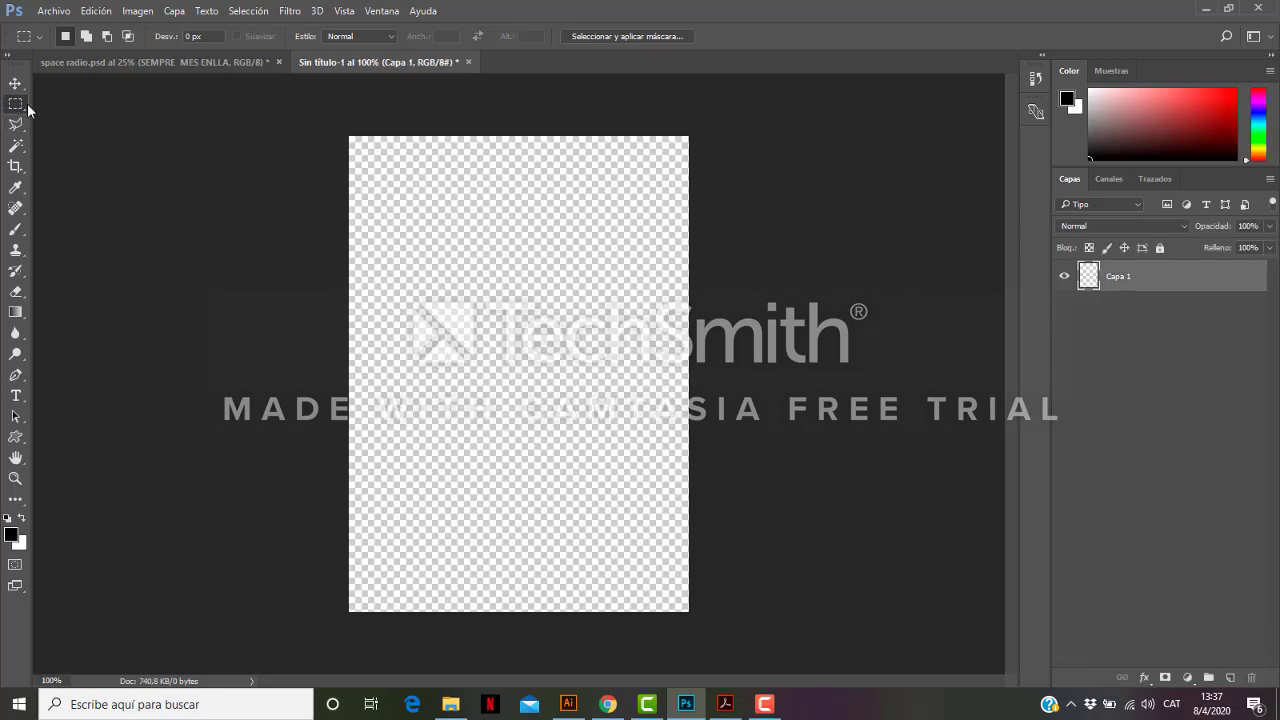
Select a full-width rectangle over a little more than the upper half of the canvas and fill it with black.
left_click_drag(308, 112, 756, 411)
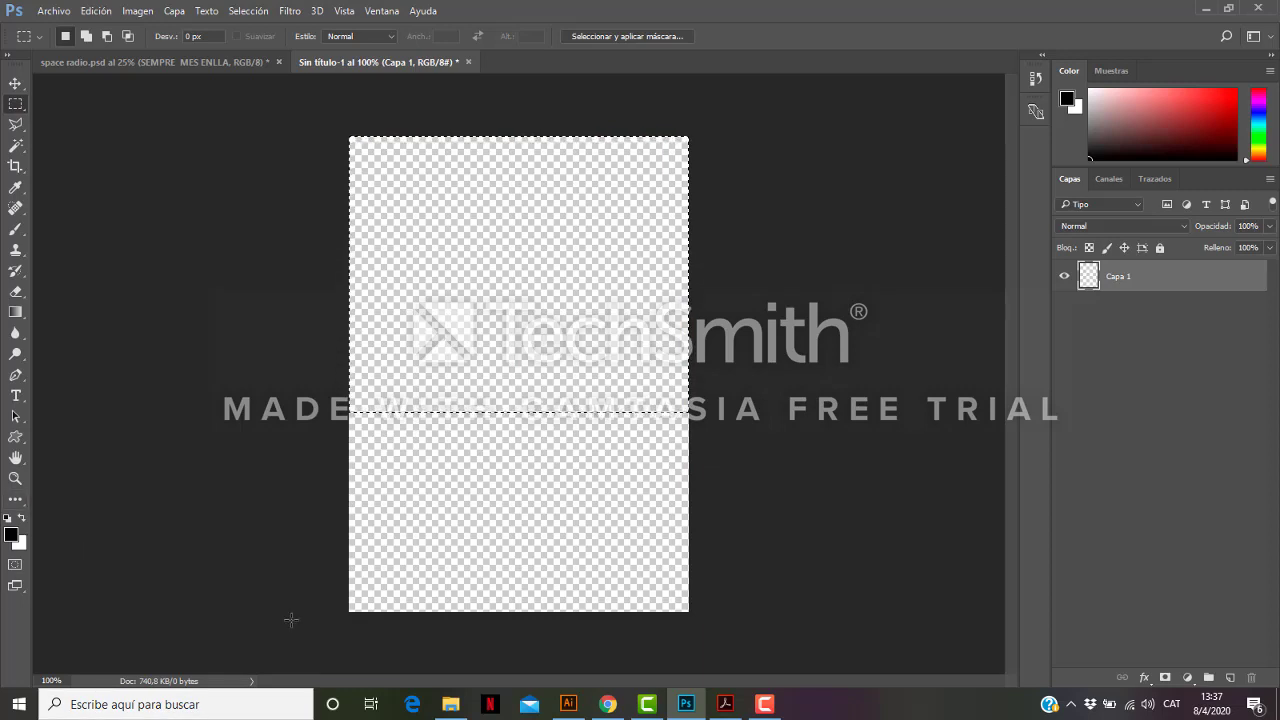
key("alt+BackSpace")
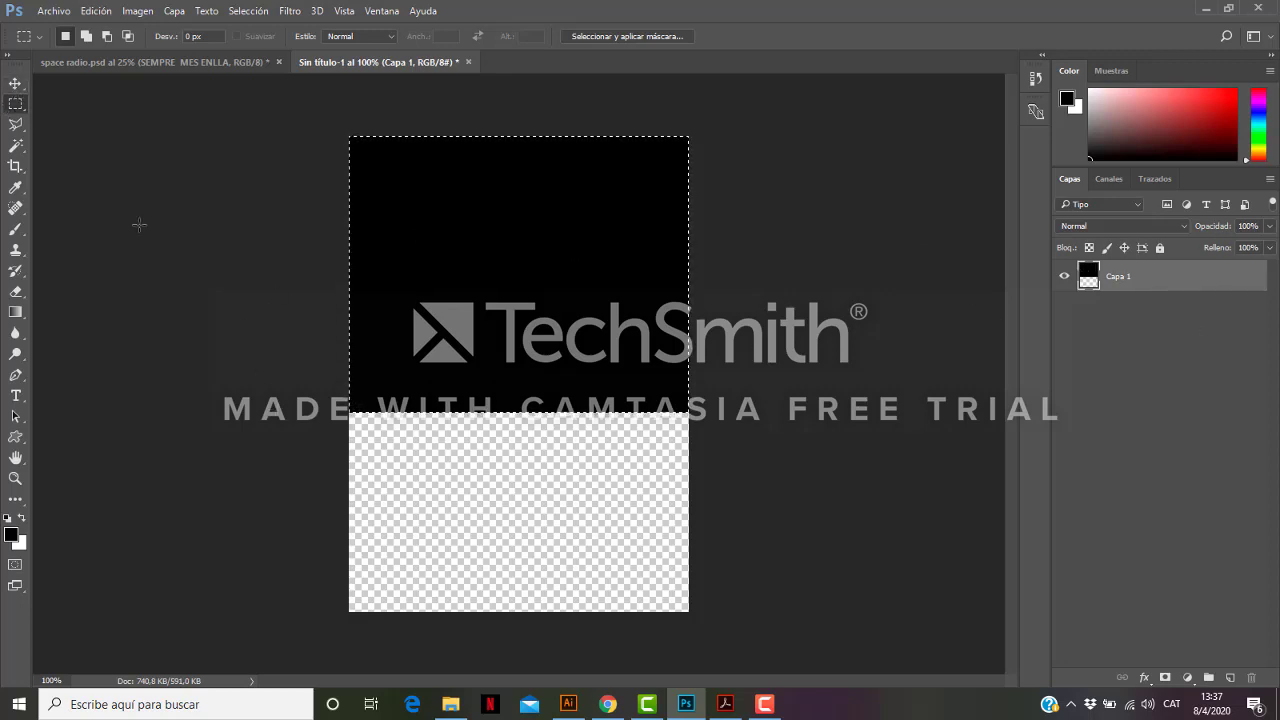
Paint scattered white stars over the black area with a soft 8 px brush.
left_click(16, 229)
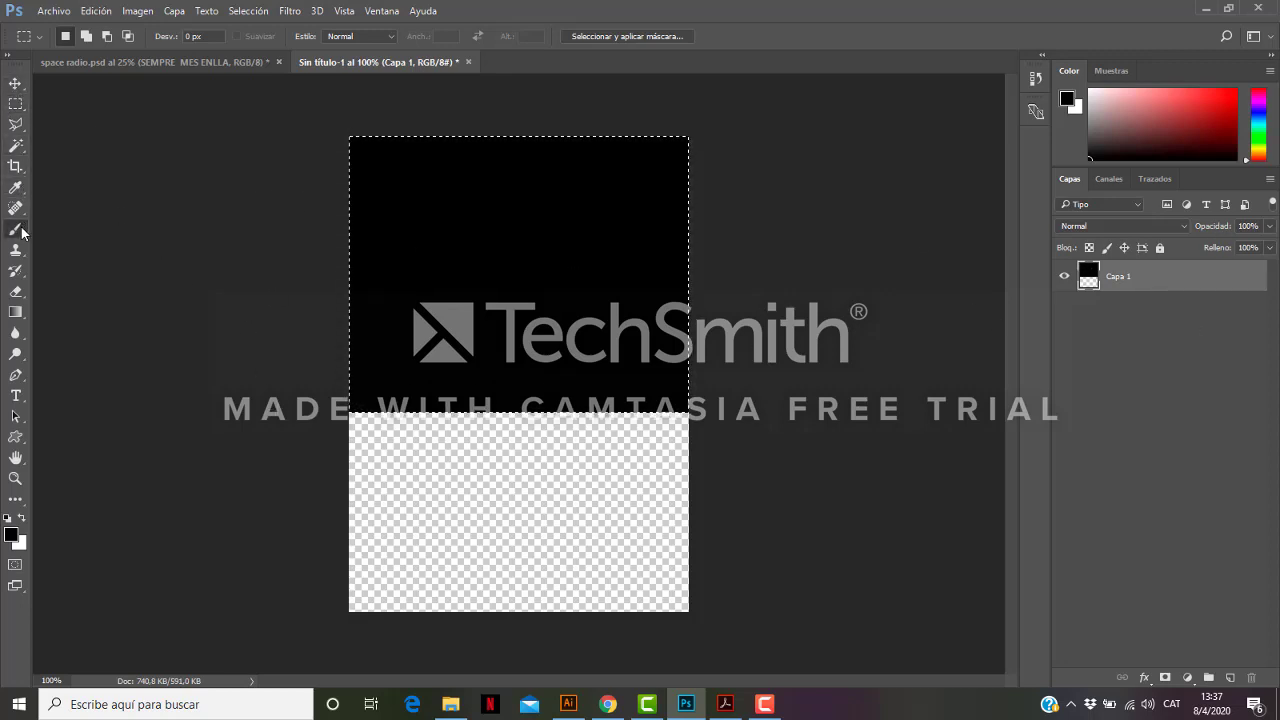
left_click(82, 37)
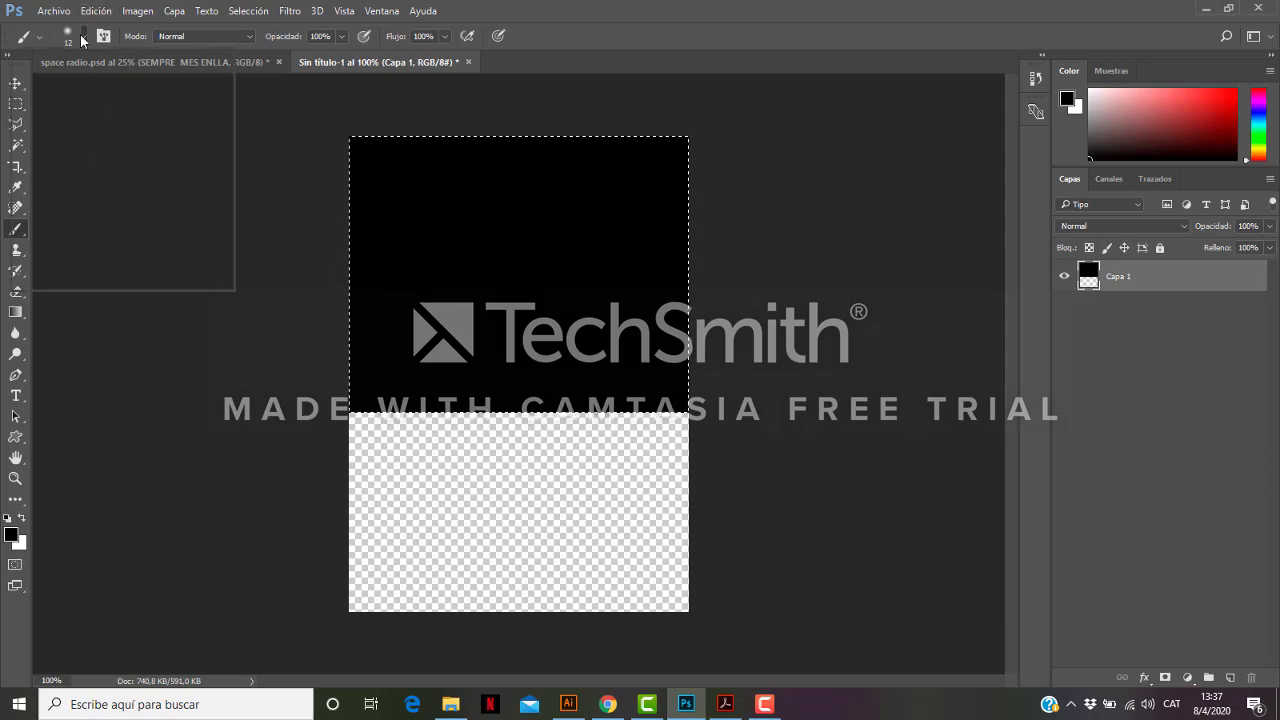
left_click(176, 66)
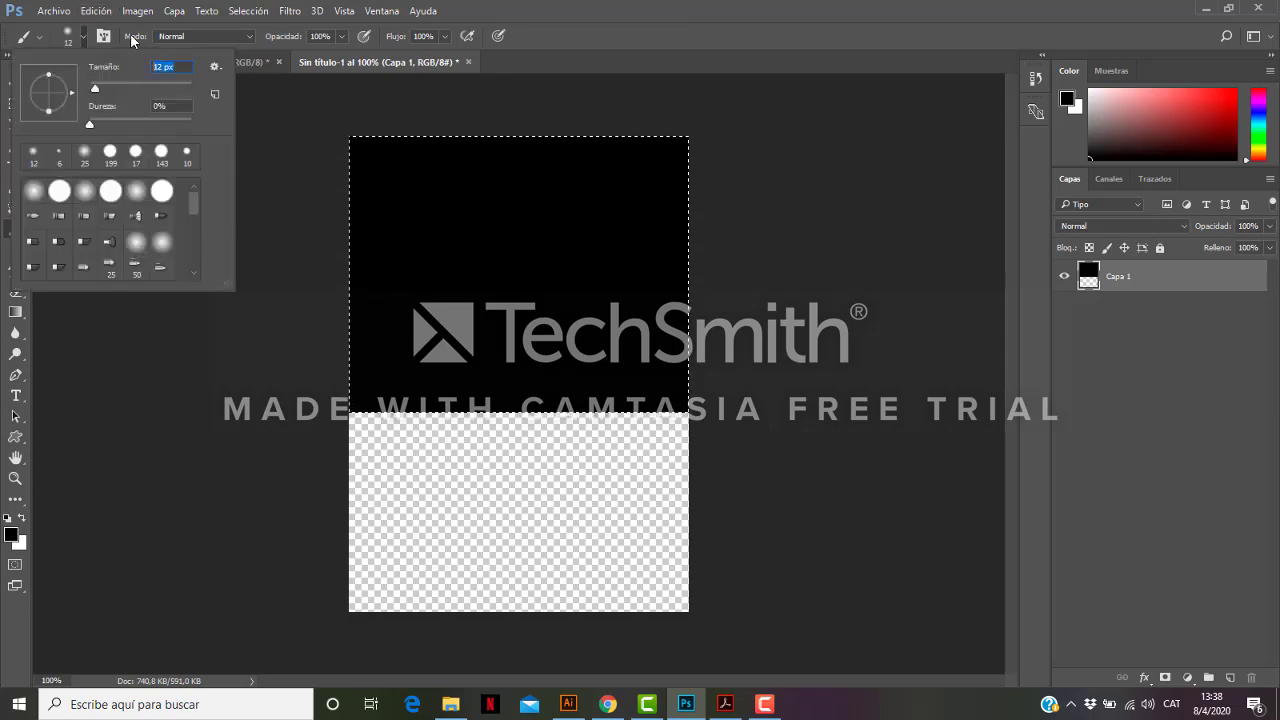
type("8")
key("Return")
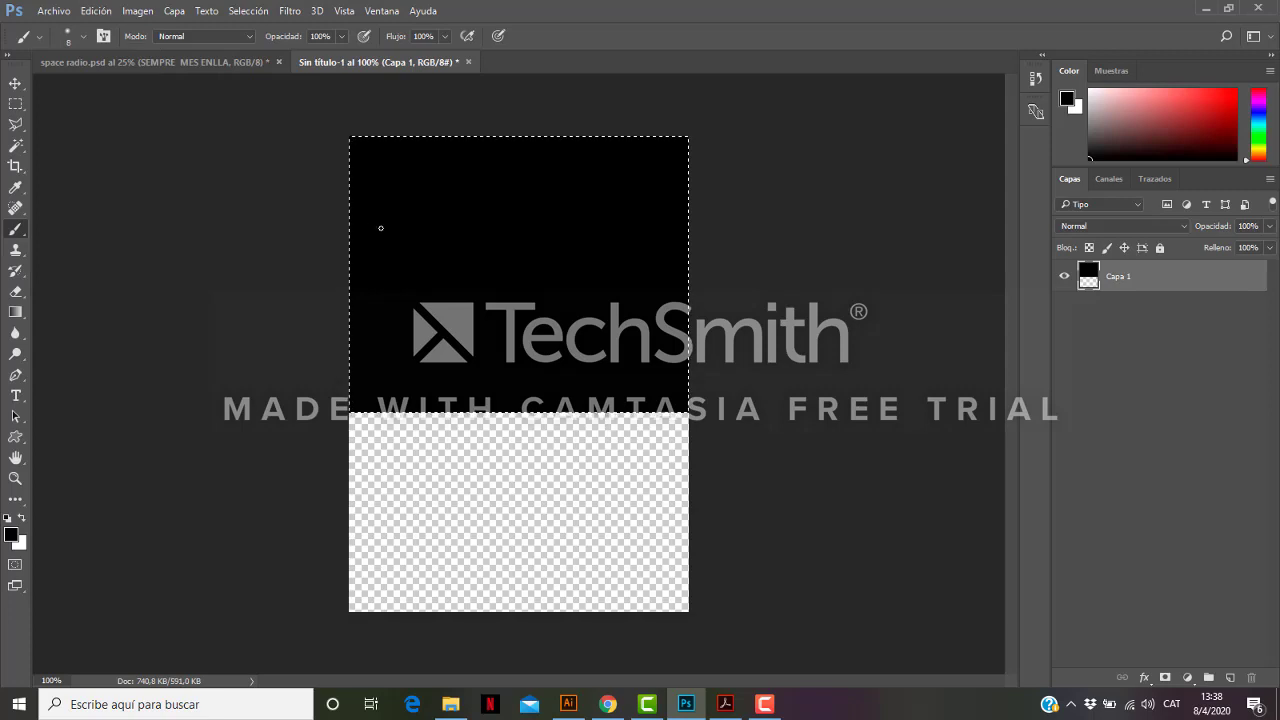
left_click(22, 518)
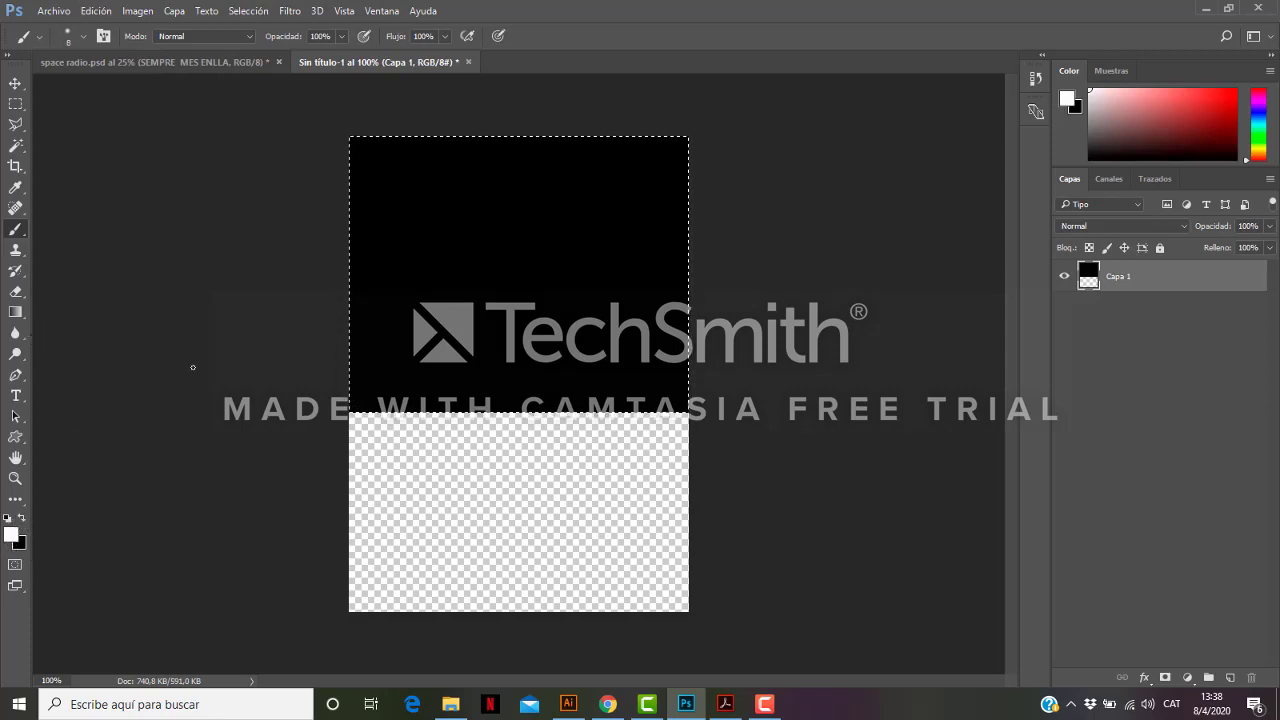
left_click(83, 37)
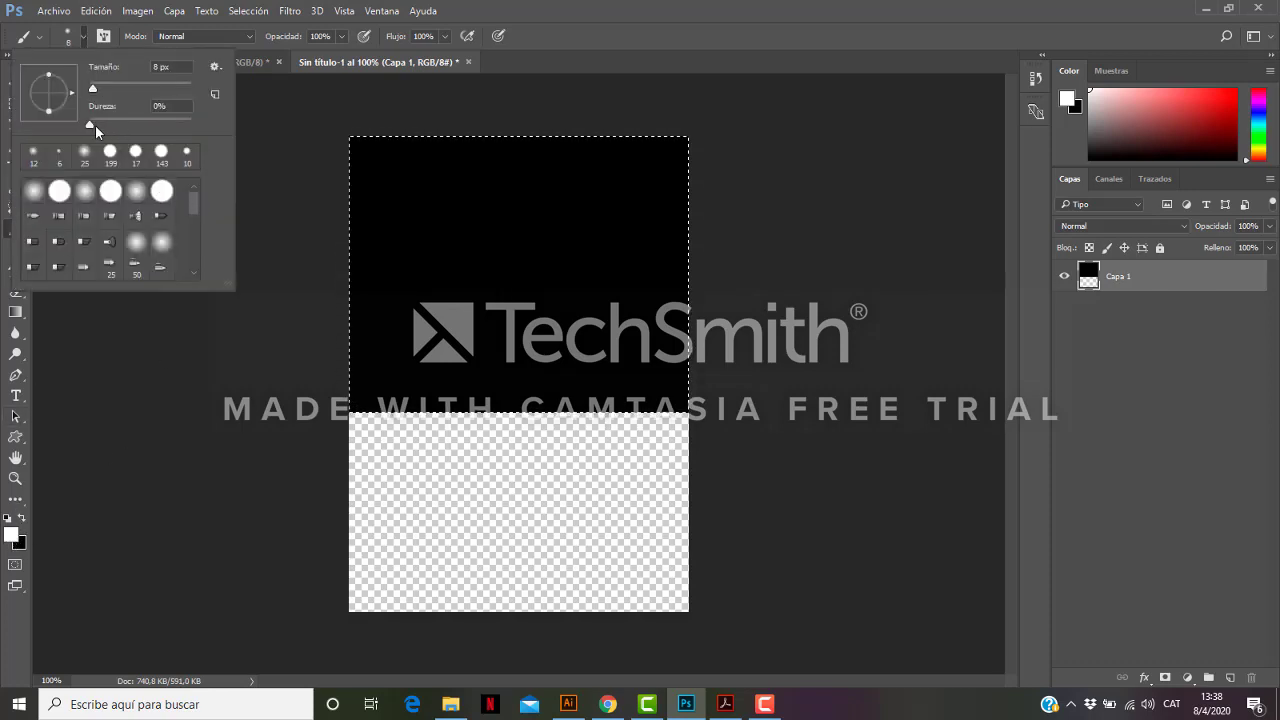
left_click(402, 180)
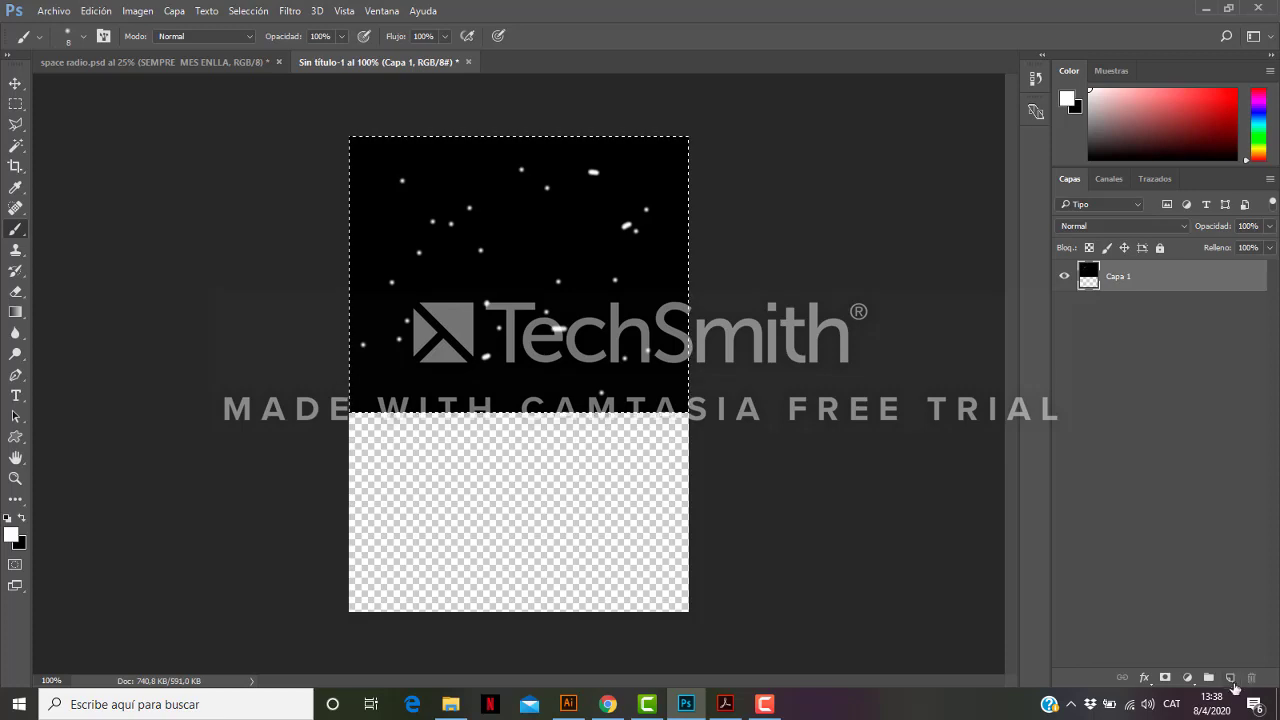
On a new layer, draw a linear gradient from bright red to transparent, from the top of the selection down to its lower edge.
left_click(1230, 678)
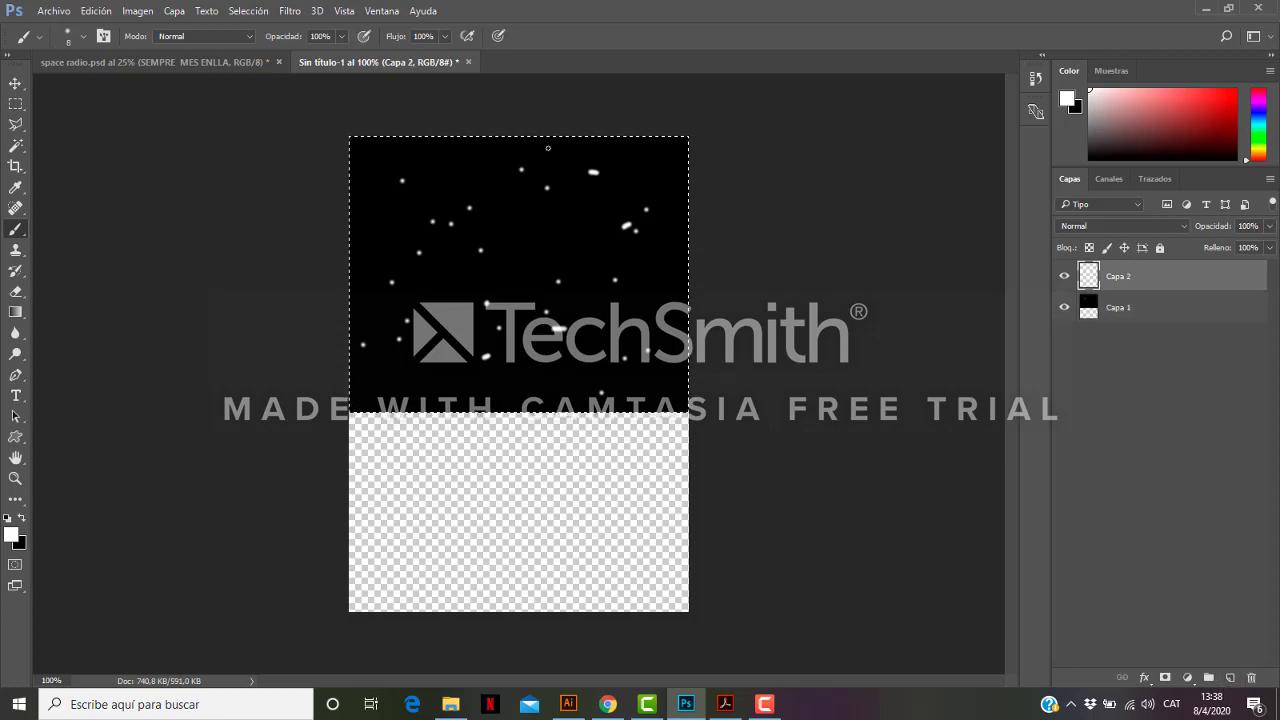
left_click(16, 313)
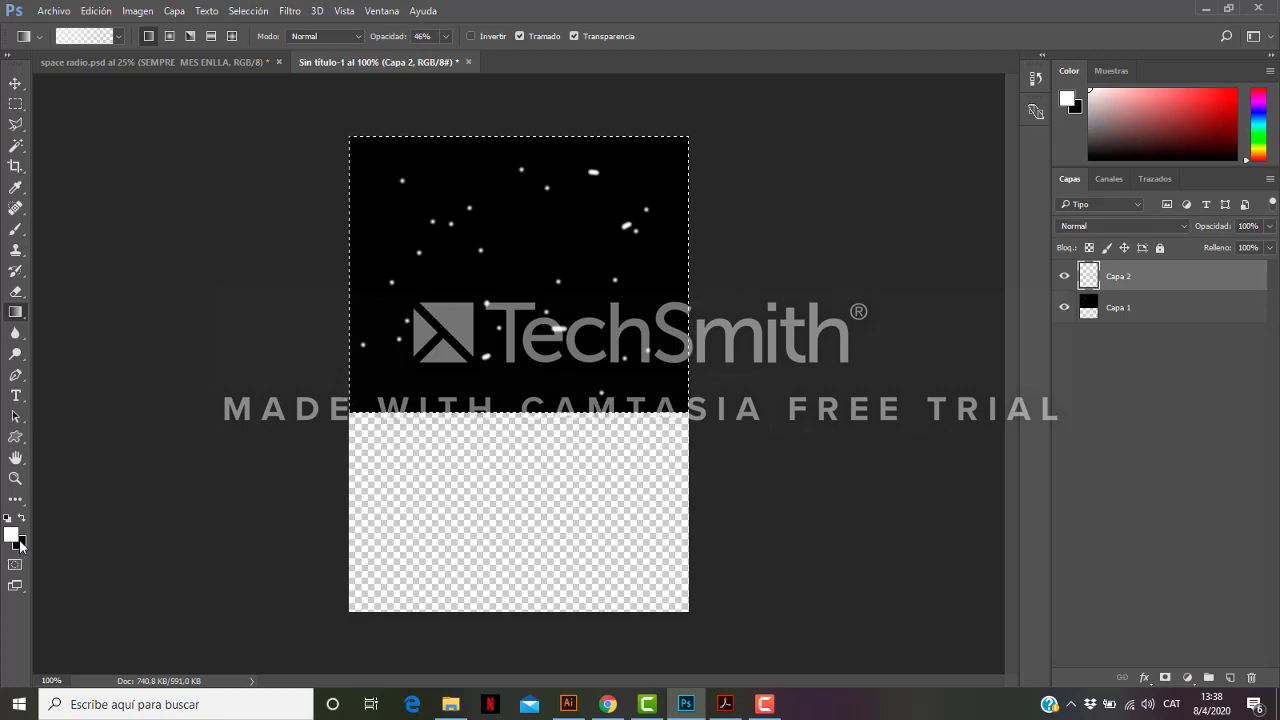
left_click(120, 38)
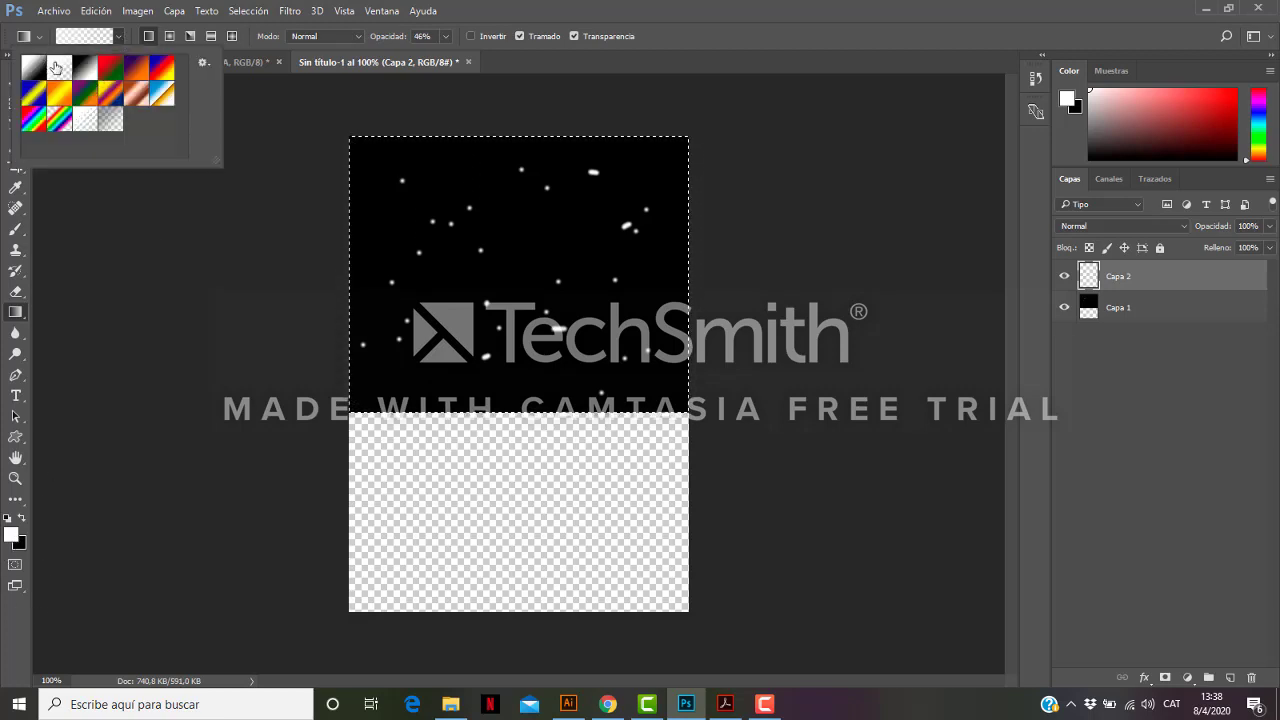
left_click(15, 530)
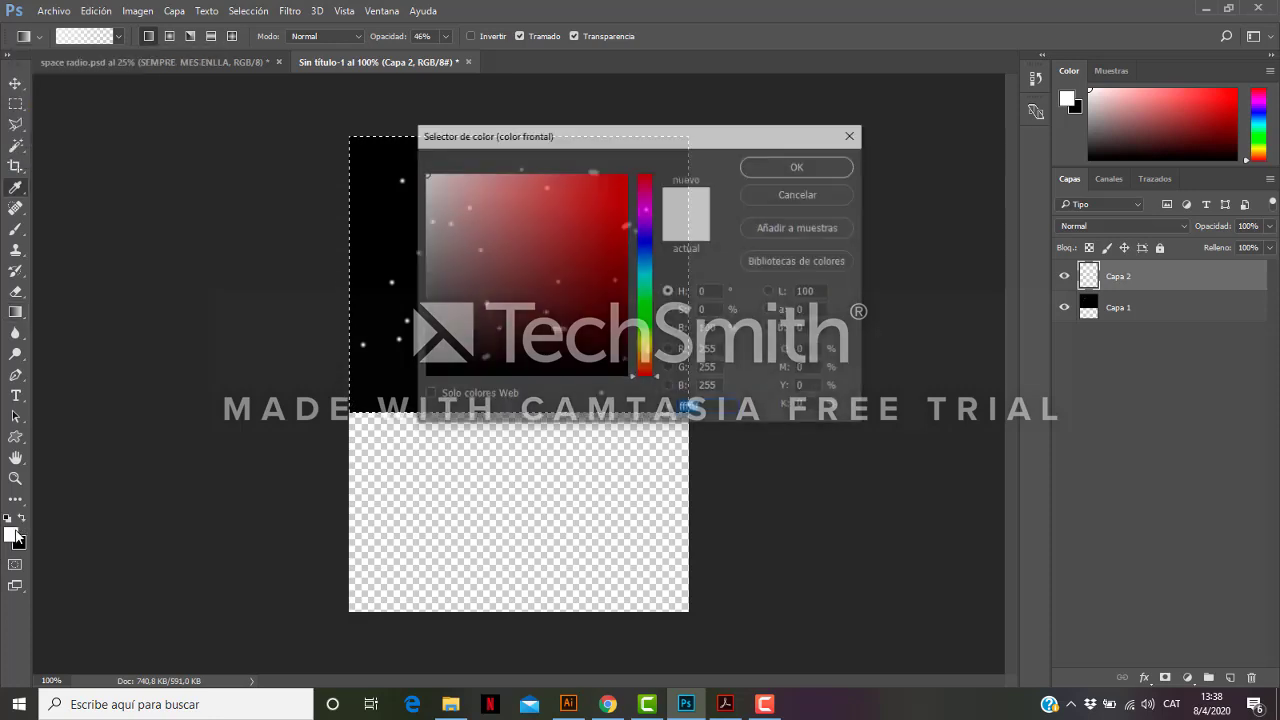
left_click(623, 177)
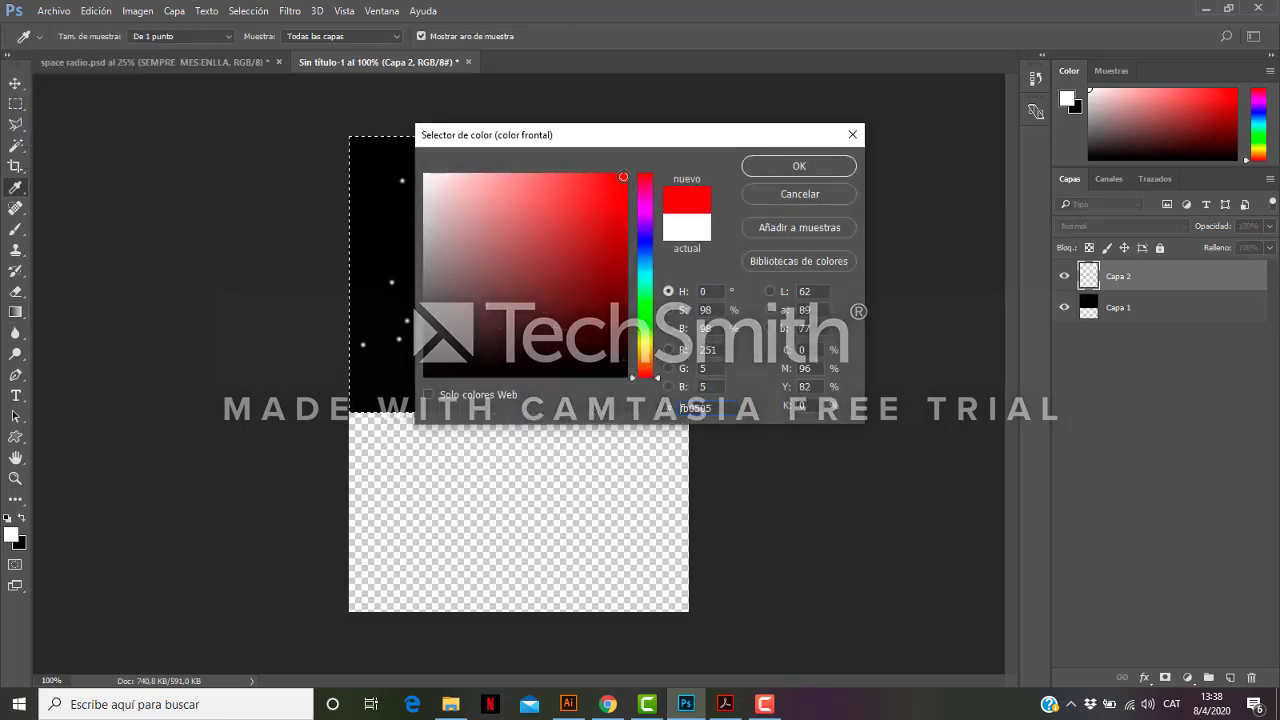
left_click(799, 166)
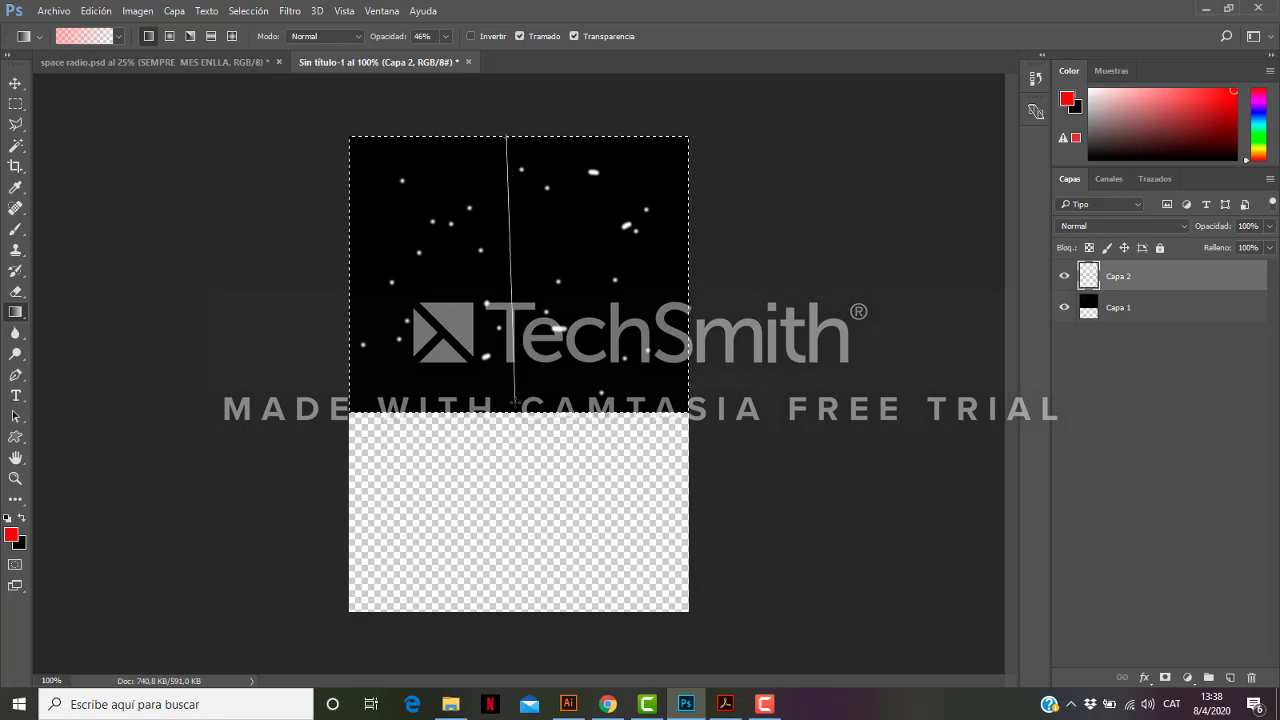
left_click_drag(507, 137, 509, 410)
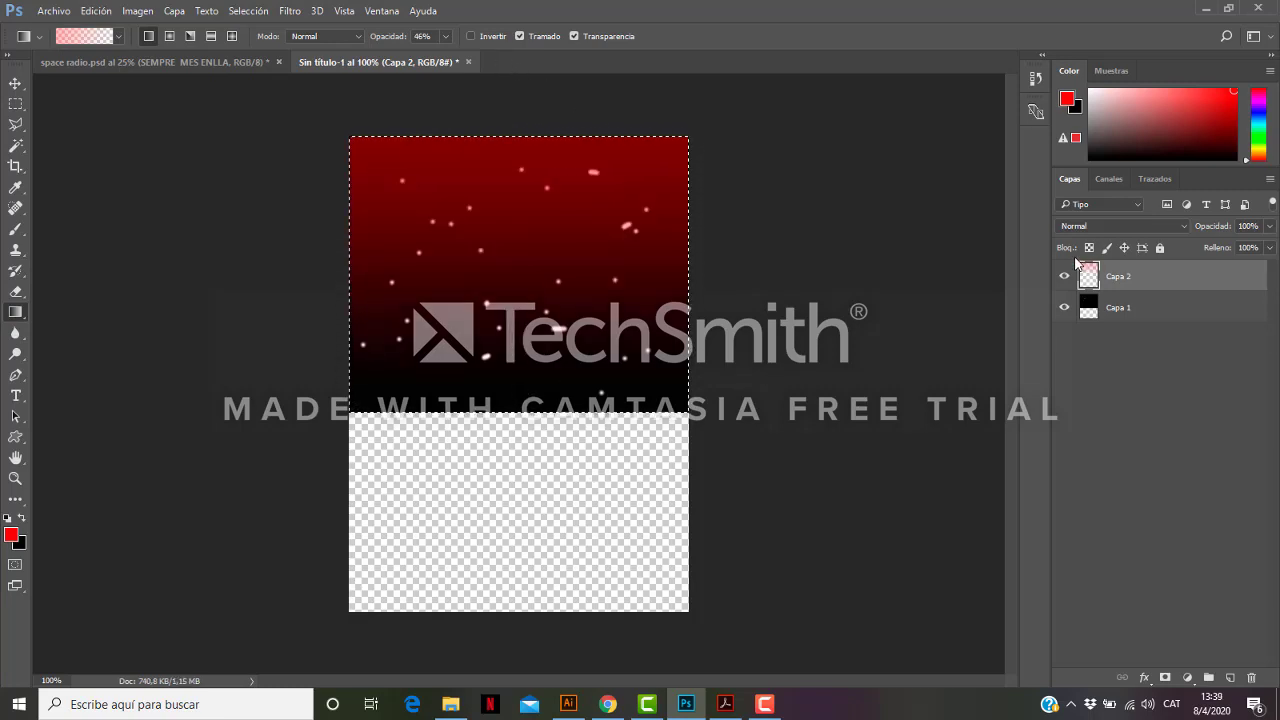
Set the Gradient tool's opacity to 56%.
left_click(445, 37)
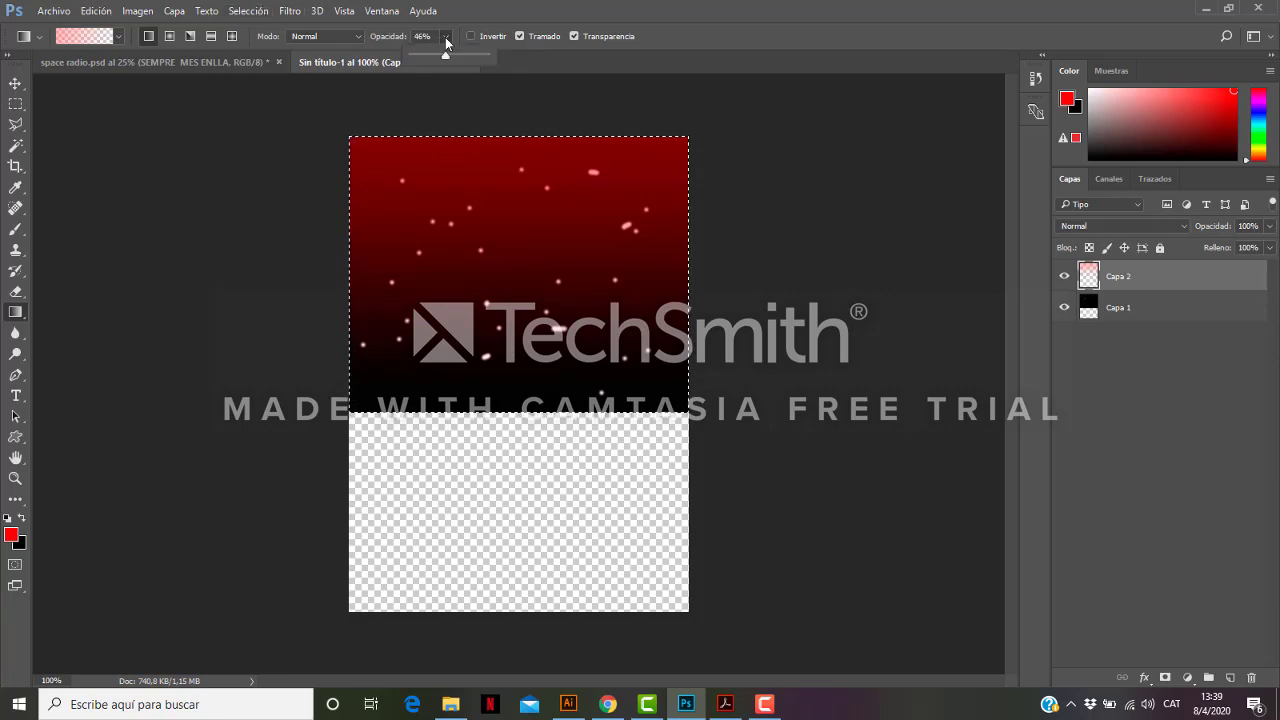
left_click_drag(450, 54, 507, 54)
left_click_drag(445, 52, 454, 52)
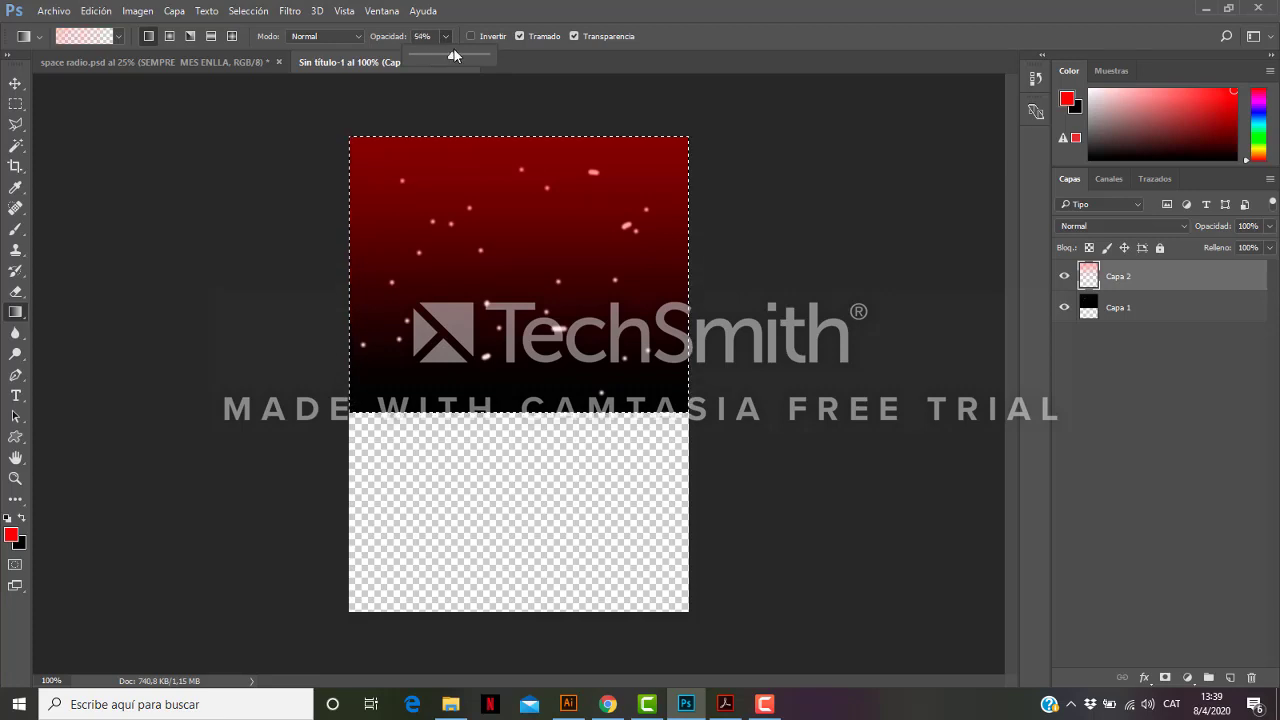
Lower the red gradient layer's opacity to 71% and compare the starry sky with that layer hidden and shown.
left_click(1269, 226)
left_click_drag(1268, 245, 1249, 251)
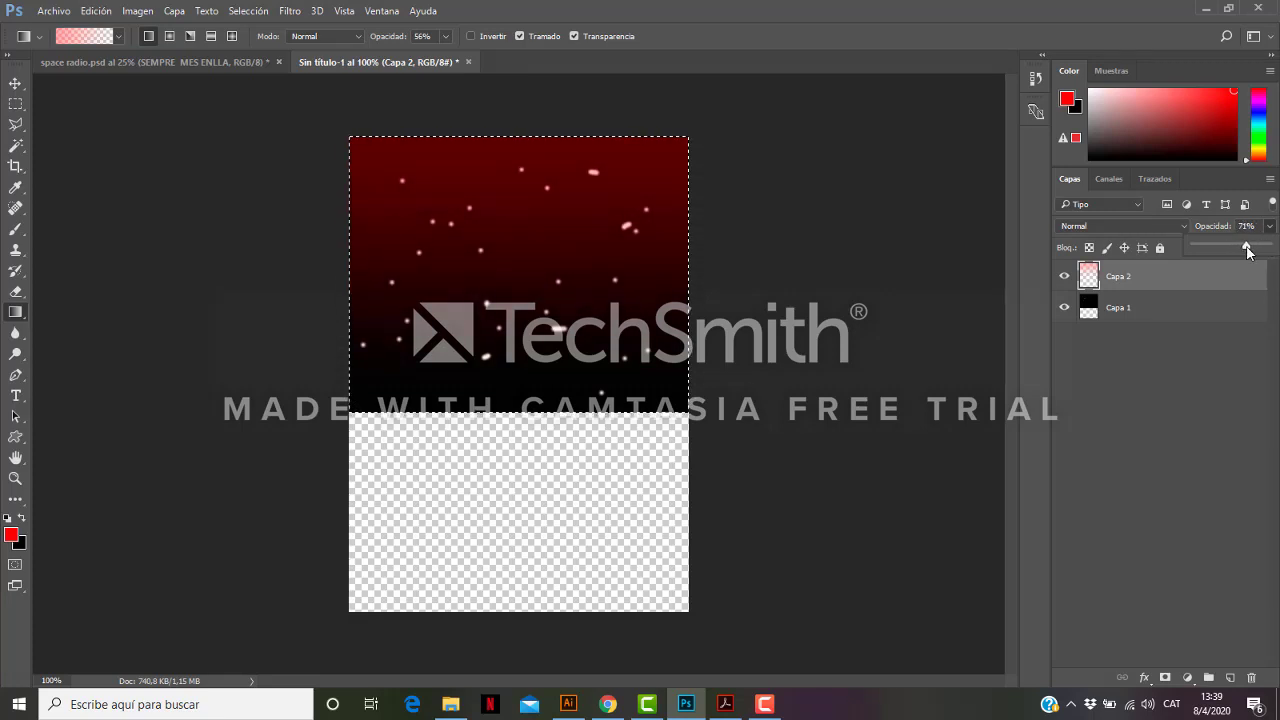
left_click(839, 289)
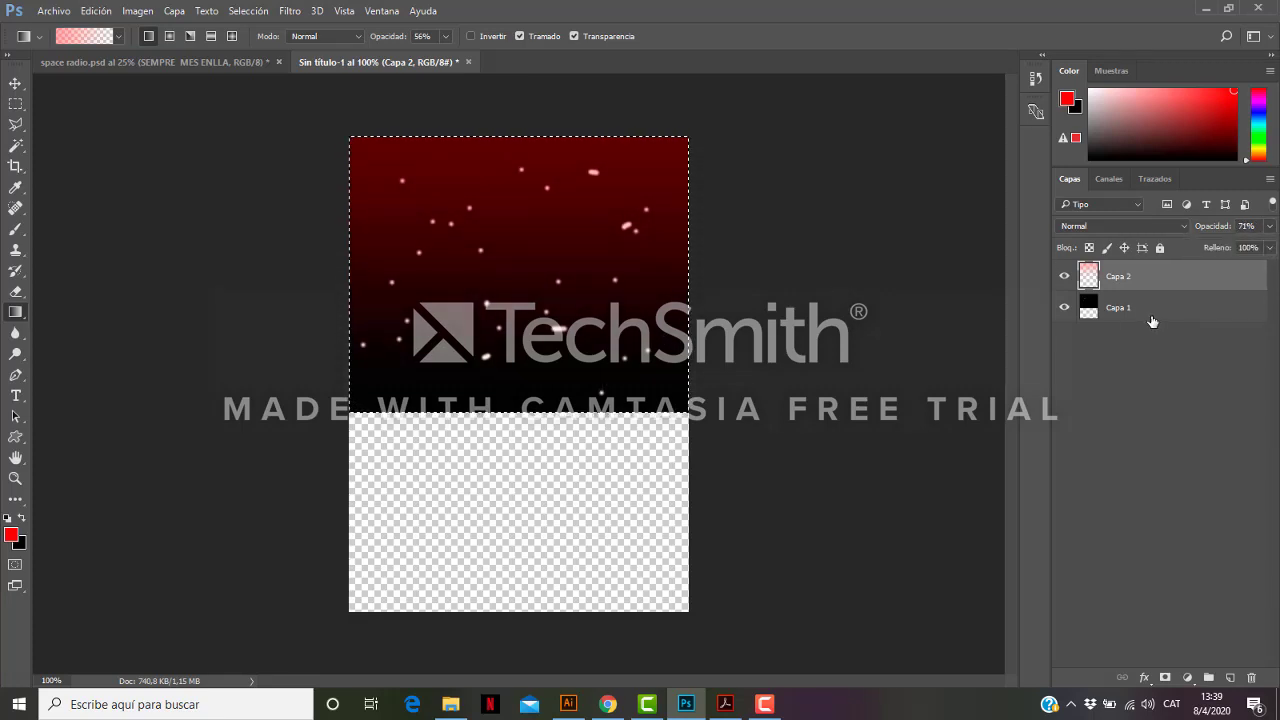
left_click(1062, 278)
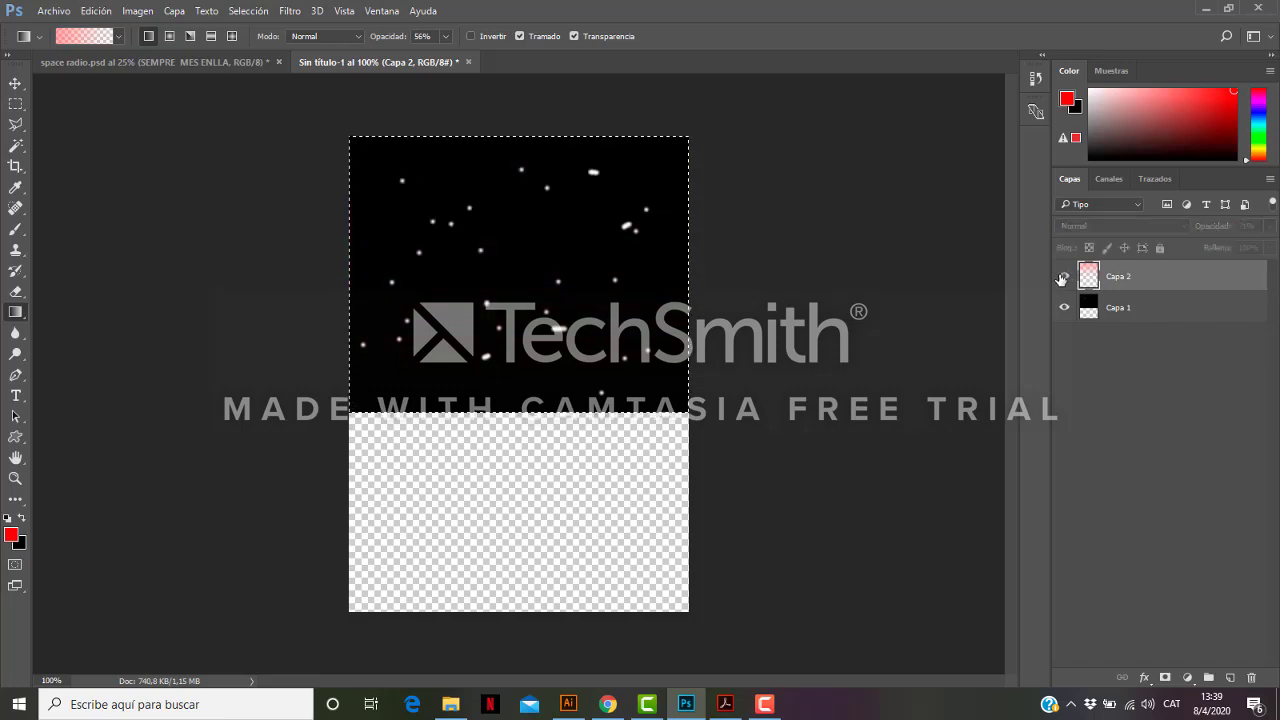
left_click(1063, 277)
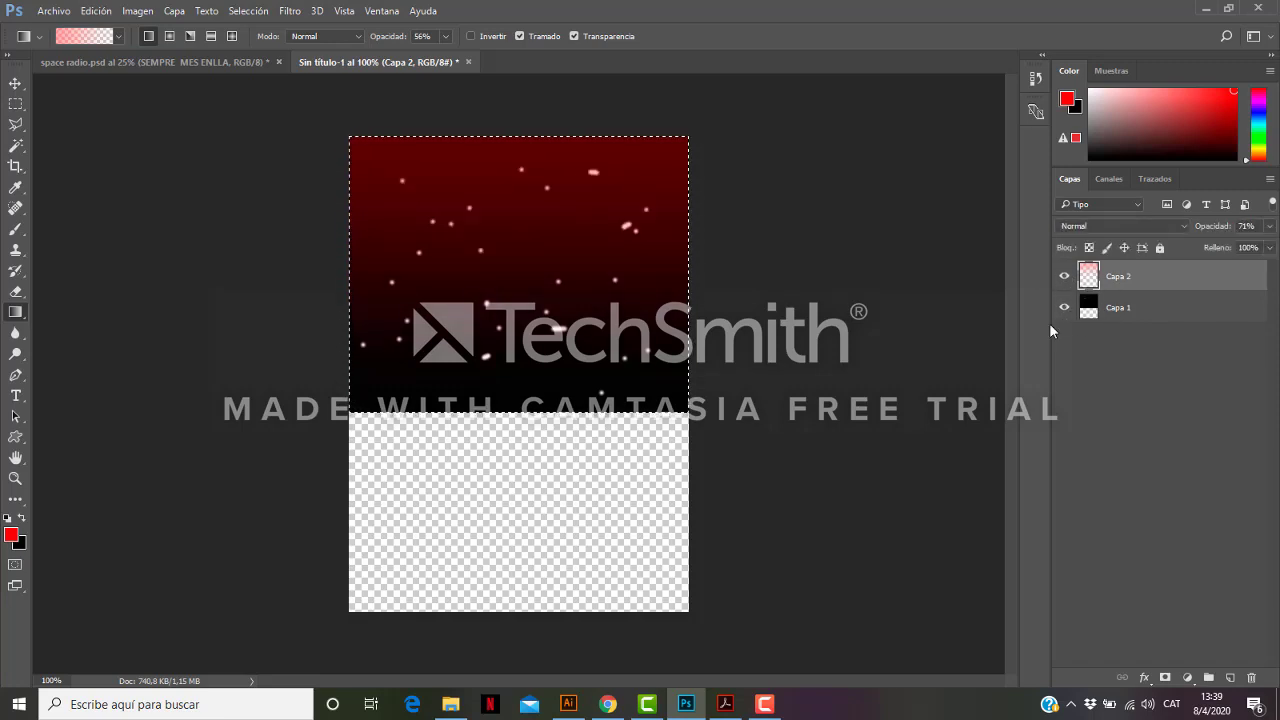
On a new layer, clear the selection and fill the whole canvas with bright blue #05b8fb.
left_click(1231, 678)
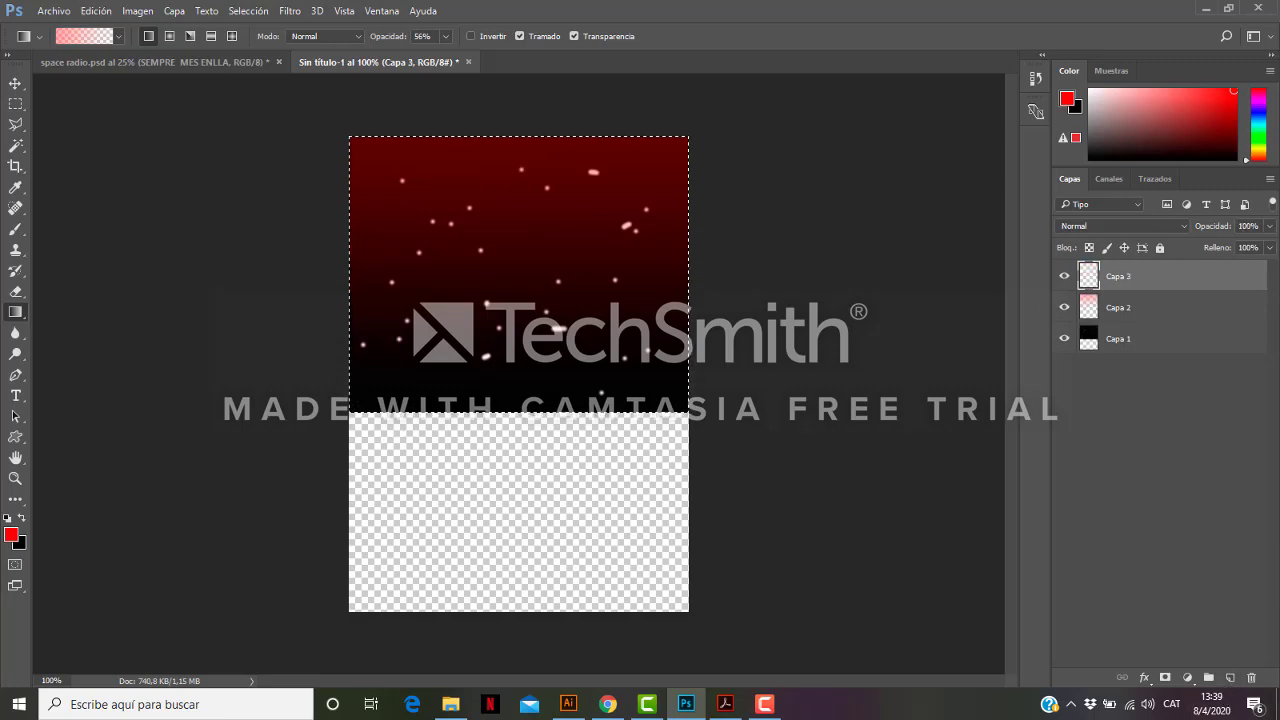
left_click(11, 536)
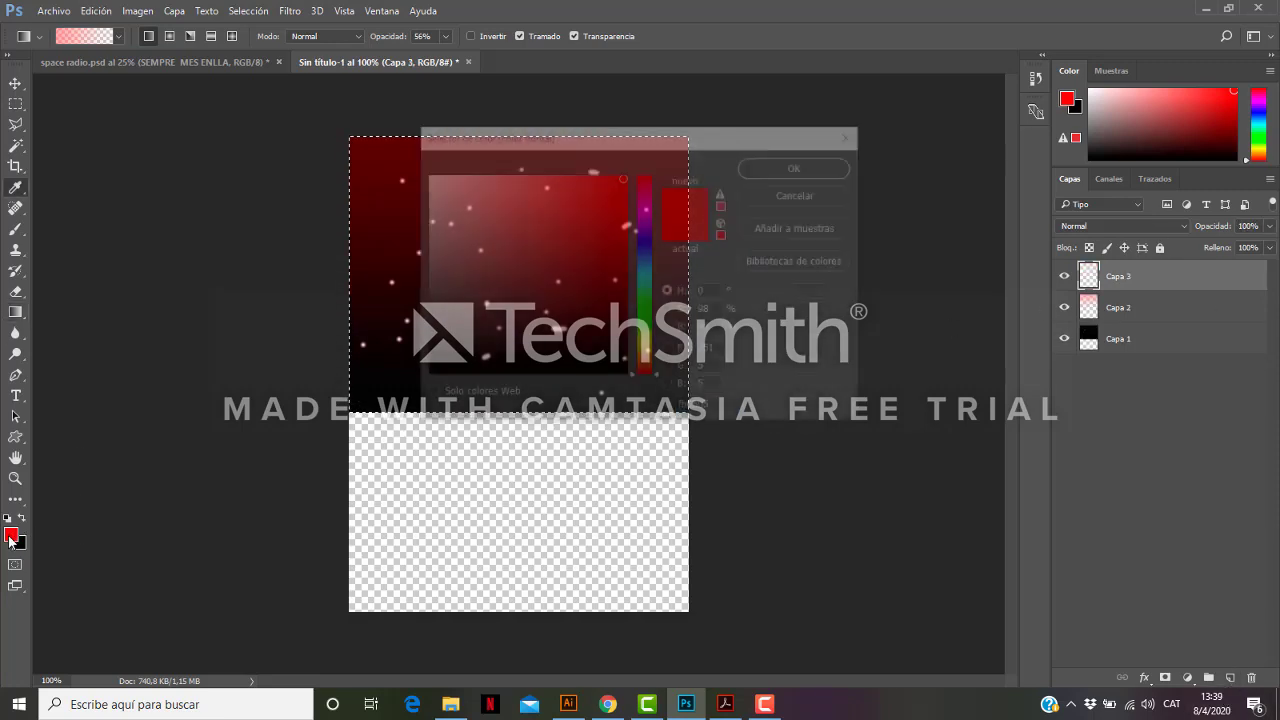
left_click(646, 267)
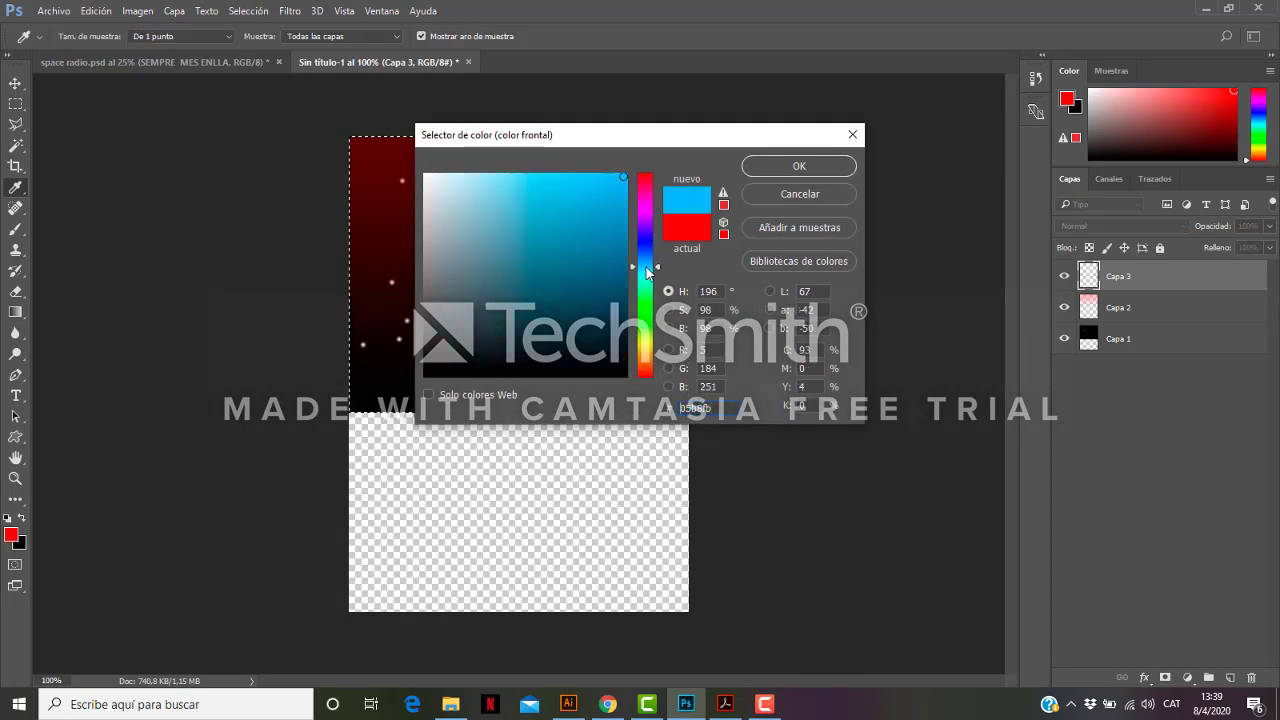
left_click(798, 168)
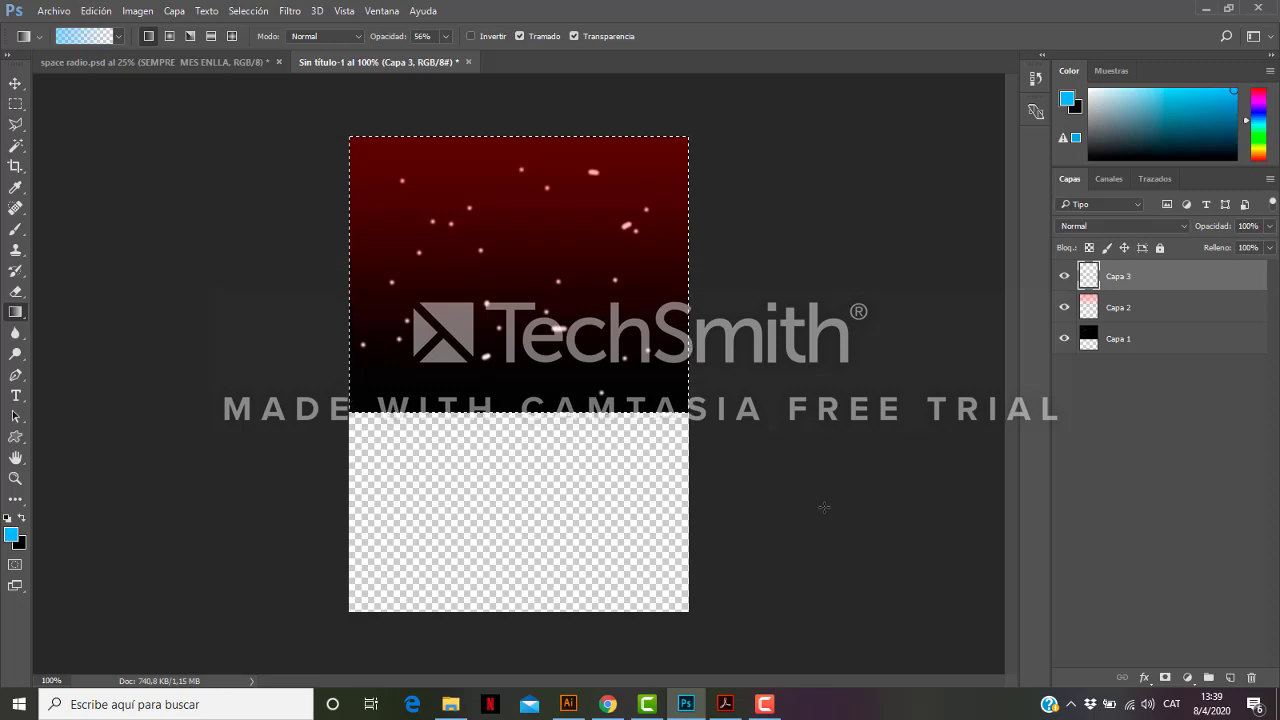
left_click(16, 105)
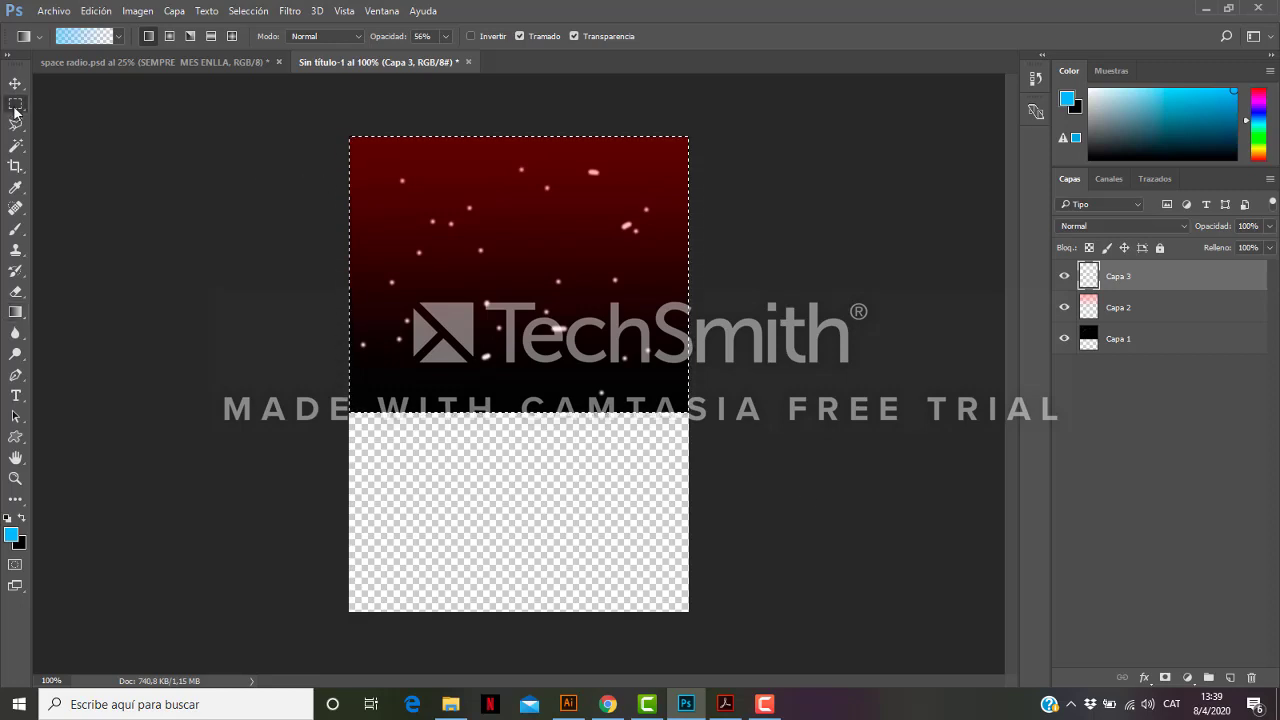
left_click(155, 212)
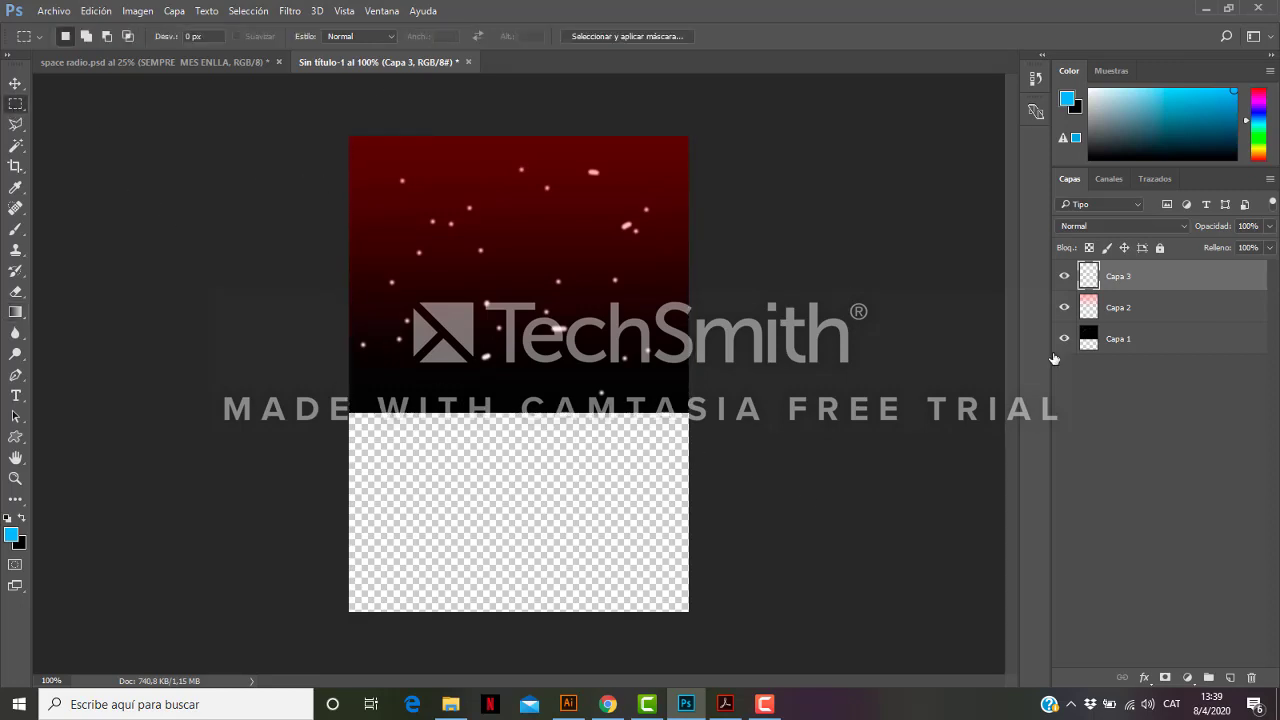
key("alt+BackSpace")
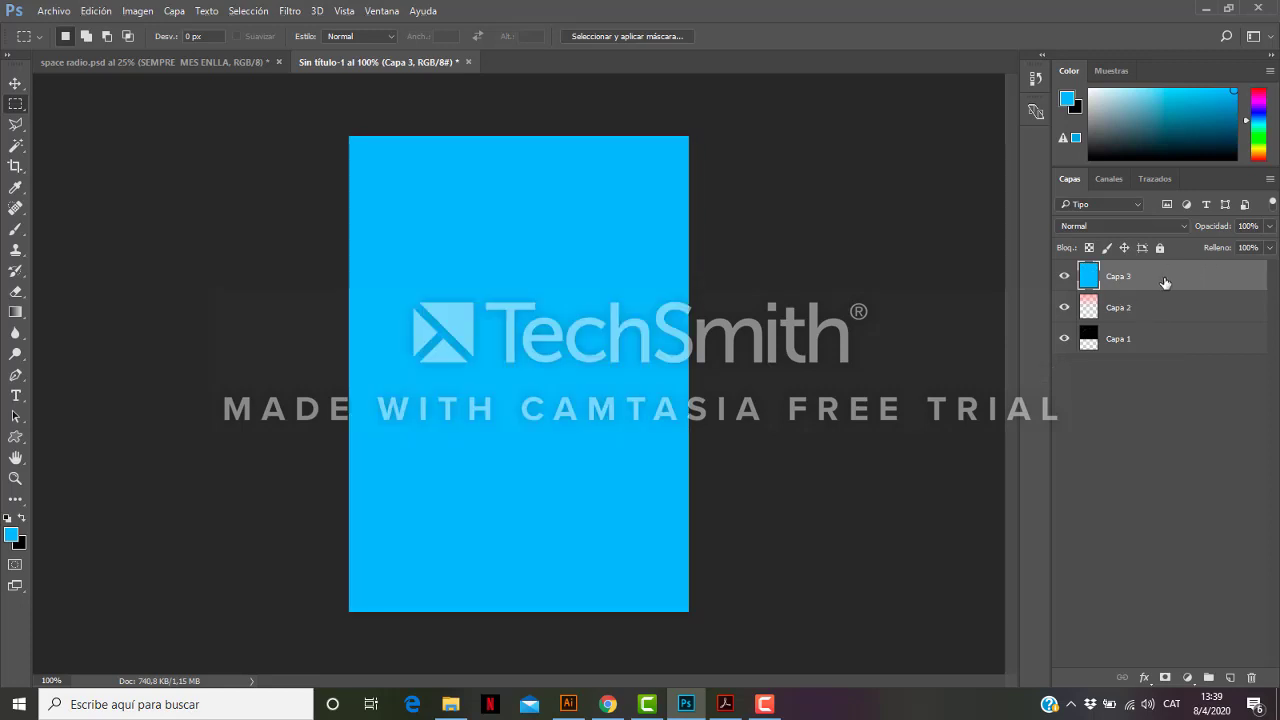
Move the blue layer beneath the black starry layer and compare the layers by hiding and showing the two above it.
left_click_drag(1165, 283, 1183, 352)
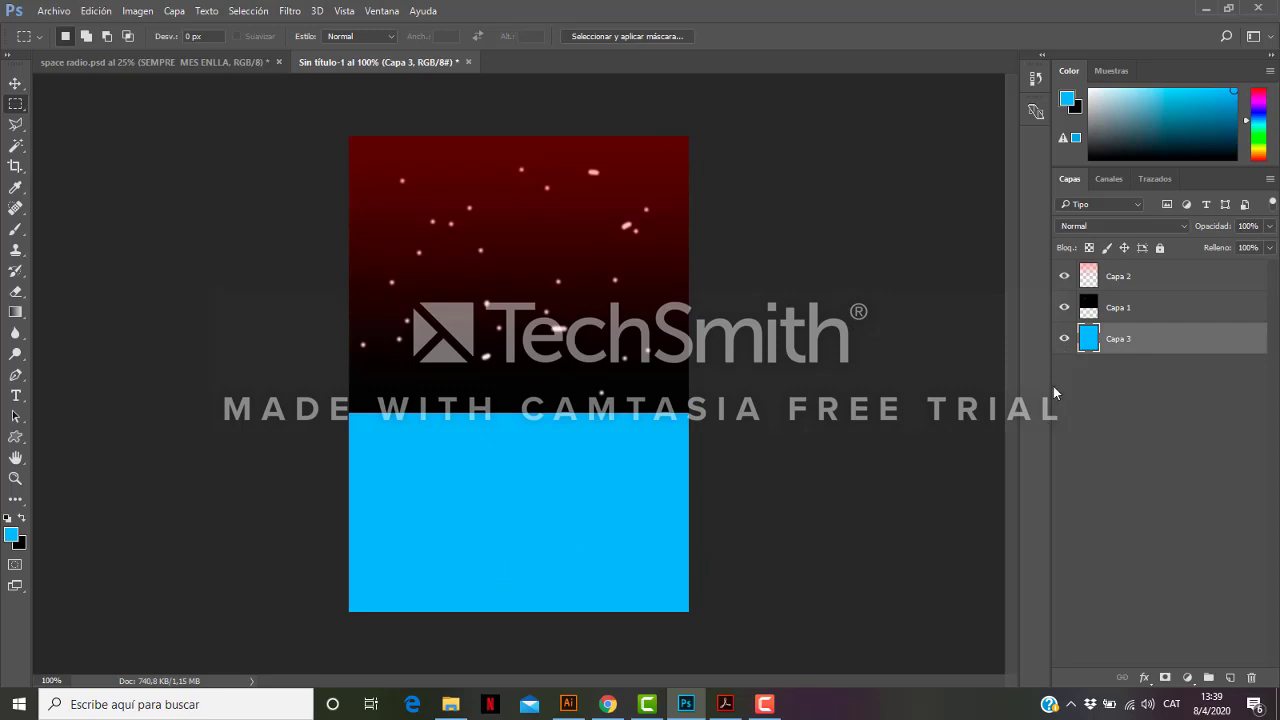
left_click(1063, 307)
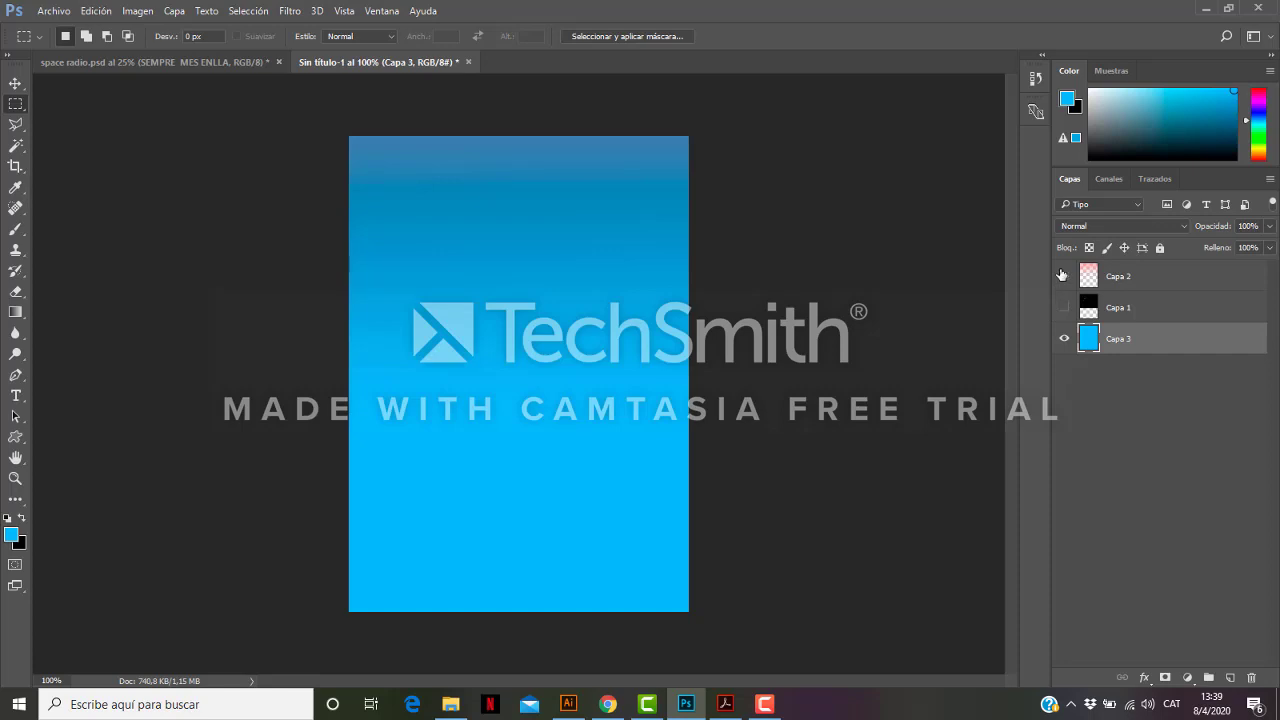
left_click(1063, 275)
left_click(1063, 275)
left_click(1064, 309)
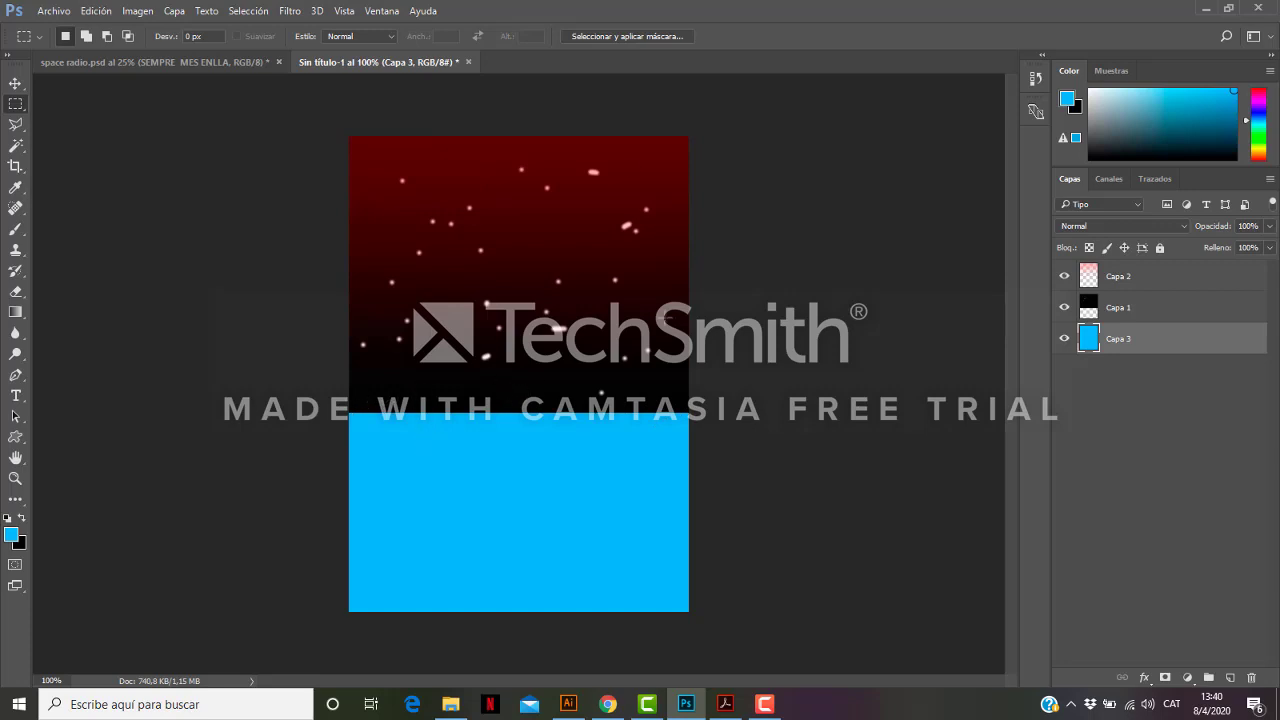
left_click(21, 230)
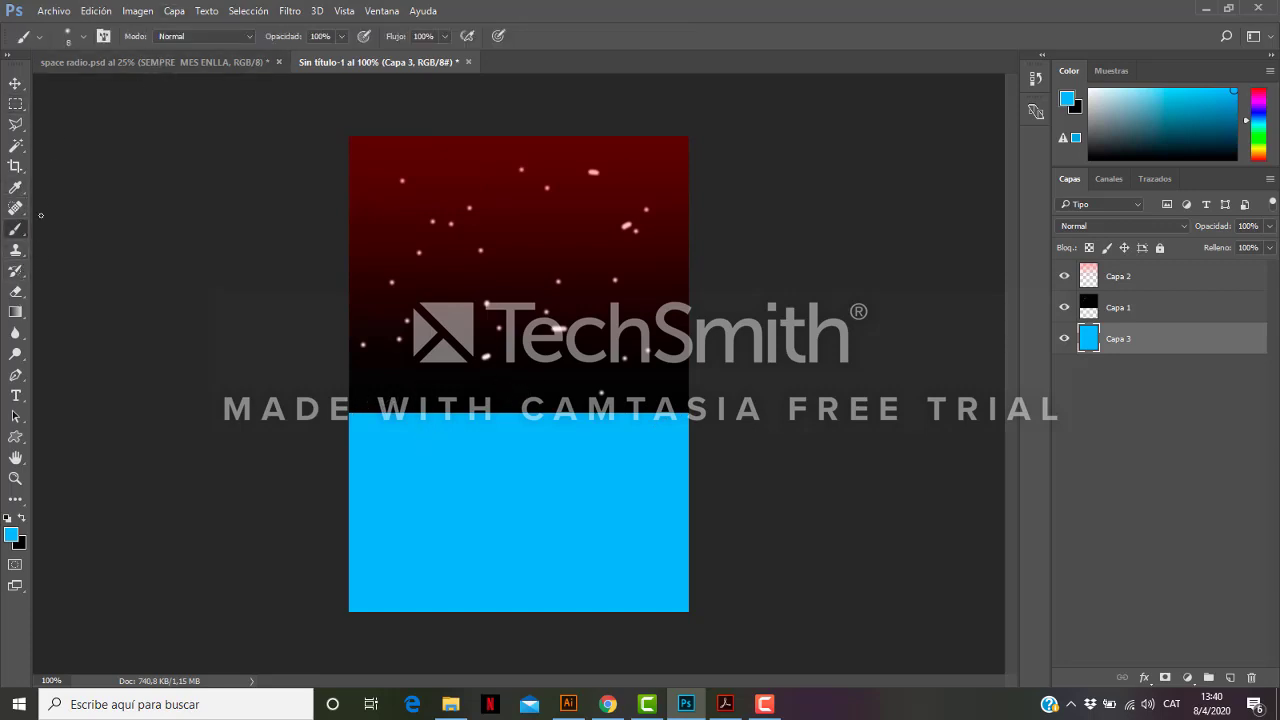
left_click(84, 36)
left_click(178, 67)
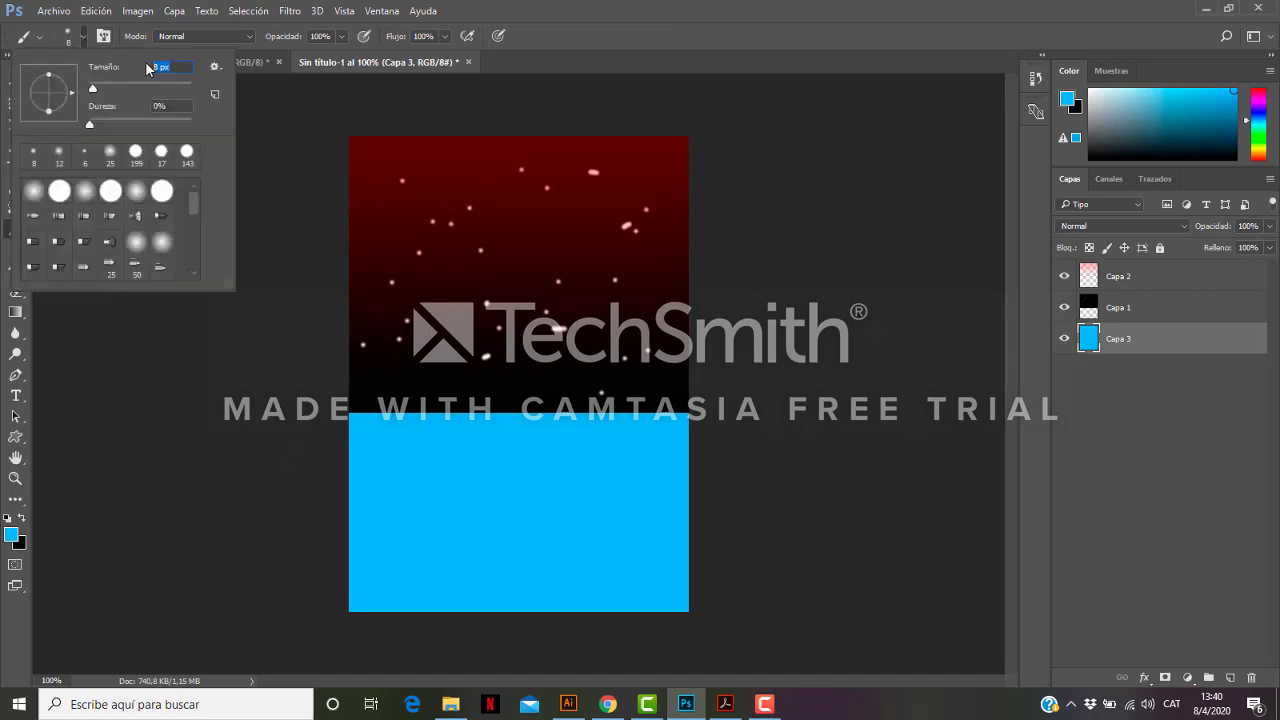
type("20")
left_click(353, 410)
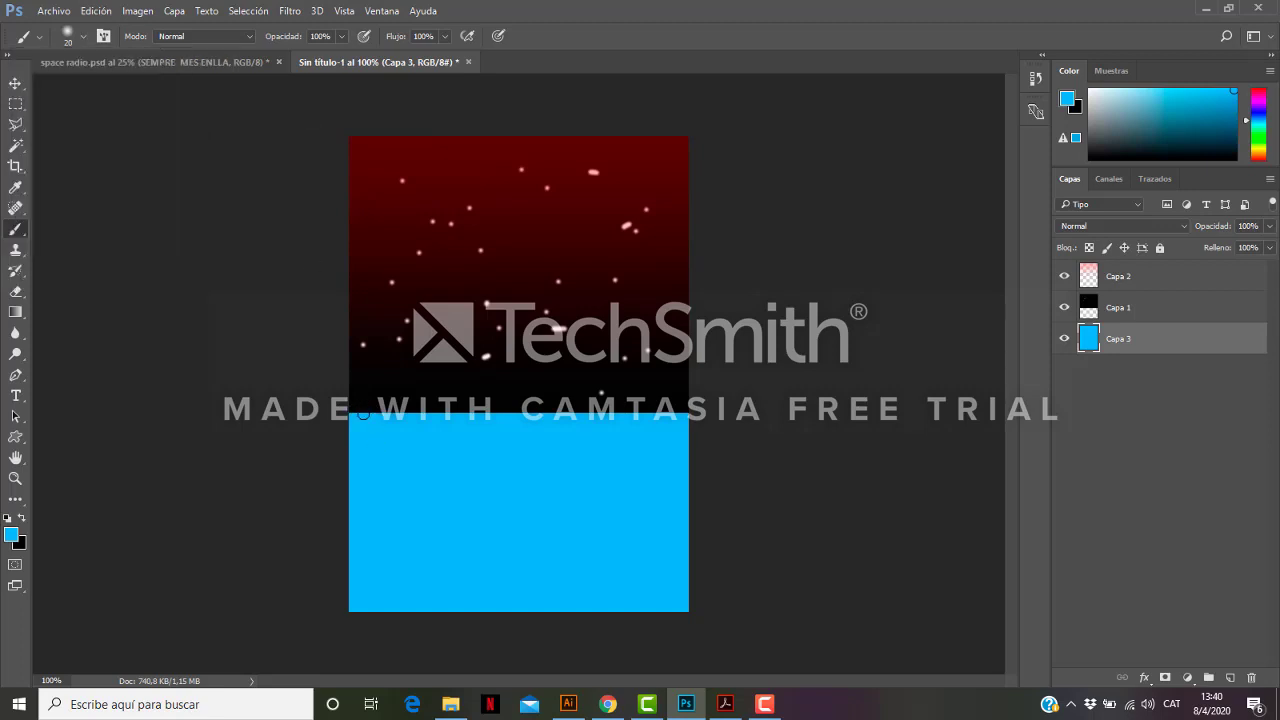
Soften the lower edge of the black starry layer by erasing along it with a soft 25 px Eraser.
left_click(16, 291)
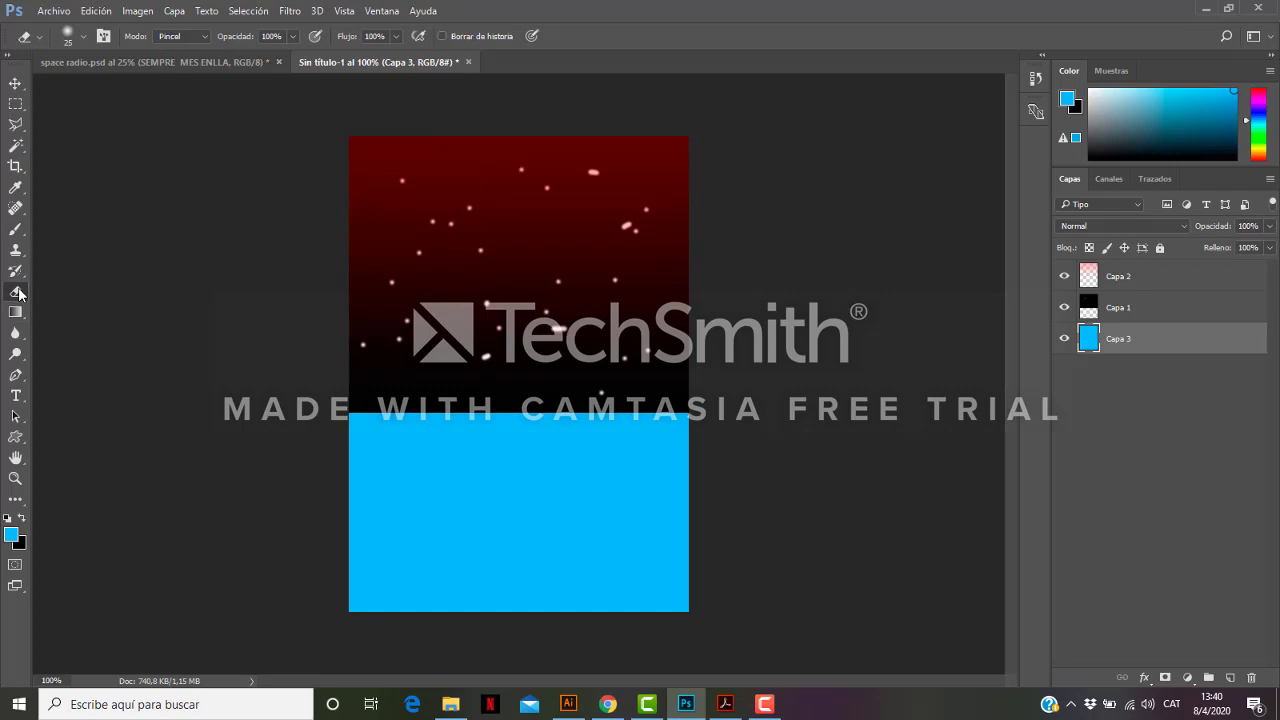
left_click(86, 37)
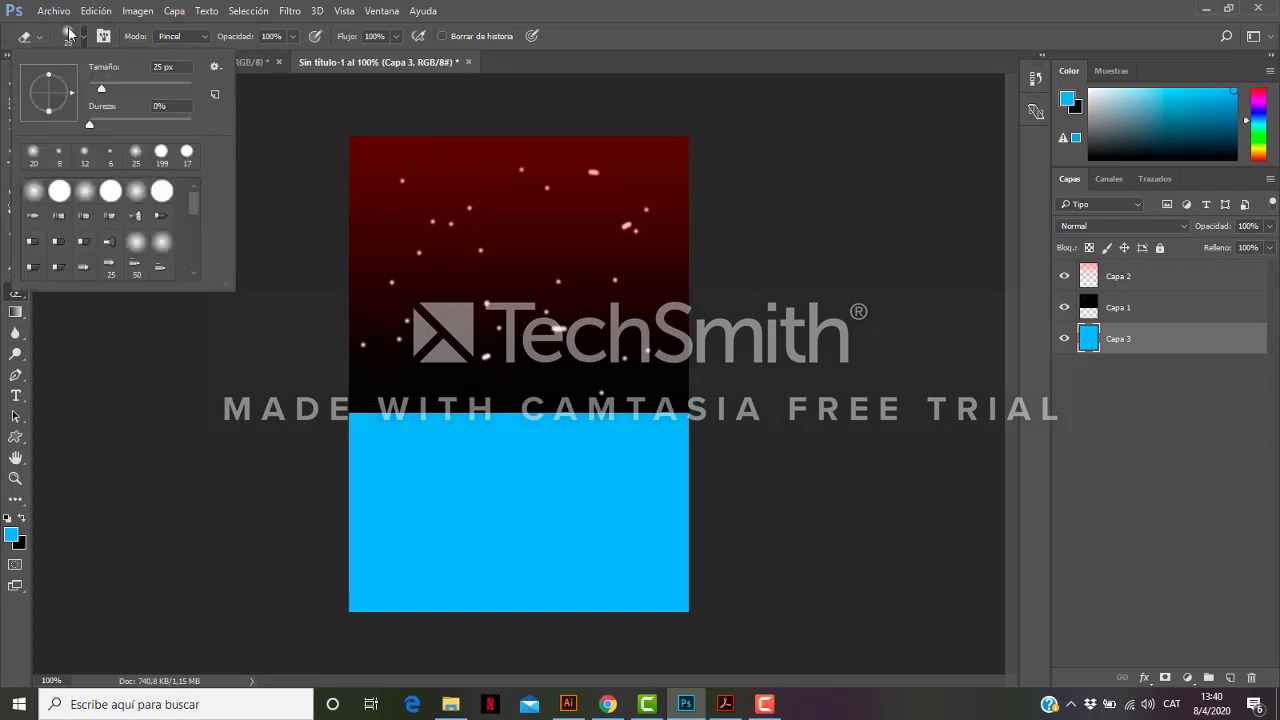
left_click(70, 38)
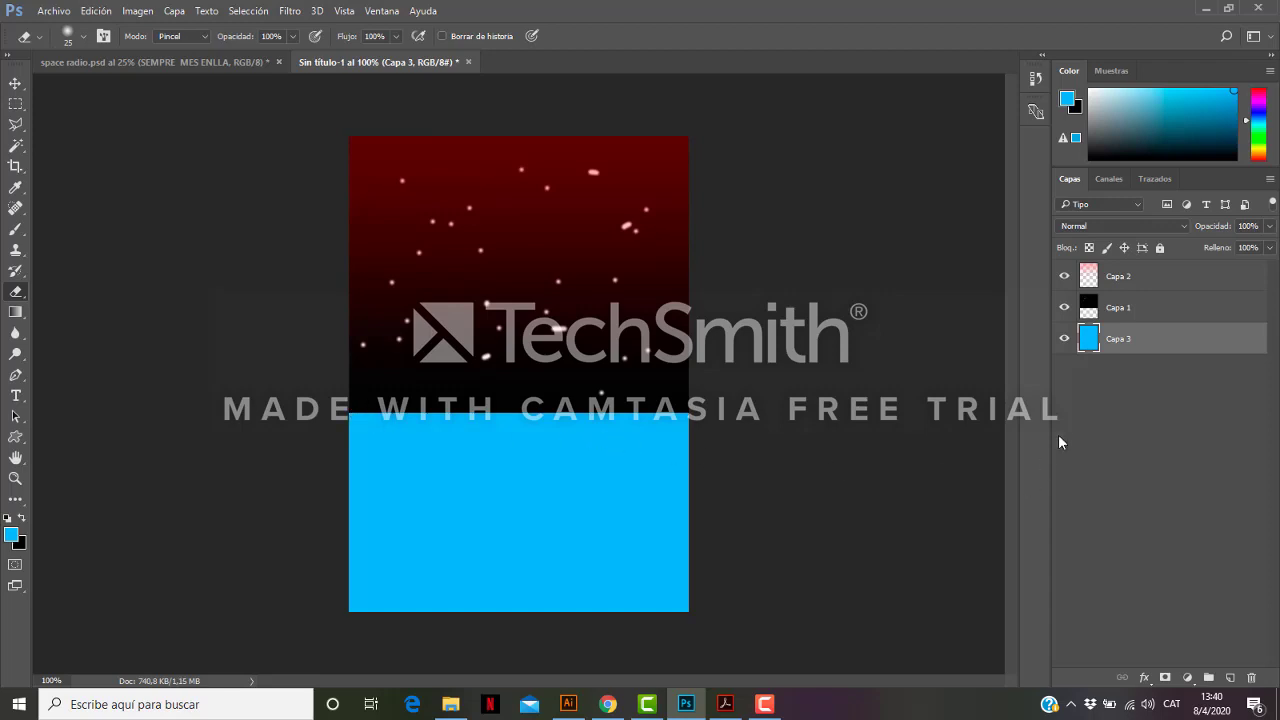
left_click(1120, 305)
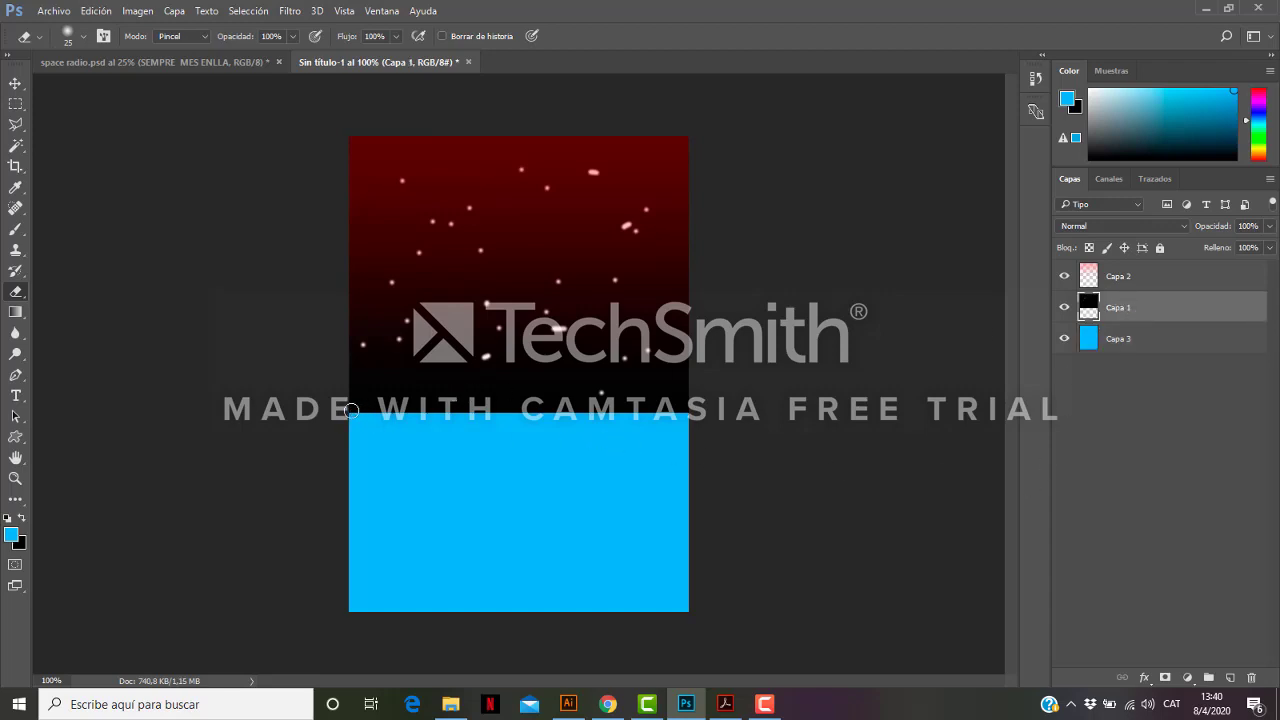
mouse_move(351, 410)
left_mouse_down()
mouse_move(517, 423)
mouse_move(648, 414)
mouse_move(786, 432)
left_mouse_up()
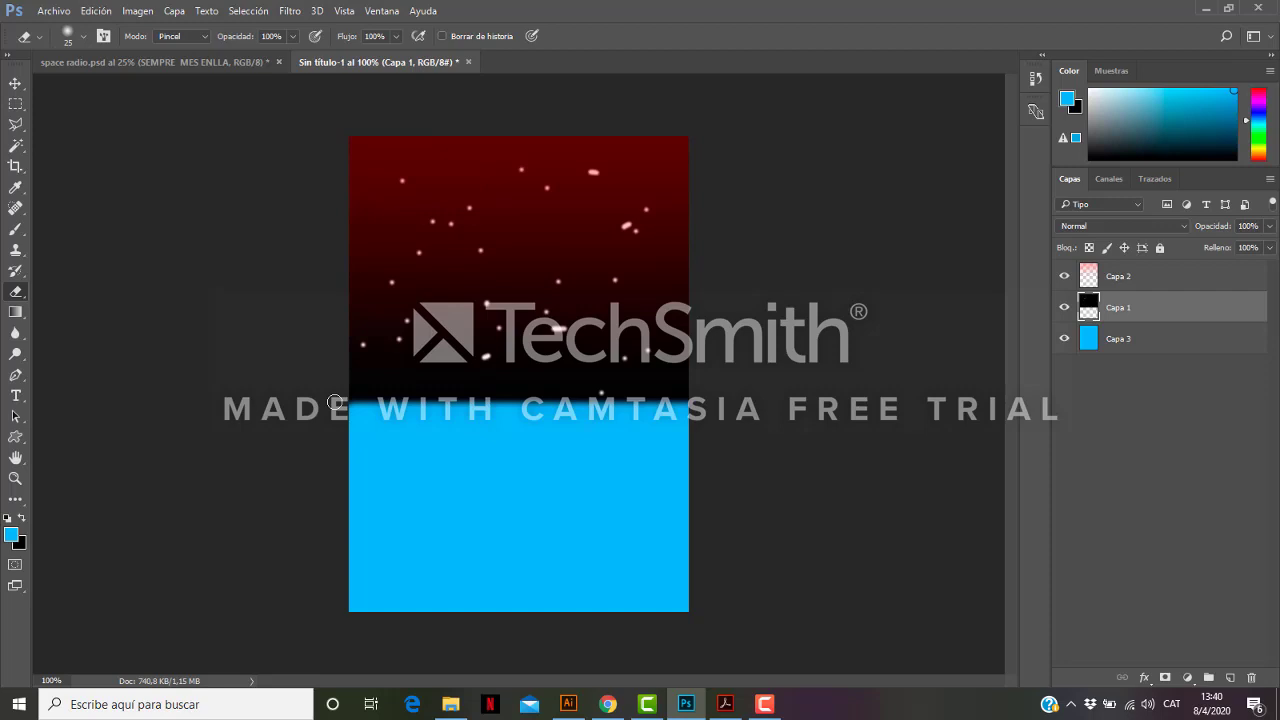
Add a pattern fill layer directly above the blue layer.
left_click(1163, 345)
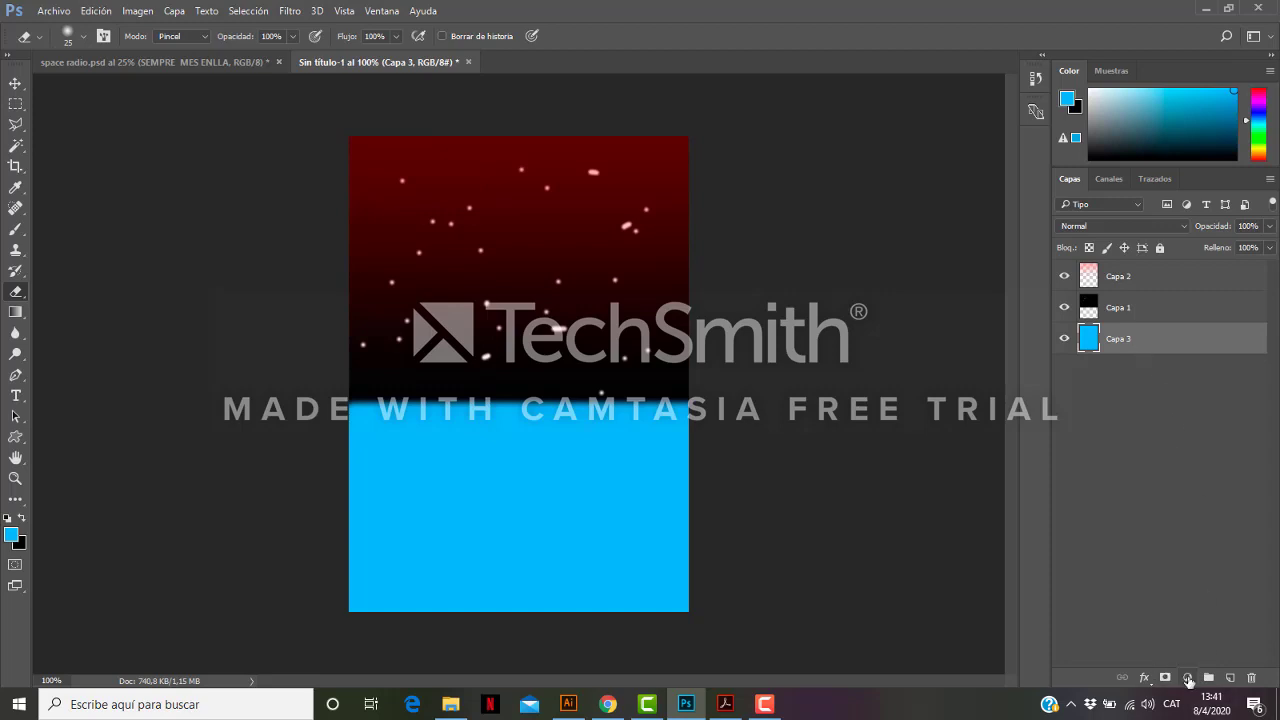
left_click(1188, 680)
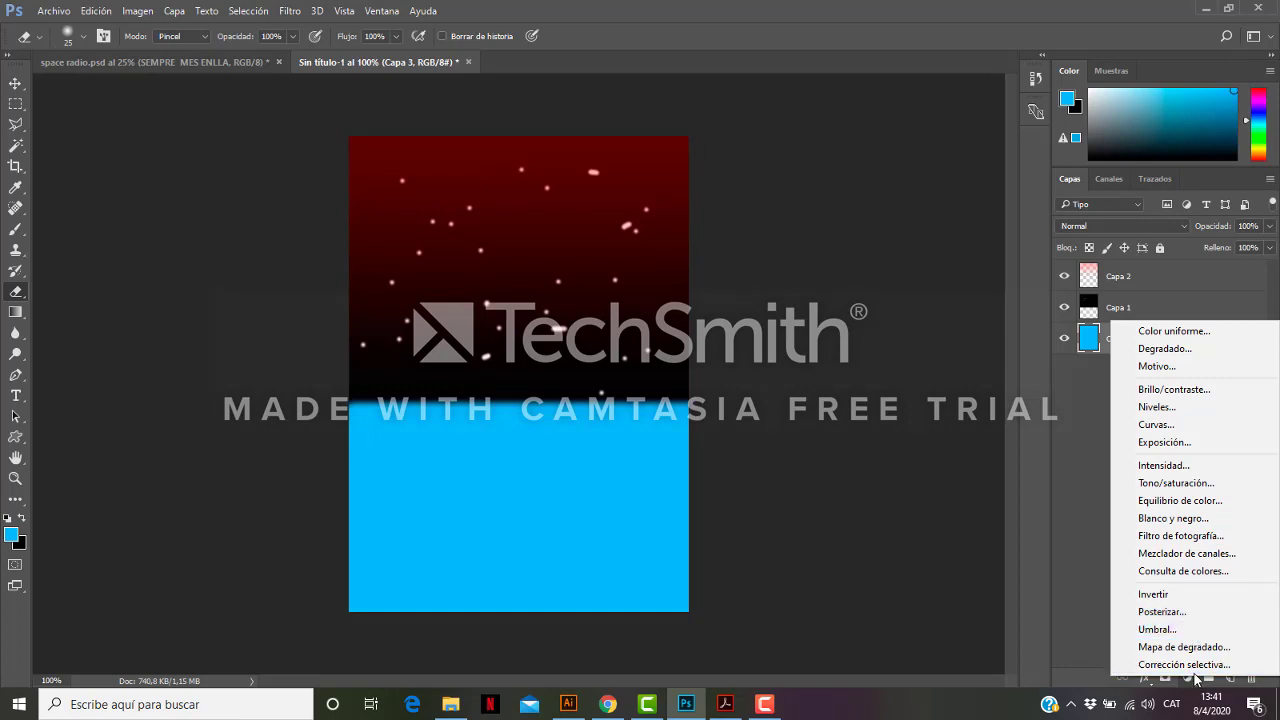
left_click(1150, 367)
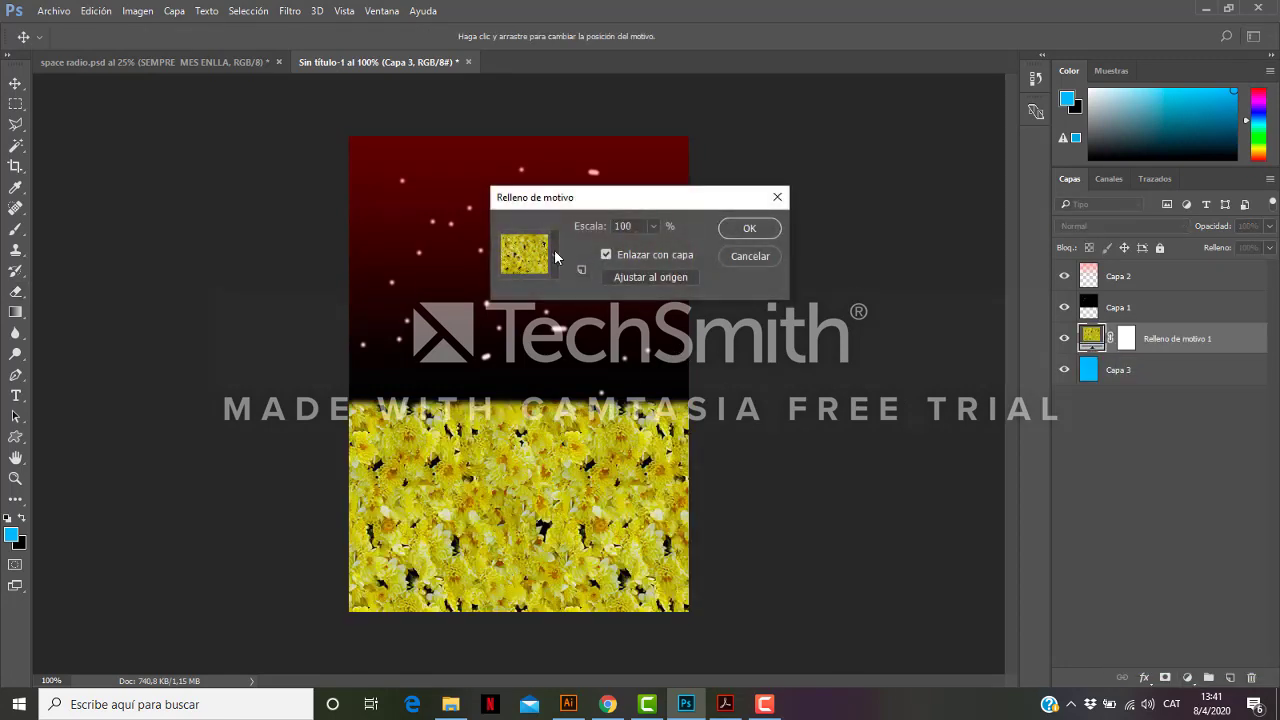
Try several white and grey texture patterns for the pattern fill.
left_click(556, 258)
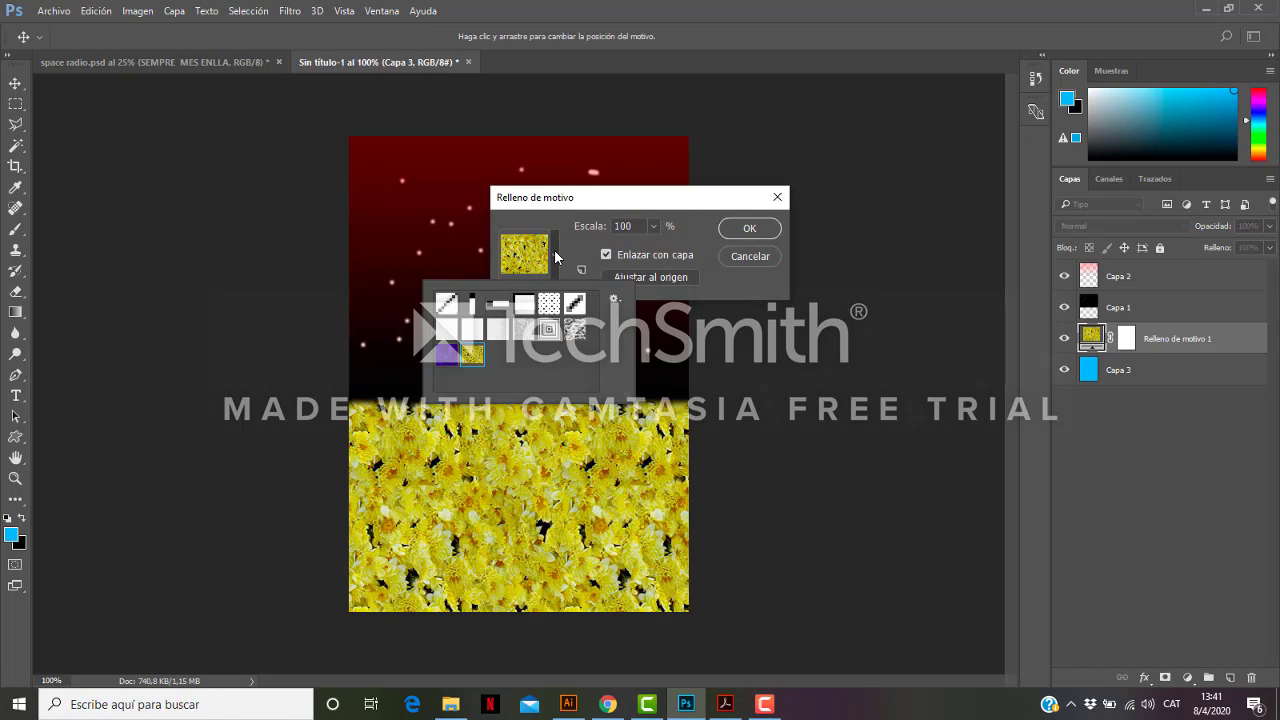
left_click(507, 333)
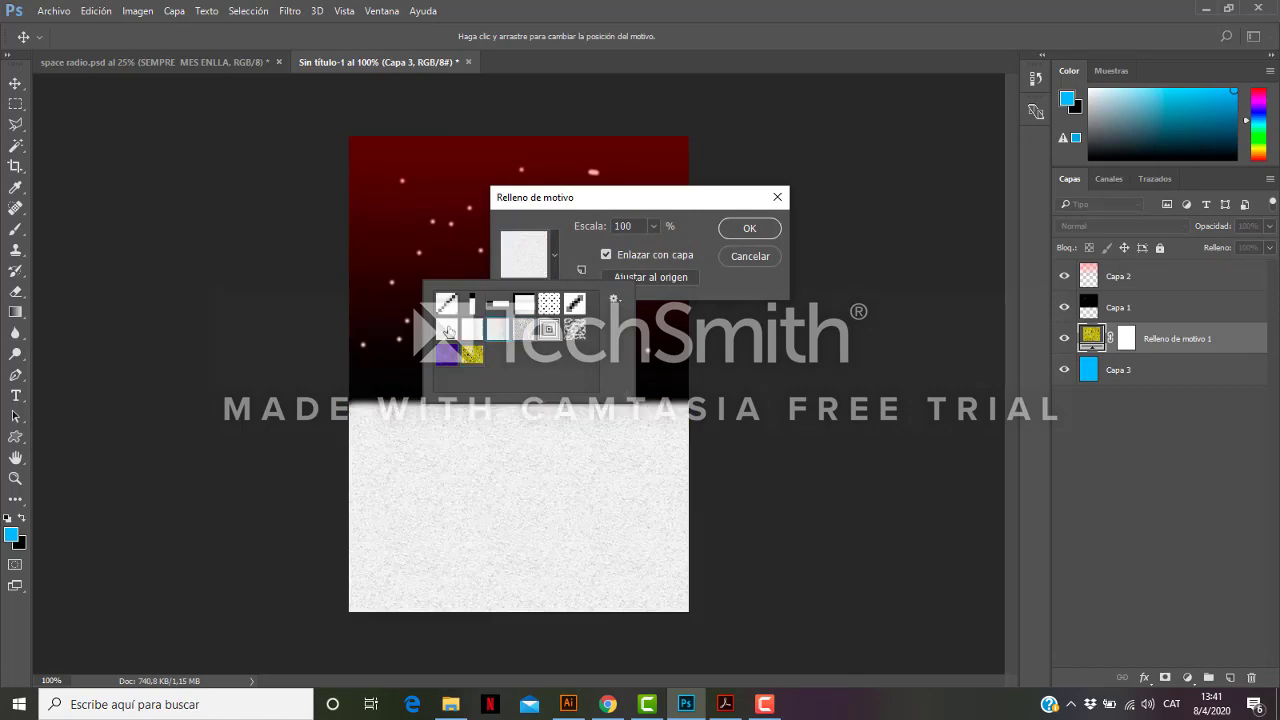
left_click(448, 331)
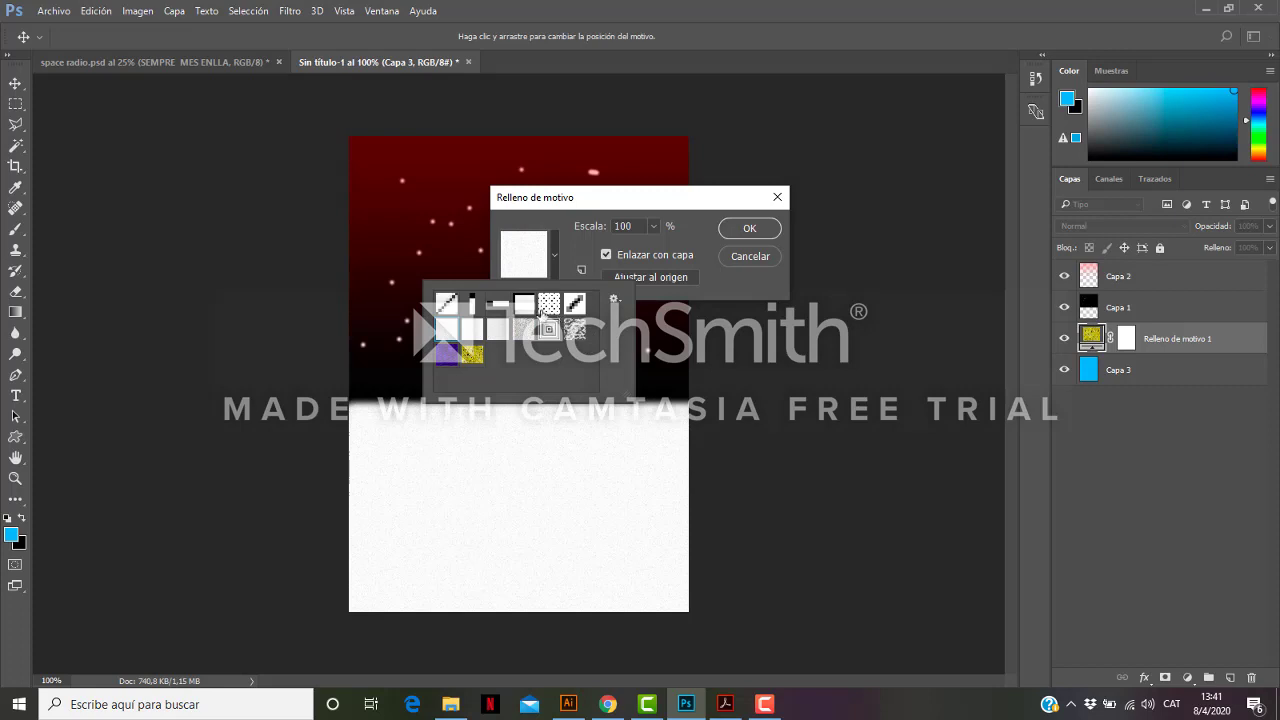
left_click(578, 333)
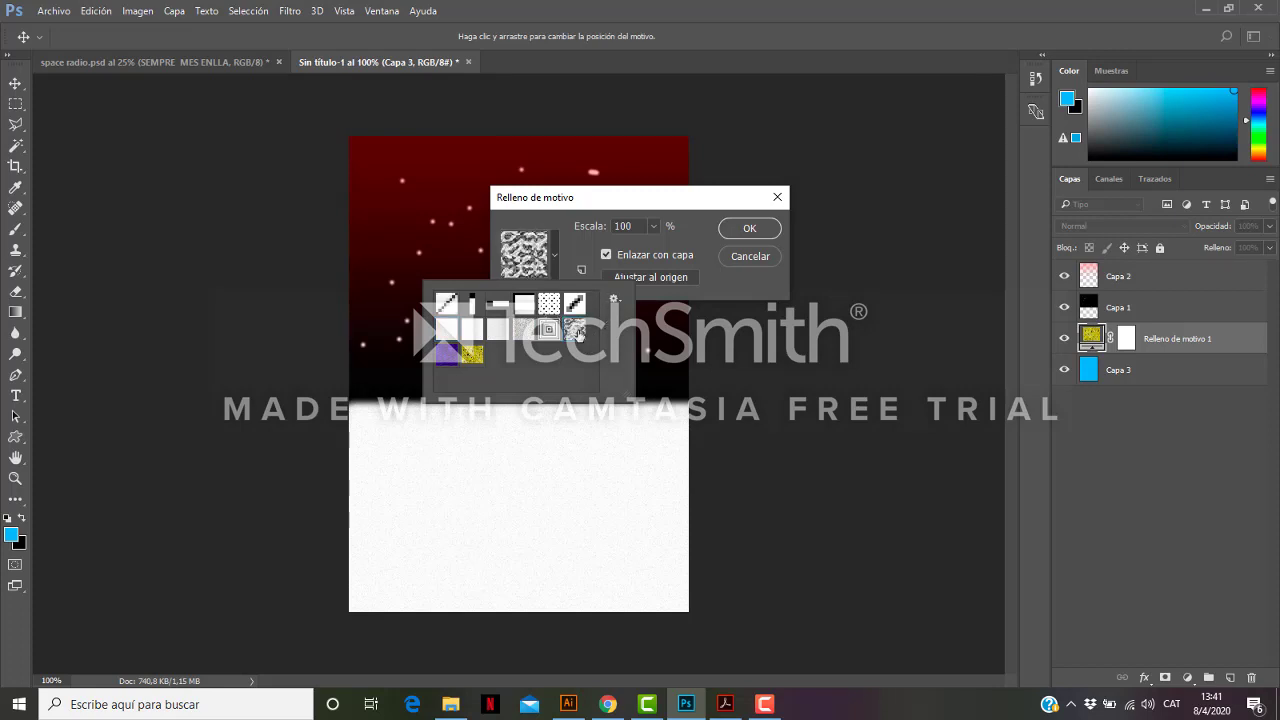
left_click(515, 333)
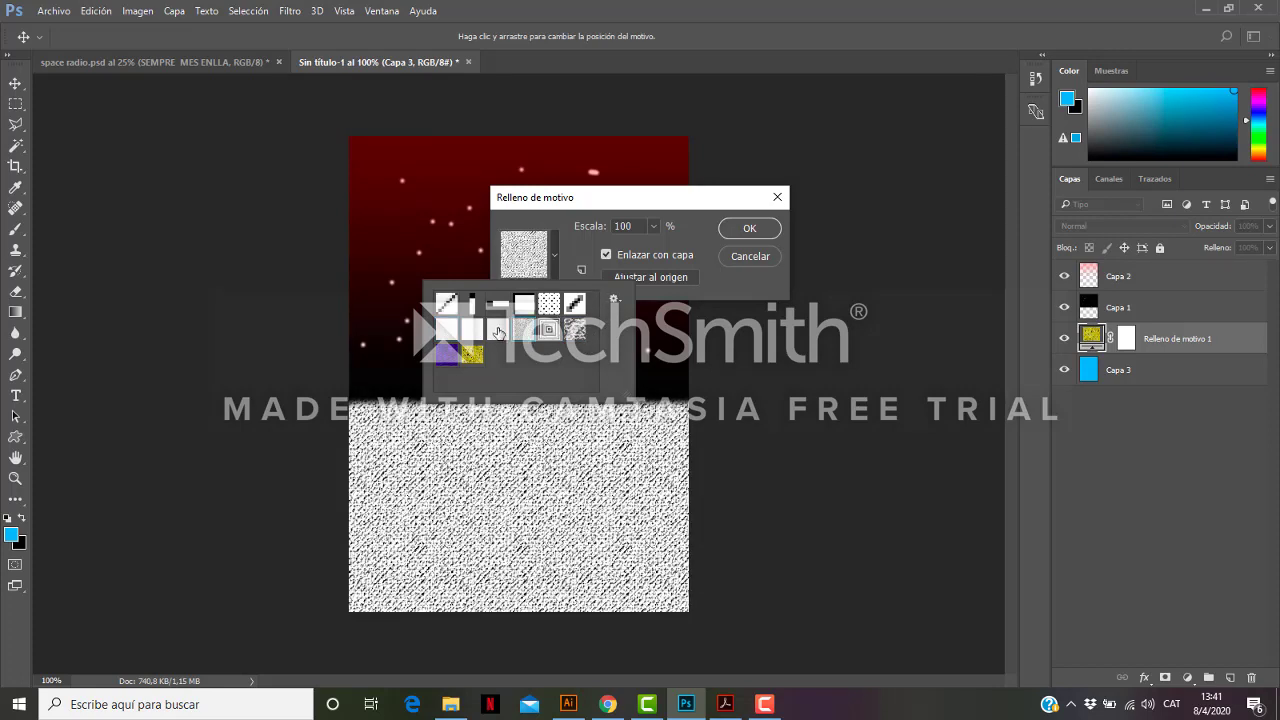
left_click(503, 332)
left_click(475, 331)
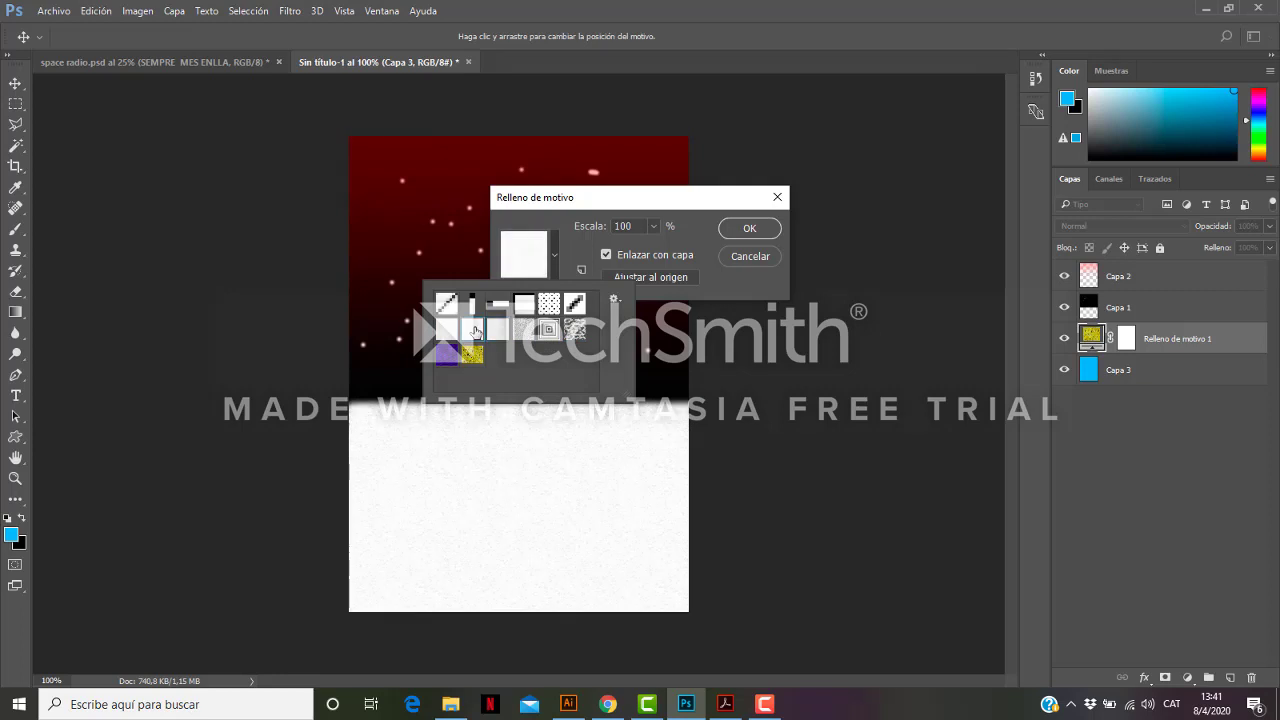
Load the Motivos pattern set and choose its grey cloud-like pattern for the fill.
left_click(615, 299)
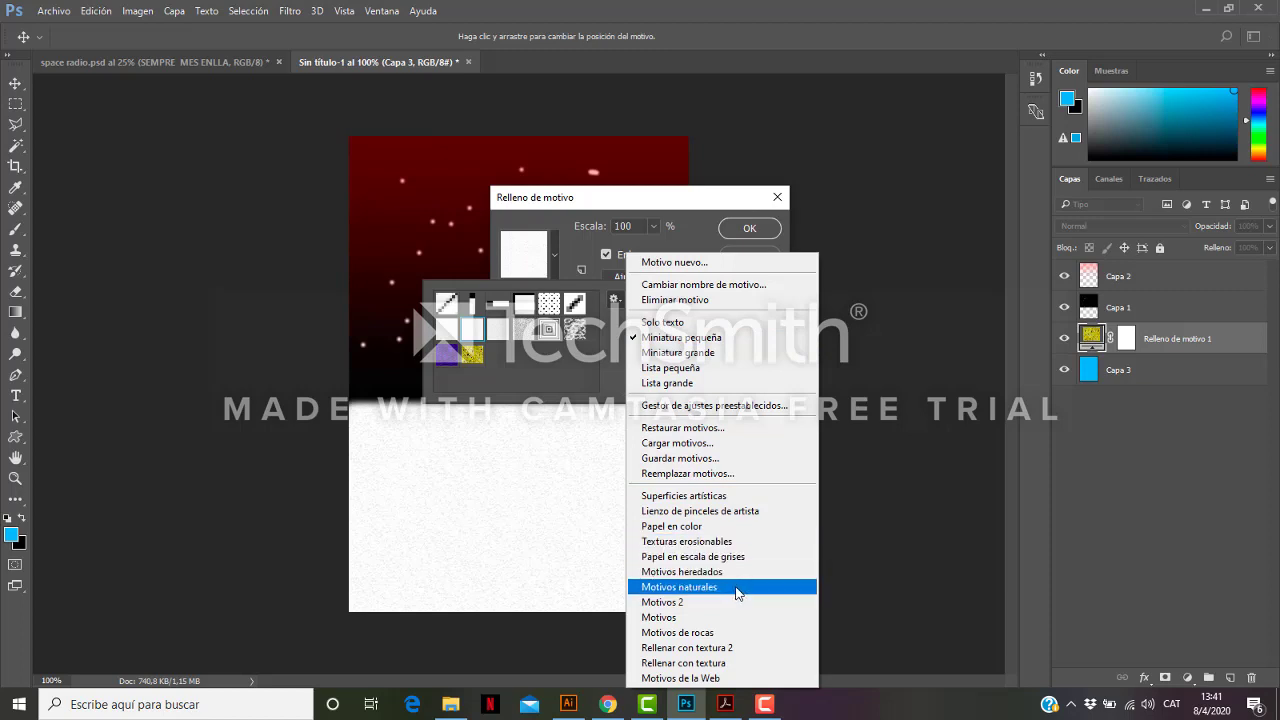
left_click(660, 617)
left_click(565, 271)
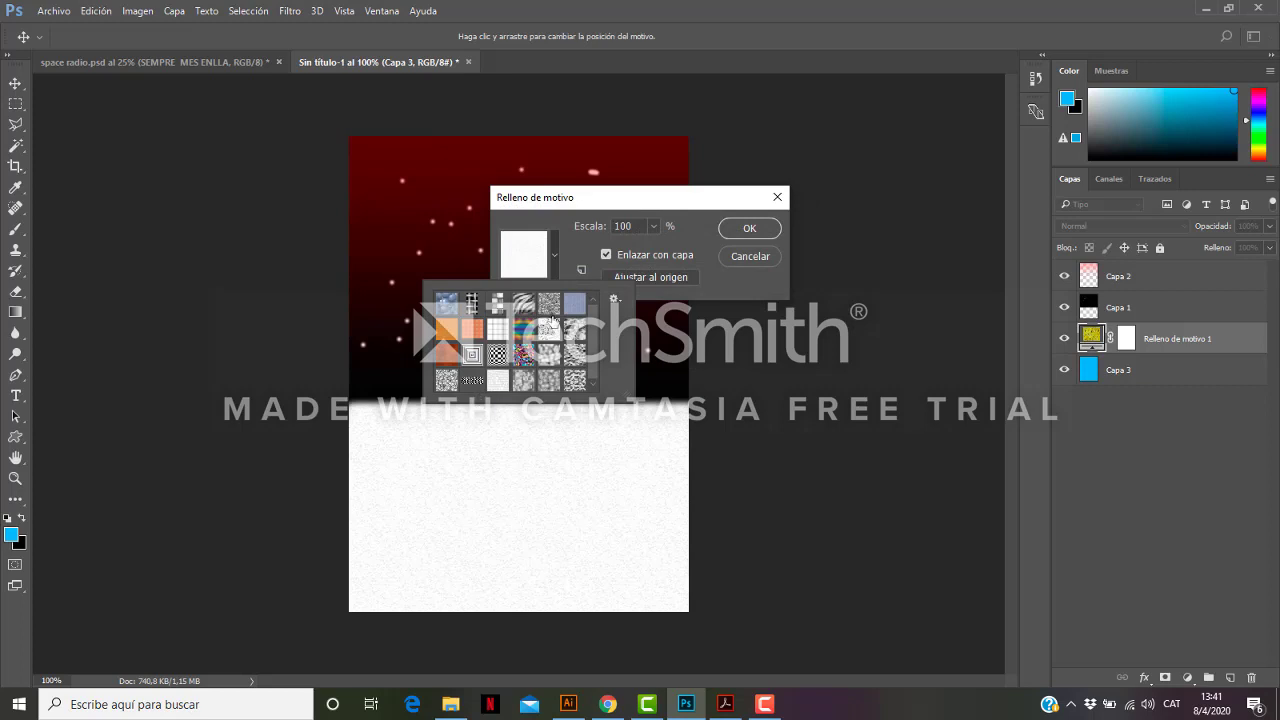
left_click(524, 381)
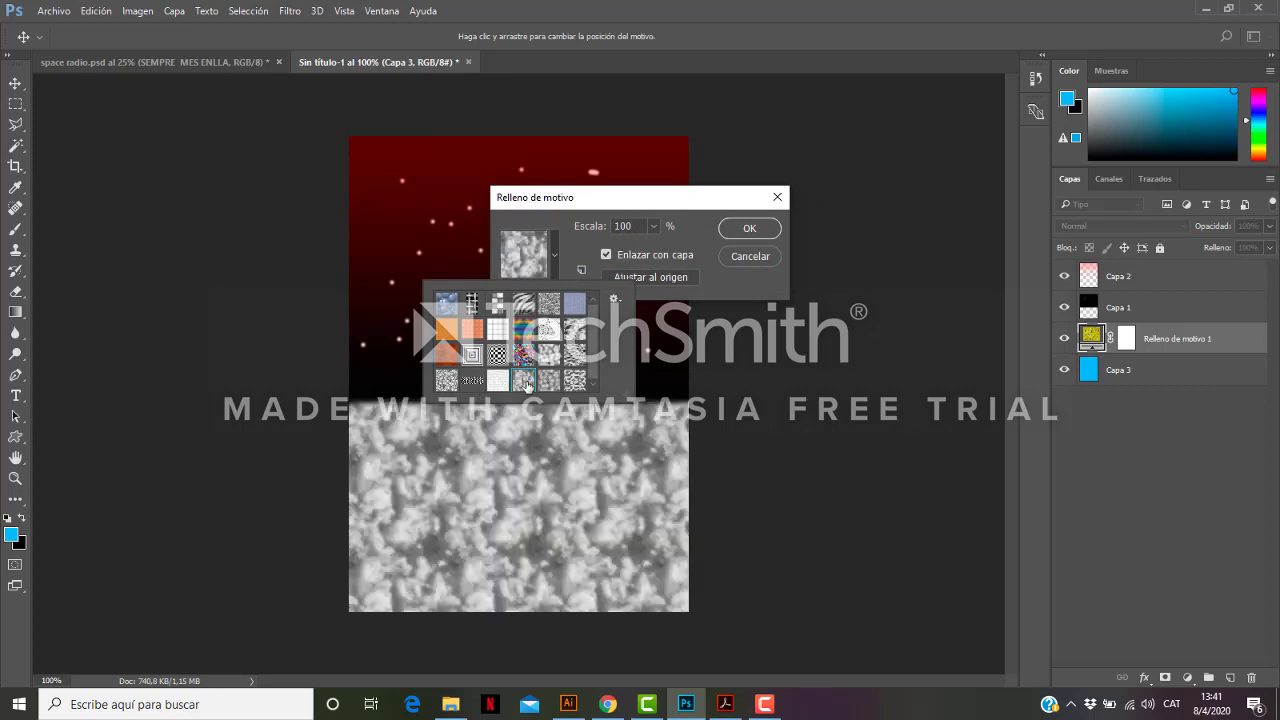
Try the cloud pattern at 50% scale, apply it slightly larger, and lower the pattern fill layer's opacity to 52%.
left_click(640, 225)
type("50")
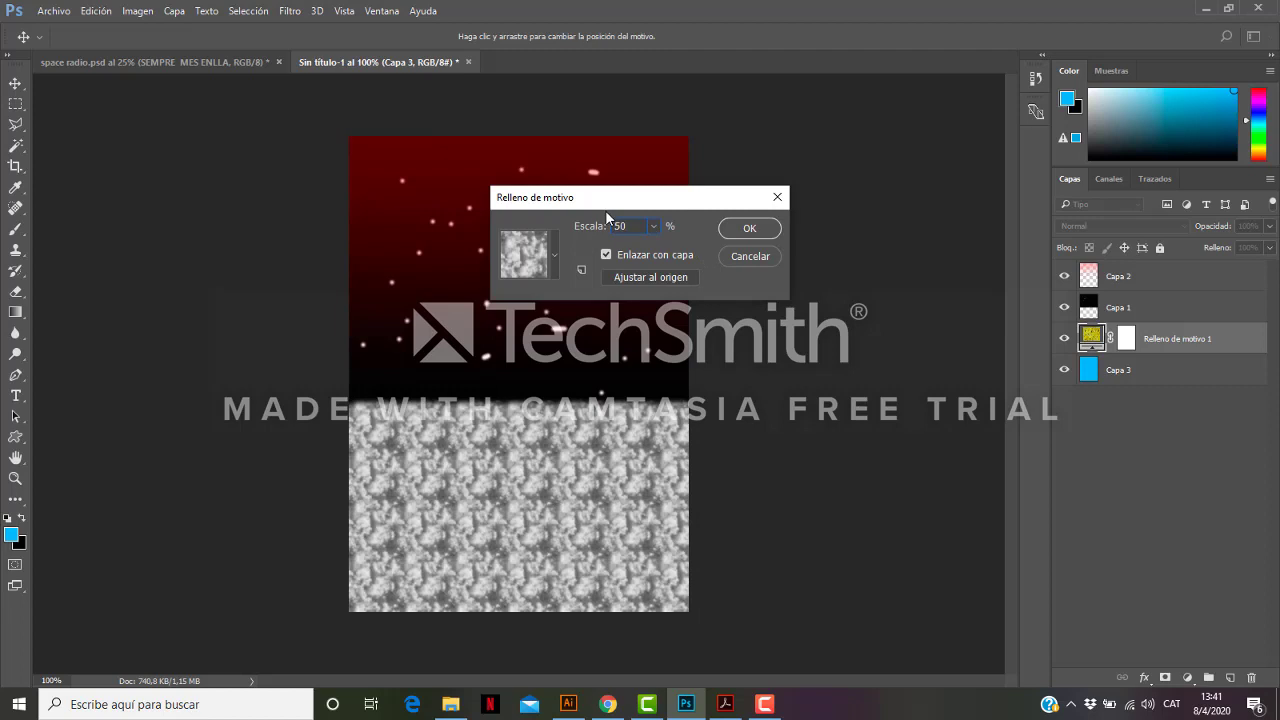
left_click_drag(605, 210, 609, 213)
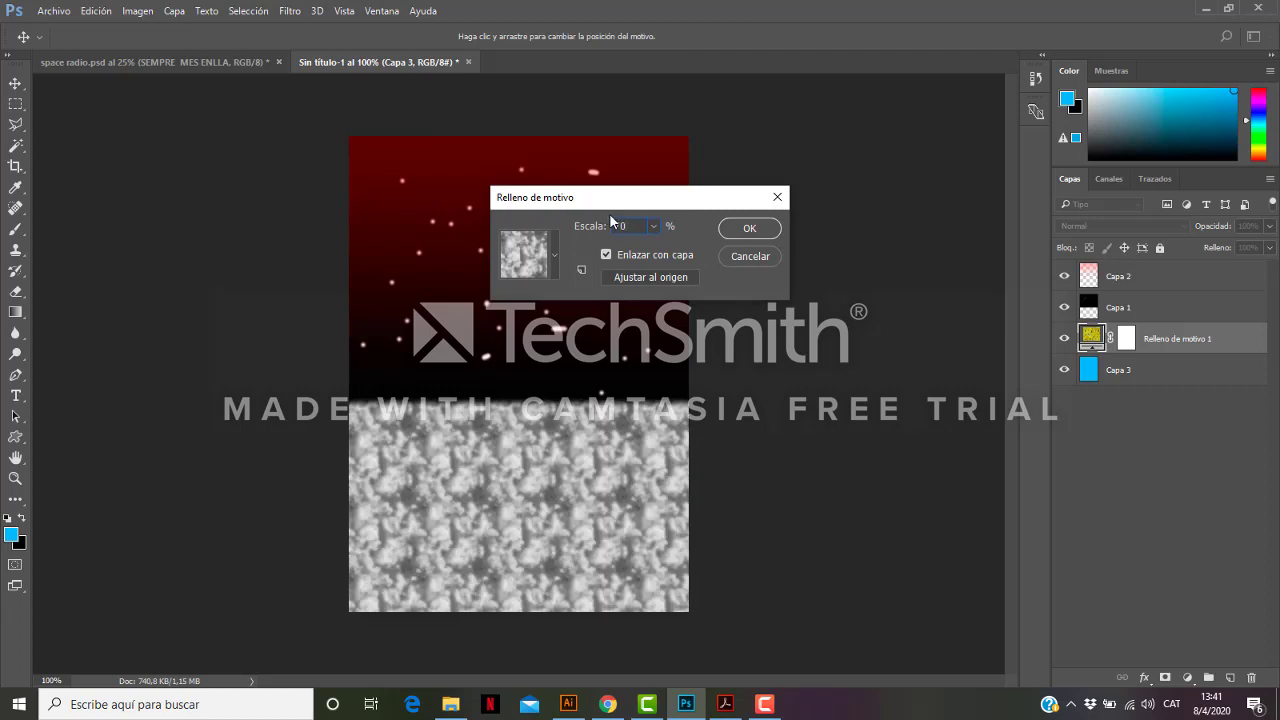
left_click(749, 229)
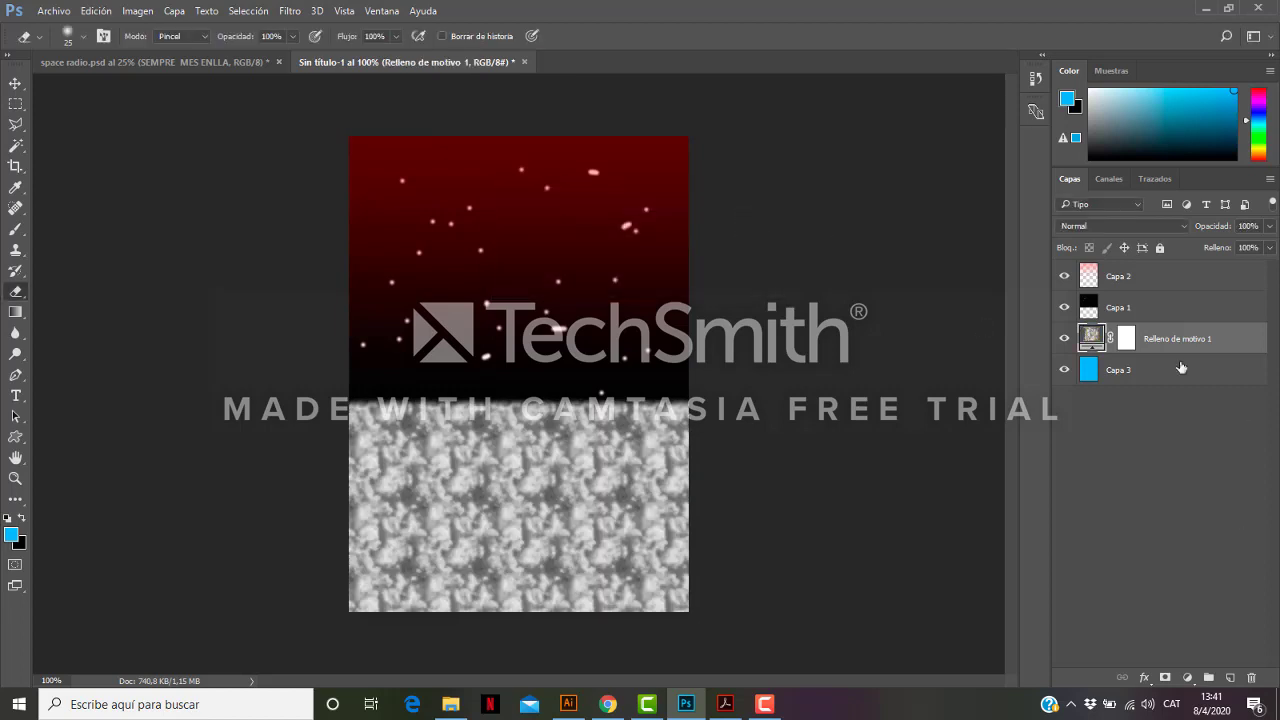
left_click(1270, 228)
left_click(1234, 246)
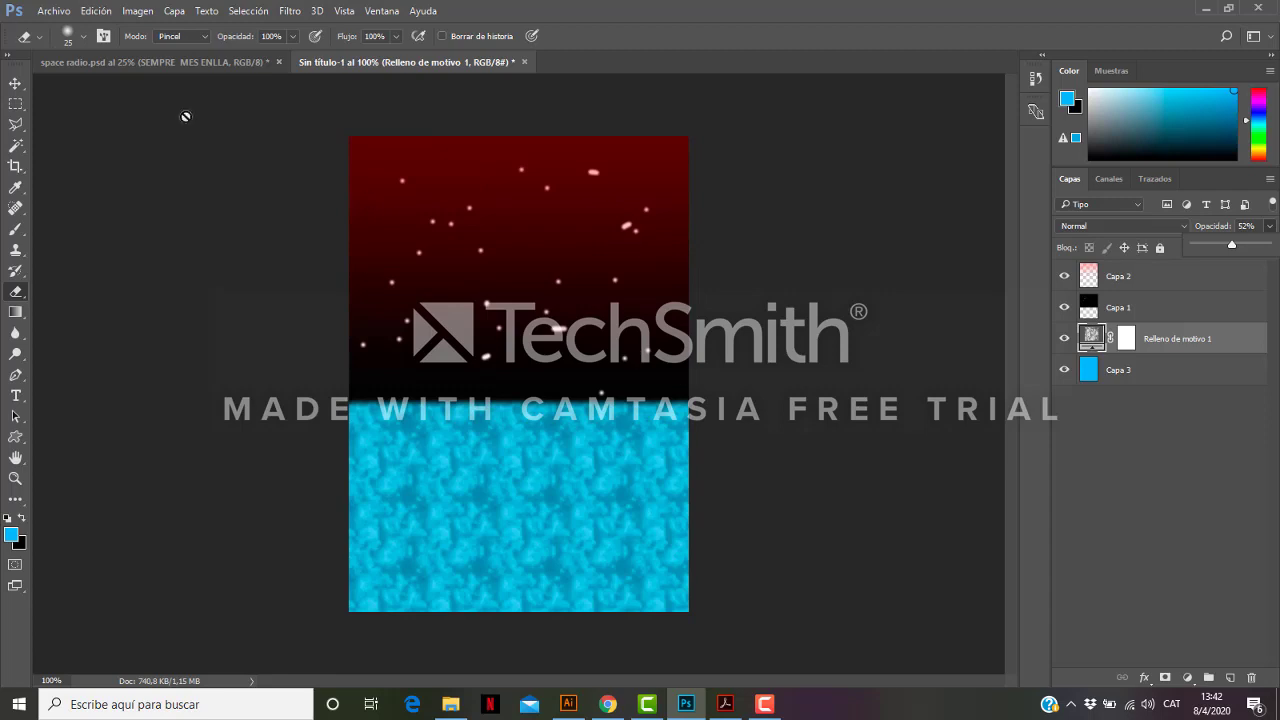
Place the et6 alien image in the poster and move its layer to the top of the layer stack.
left_click(451, 704)
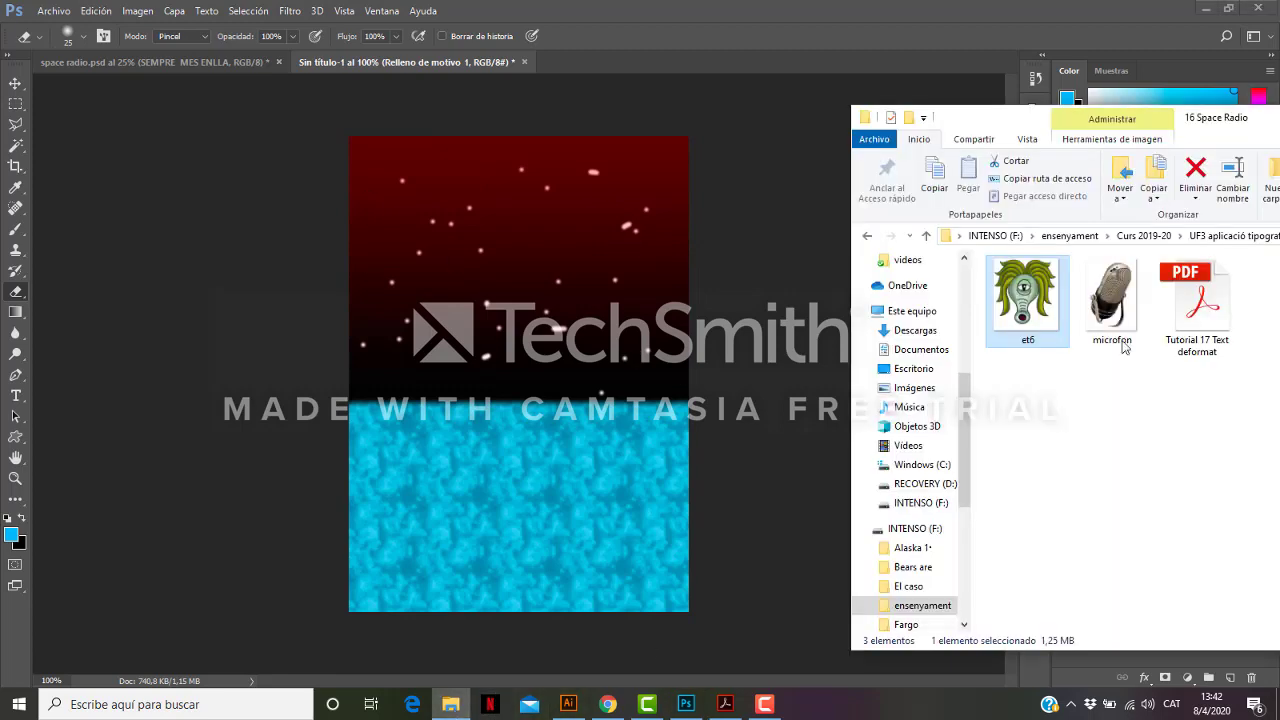
left_click_drag(1027, 293, 490, 323)
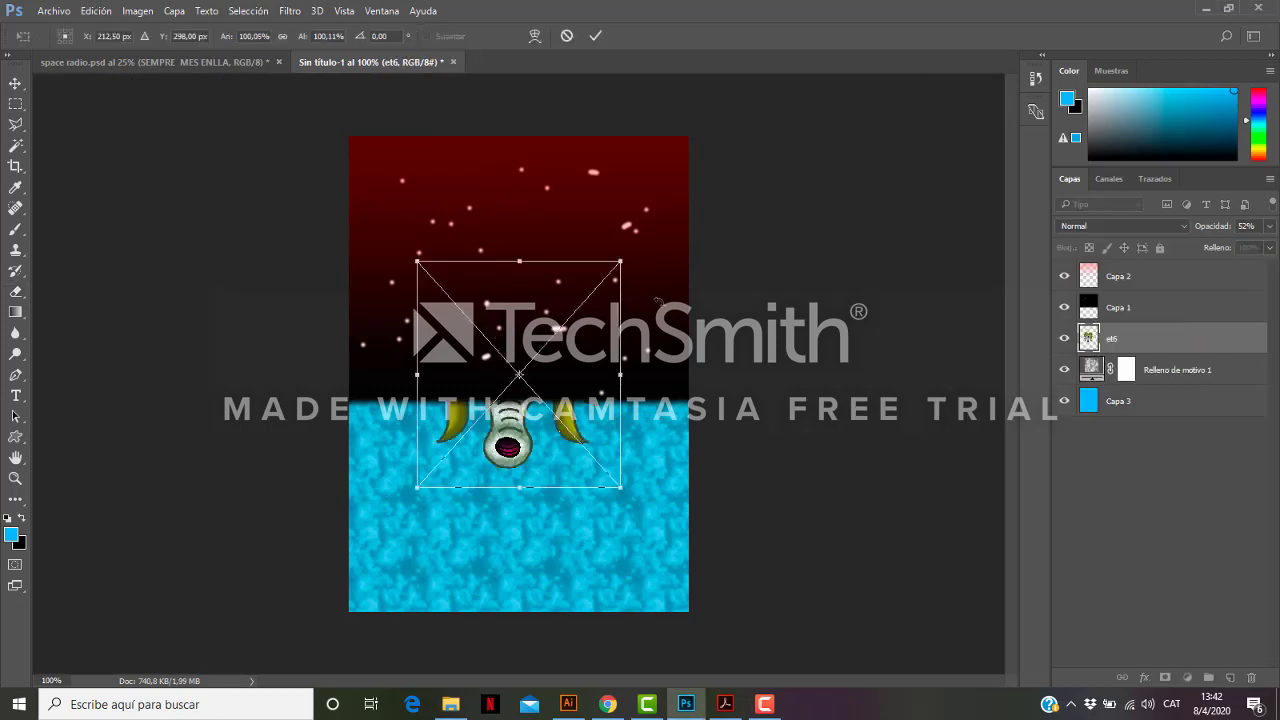
key("Return")
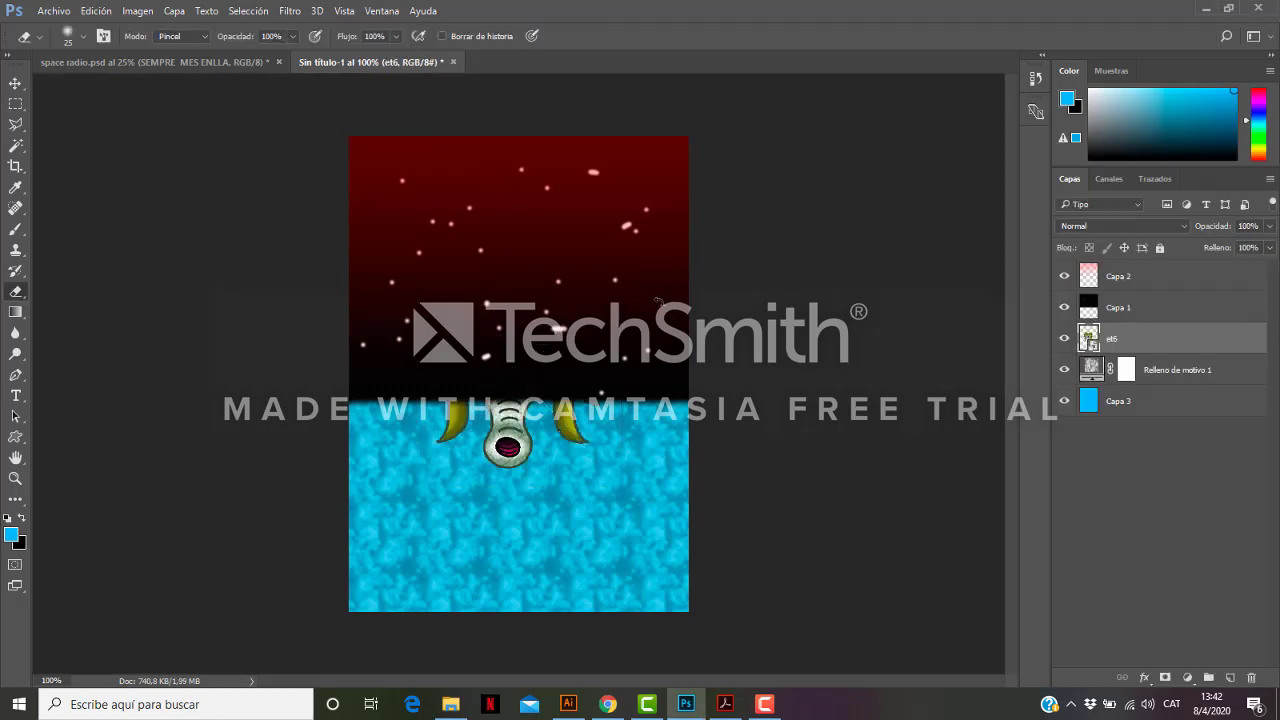
left_click_drag(1178, 338, 1178, 262)
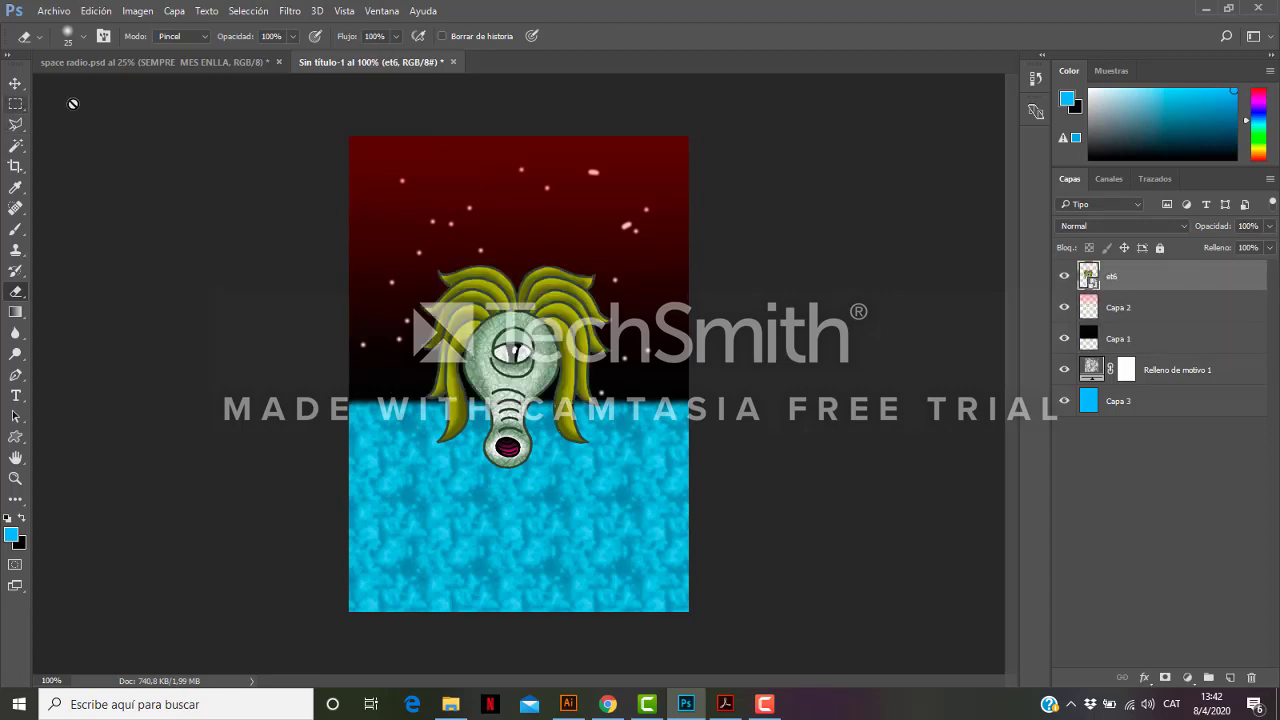
Rotate the alien head about -27°, scale it to about 90%, and position it slightly left of centre over the horizon.
left_click(15, 83)
mouse_move(519, 350)
left_mouse_down()
mouse_move(491, 364)
mouse_move(521, 365)
left_mouse_up()
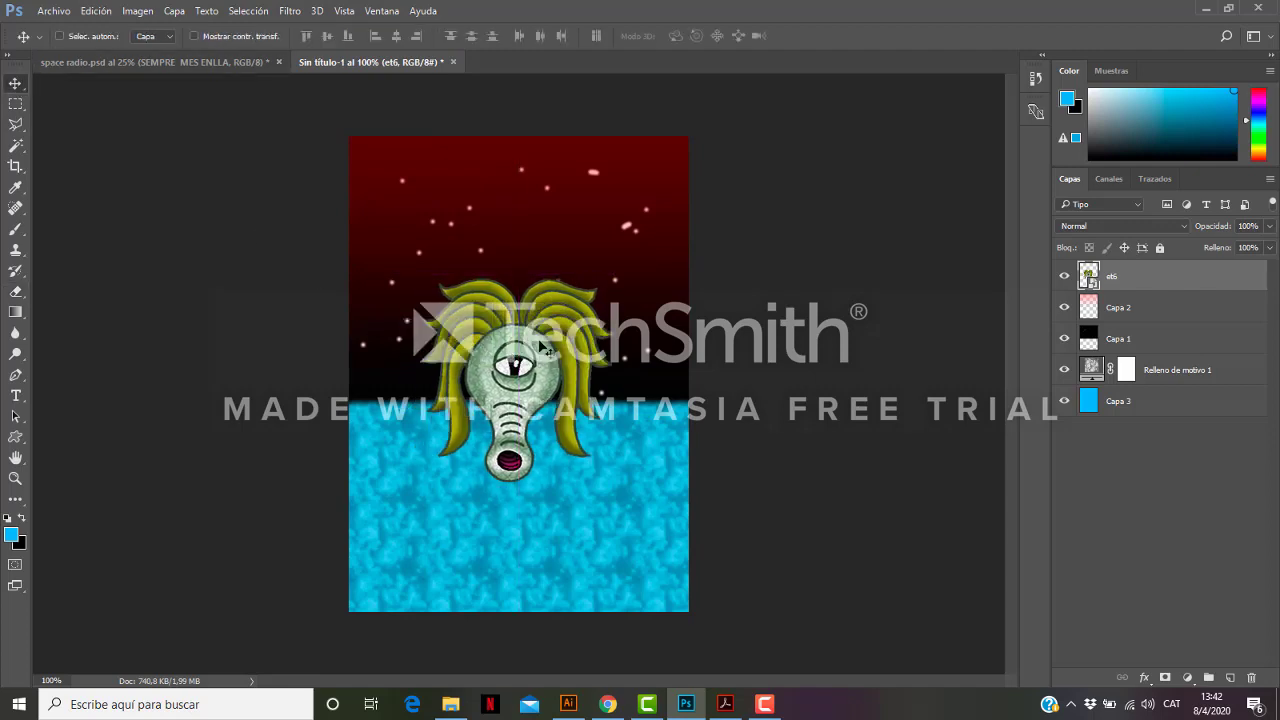
key("ctrl+t")
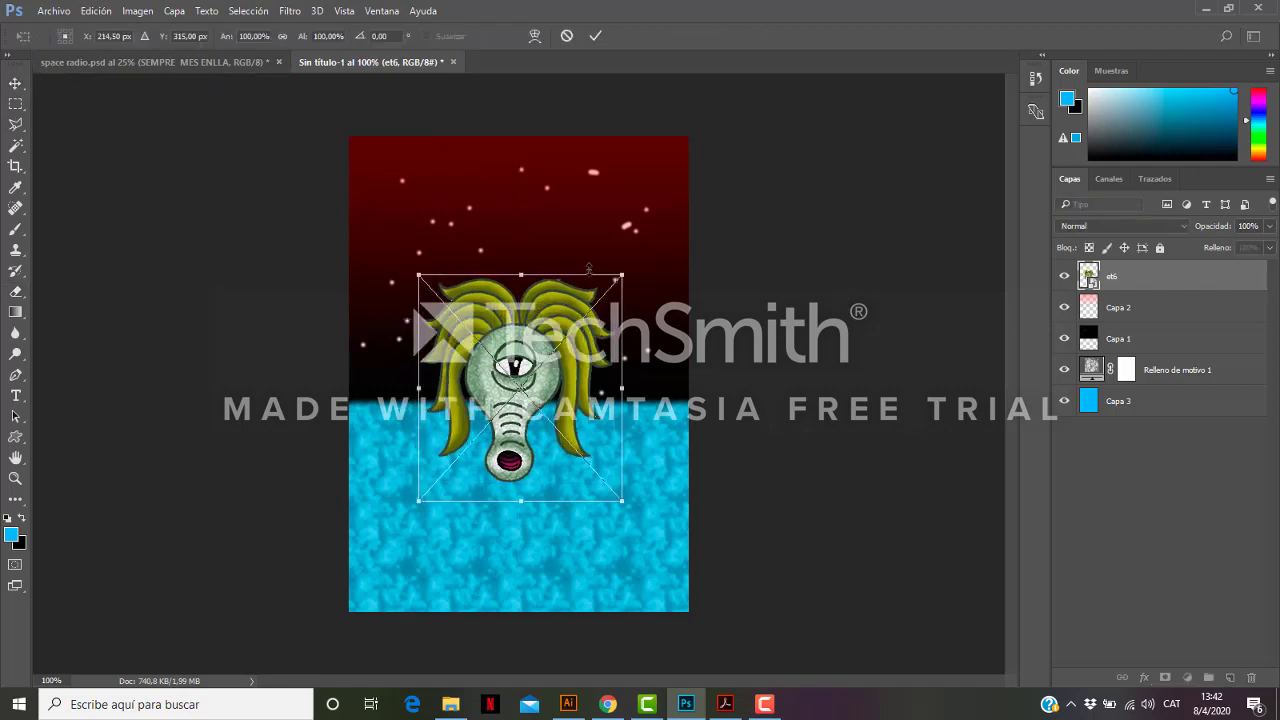
left_click_drag(635, 268, 540, 258)
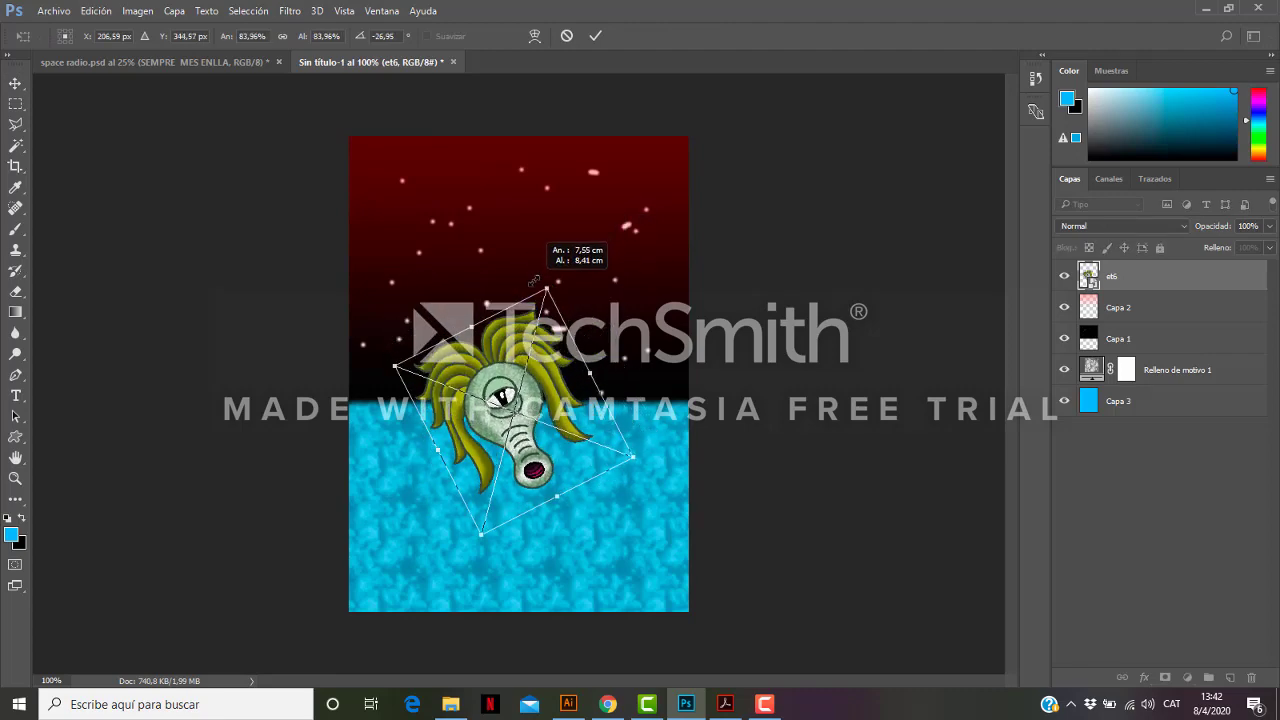
left_click_drag(535, 393, 532, 310)
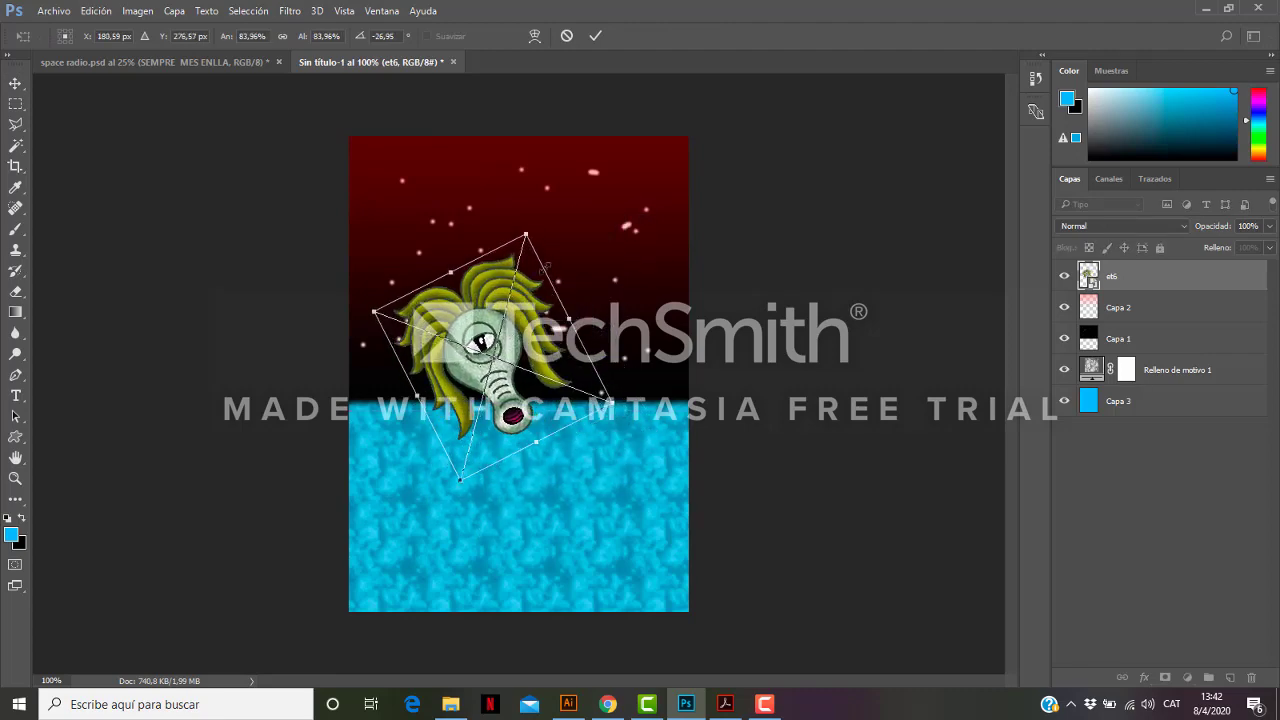
mouse_move(527, 234)
left_mouse_down()
mouse_move(531, 200)
mouse_move(530, 215)
left_mouse_up()
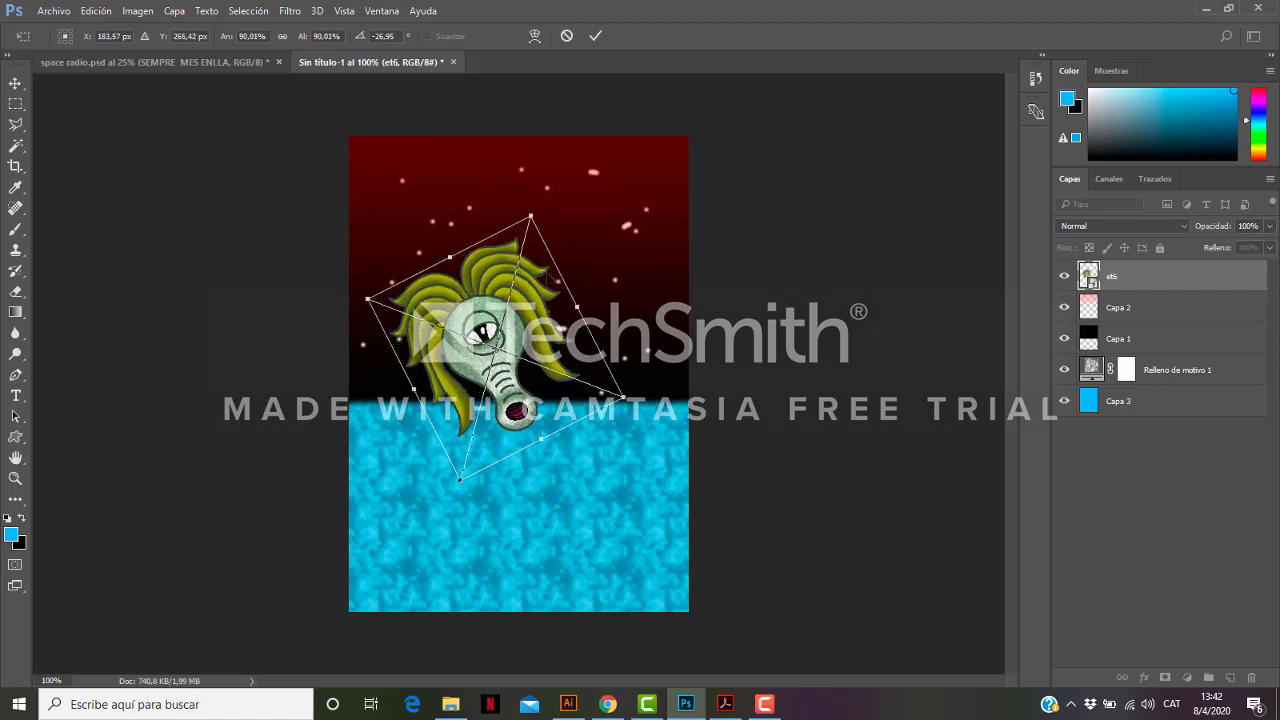
mouse_move(527, 353)
left_mouse_down()
mouse_move(513, 356)
mouse_move(528, 369)
left_mouse_up()
key("Return")
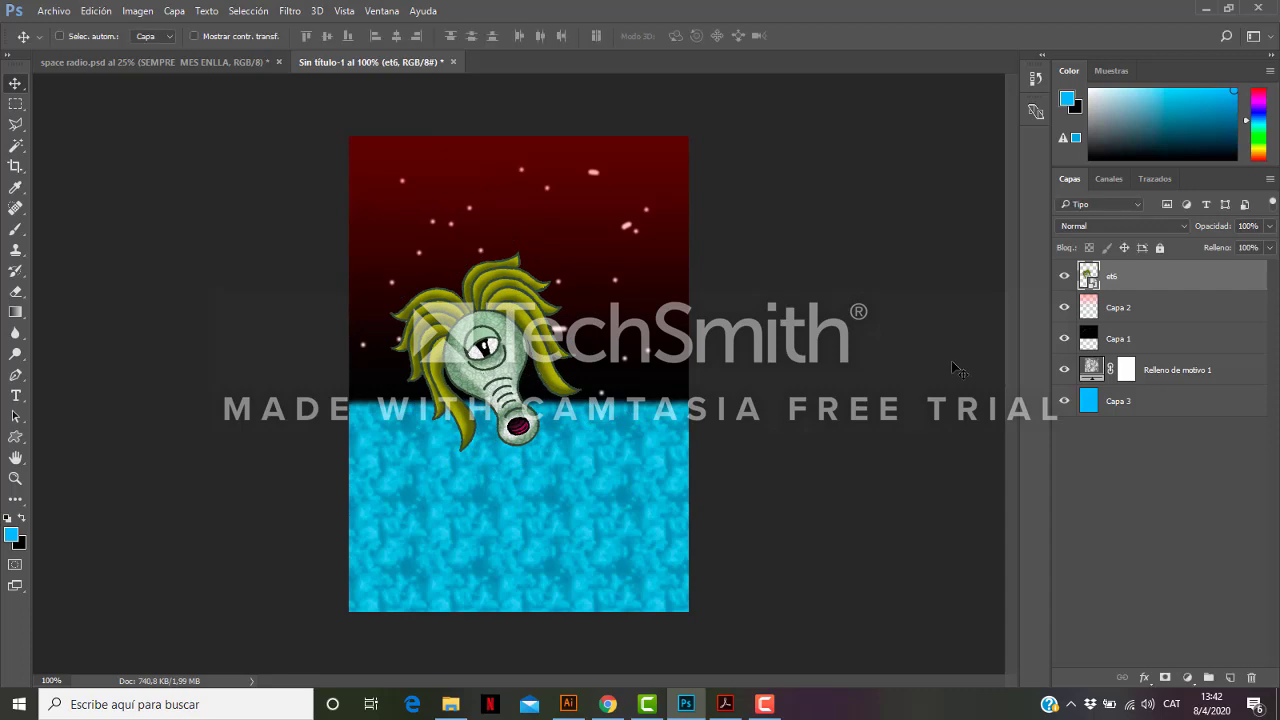
Place the microfon image, scaled to about 77% and rotated about -2.6°, in front of the alien's mouth.
left_click(451, 704)
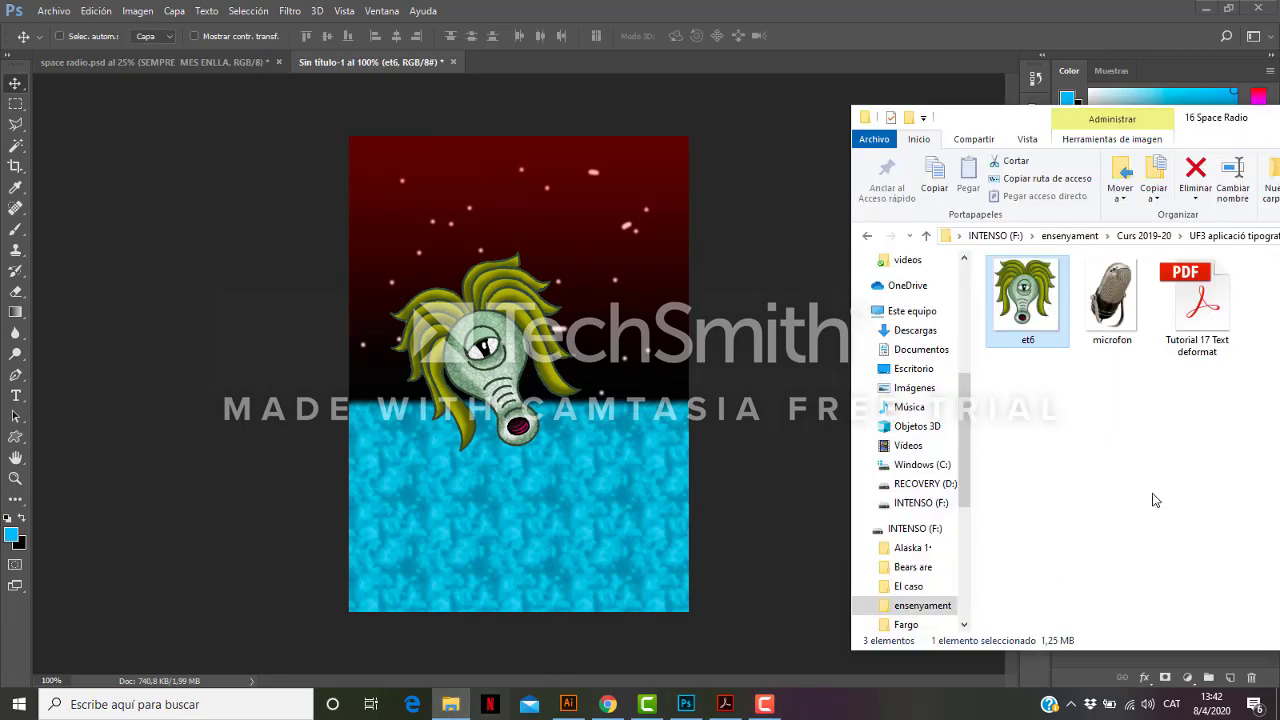
left_click_drag(1125, 308, 554, 524)
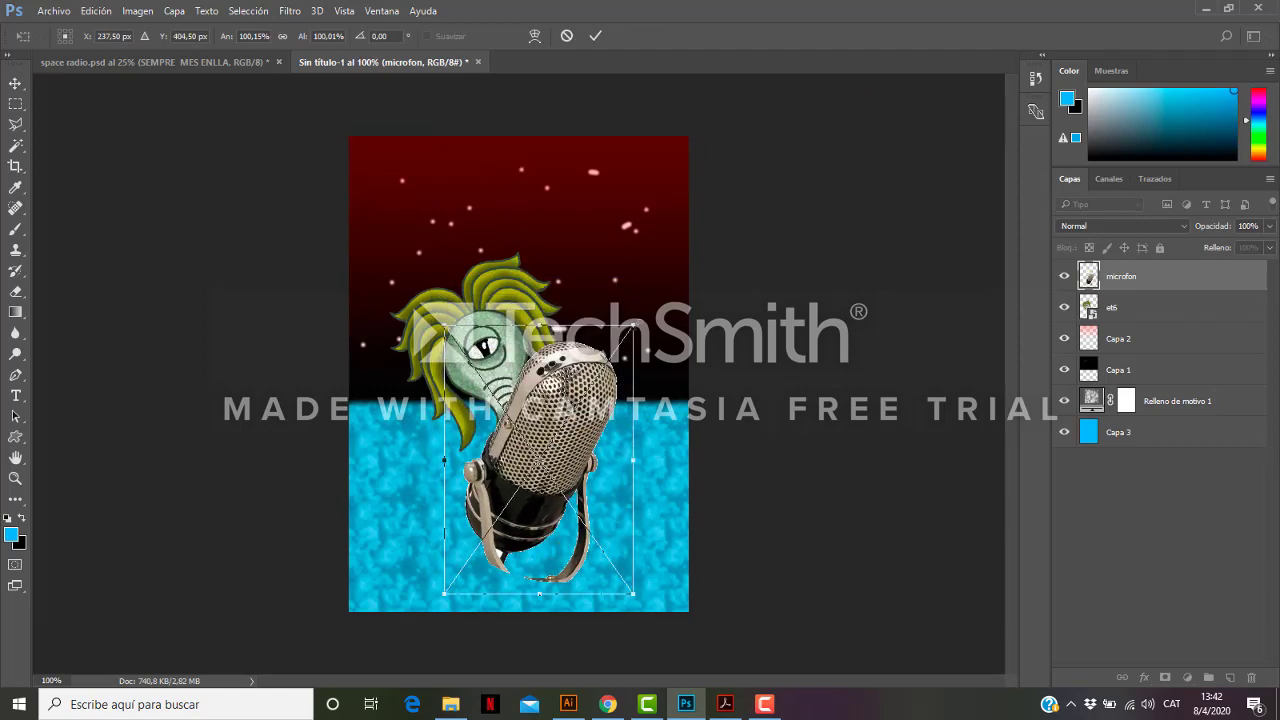
left_click_drag(634, 325, 590, 382)
left_click_drag(516, 495, 540, 418)
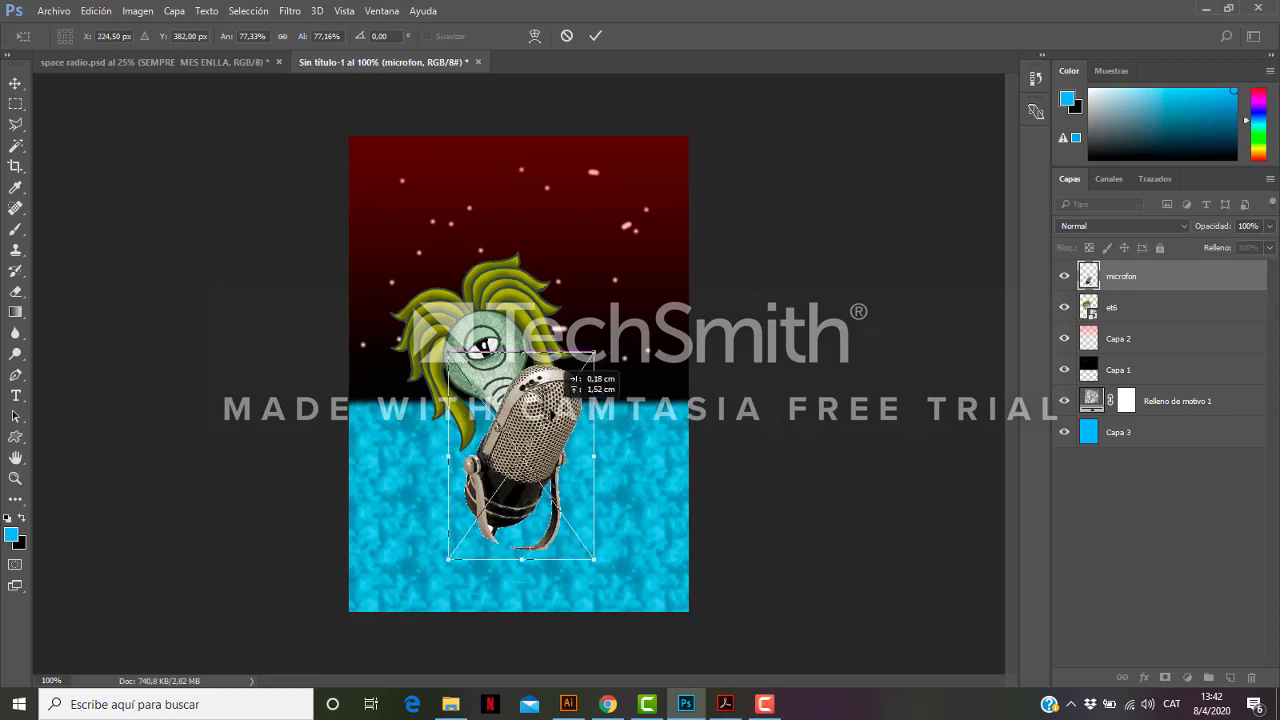
left_click_drag(562, 370, 603, 337)
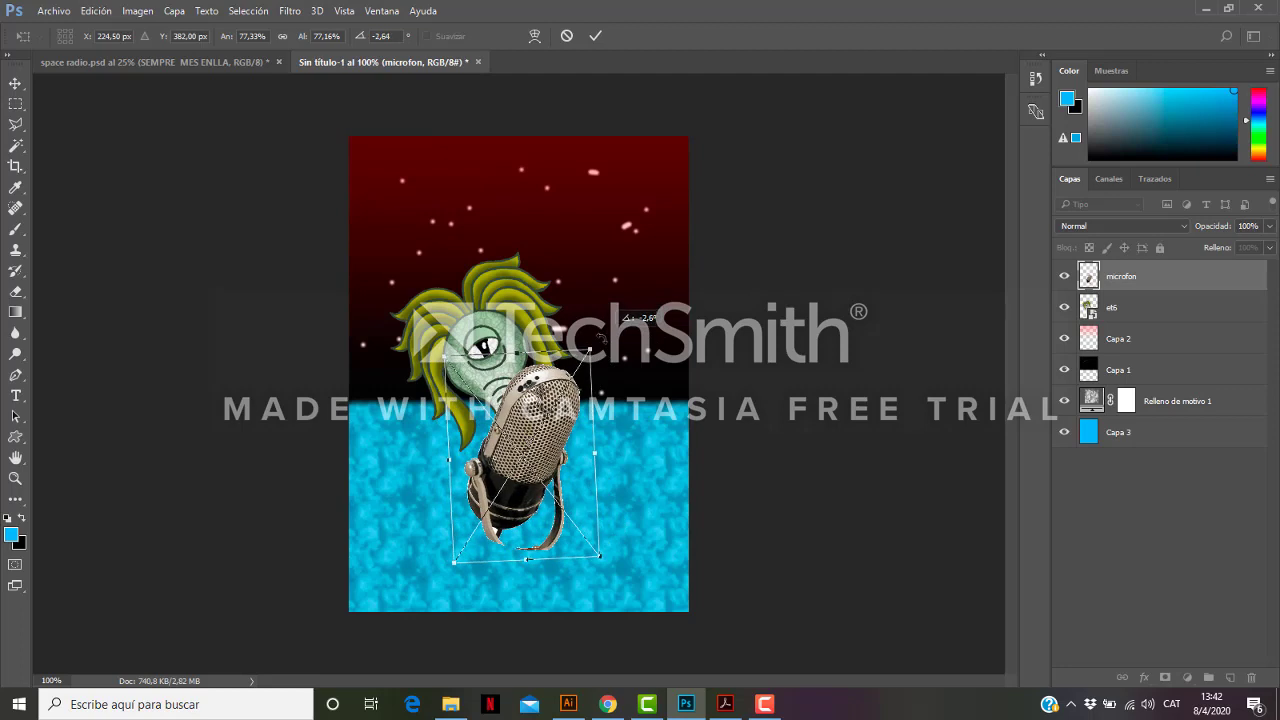
left_click_drag(539, 378, 553, 366)
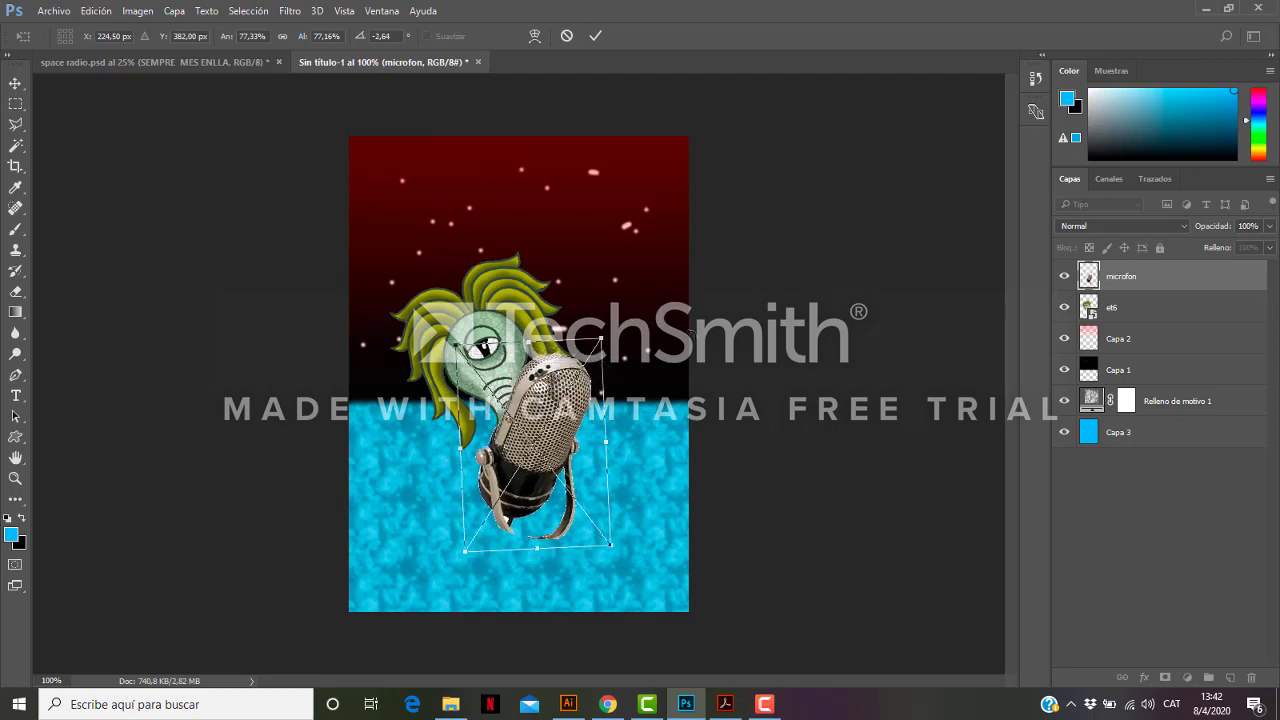
key("Return")
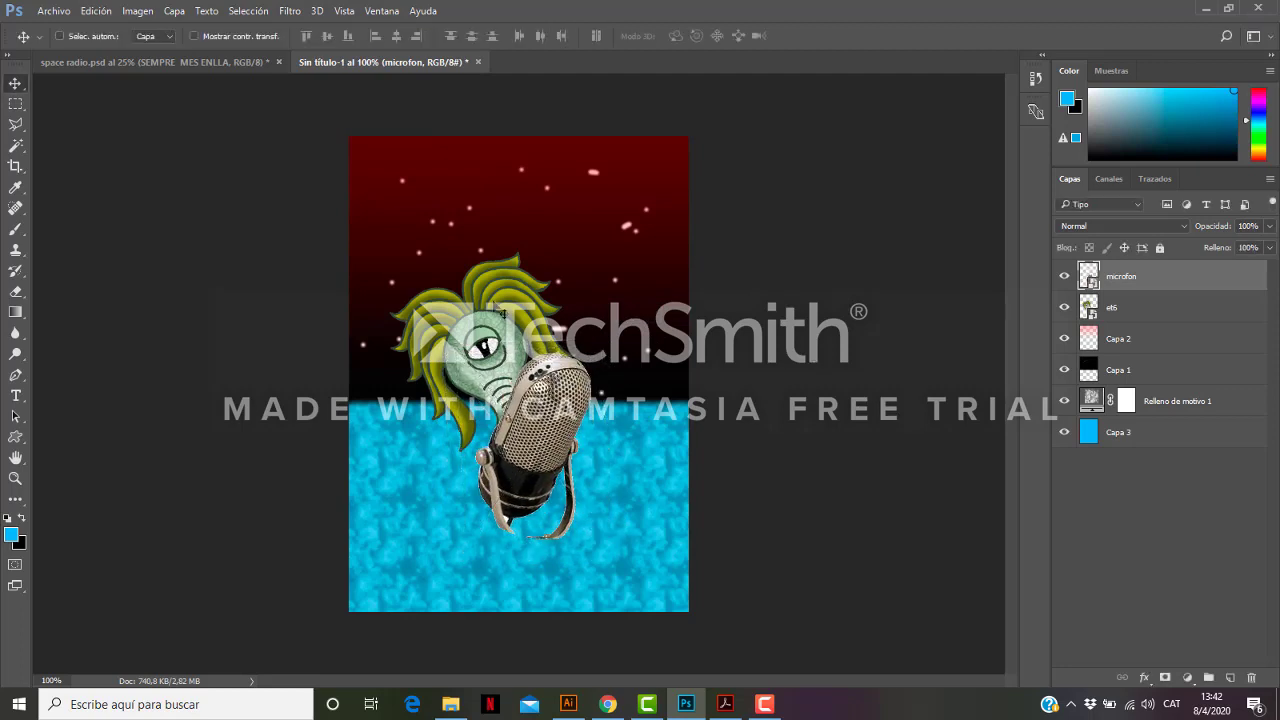
Turn on automatic layer selection for moving and shift the alien head slightly up and right towards the microphone.
mouse_move(500, 325)
left_mouse_down()
mouse_move(470, 322)
mouse_move(482, 325)
left_mouse_up()
left_click(60, 37)
left_click_drag(528, 452, 523, 443)
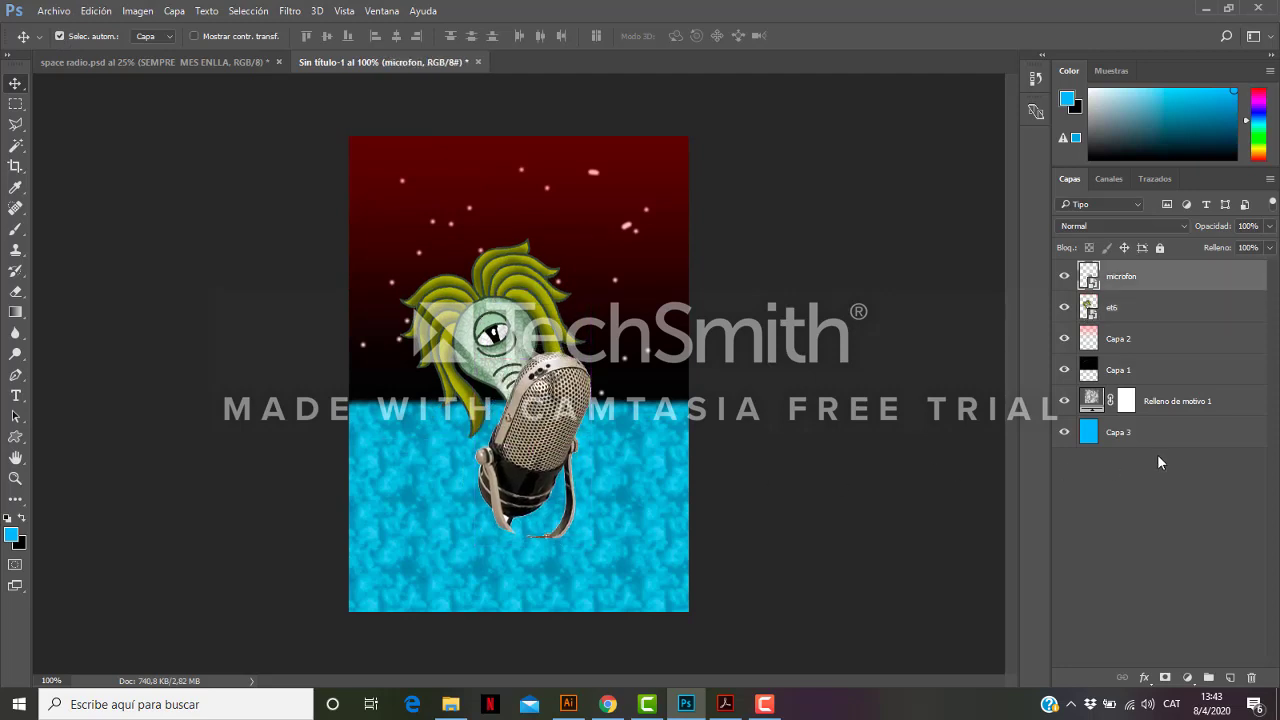
Add an outer glow to the et6 layer with 4% spread and a size of 32 px.
left_click(1157, 316)
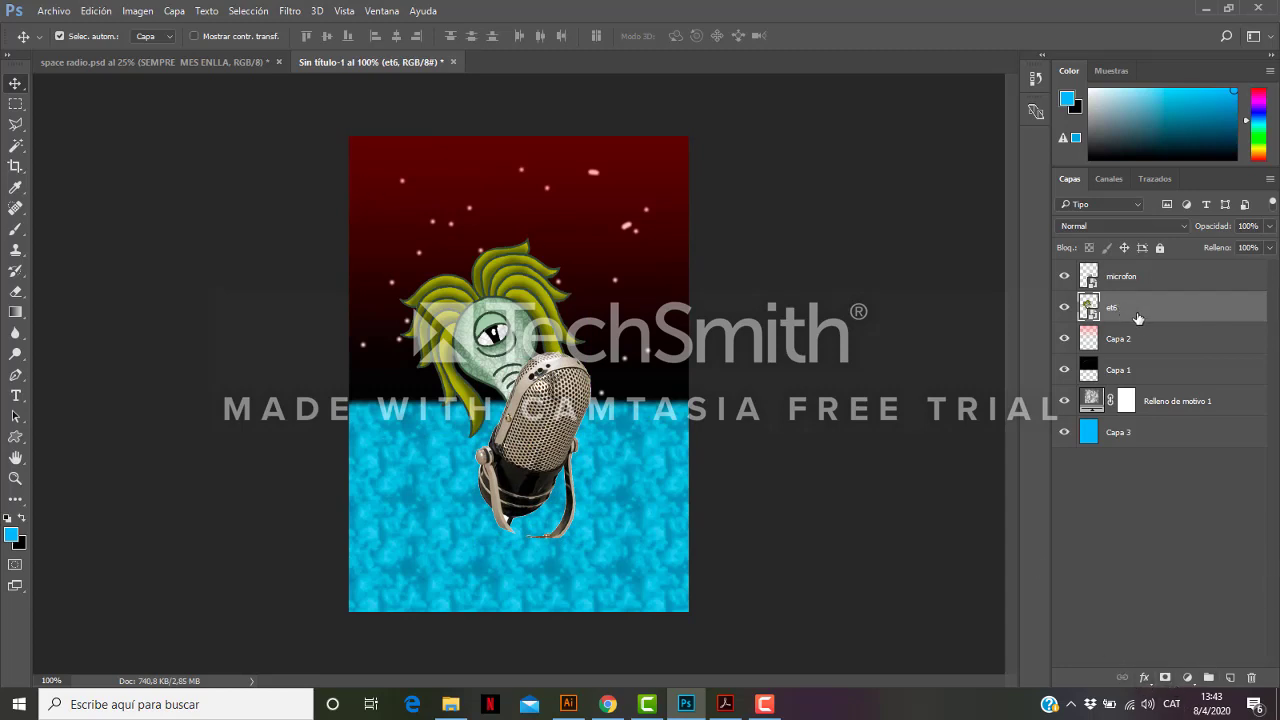
left_click(1145, 679)
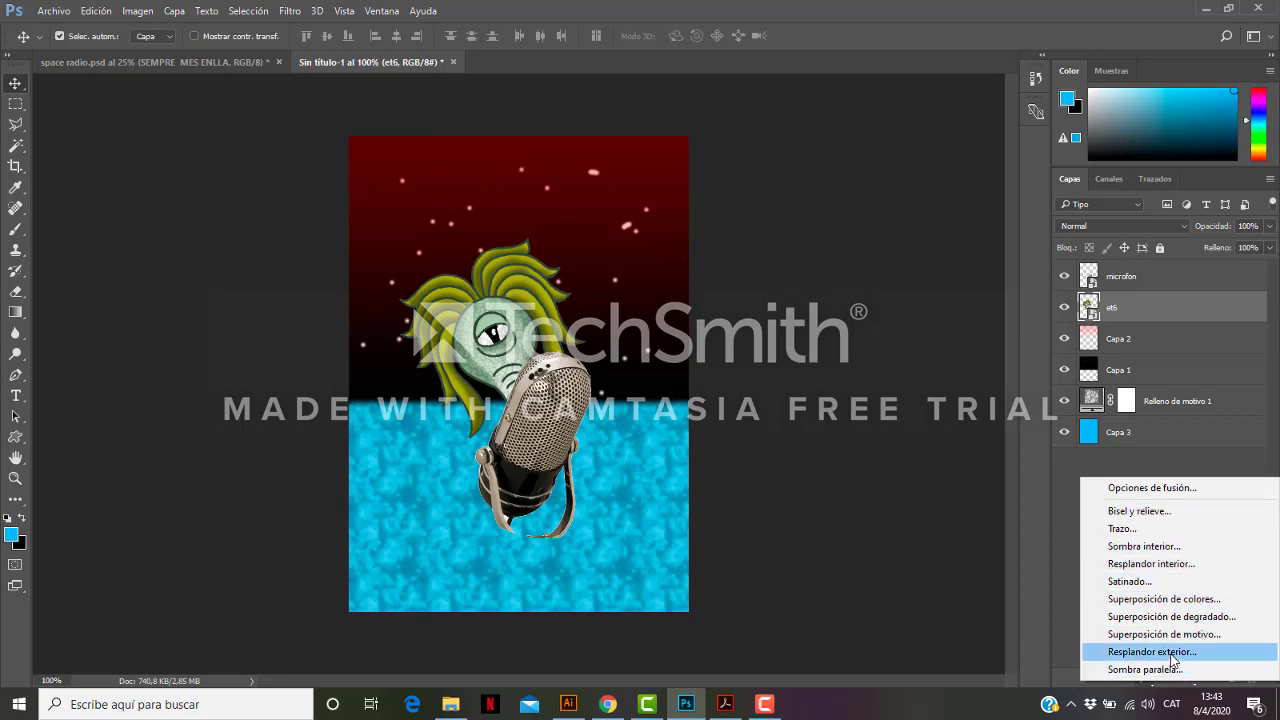
left_click(994, 527)
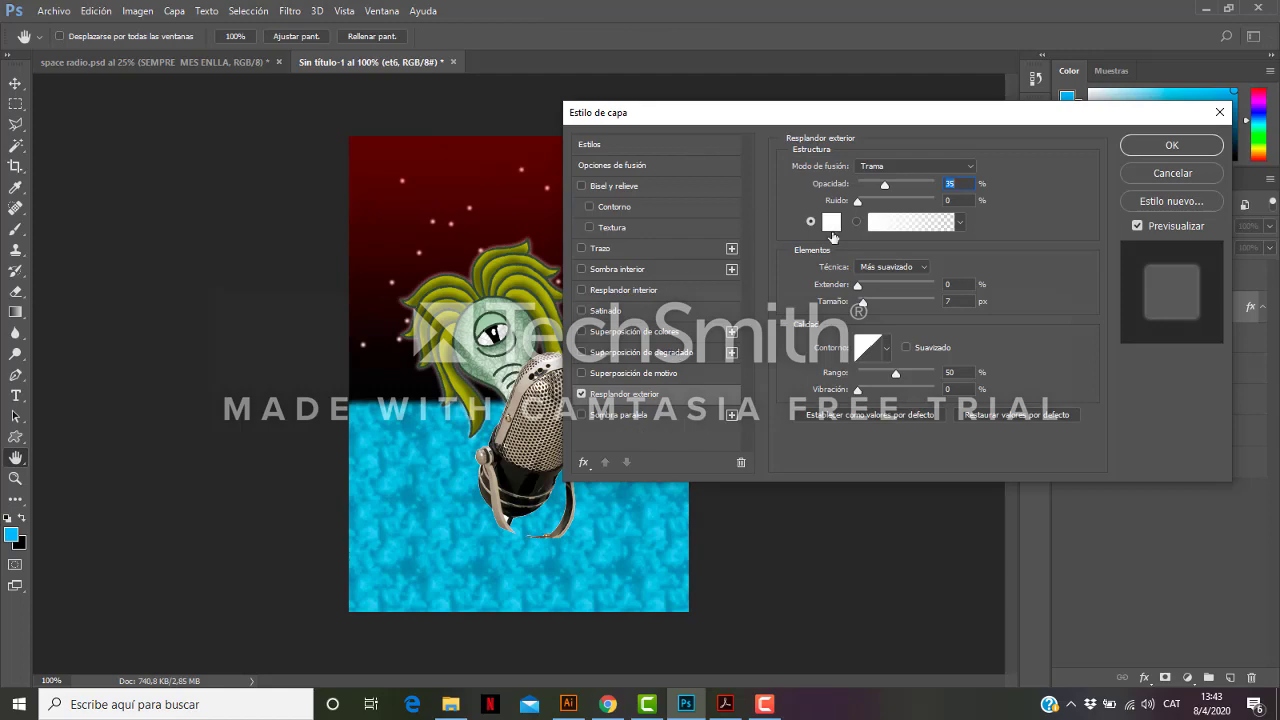
left_click_drag(890, 120, 1010, 101)
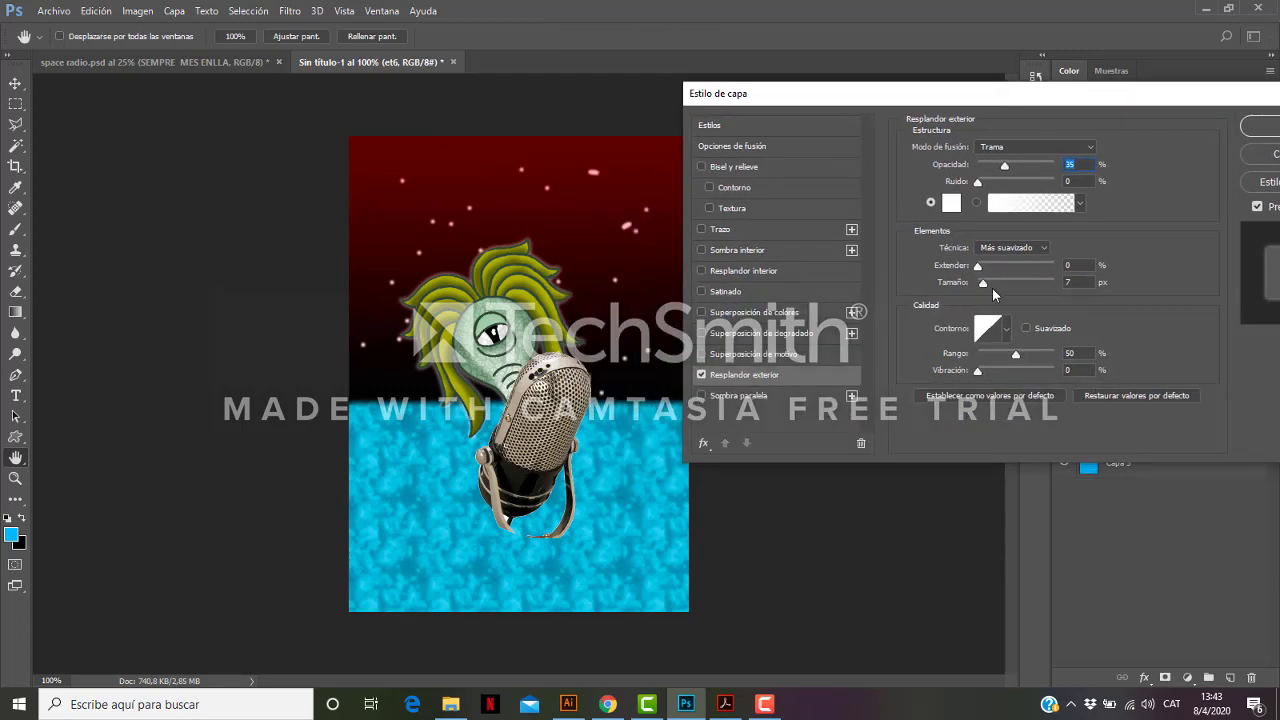
left_click_drag(980, 264, 985, 268)
mouse_move(984, 267)
left_mouse_down()
mouse_move(995, 290)
mouse_move(980, 266)
left_mouse_up()
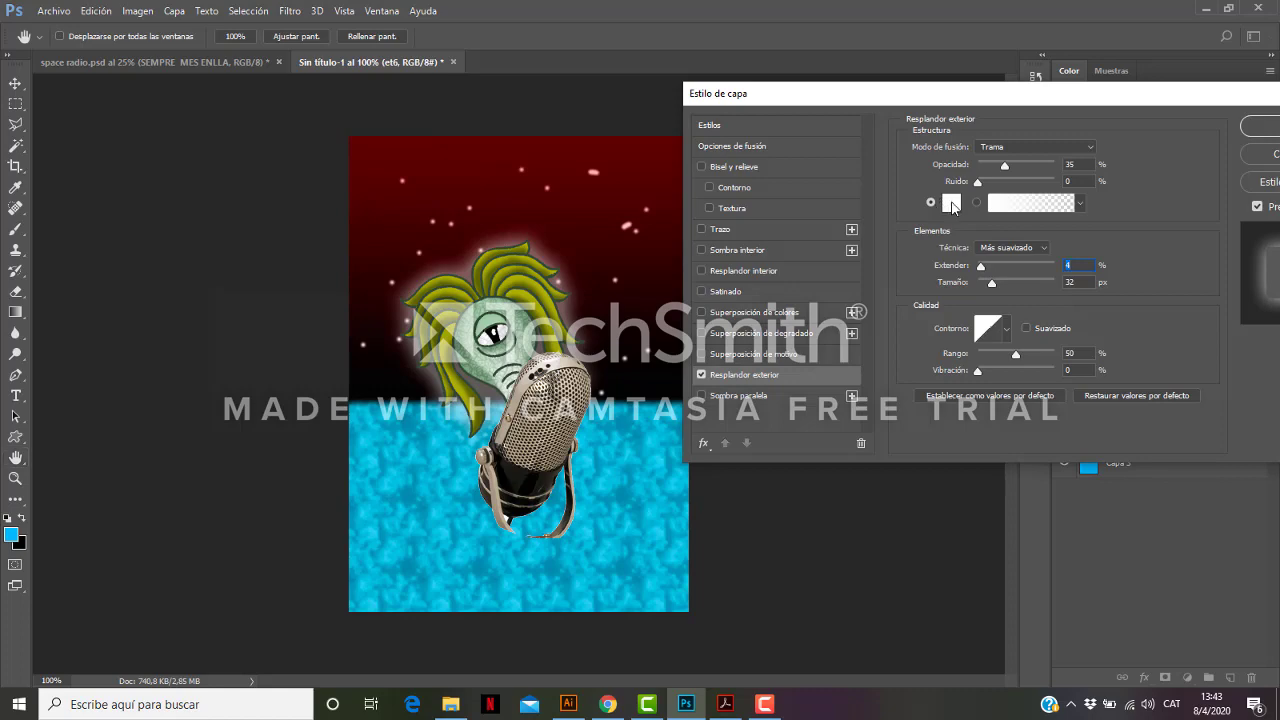
Set the alien's outer glow colour to yellow (edfc43) and apply the layer style.
left_click(951, 204)
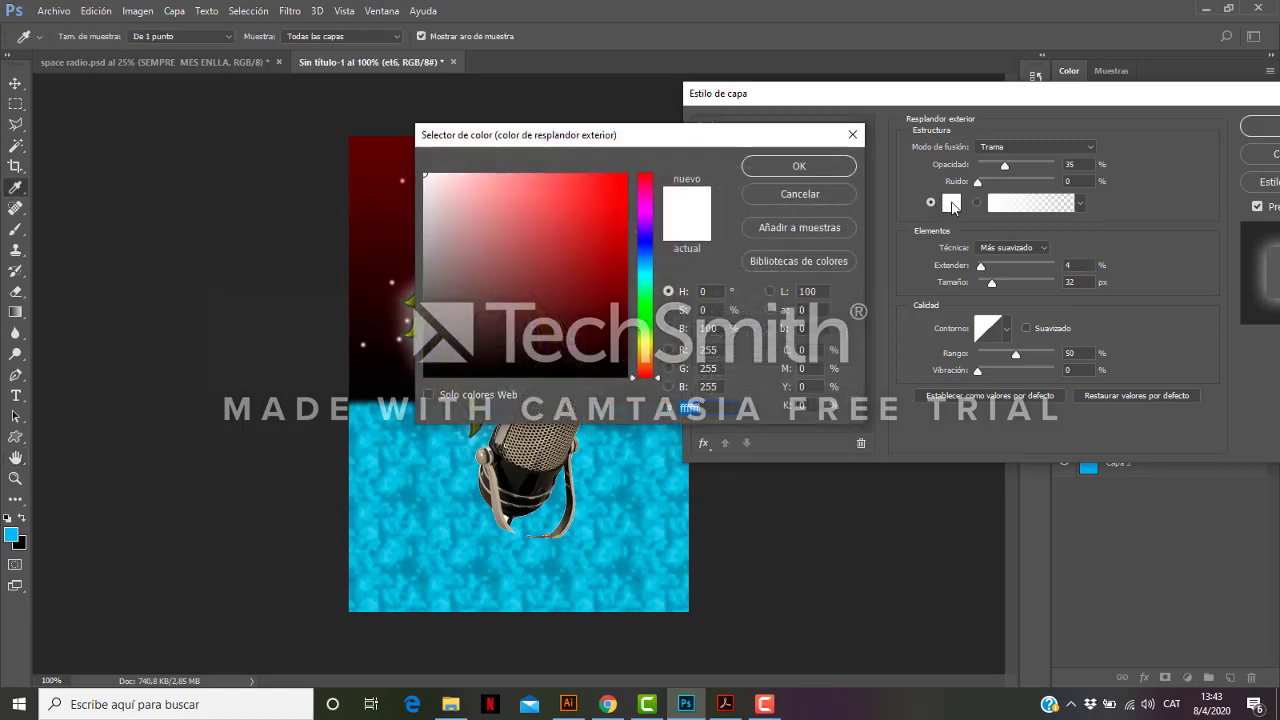
left_click(645, 341)
left_click(573, 176)
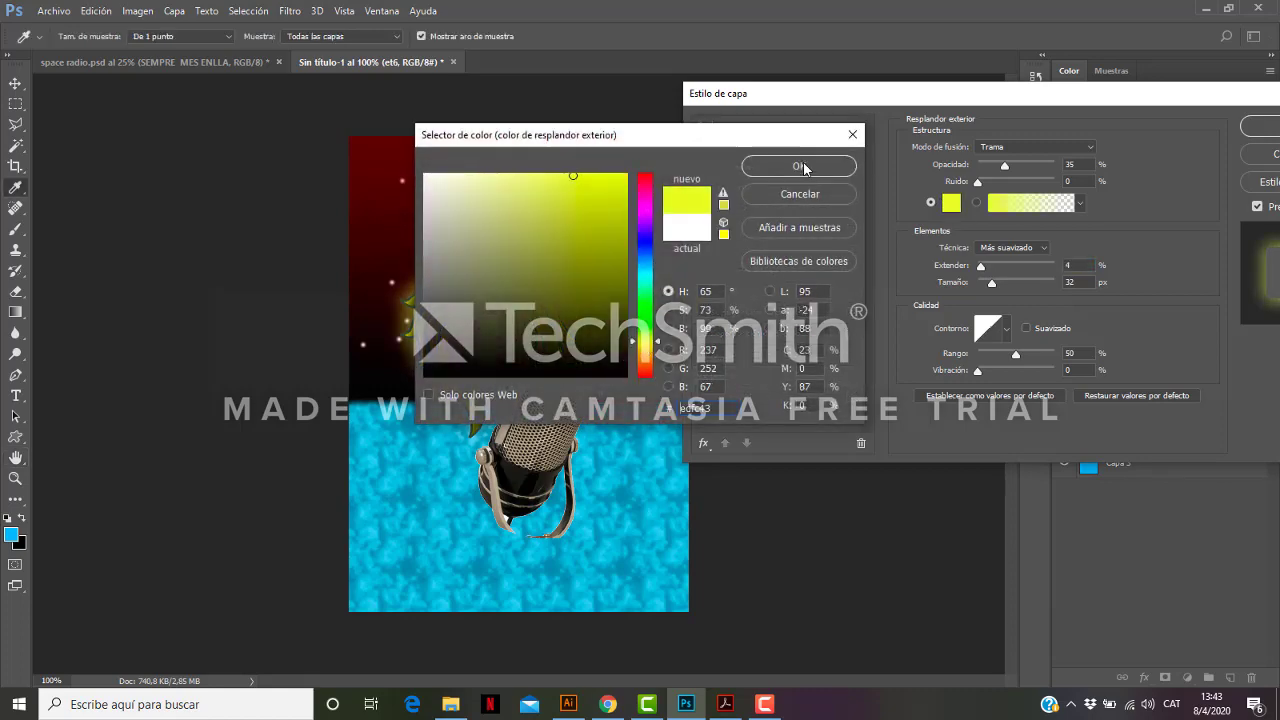
left_click(800, 167)
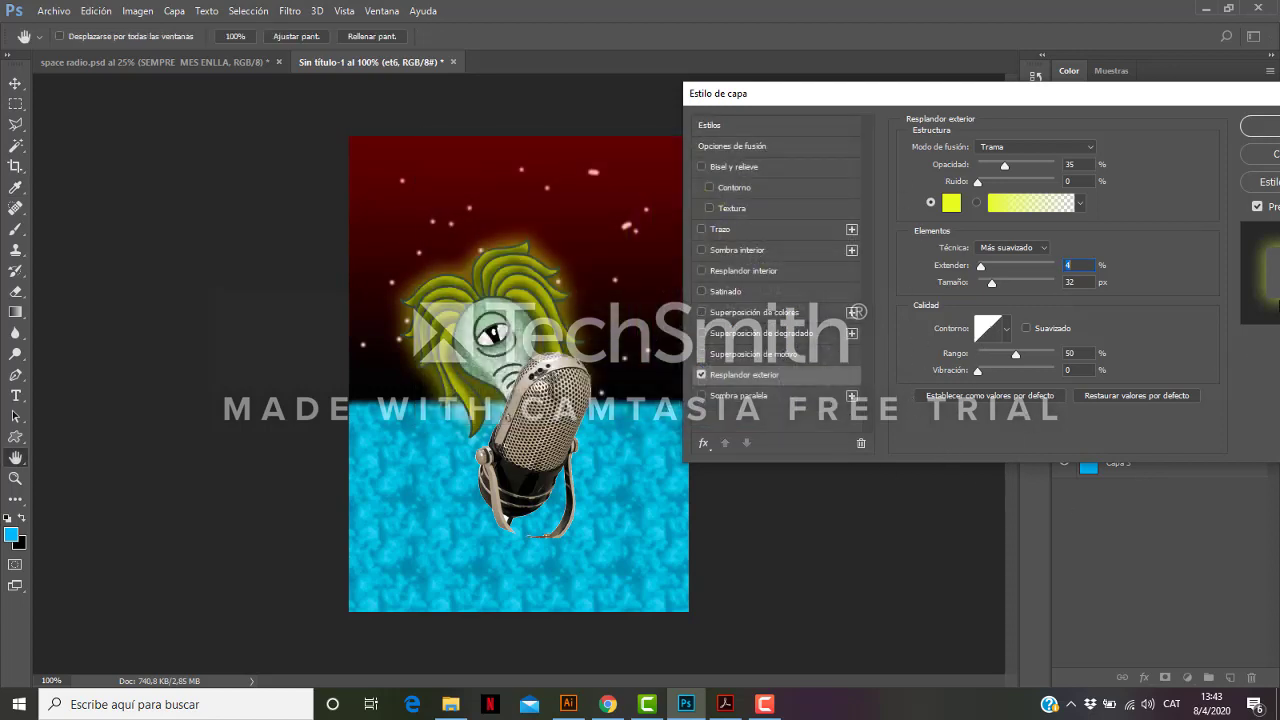
left_click_drag(1210, 92, 1053, 89)
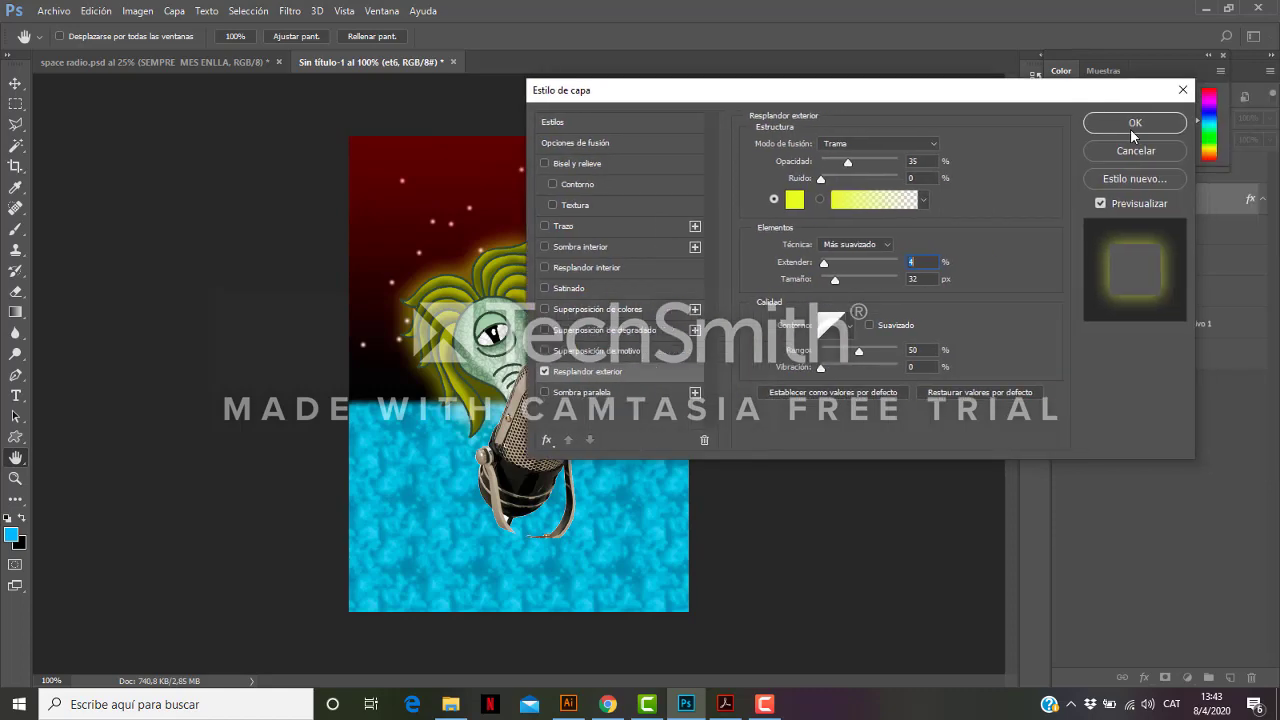
left_click(1135, 122)
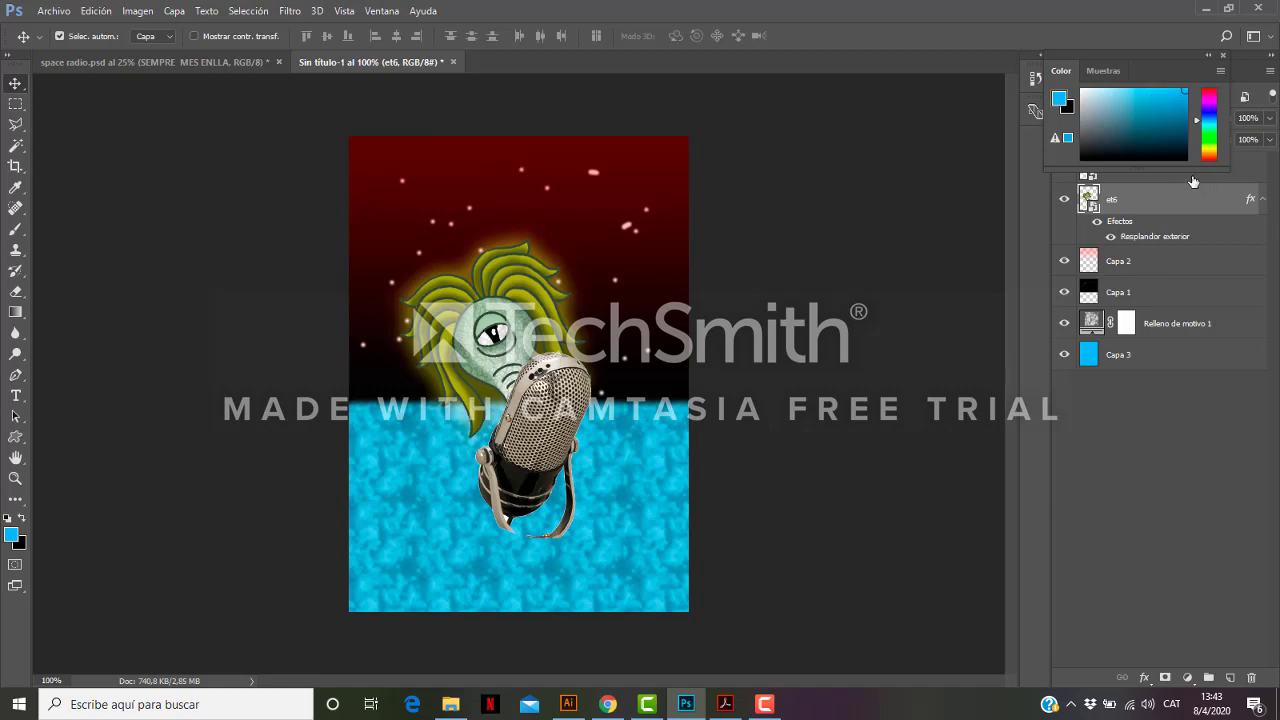
Close the floating colour palette and add an outer glow to the microfon layer.
left_click(1232, 182)
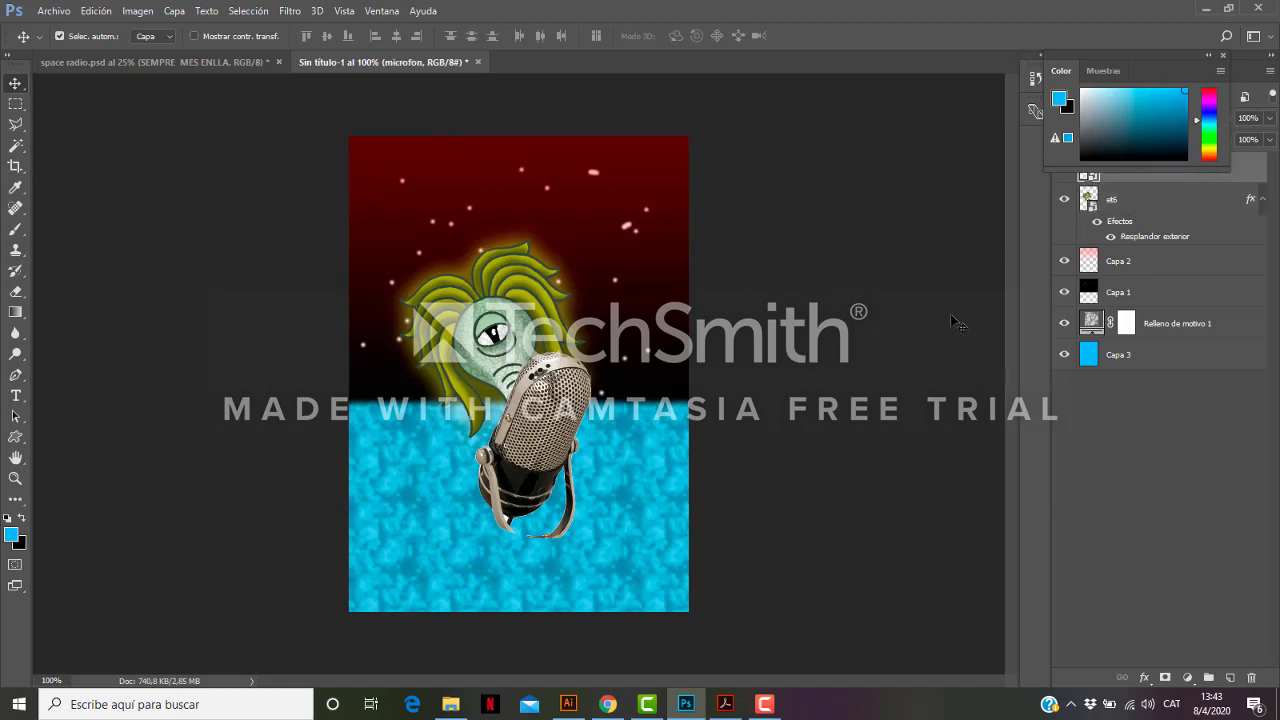
left_click(1222, 57)
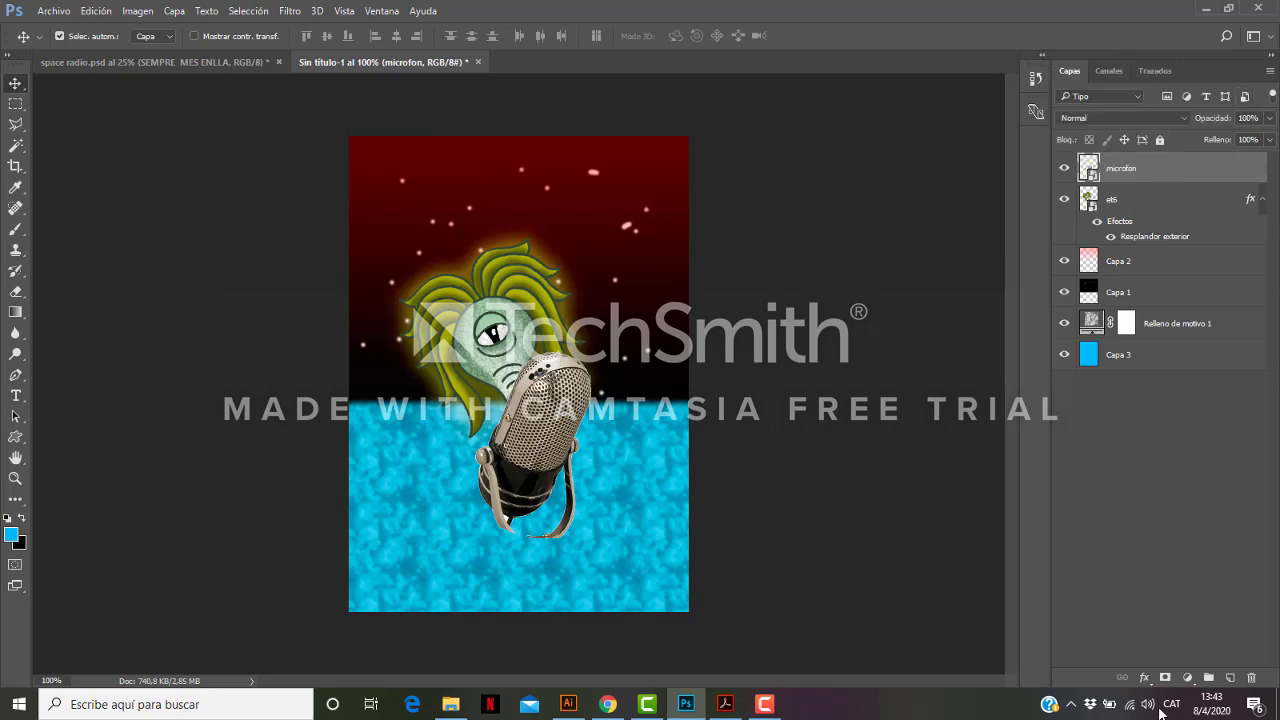
left_click(1146, 680)
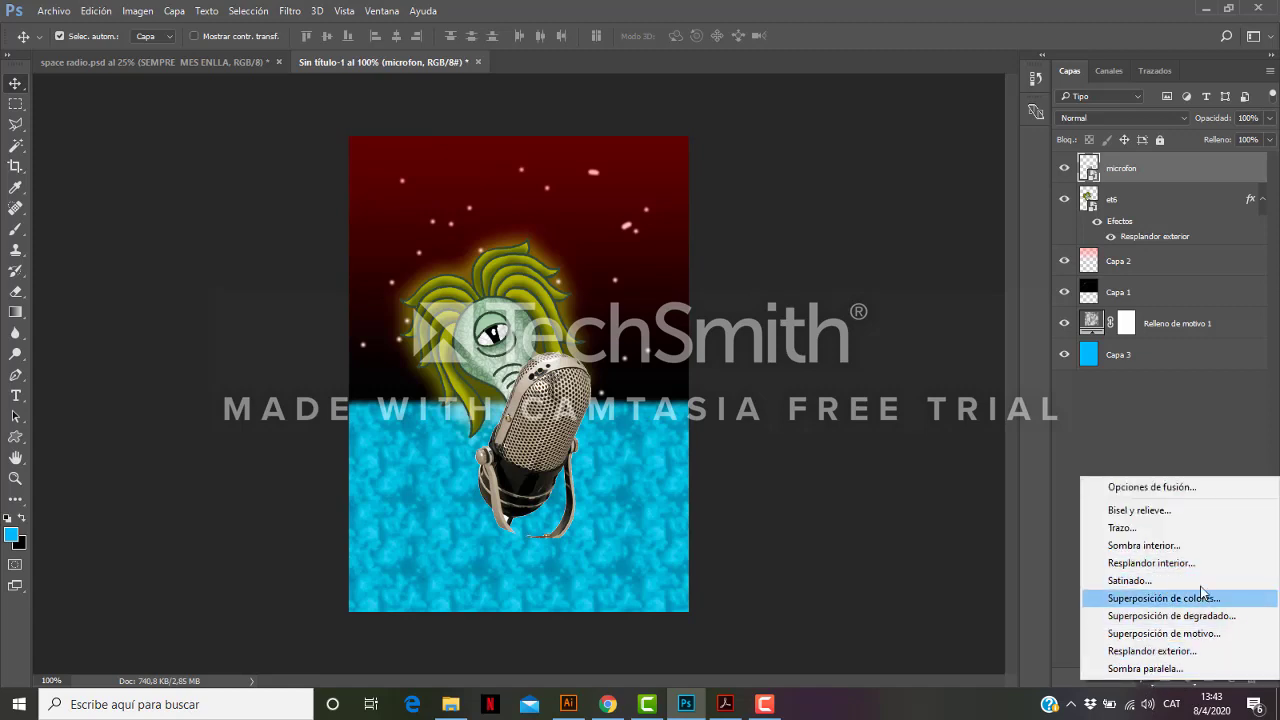
left_click(1195, 651)
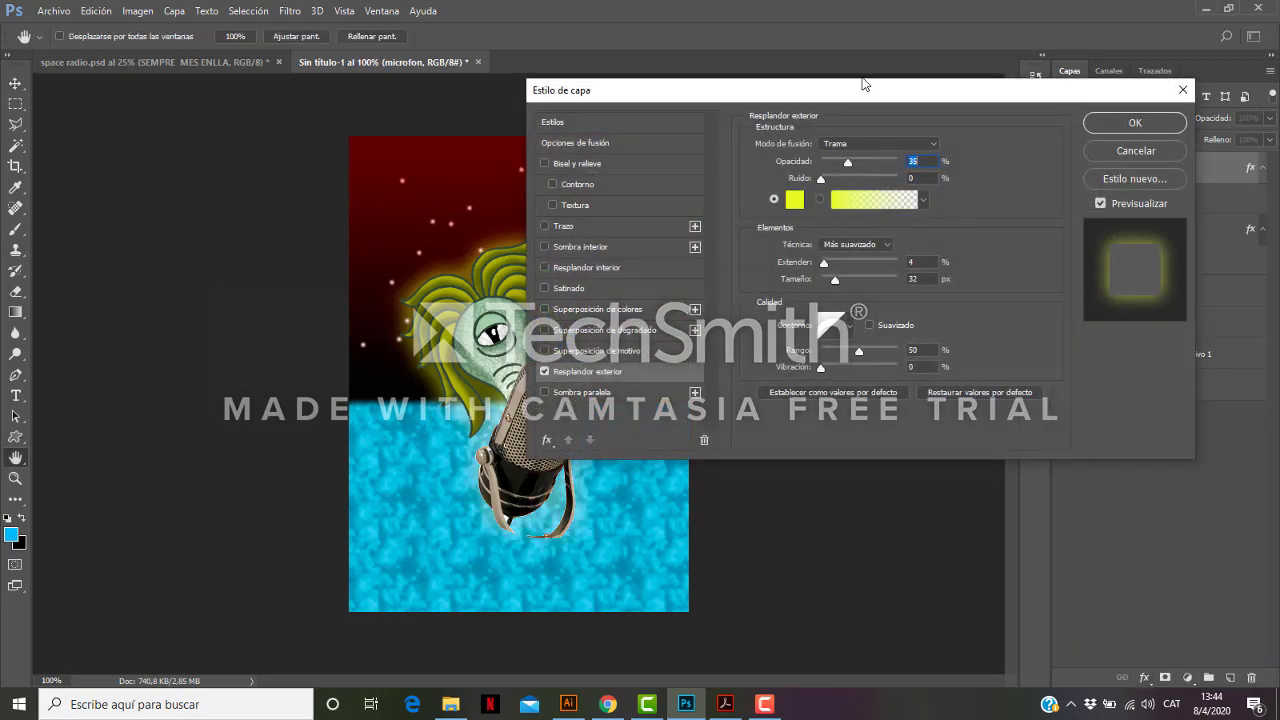
Set the microphone's outer glow colour to magenta (fc43e8).
left_click(793, 203)
key("Escape")
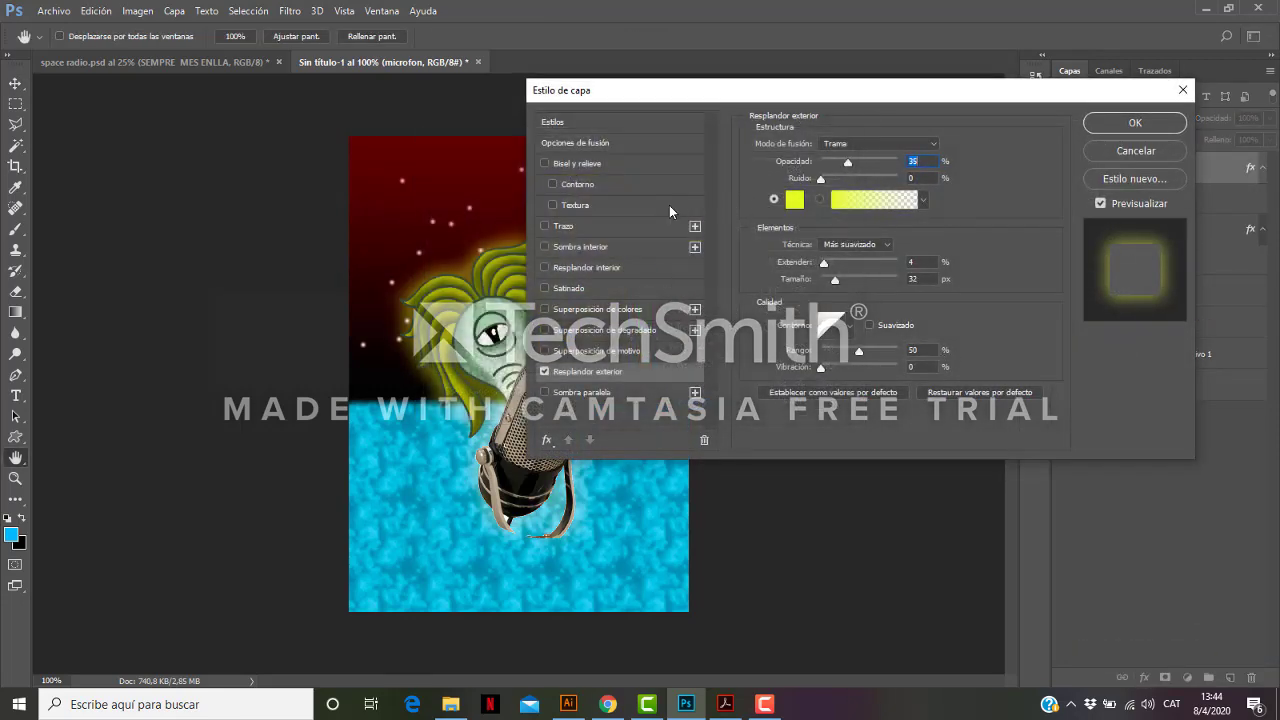
left_click(795, 204)
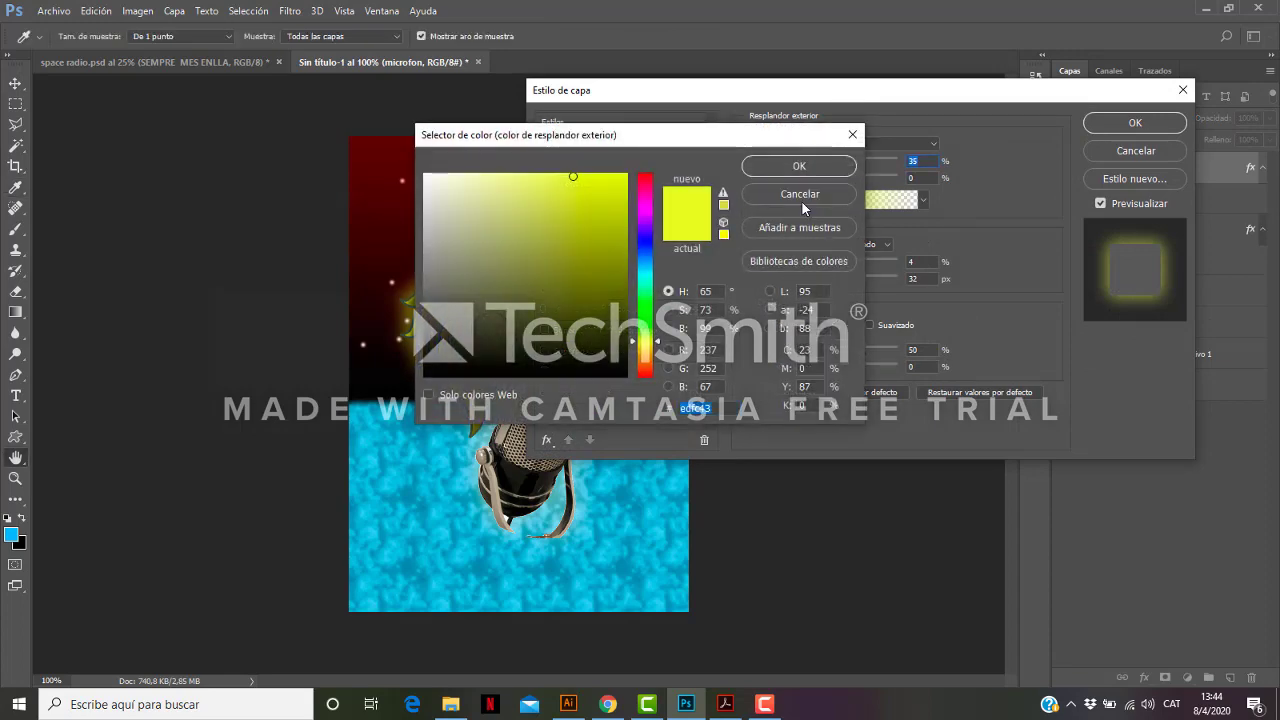
left_click(801, 198)
left_click(803, 205)
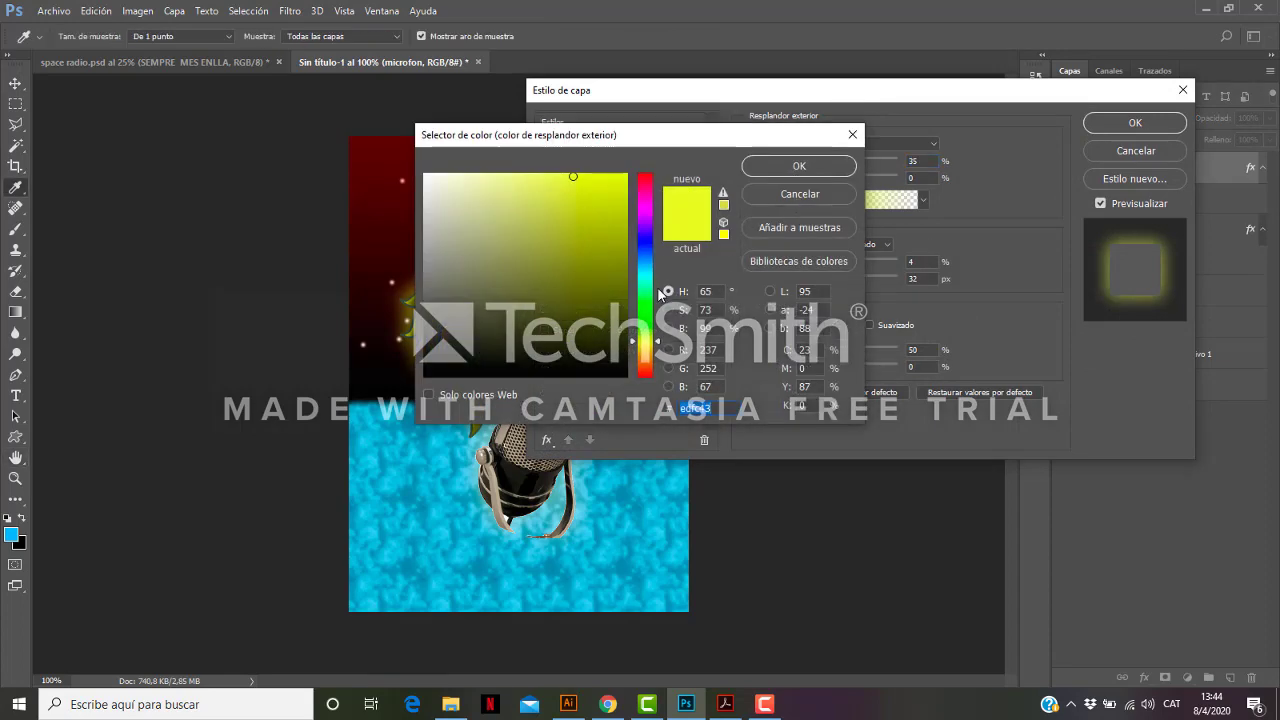
left_click(646, 207)
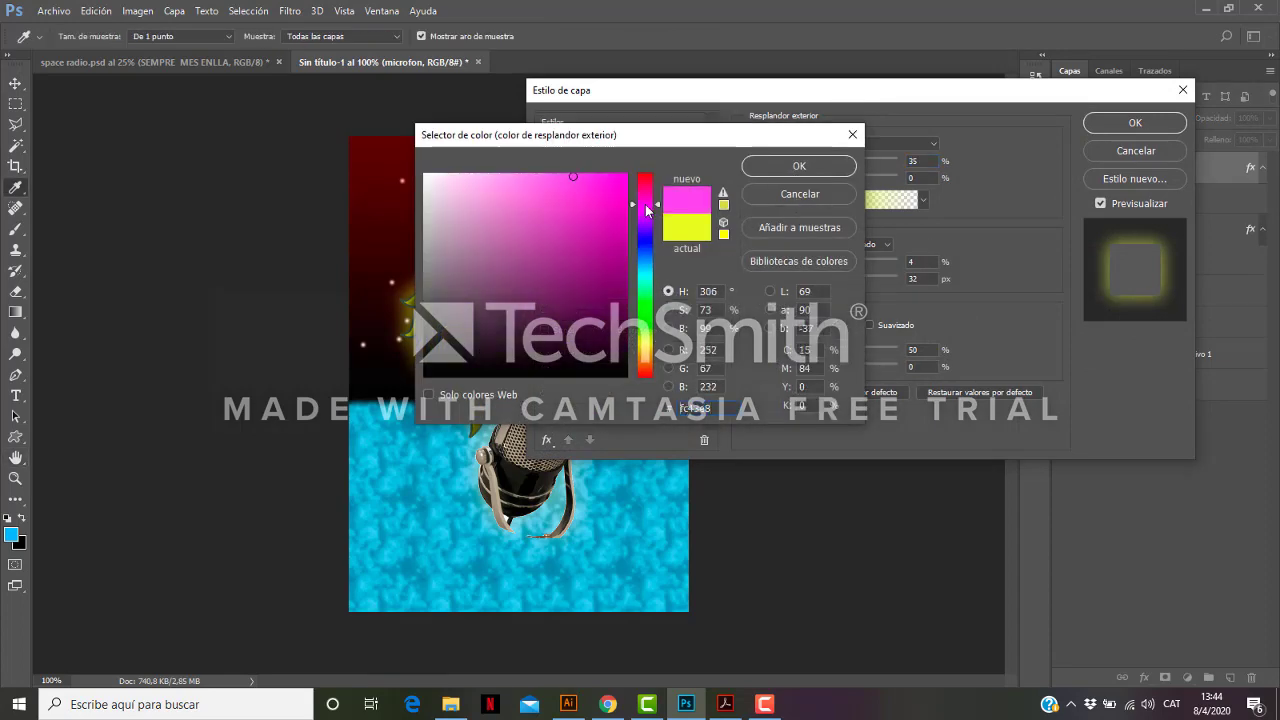
left_click(815, 173)
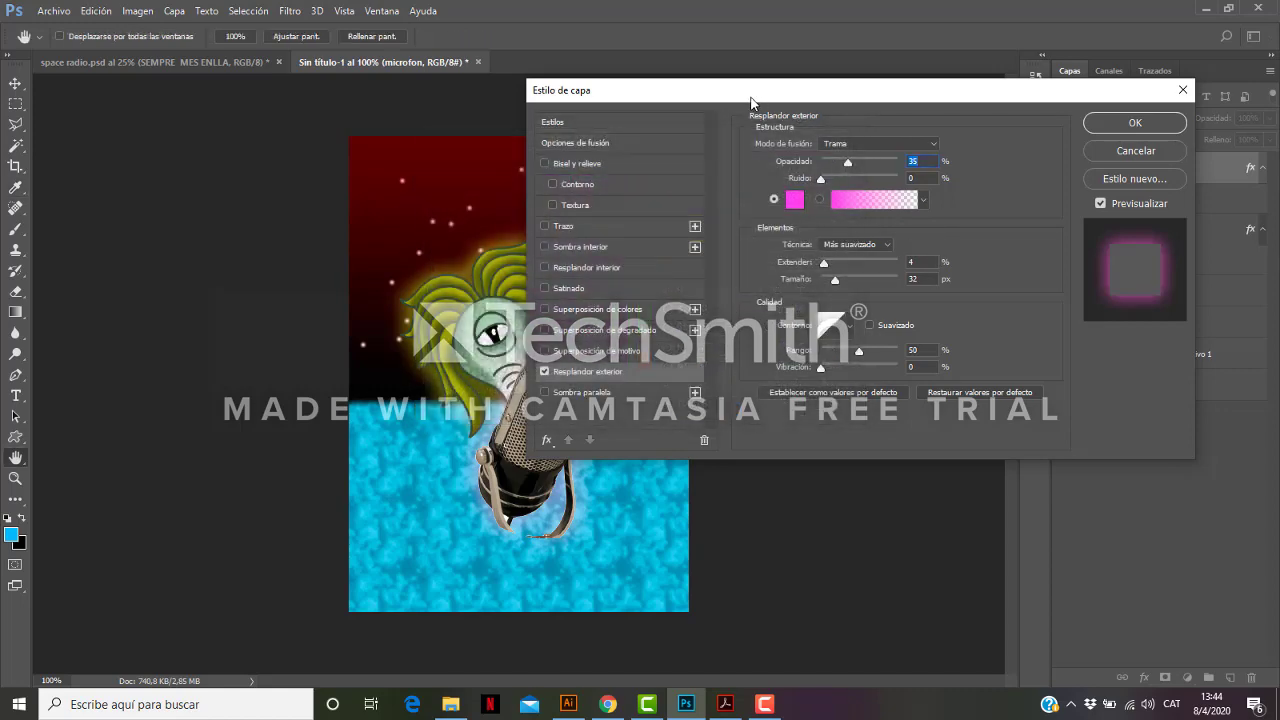
Give the microphone's outer glow a multi-peaked contour, a spread of 18% and a size of 79 px.
left_click_drag(744, 98, 986, 93)
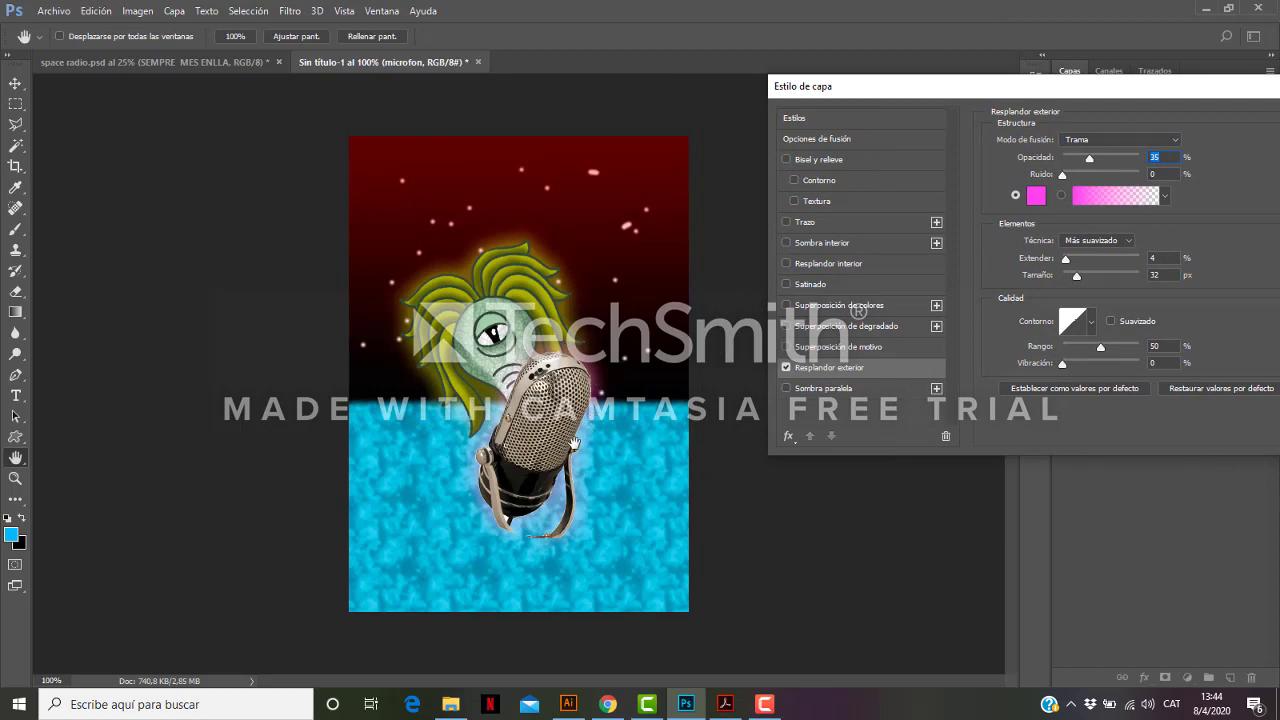
left_click(1092, 322)
left_click(1047, 385)
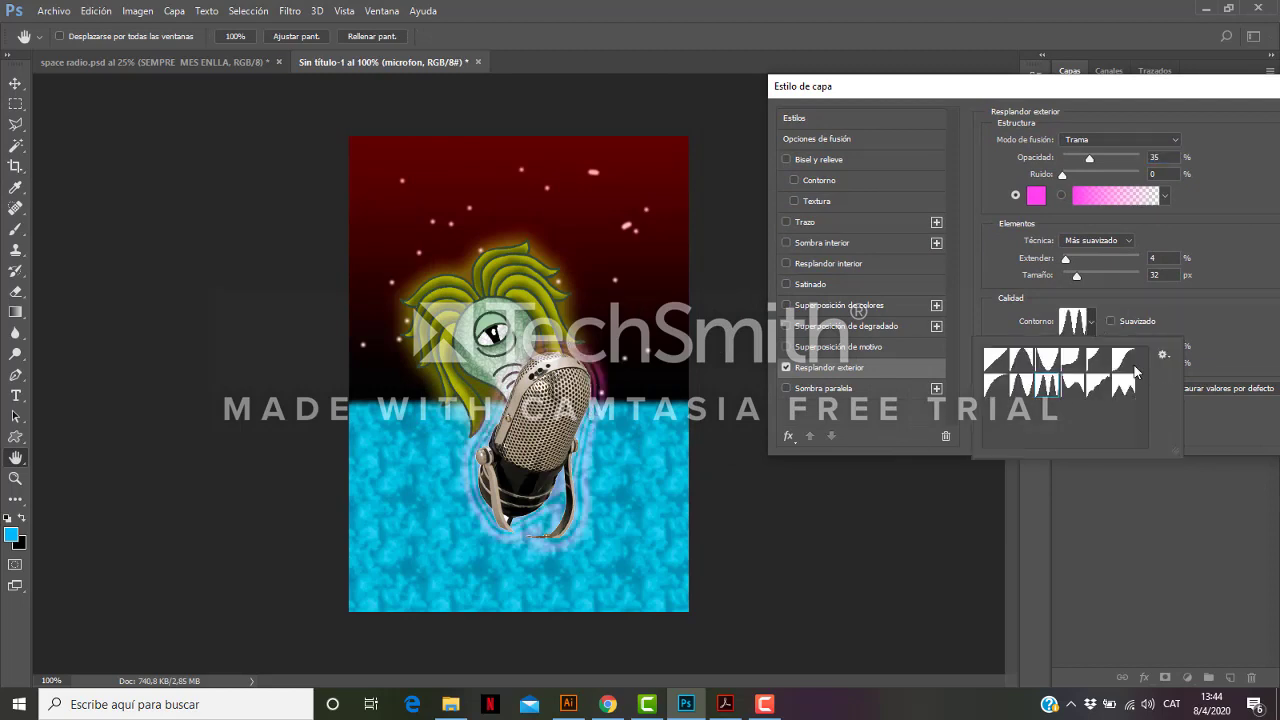
left_click(1079, 280)
mouse_move(1077, 276)
left_mouse_down()
mouse_move(1090, 277)
mouse_move(1076, 258)
left_mouse_up()
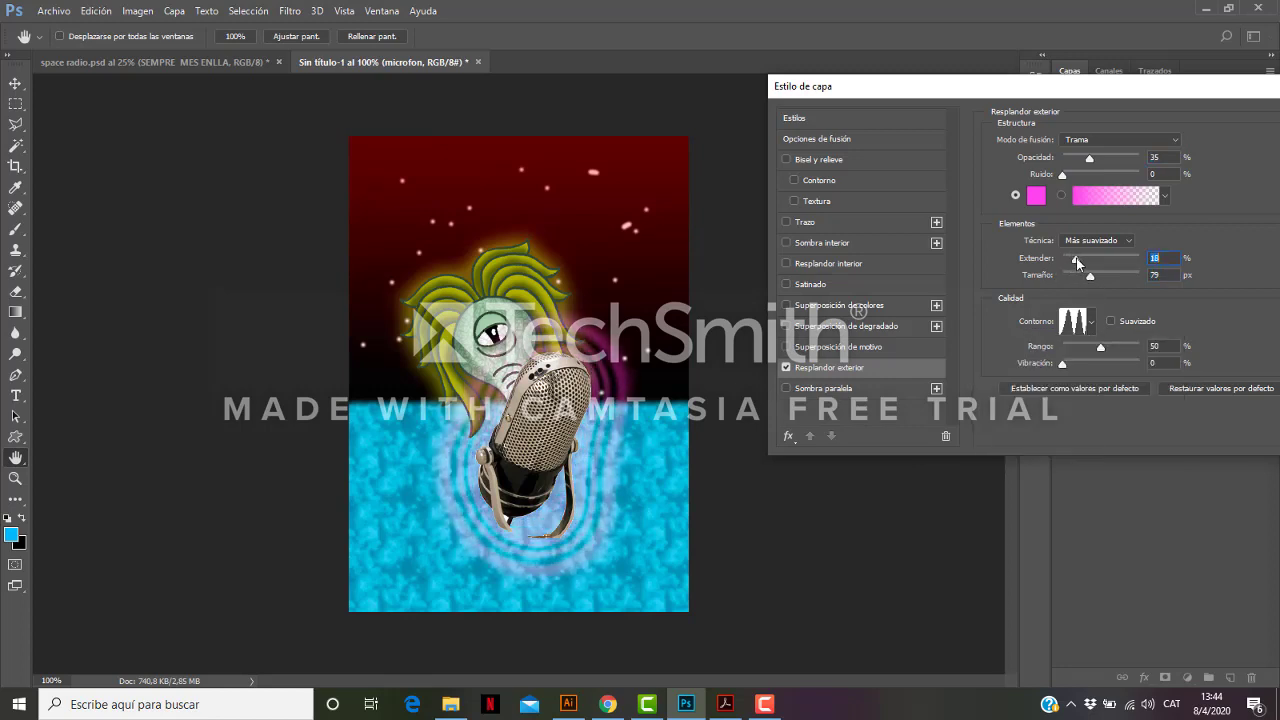
Set the microphone glow's opacity to 72% and its size to 57 px, and apply the layer style.
left_click_drag(1089, 158, 1119, 165)
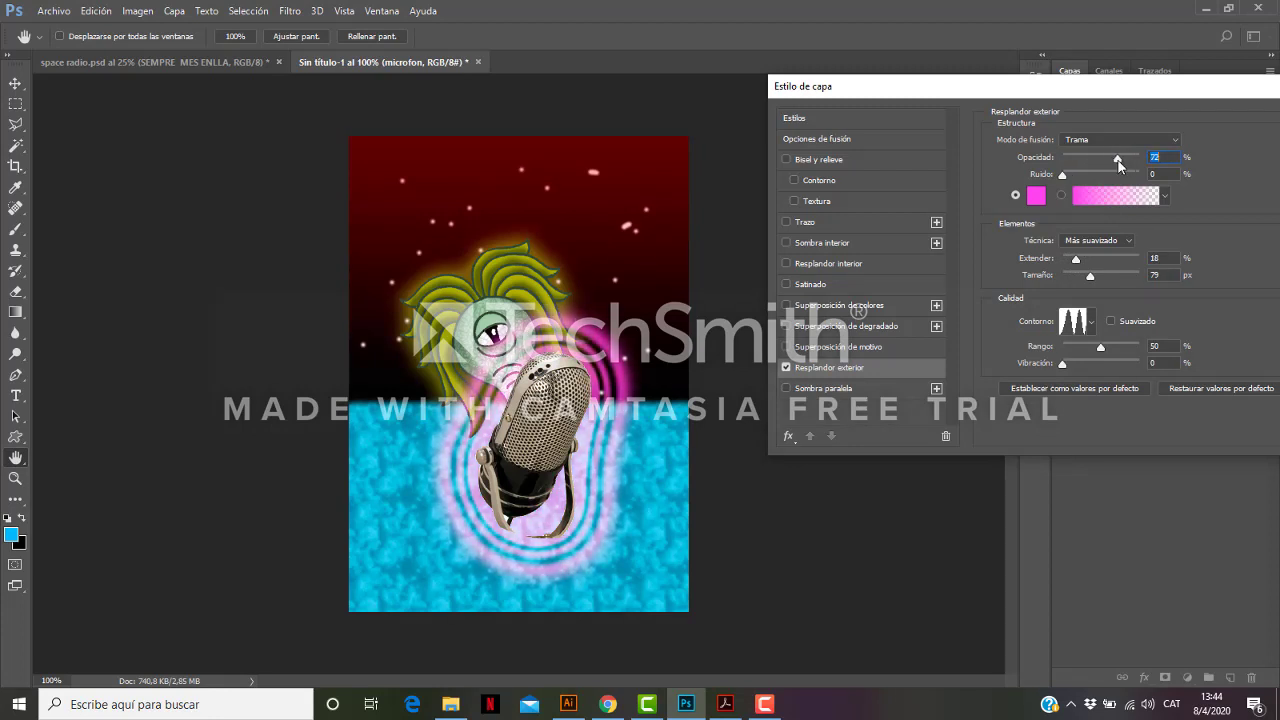
left_click_drag(1092, 276, 1086, 277)
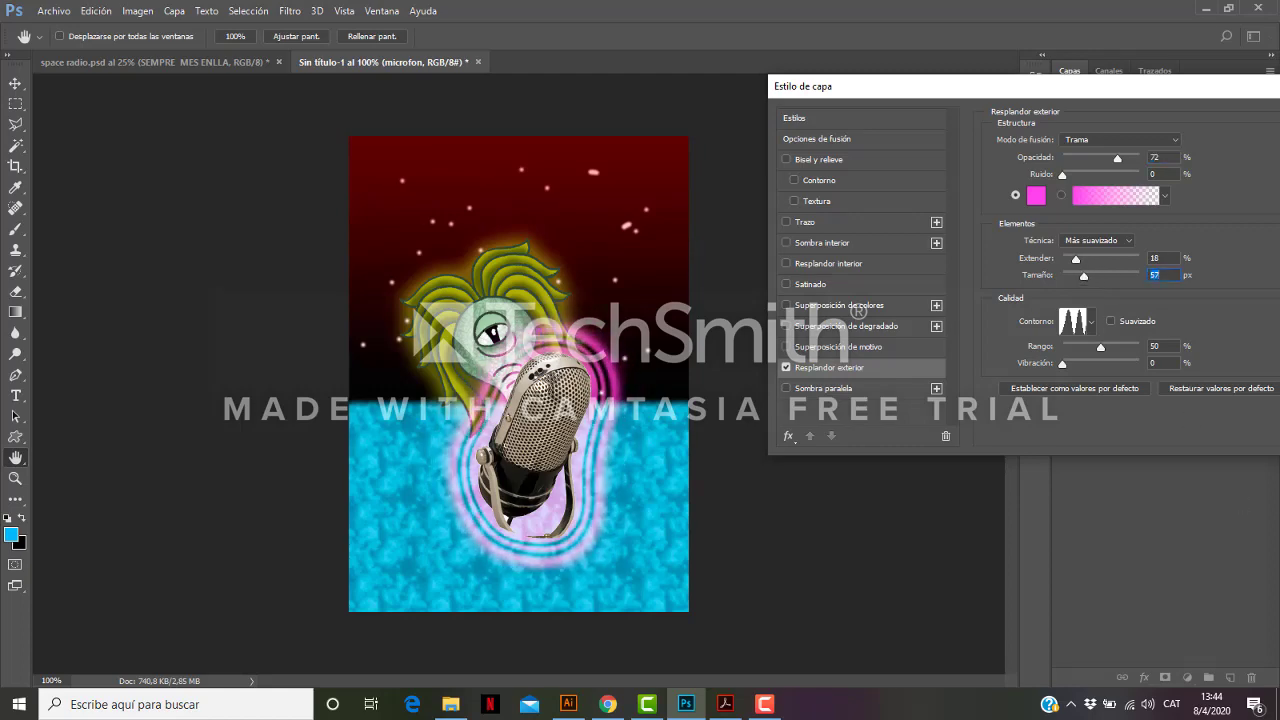
left_click_drag(1124, 87, 956, 82)
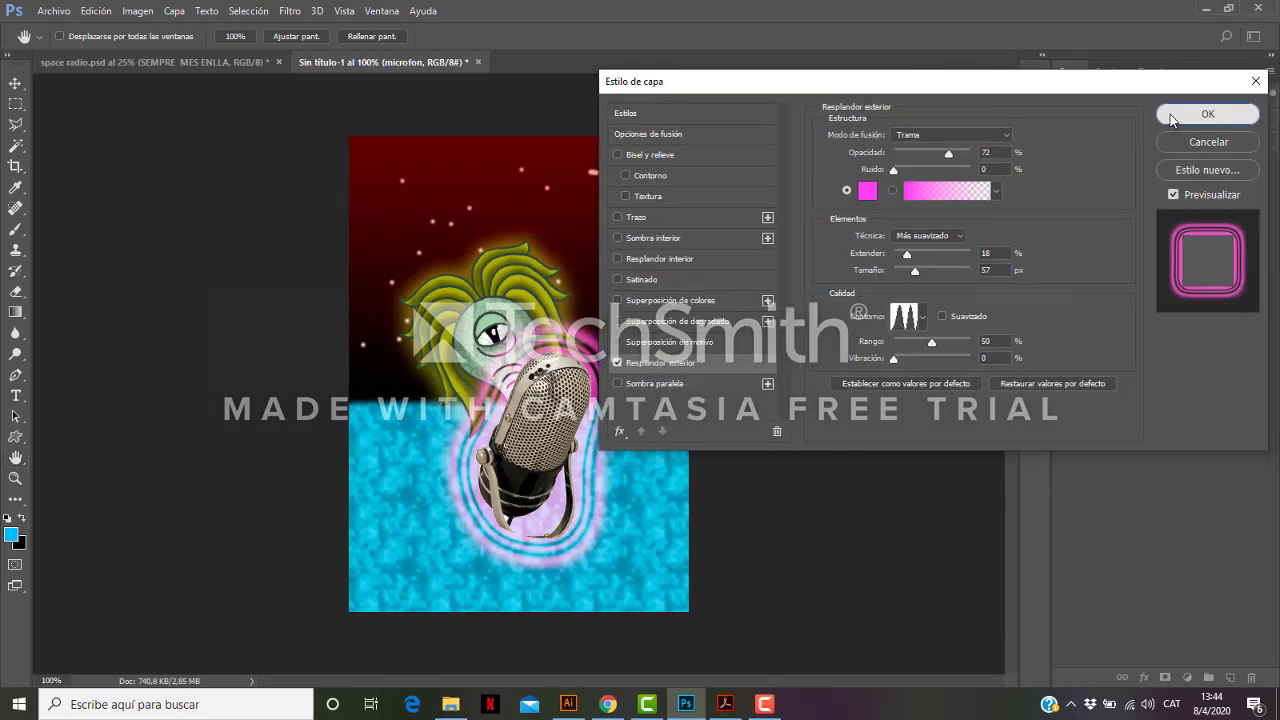
left_click(1172, 117)
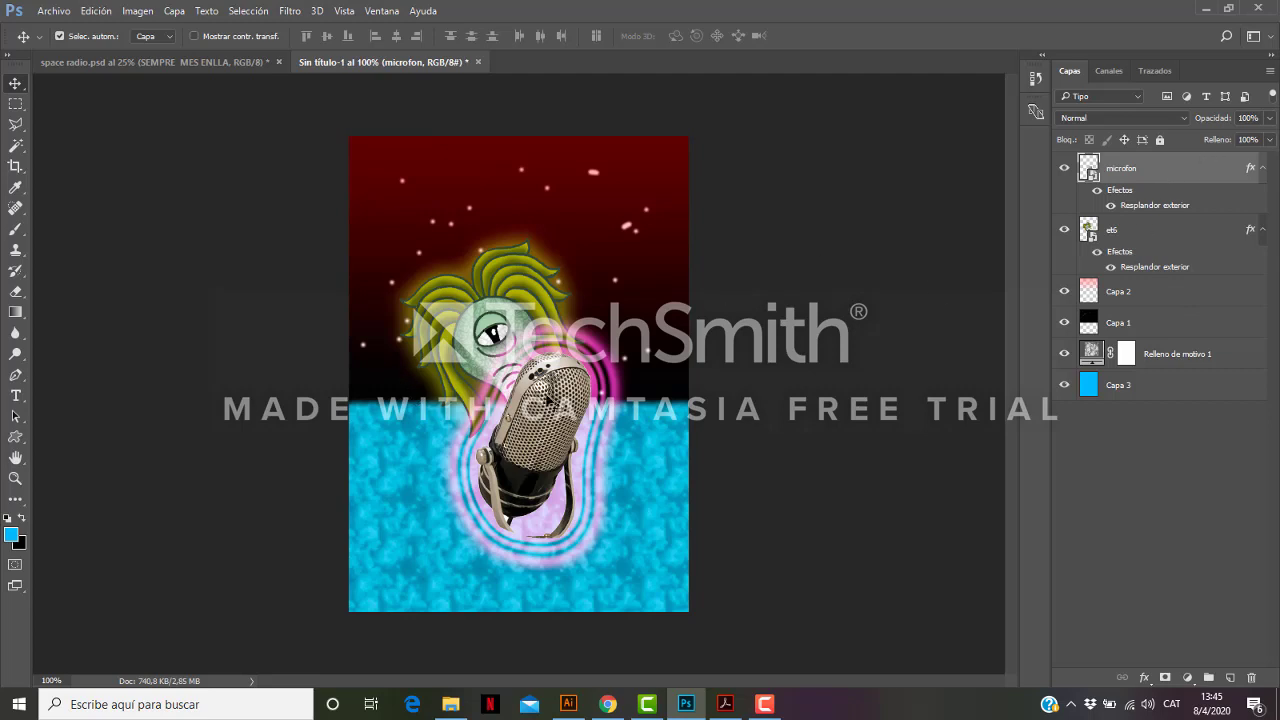
Shift the microphone and the alien head slightly up and left on the poster.
left_click_drag(538, 410, 518, 382)
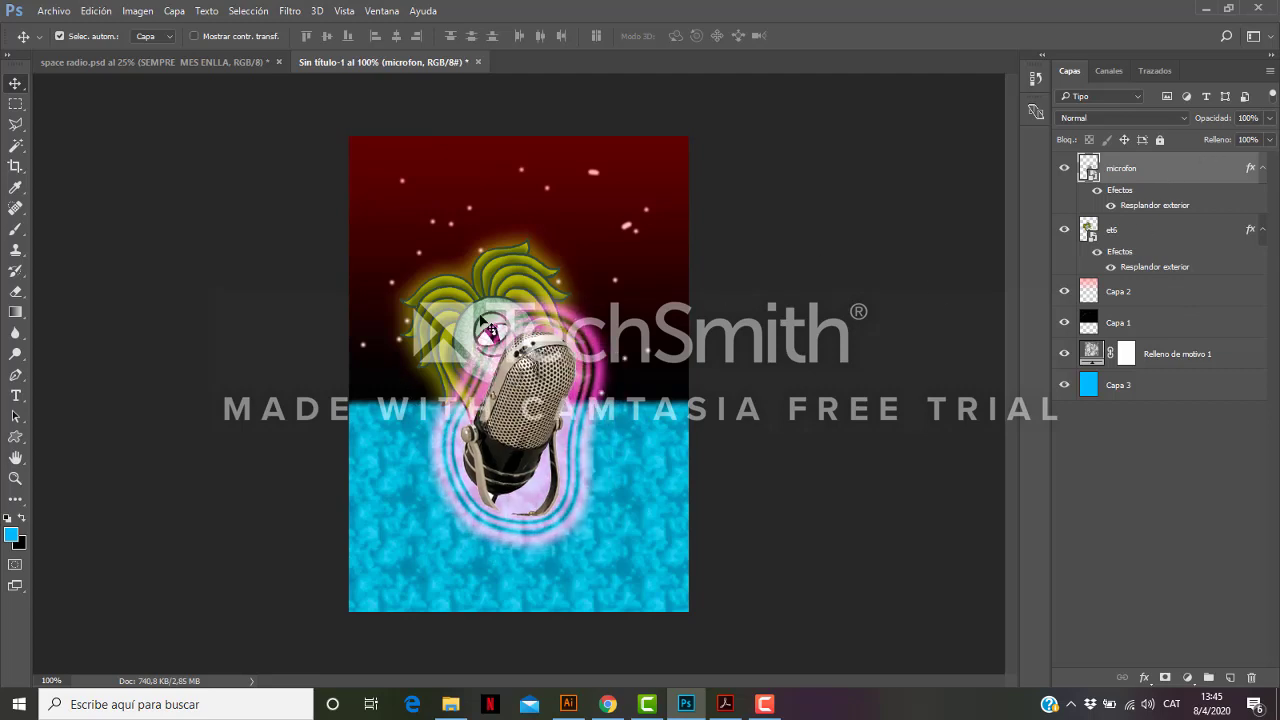
mouse_move(483, 316)
left_mouse_down()
mouse_move(466, 310)
mouse_move(480, 313)
left_mouse_up()
left_click_drag(512, 386, 507, 371)
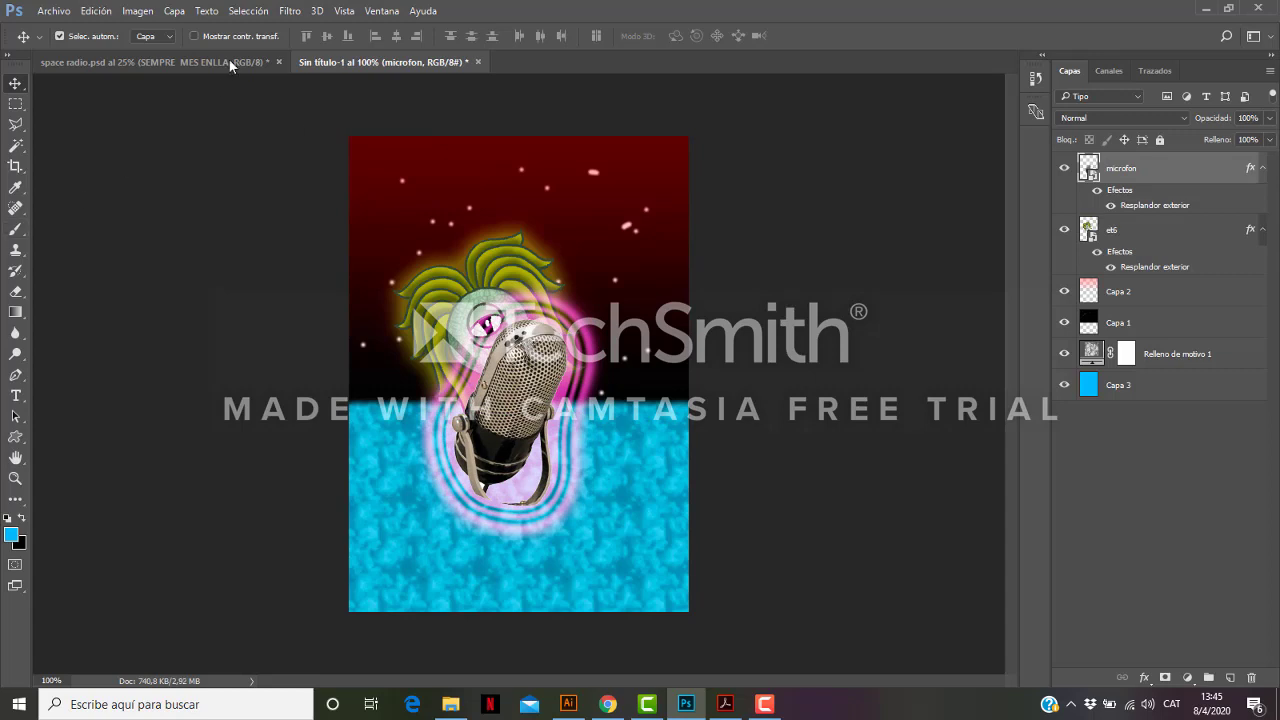
Show the rulers and place a horizontal guide just above the blue ground and a vertical guide through the poster's centre.
left_click(341, 11)
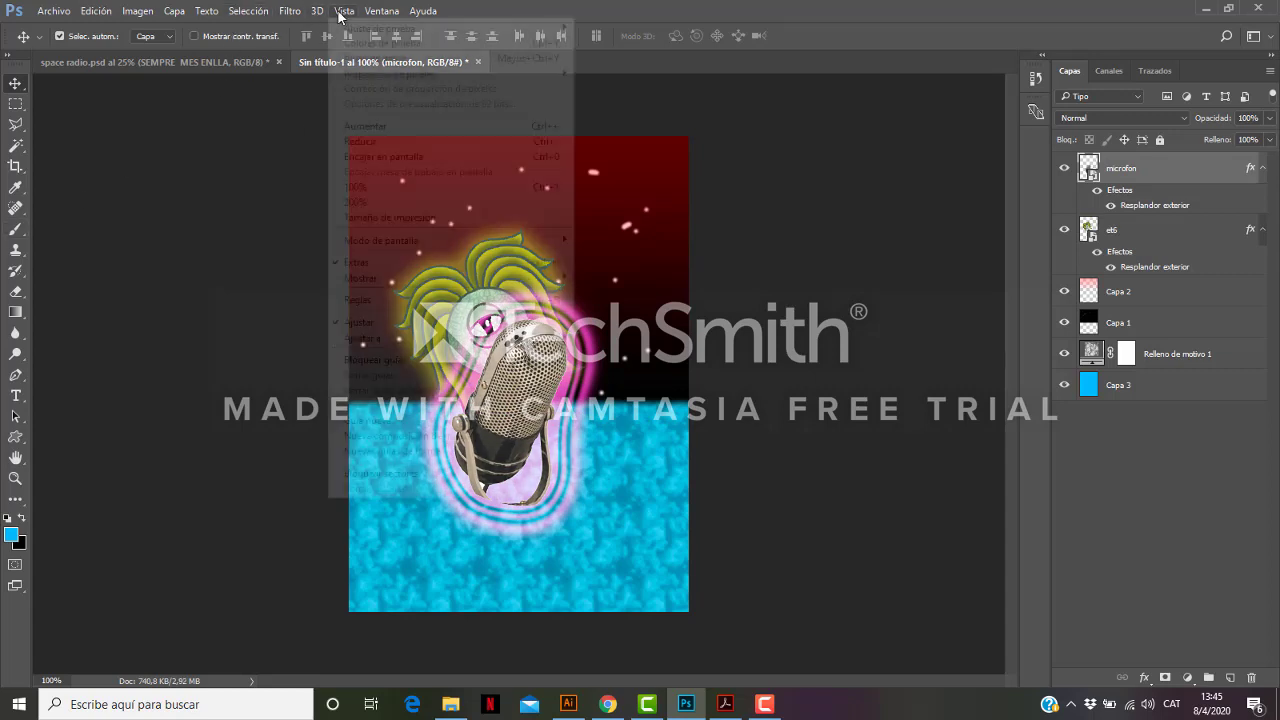
left_click(368, 302)
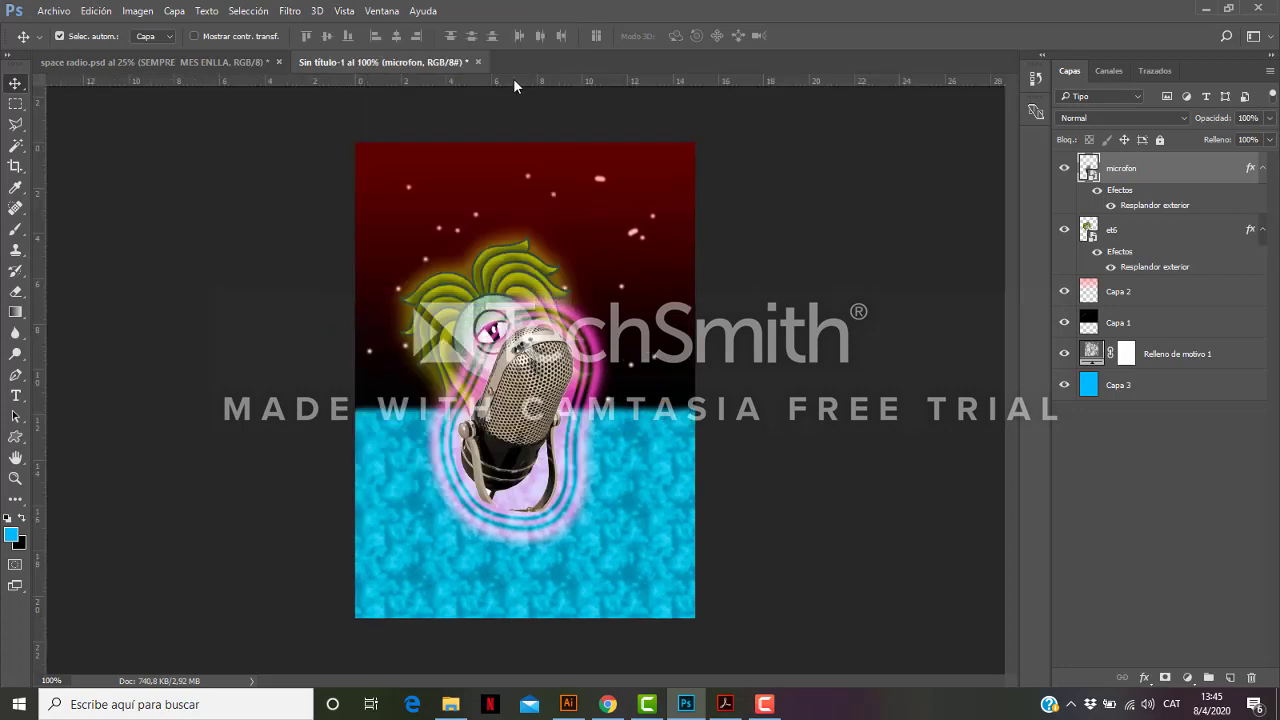
left_click_drag(514, 80, 570, 389)
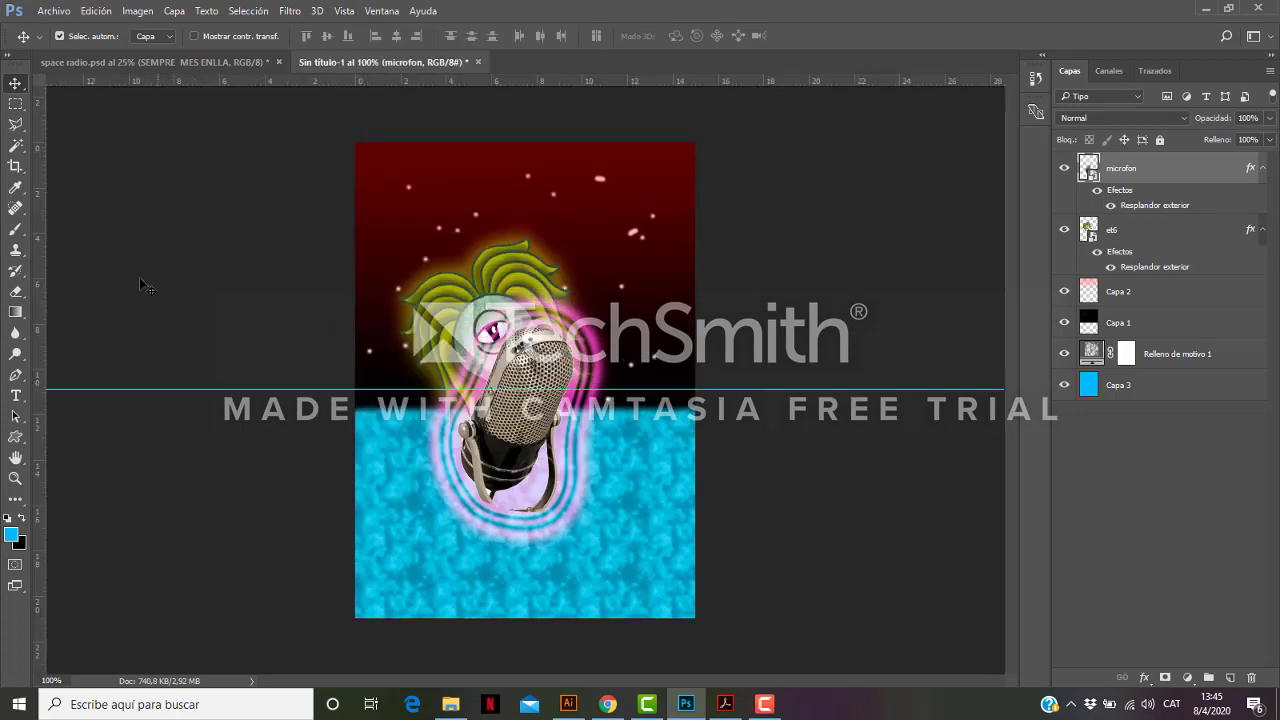
left_click_drag(38, 350, 525, 377)
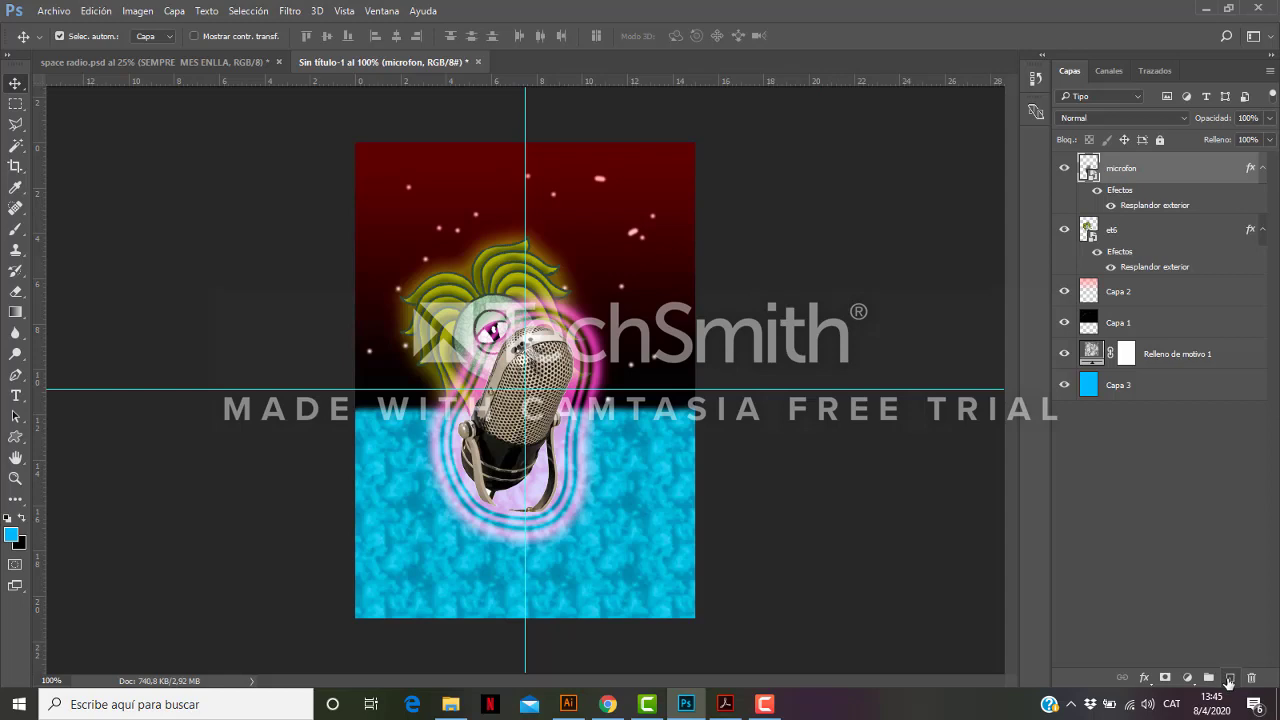
On a new layer, make a white ring centred on the guide crossing by filling a nearly poster-wide circle and clearing a smaller concentric one.
left_click(1229, 679)
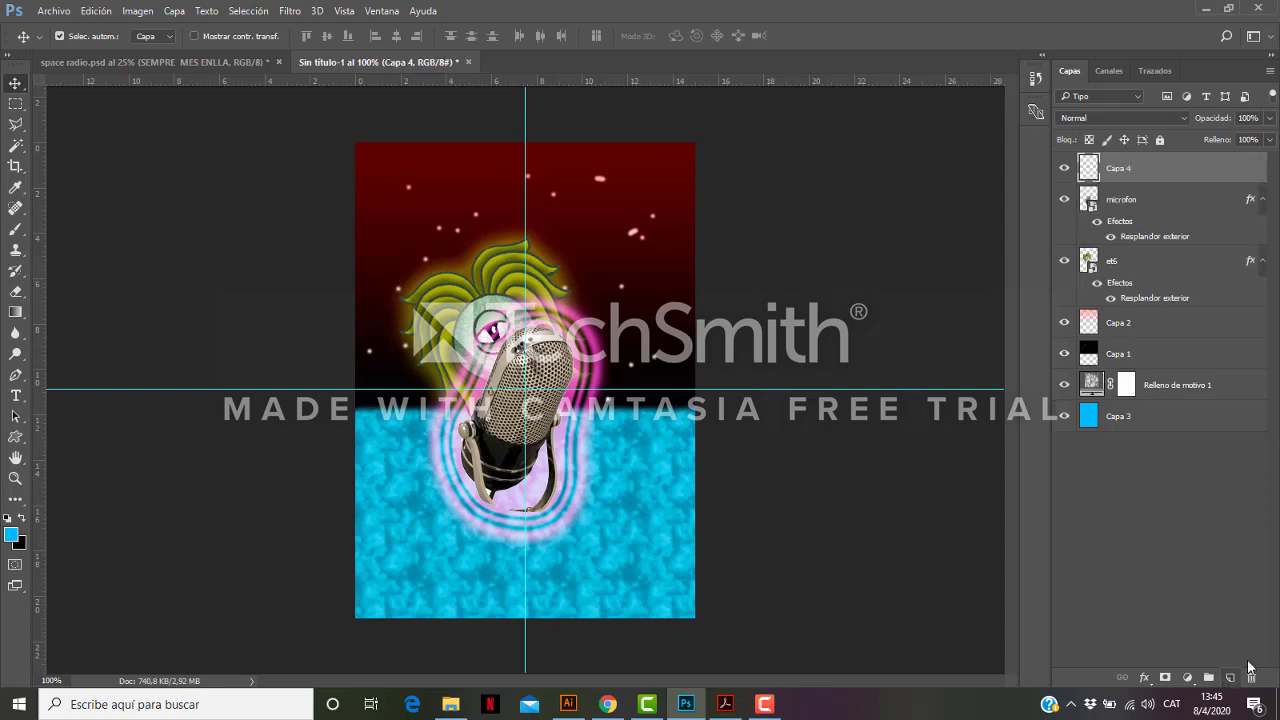
left_click(15, 103)
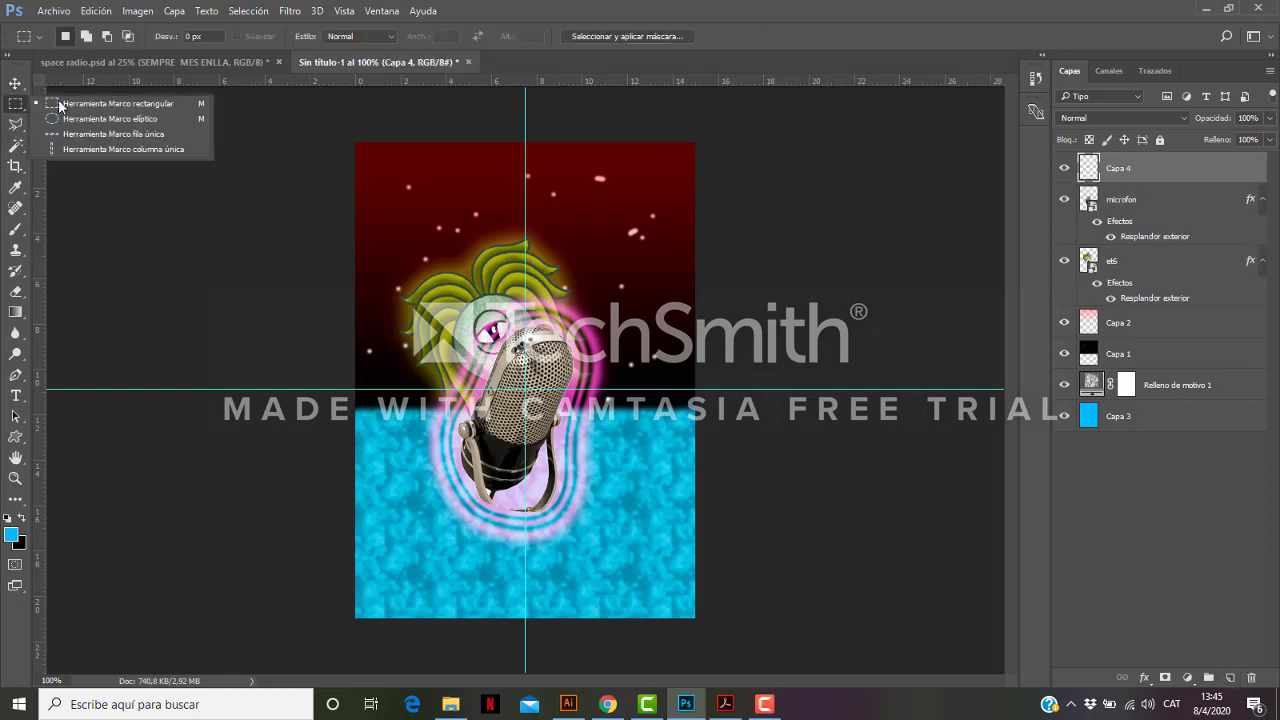
left_click(140, 118)
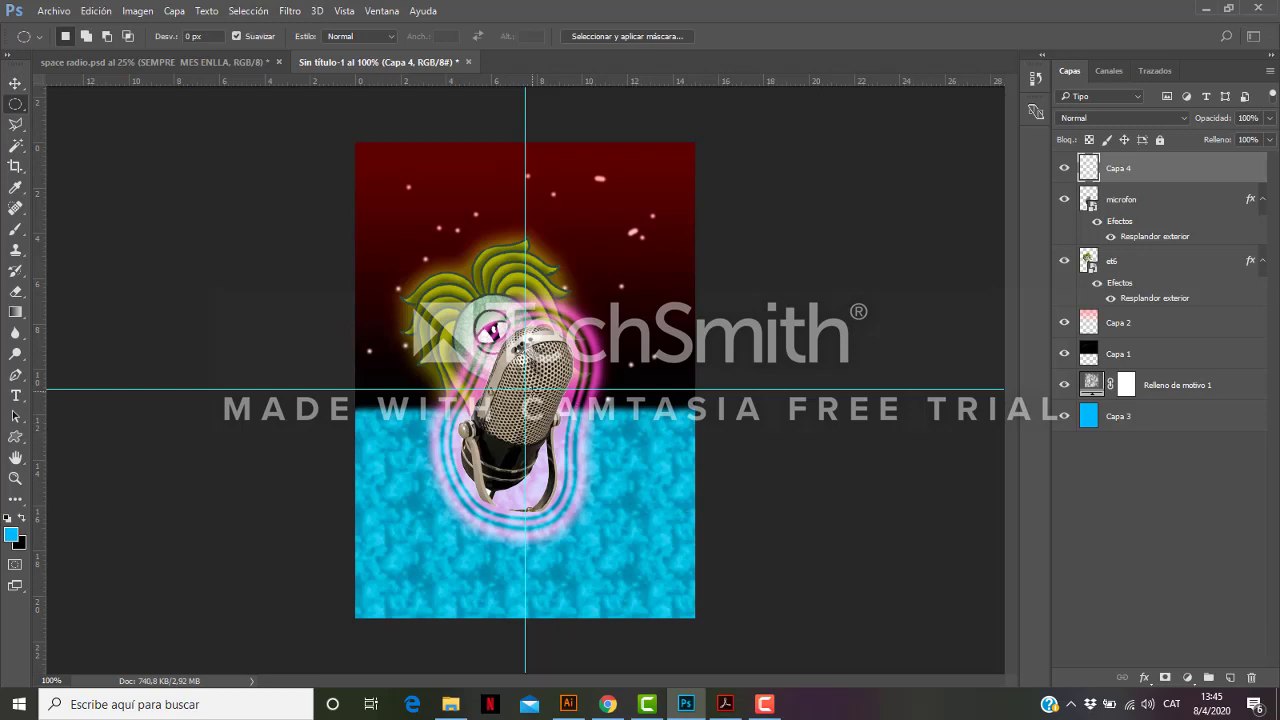
left_click_drag(525, 389, 691, 571)
left_click(6, 518)
left_click(21, 517)
key("alt+BackSpace")
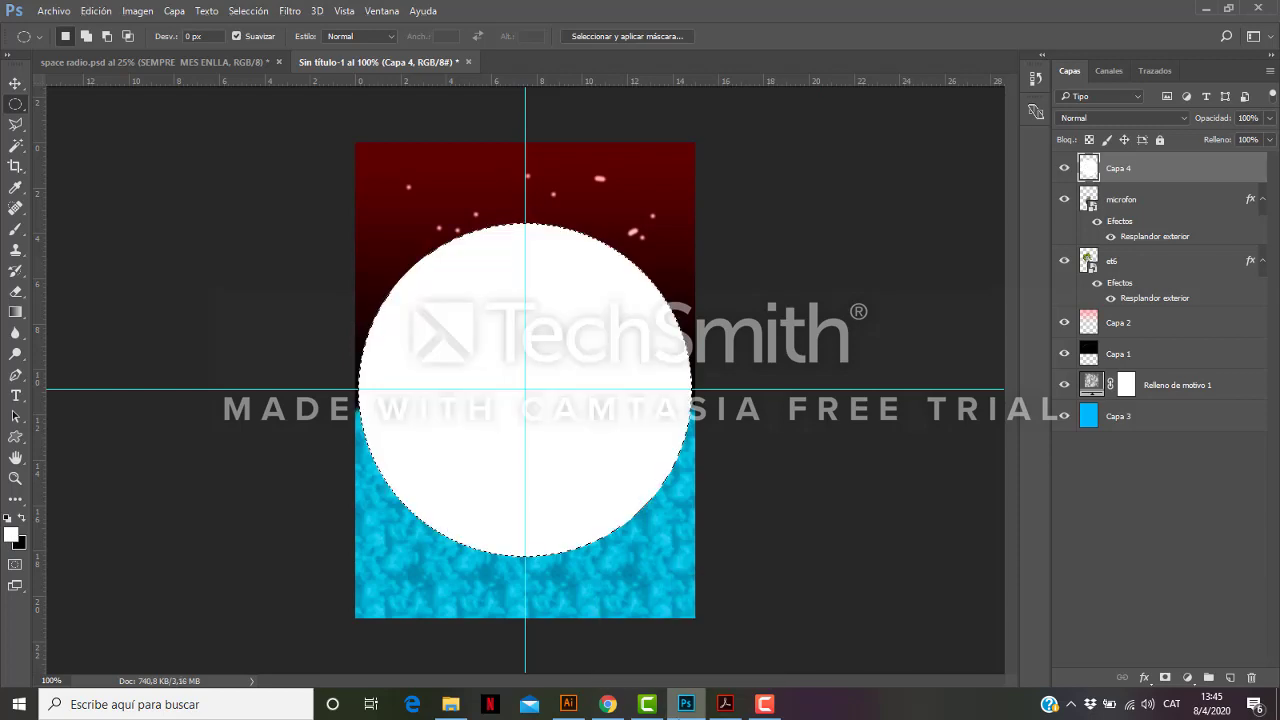
mouse_move(685, 704)
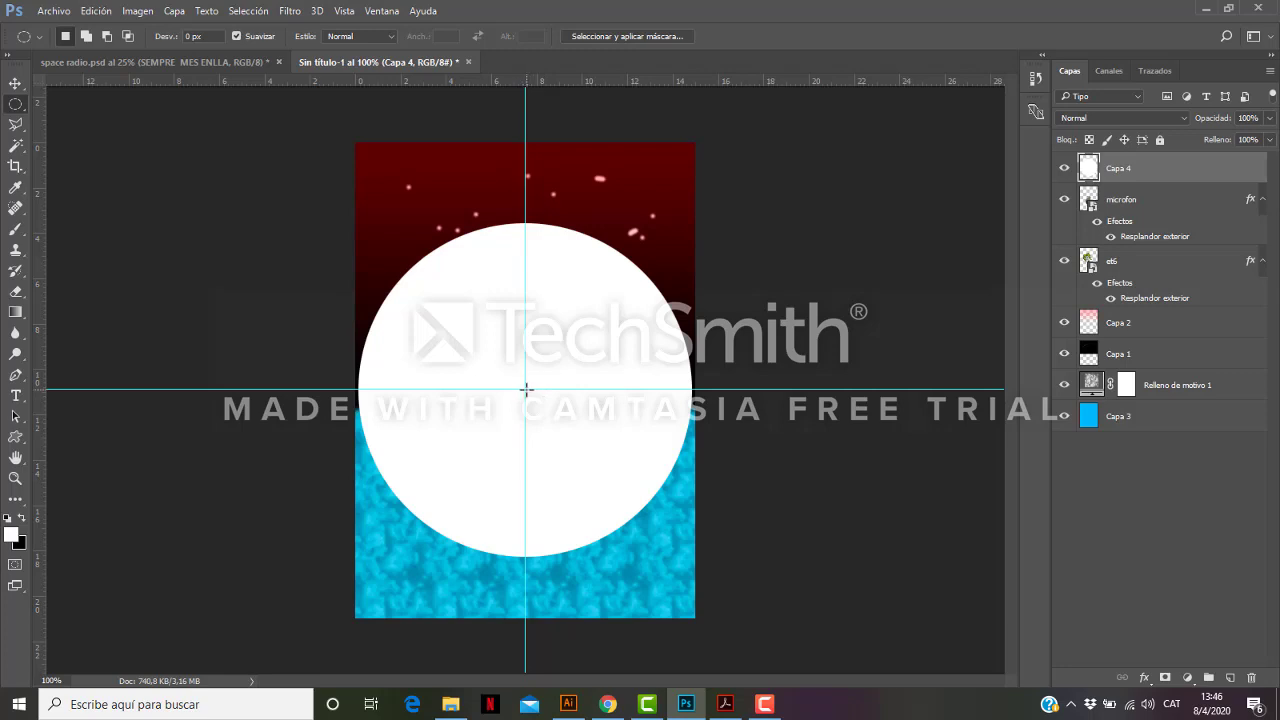
left_click_drag(526, 389, 666, 566)
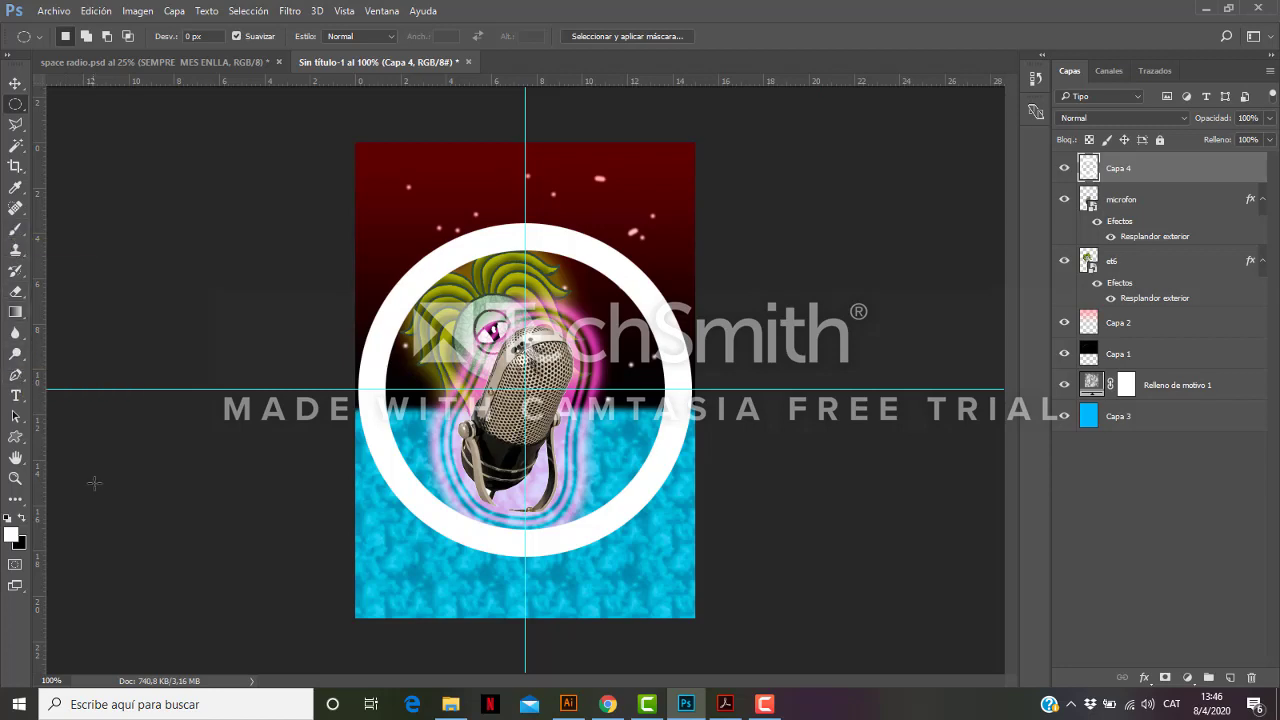
left_click(15, 438)
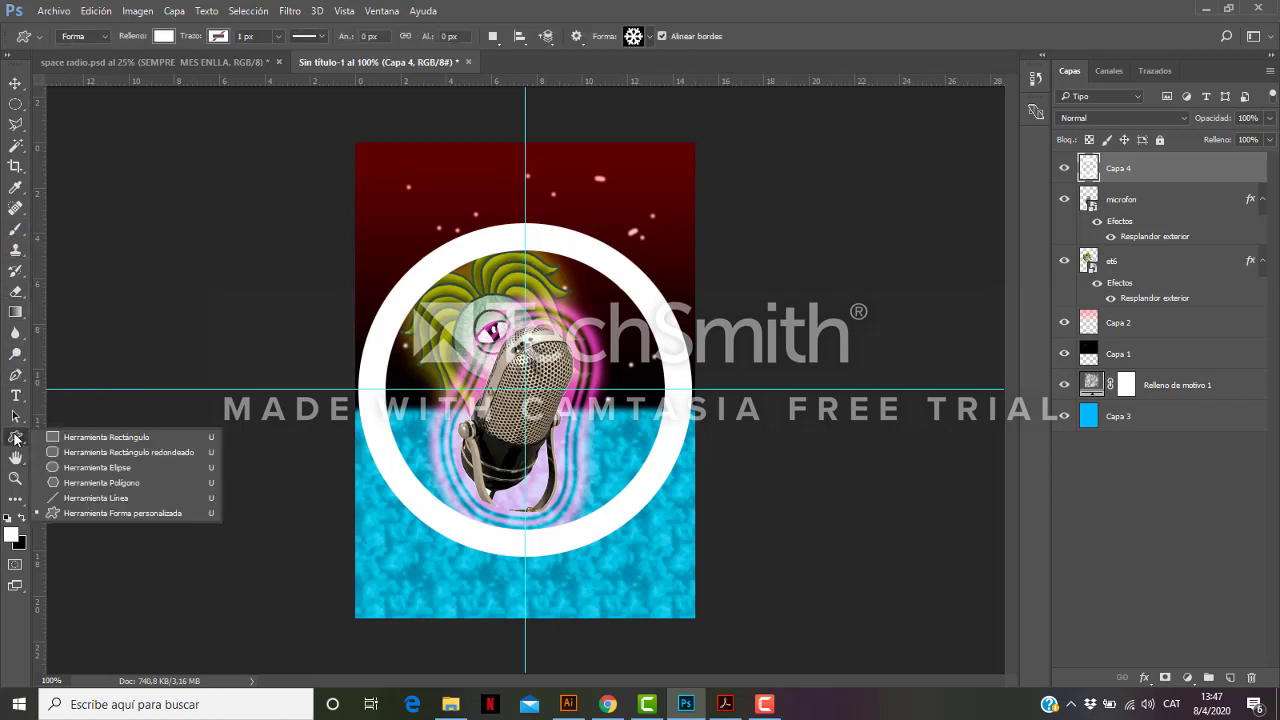
left_click(130, 469)
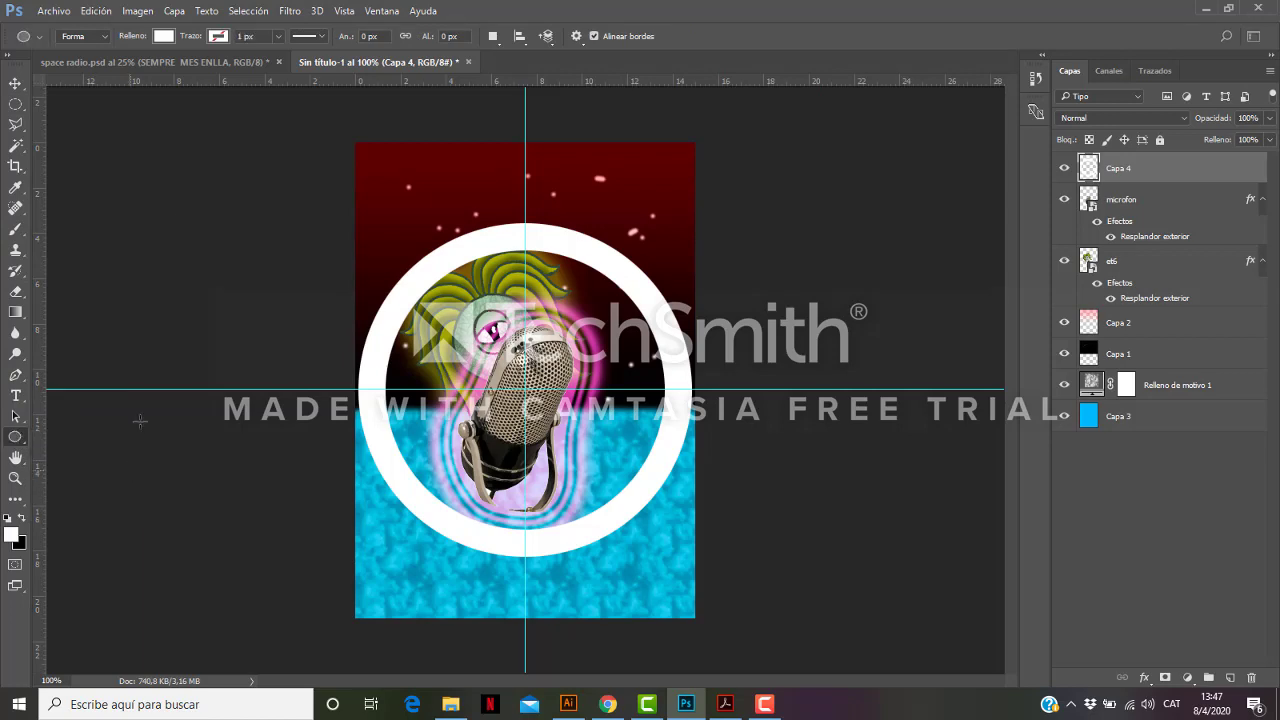
left_click(104, 37)
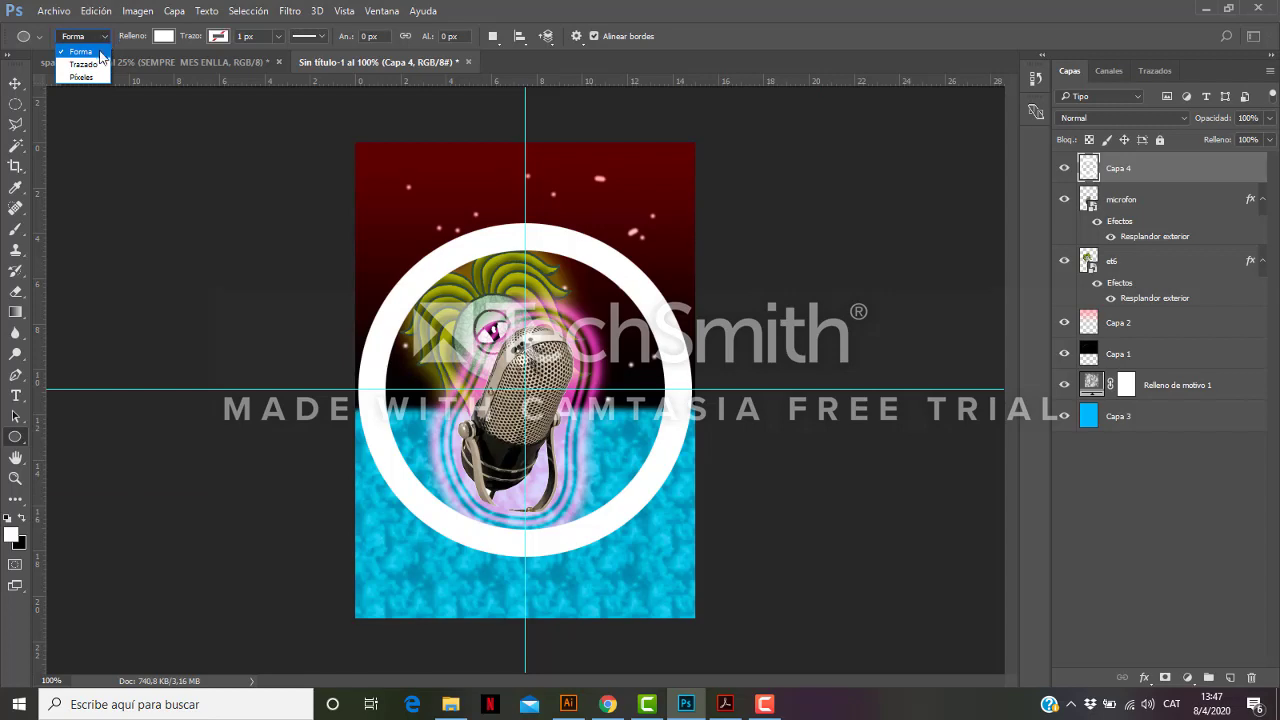
left_click(88, 57)
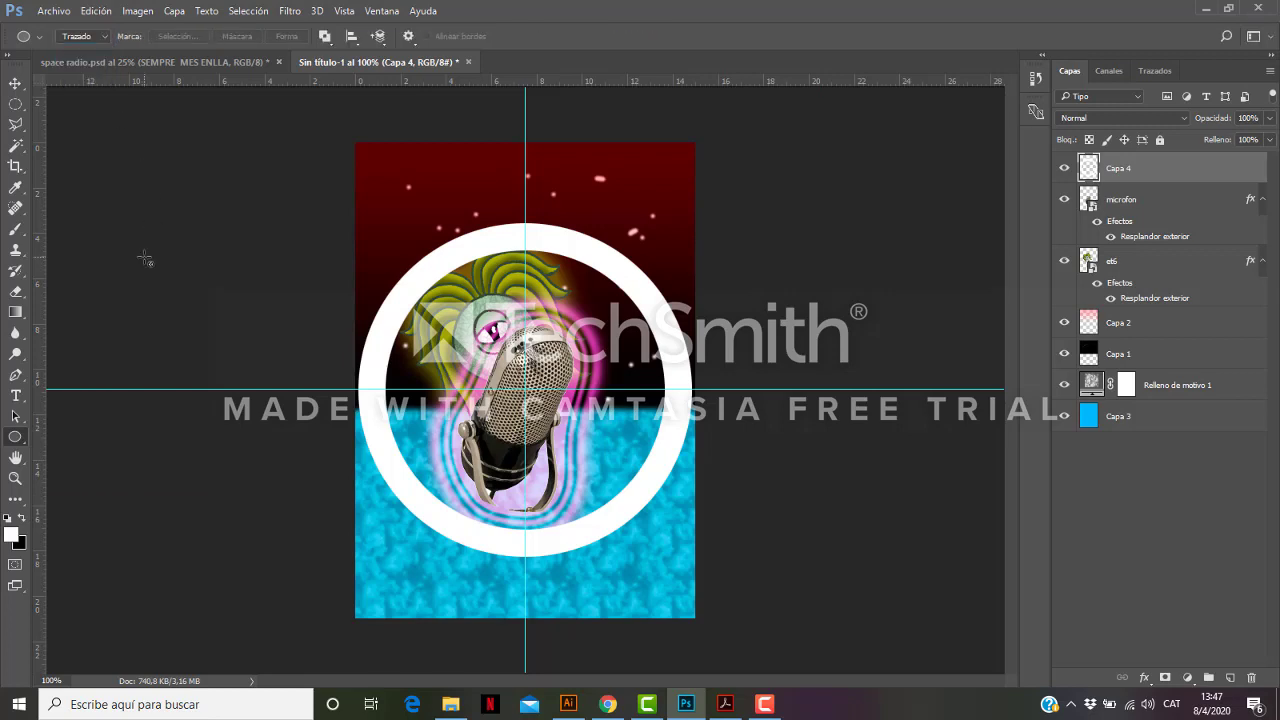
left_click(104, 37)
left_click(100, 52)
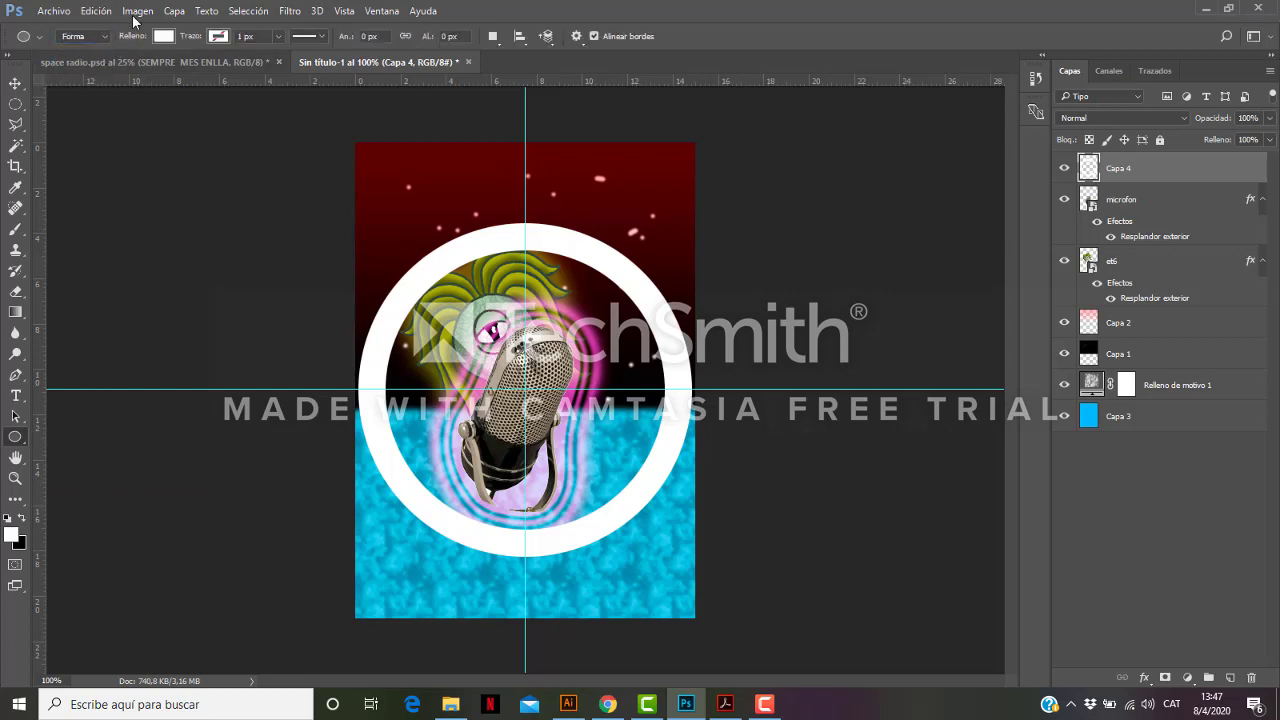
left_click(15, 103)
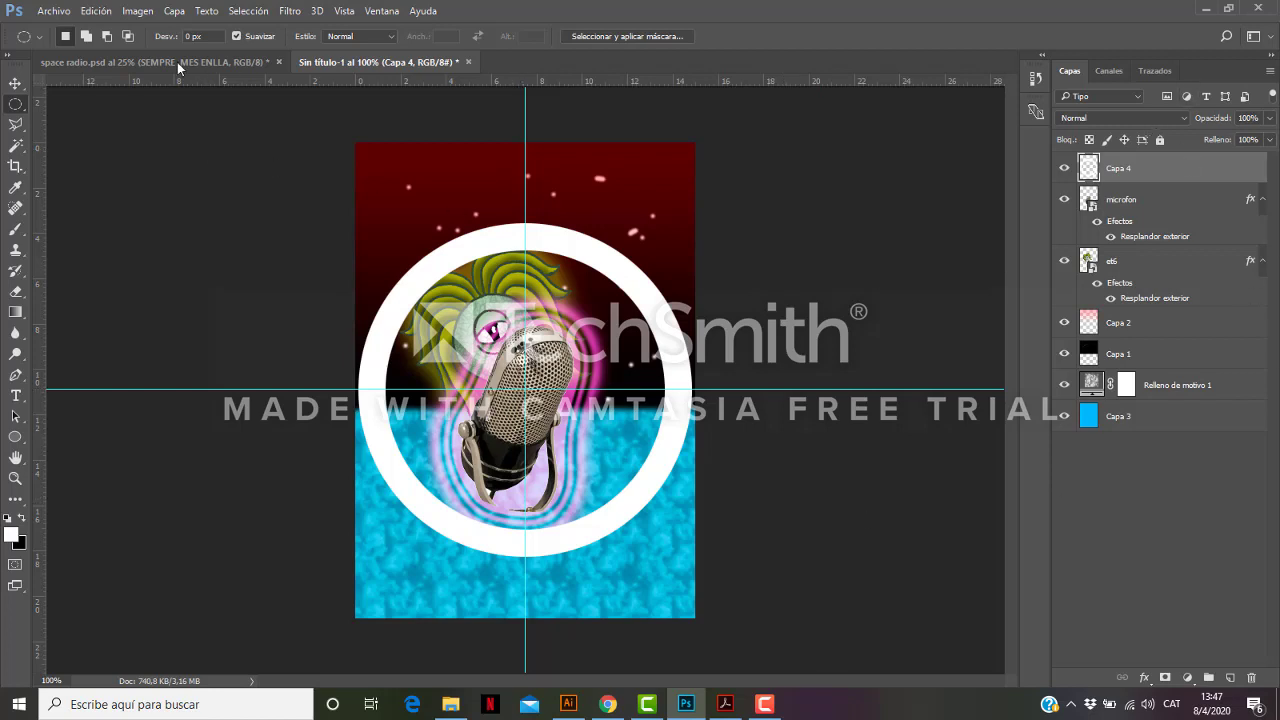
Draw a 366 px circular path with the Ellipse tool in path mode, centred on the guide crossing within the white ring.
left_click(18, 444)
left_click(18, 444)
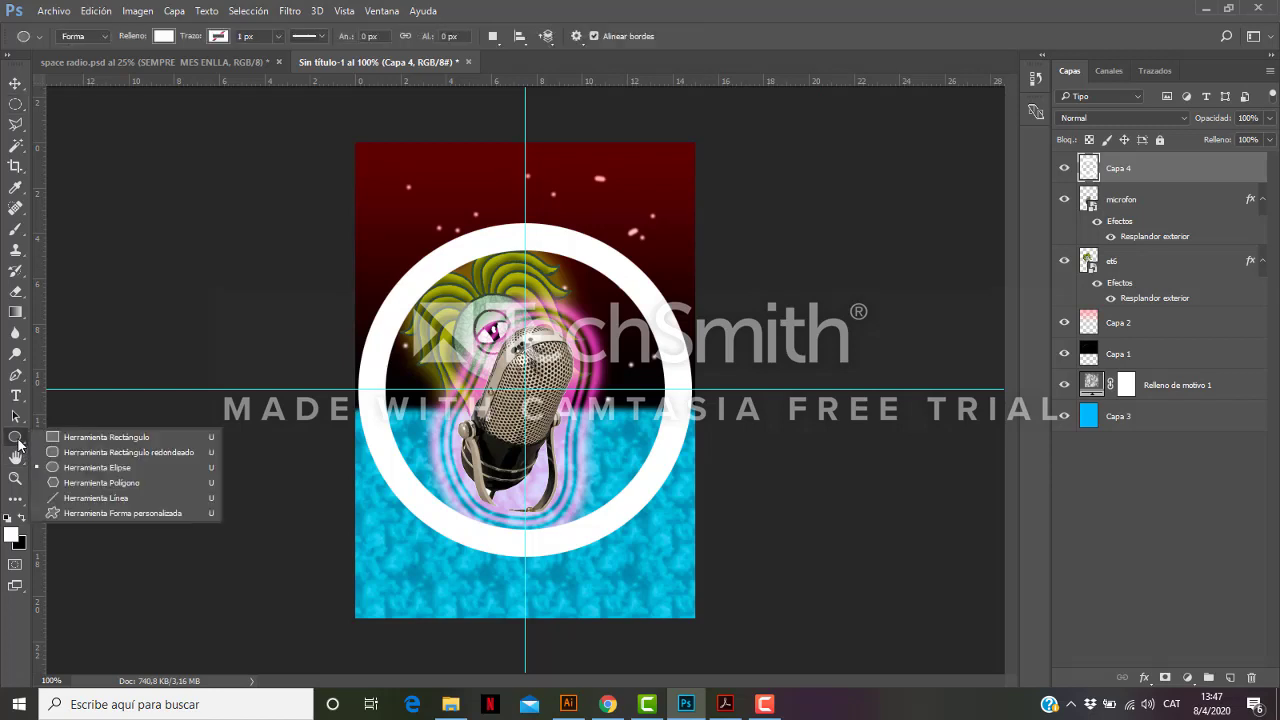
left_click(97, 468)
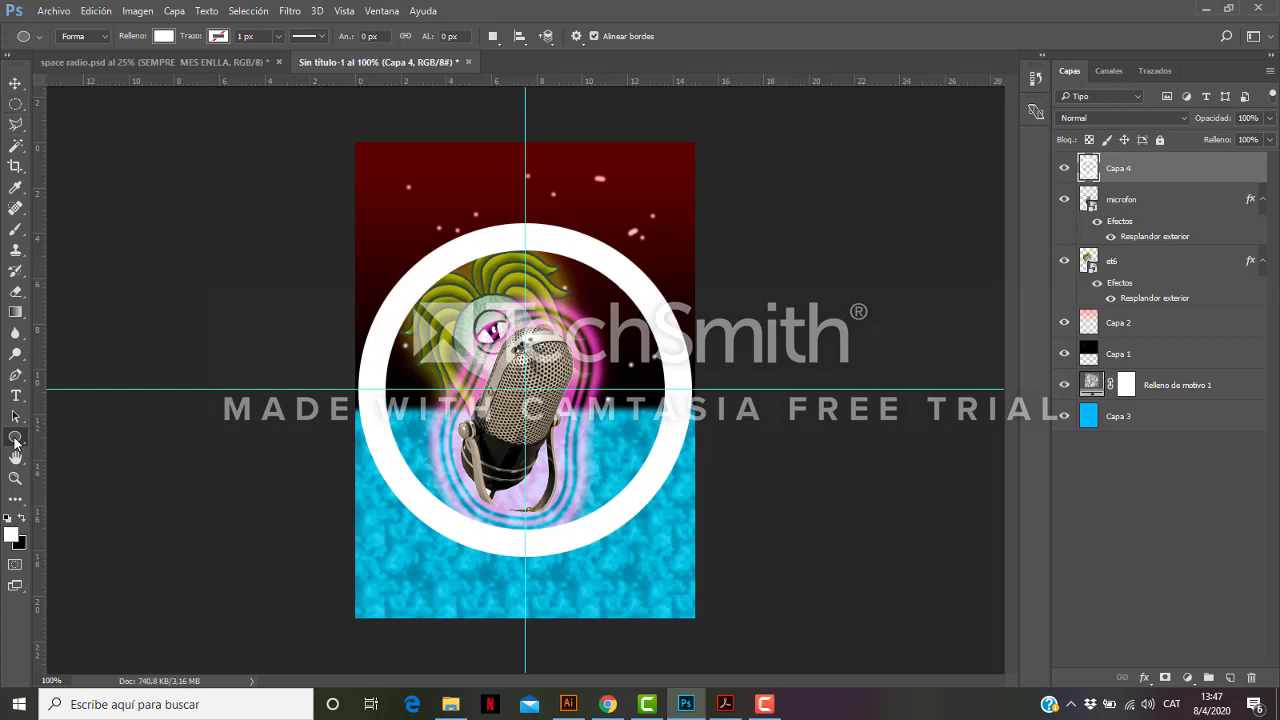
left_click(105, 39)
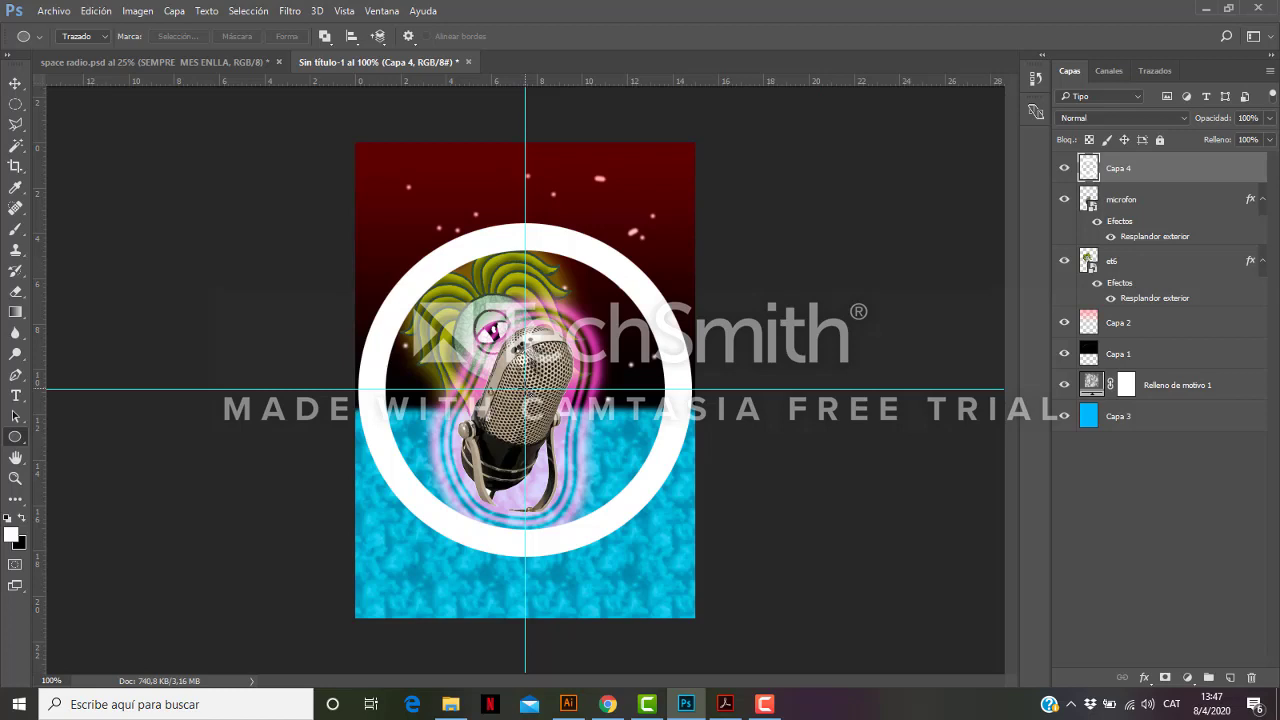
left_click_drag(525, 389, 673, 575)
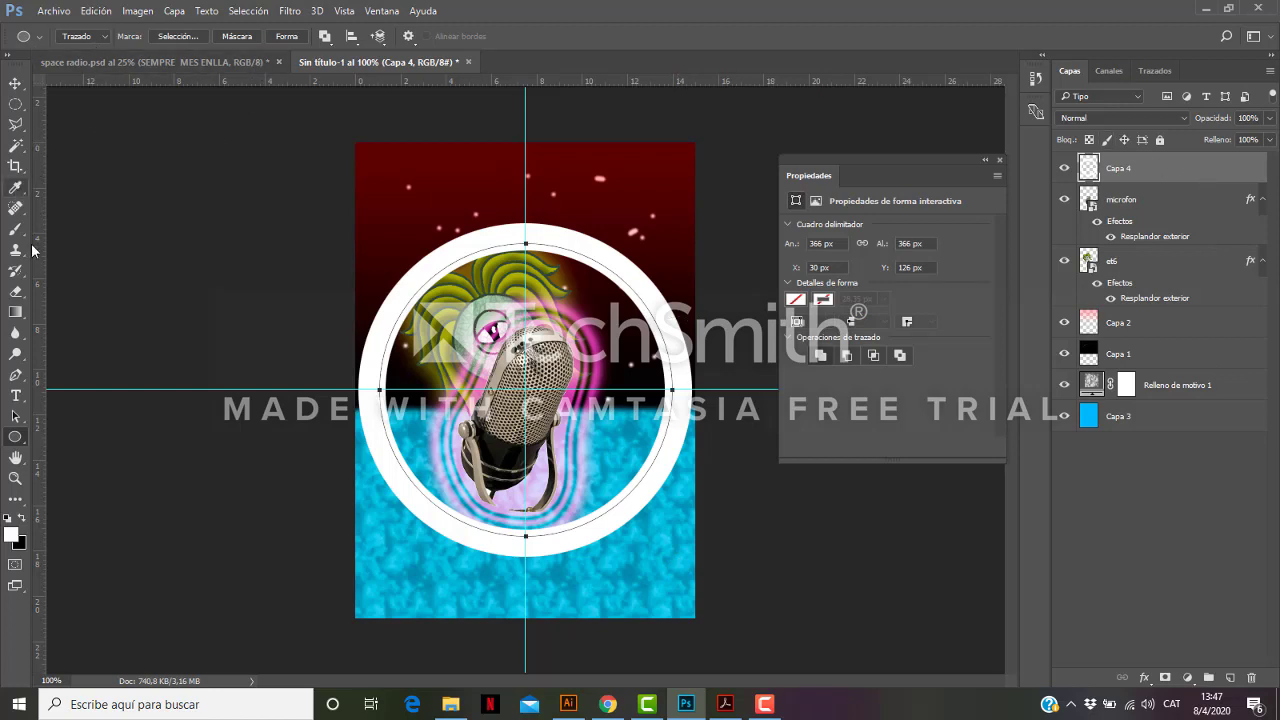
Start text on the circular path just right of the vertical guide at 18 pt and enter SPACE RADIO.
left_click(15, 396)
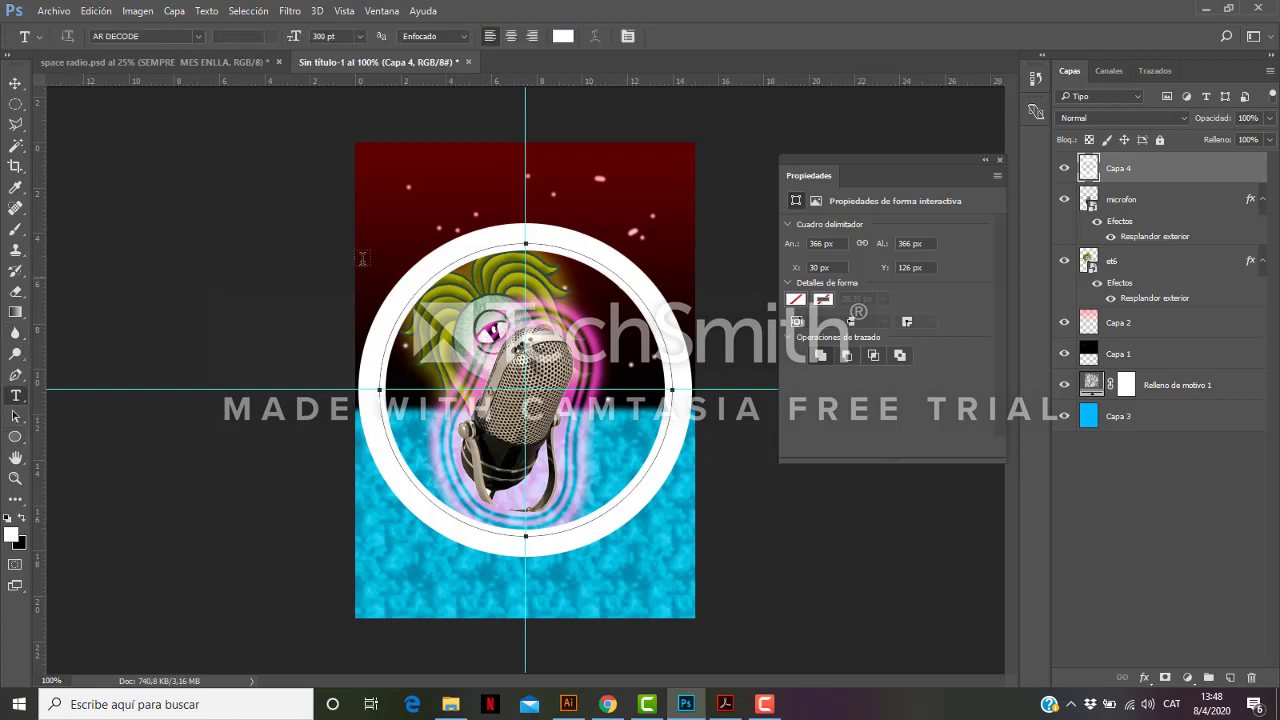
left_click(555, 242)
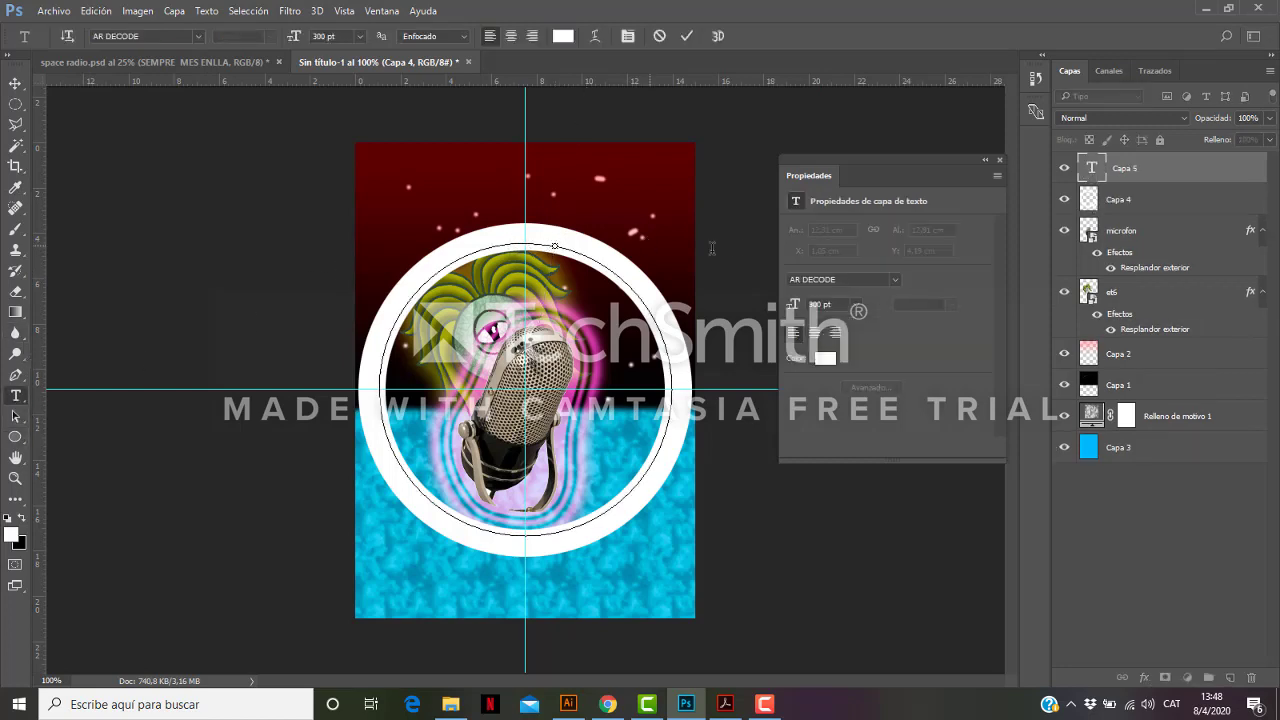
left_click(360, 37)
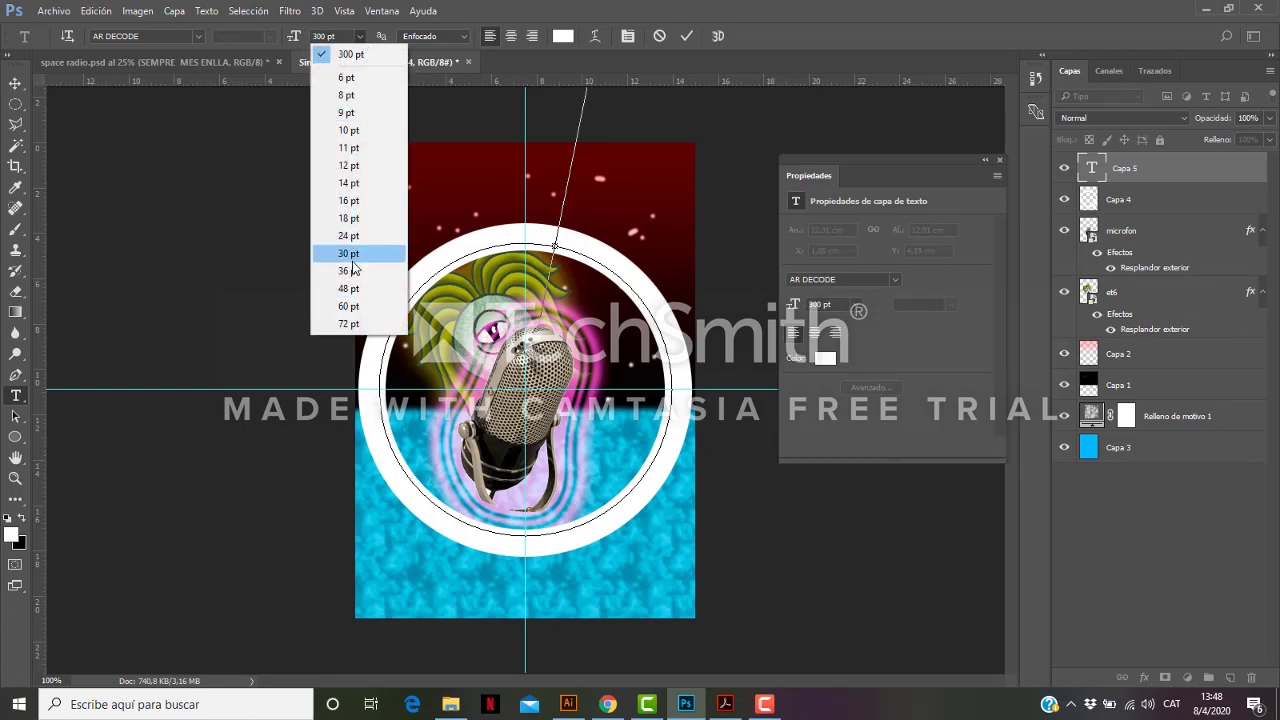
left_click(347, 201)
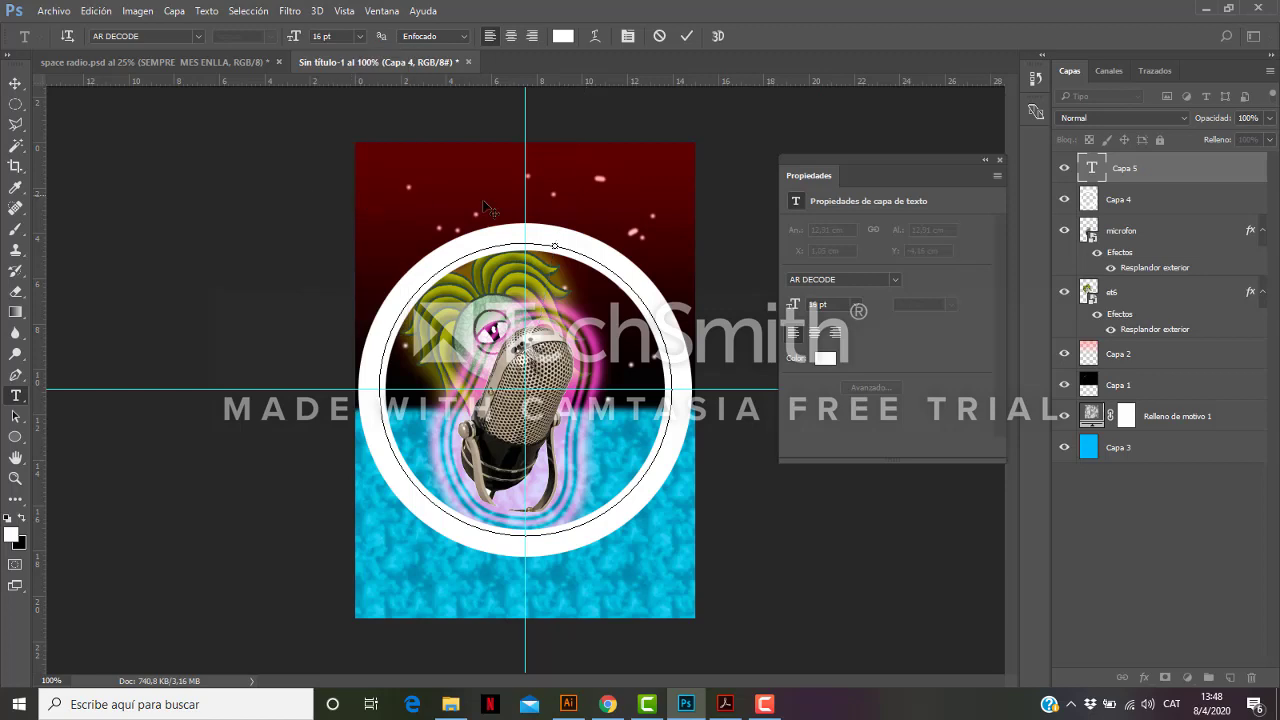
left_click(359, 37)
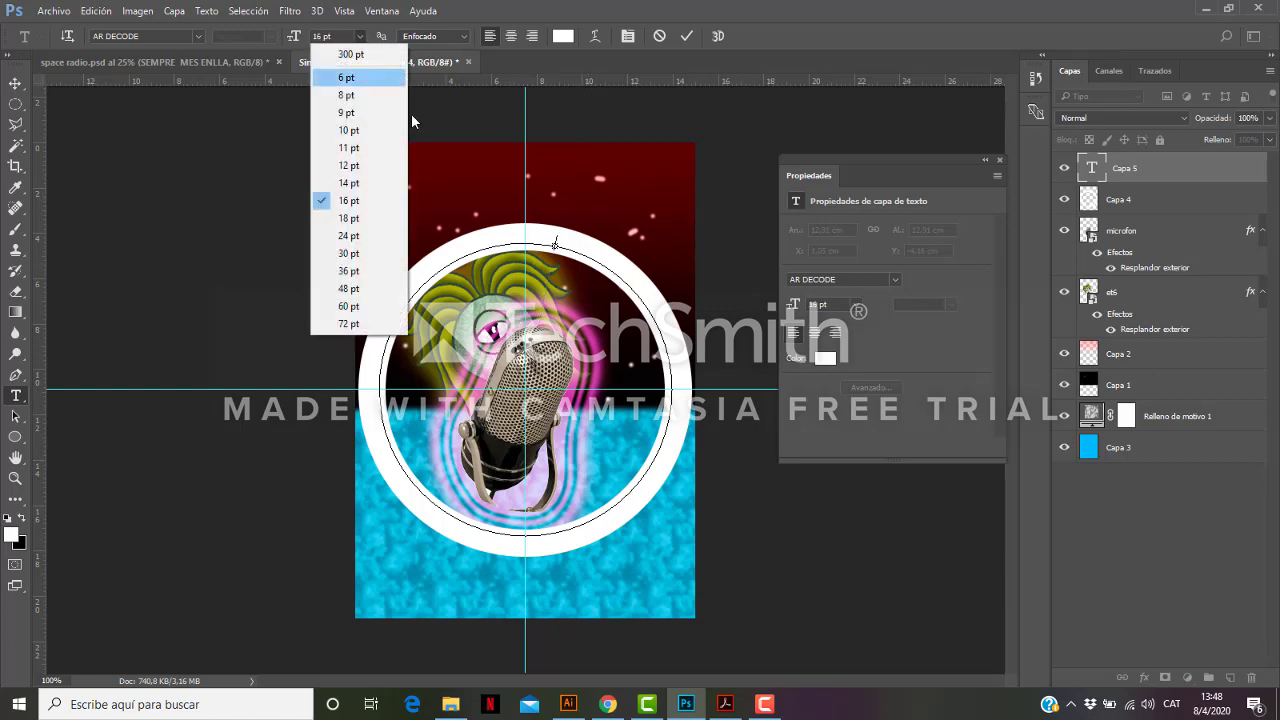
left_click(367, 220)
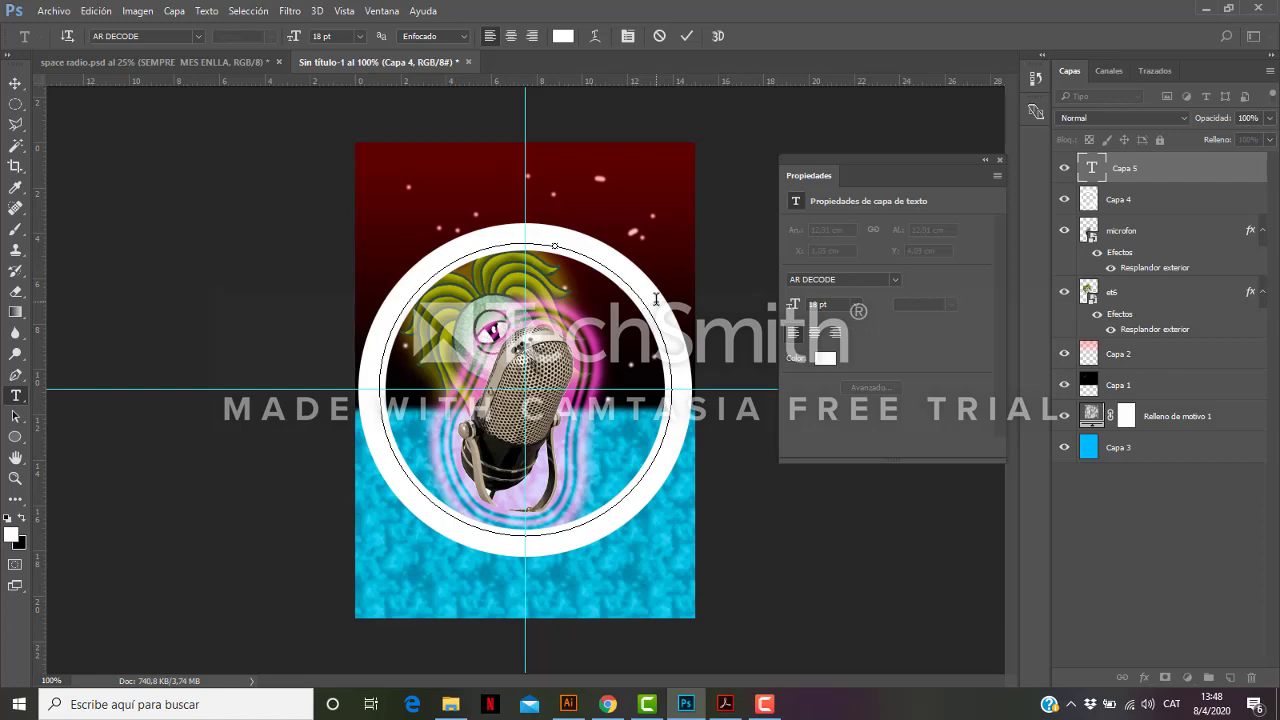
Select the SPACE RADIO text on the path and colour it very dark red, RGB 33, 5, 5.
left_click_drag(656, 300, 557, 237)
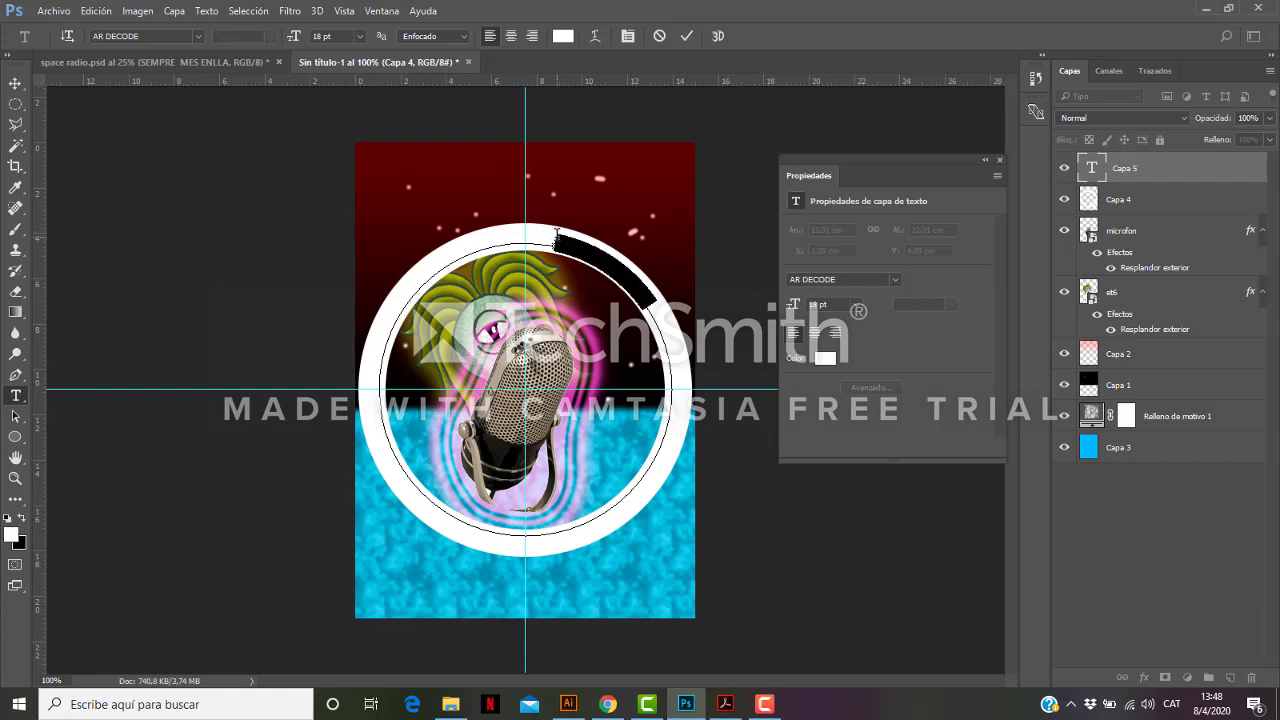
left_click(563, 36)
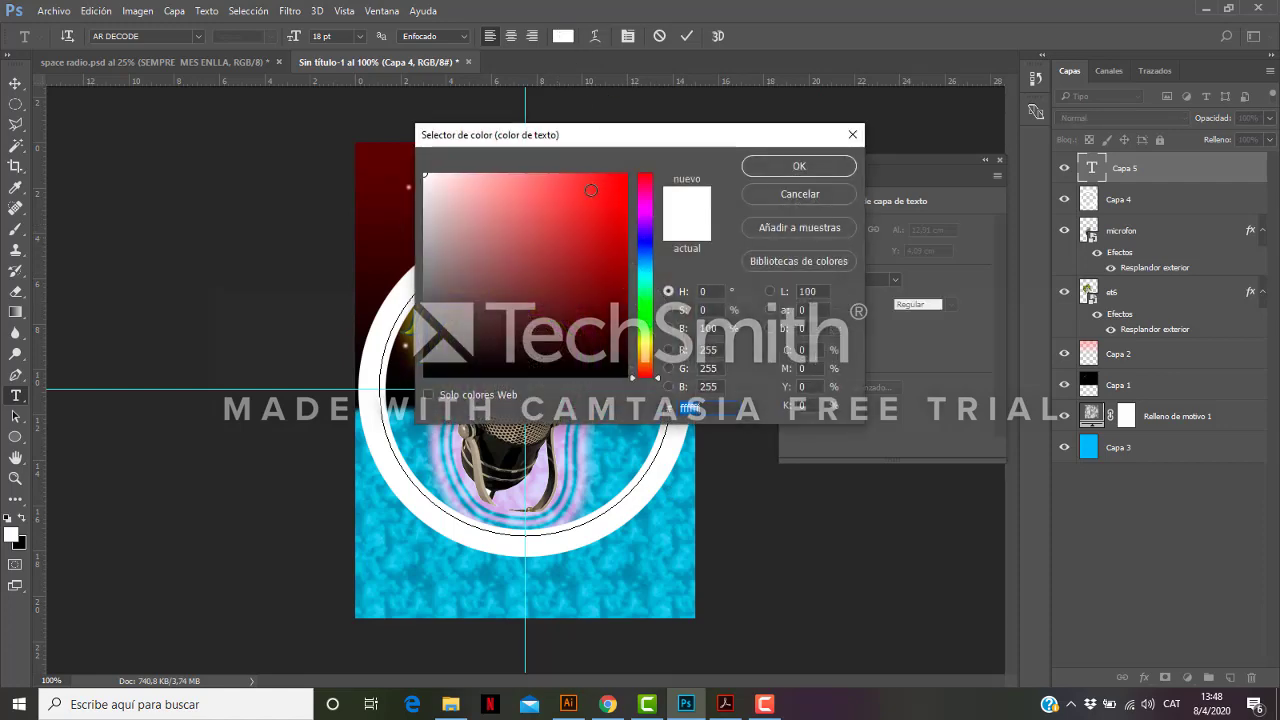
left_click(600, 351)
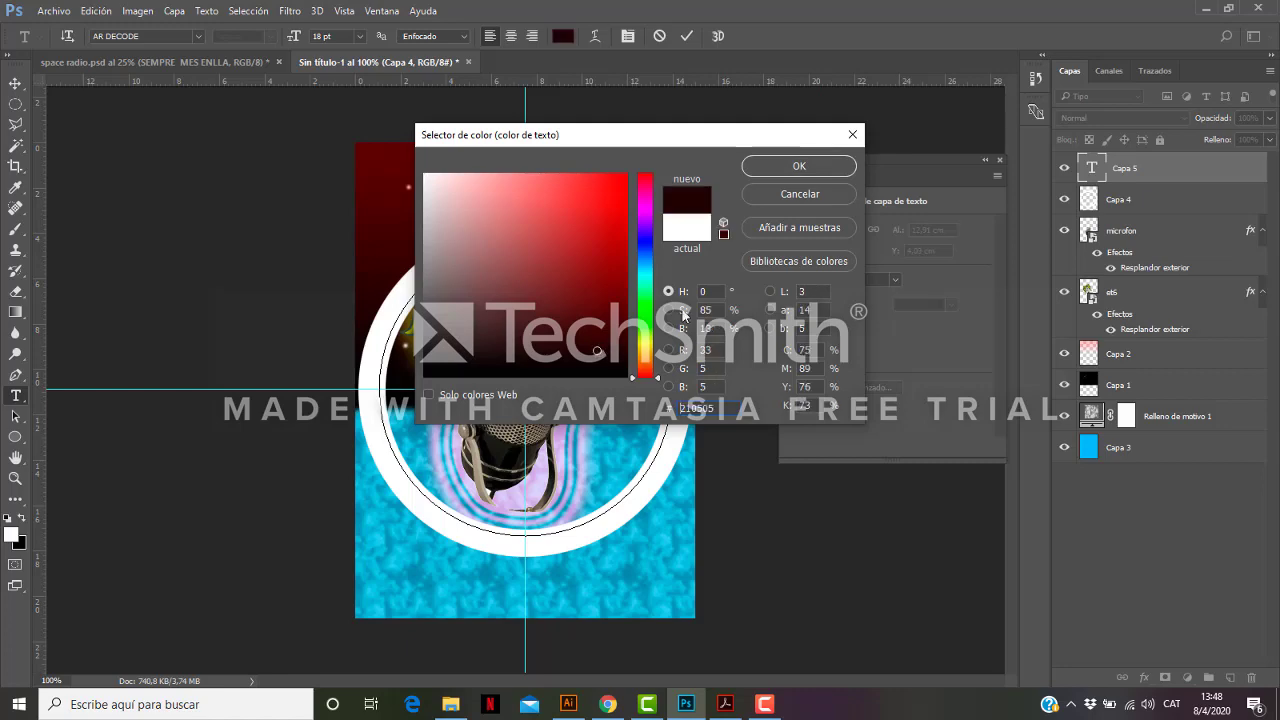
left_click(748, 171)
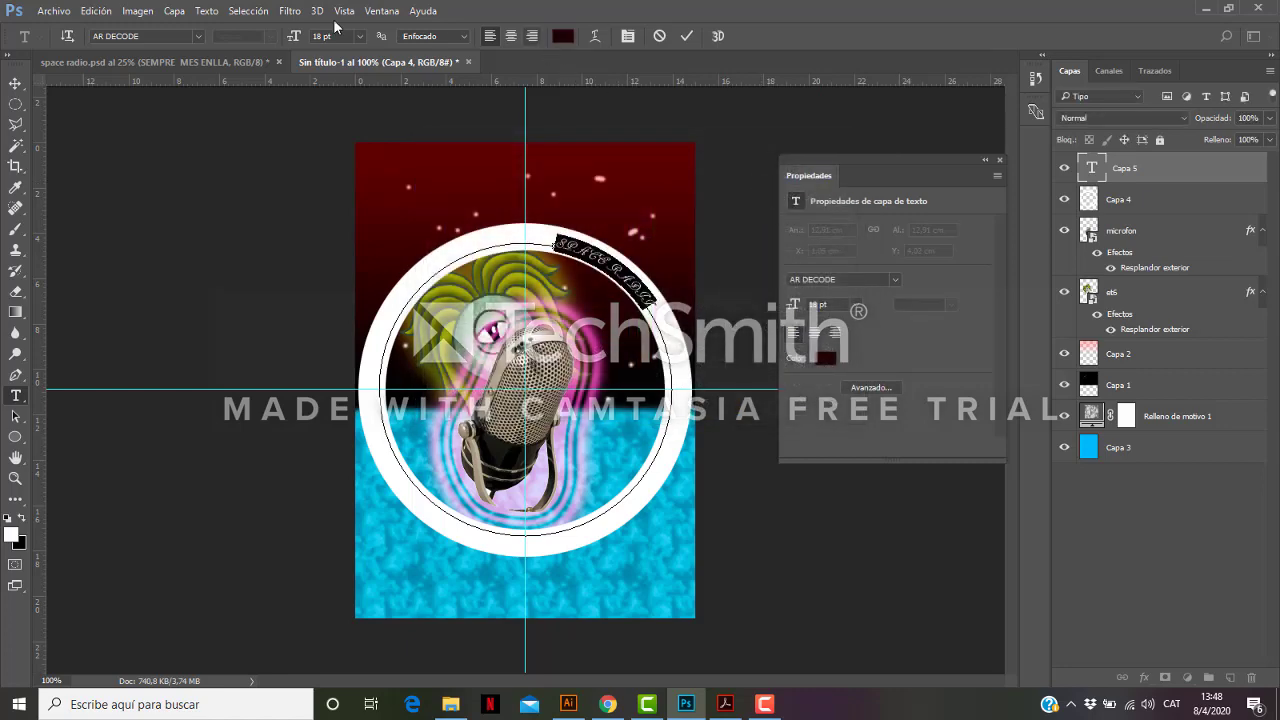
Change the font of the selected path text to Arial in the Black style.
left_click(150, 36)
type("ARI")
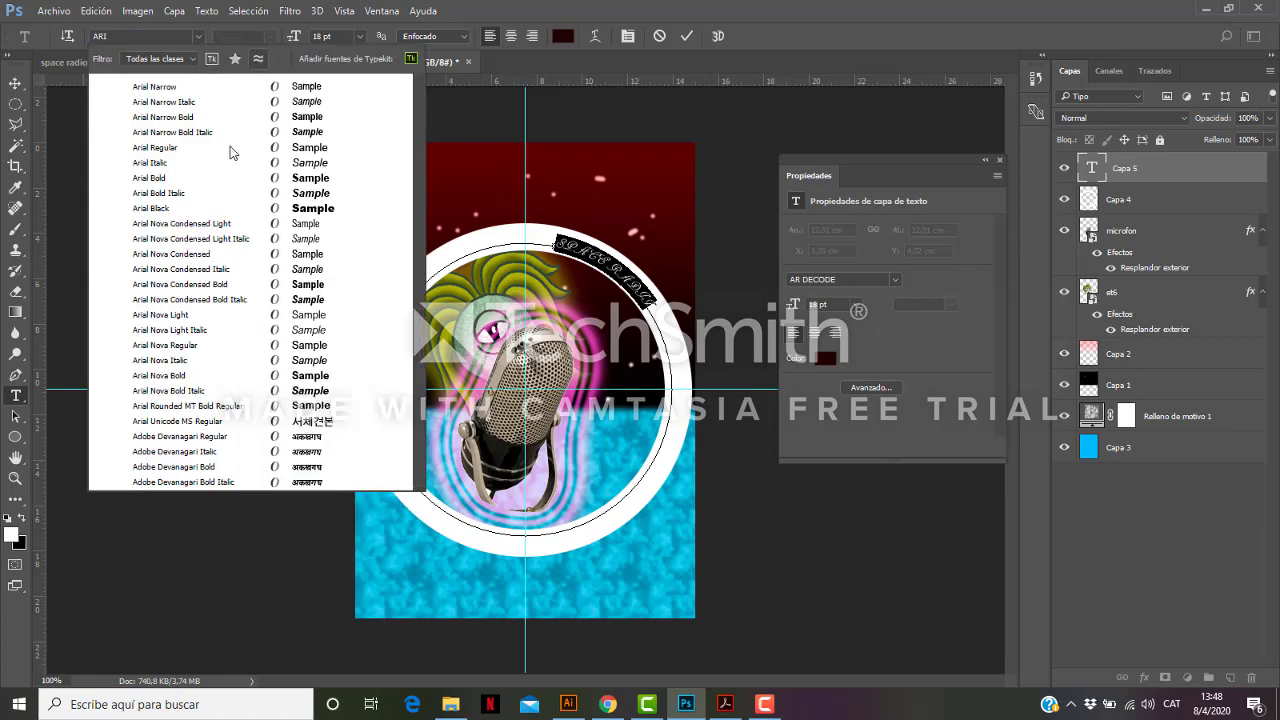
key("Escape")
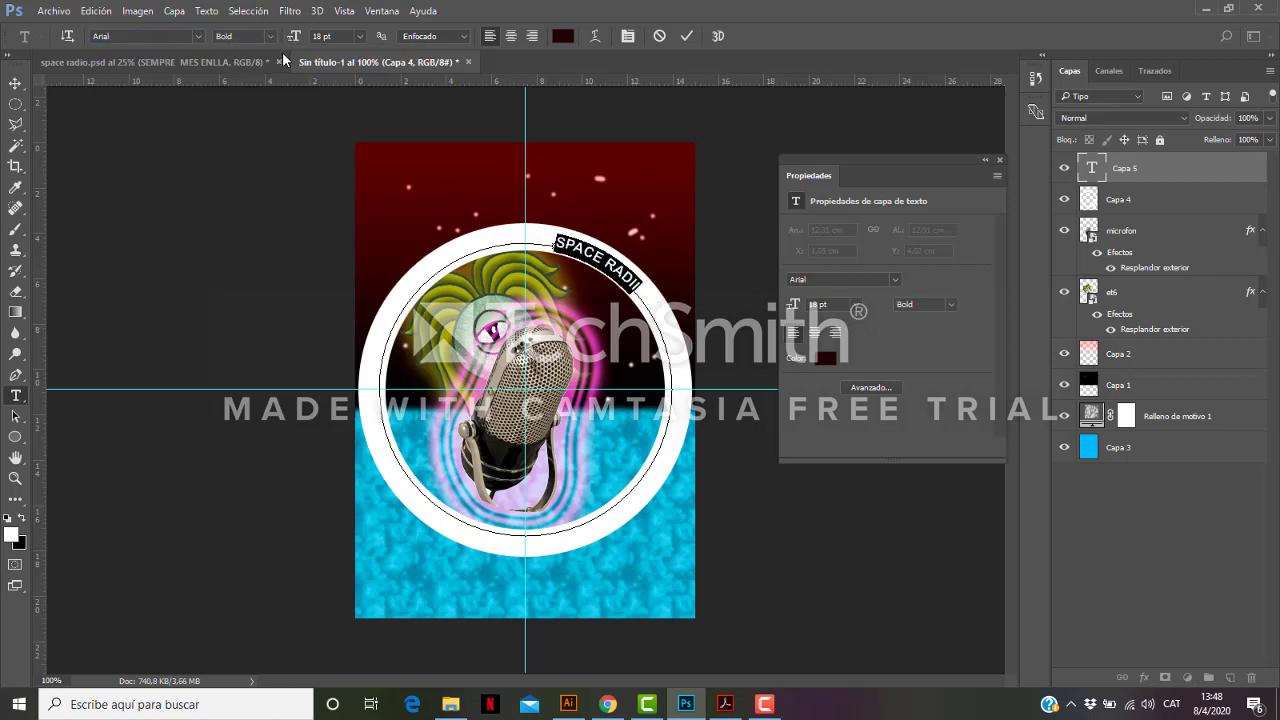
left_click(271, 38)
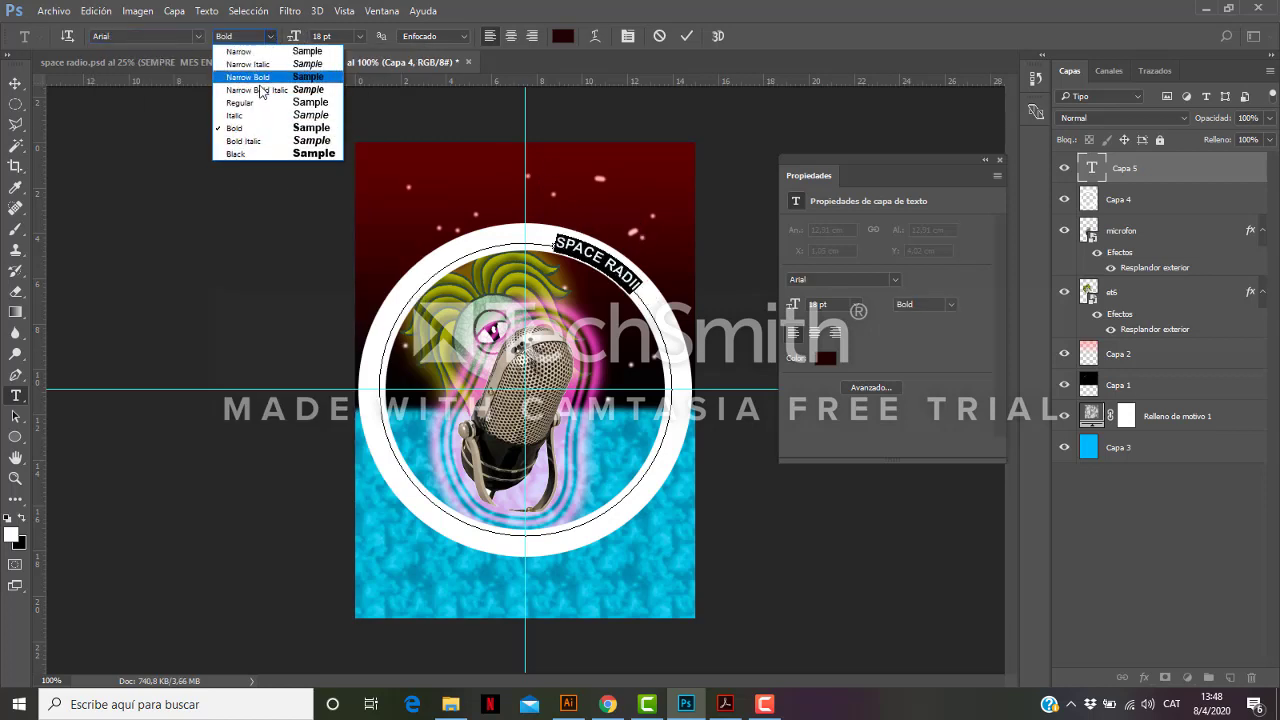
left_click(271, 152)
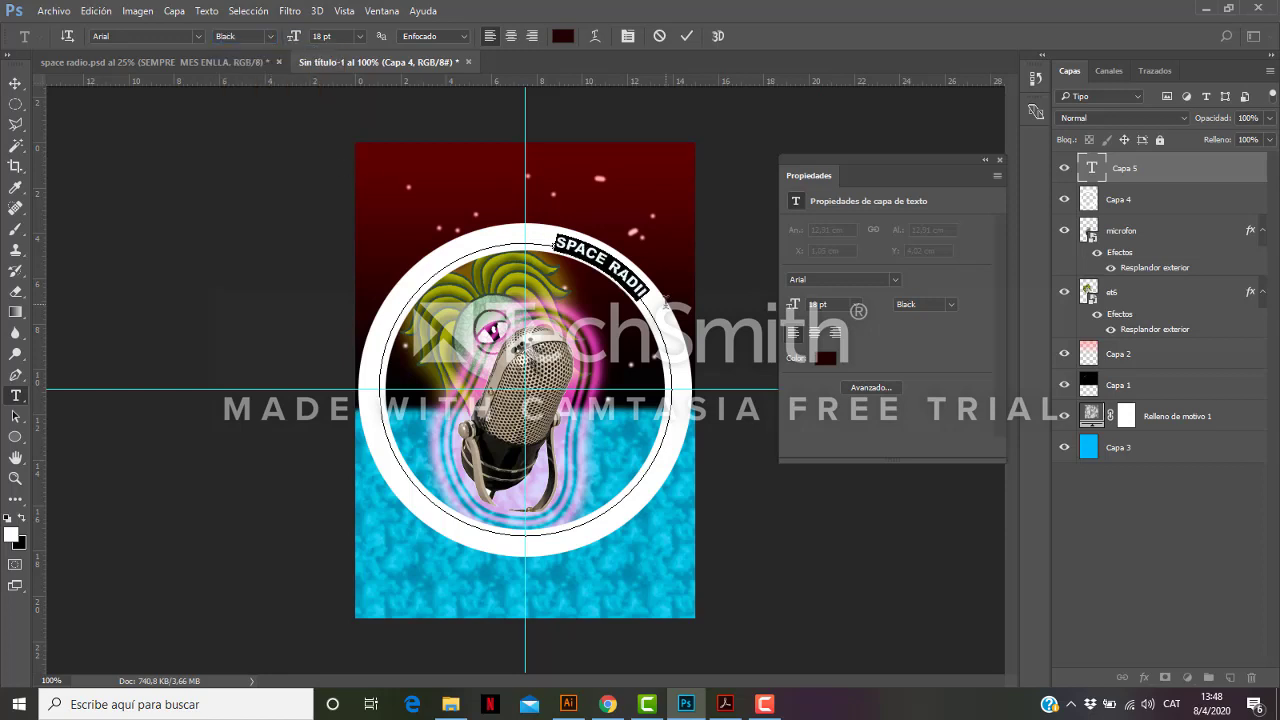
Correct the path text to read "SPACE RADIO -", copy it and paste it six times around the ring.
left_click(649, 298)
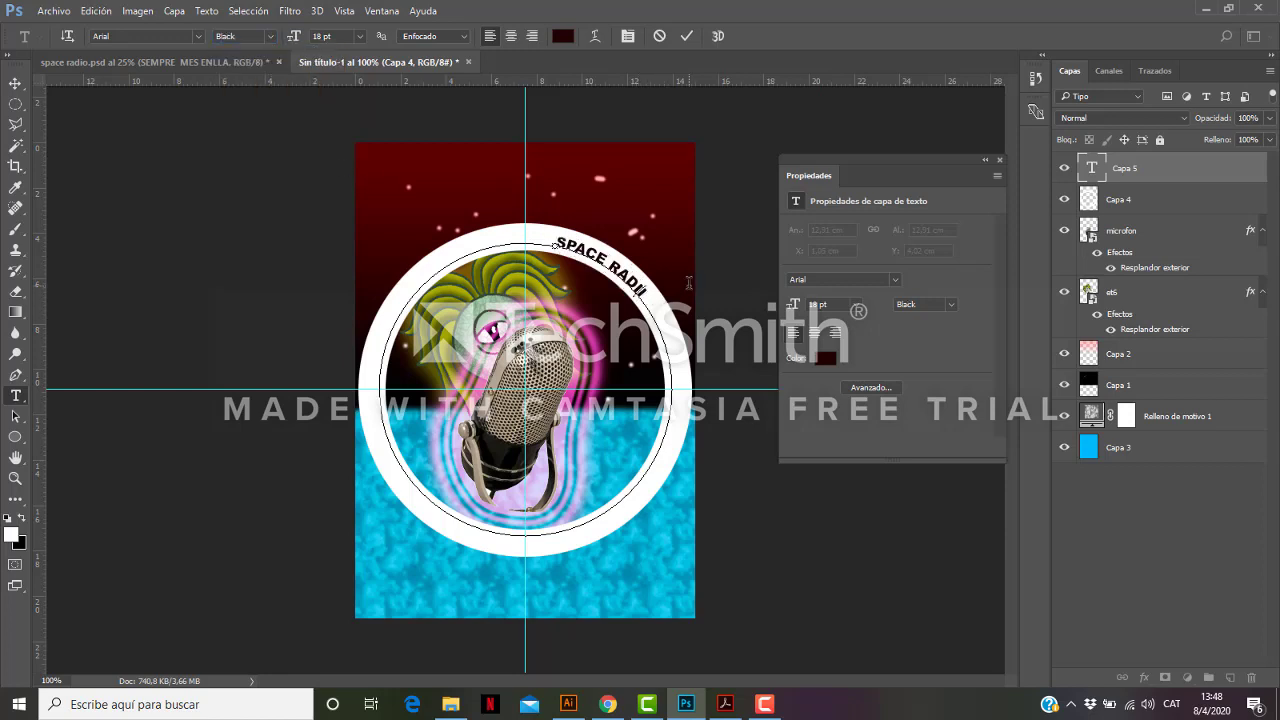
type("O")
left_click_drag(654, 306, 558, 240)
key("ctrl+c")
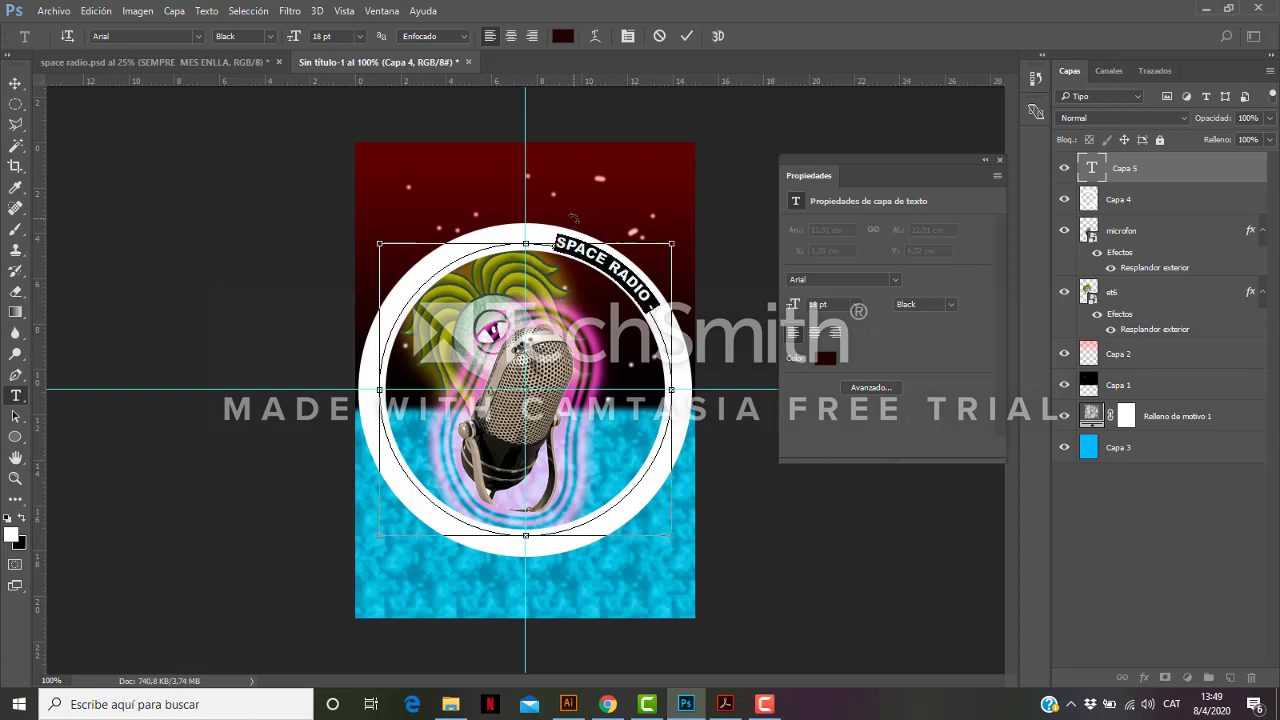
left_click(652, 306)
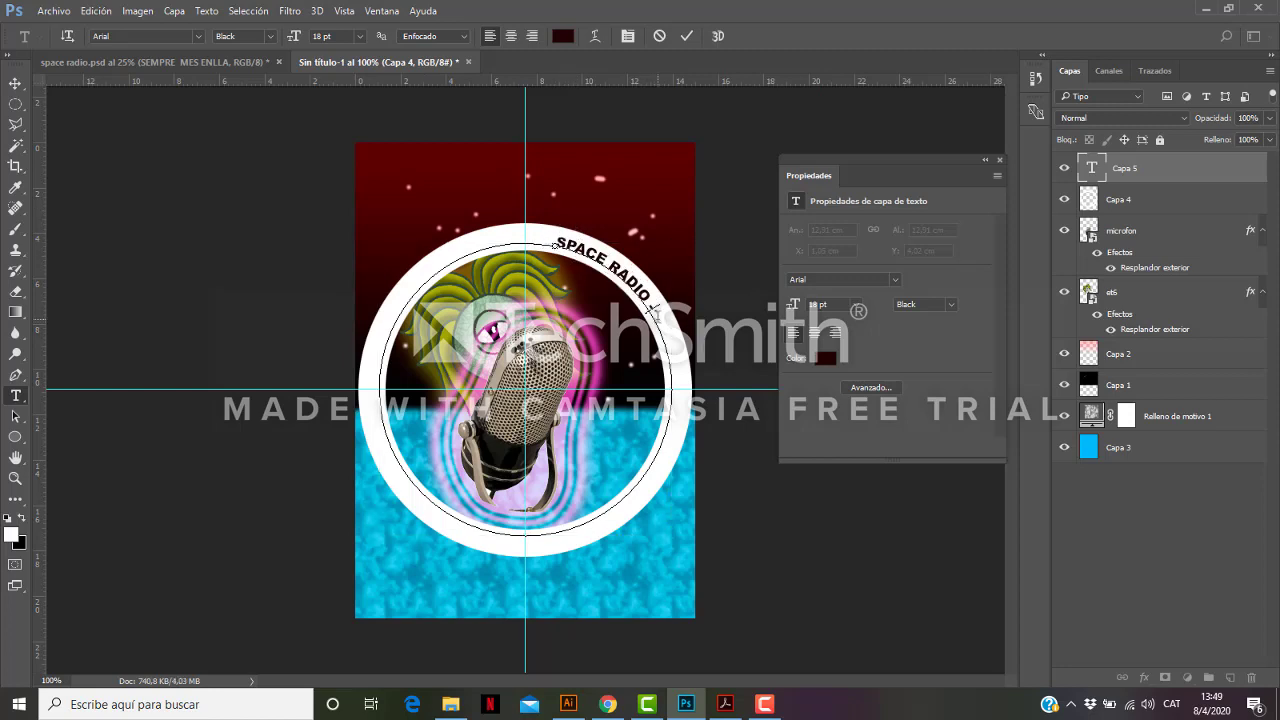
key("ctrl+v")
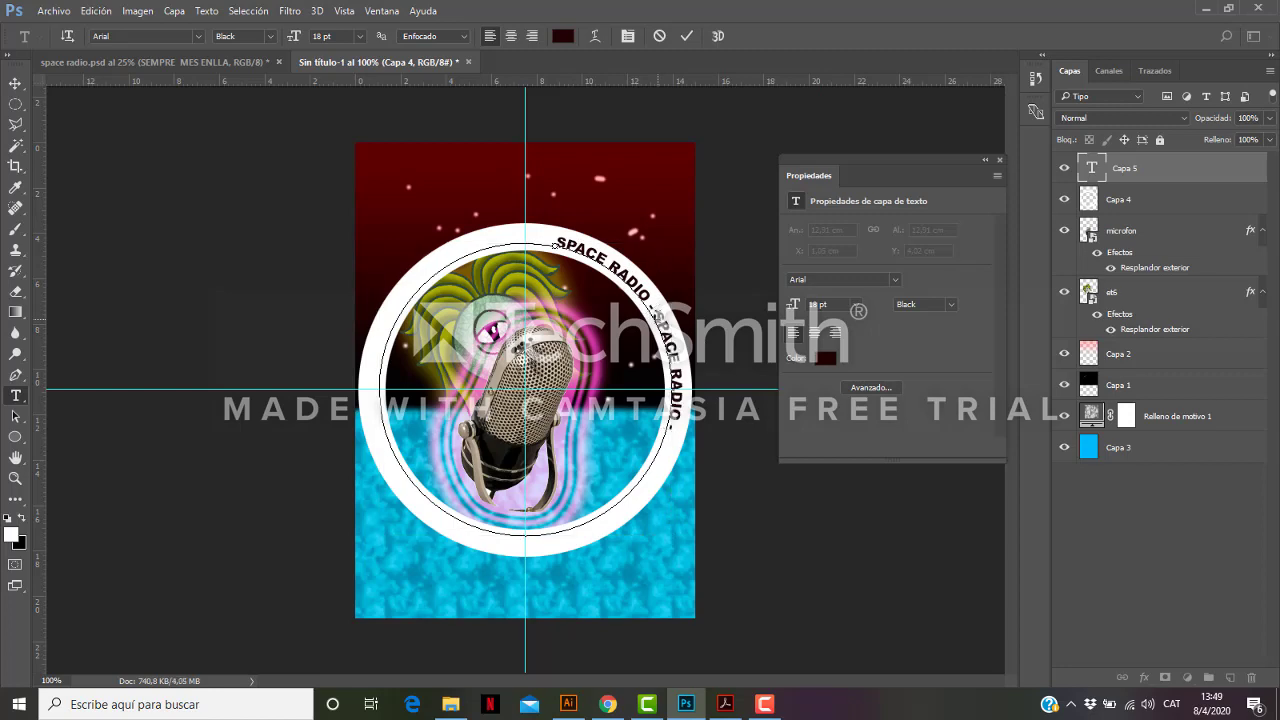
key("ctrl+v")
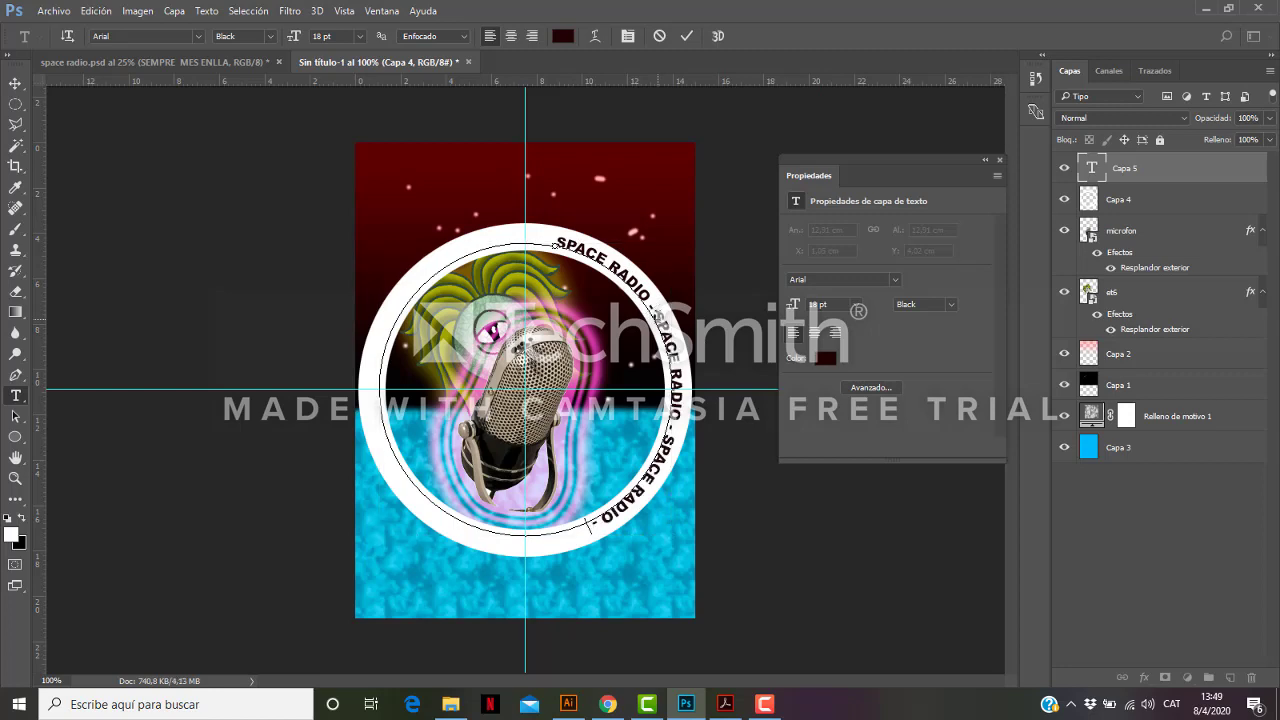
key("ctrl+v")
key("ctrl+v")
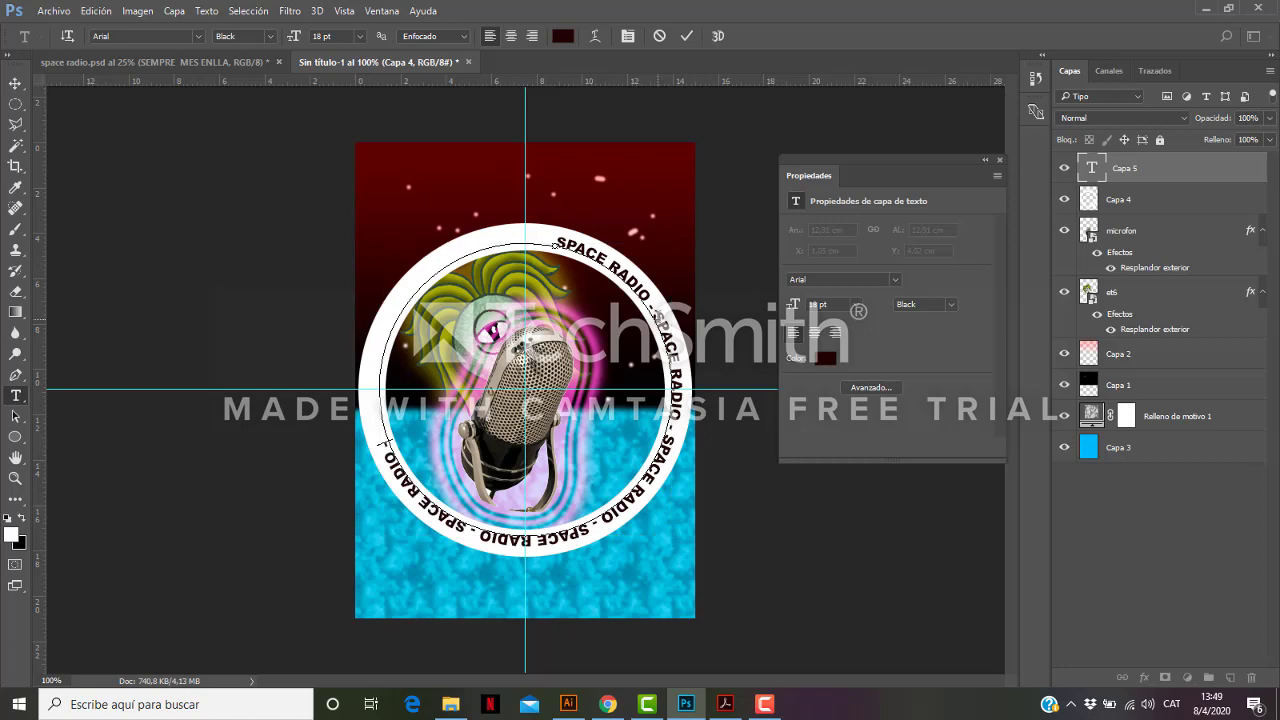
key("ctrl+v")
key("ctrl+v")
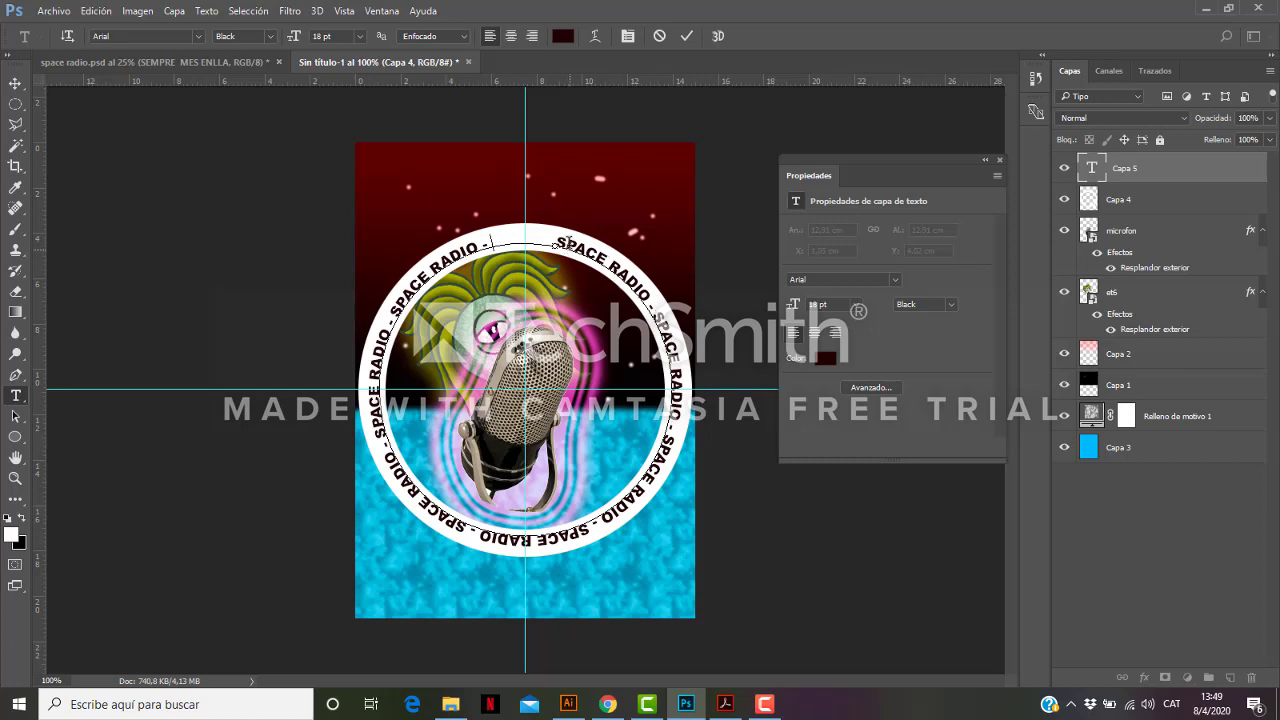
Select the whole ring text, try sizes of 20 and 21 pt, settle on 19 pt and commit the text.
left_click_drag(557, 241, 510, 260)
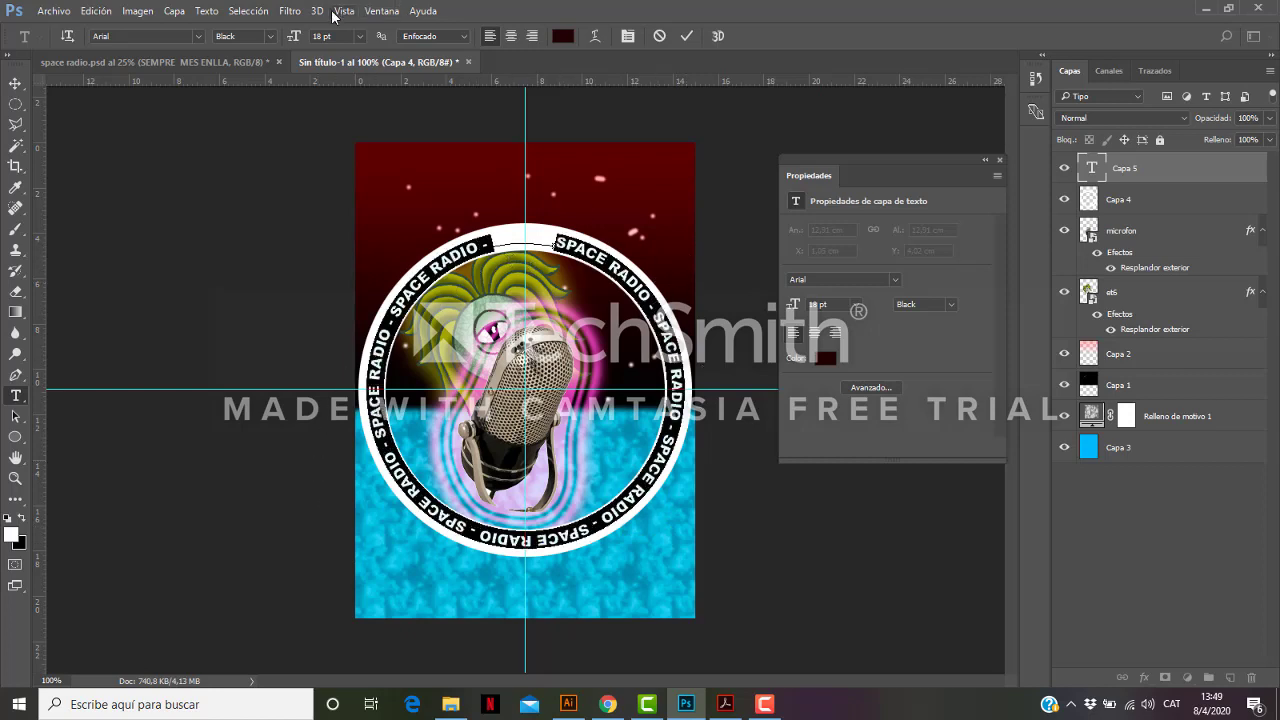
left_click(359, 38)
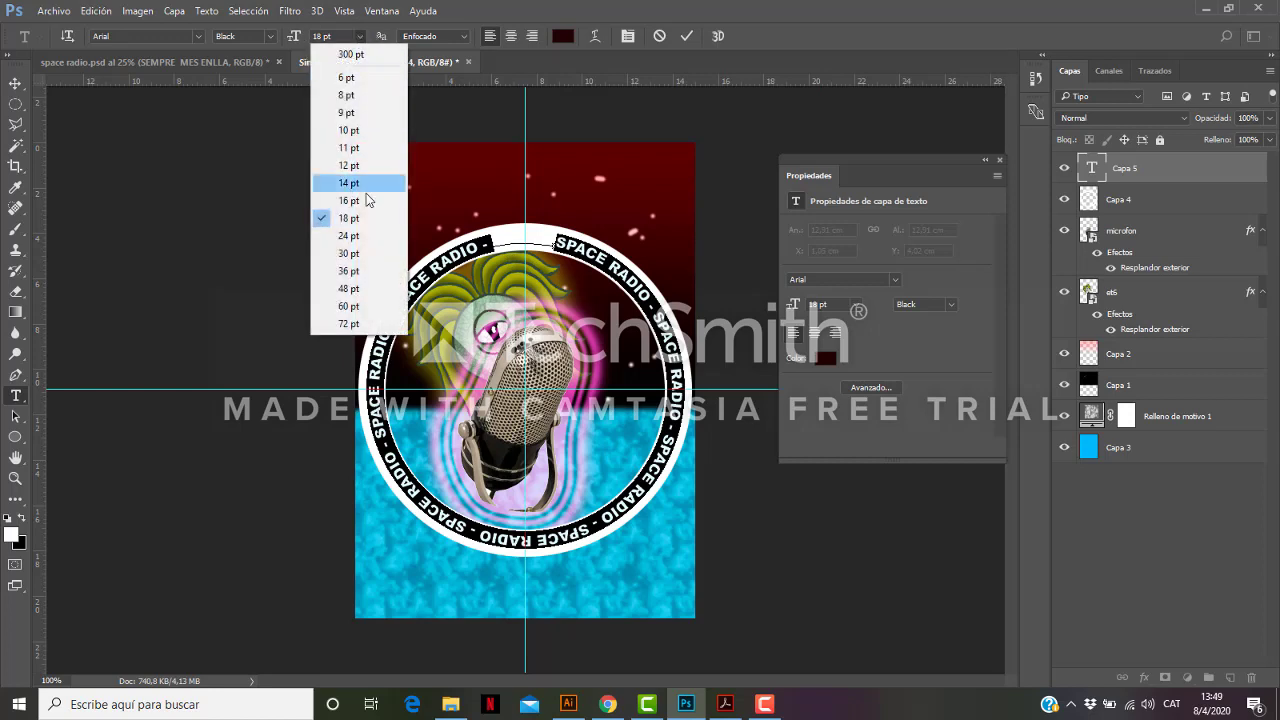
left_click(342, 45)
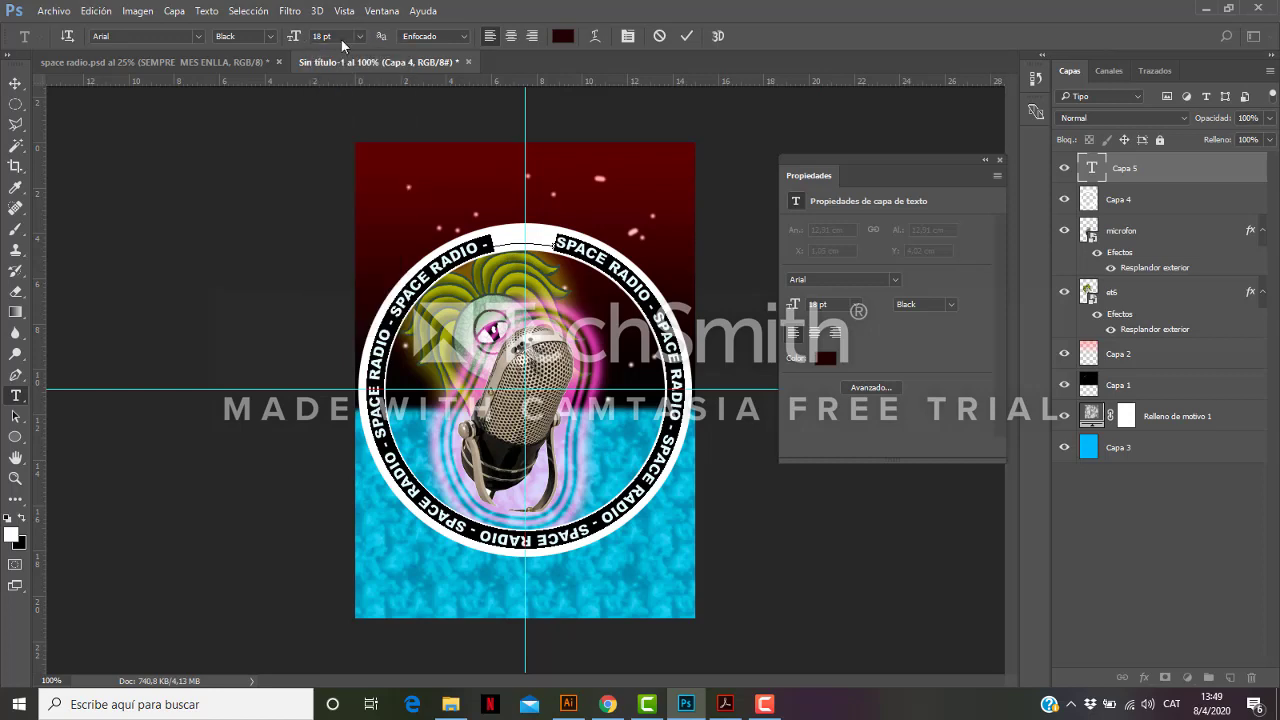
double_click(330, 36)
type("20")
key("Return")
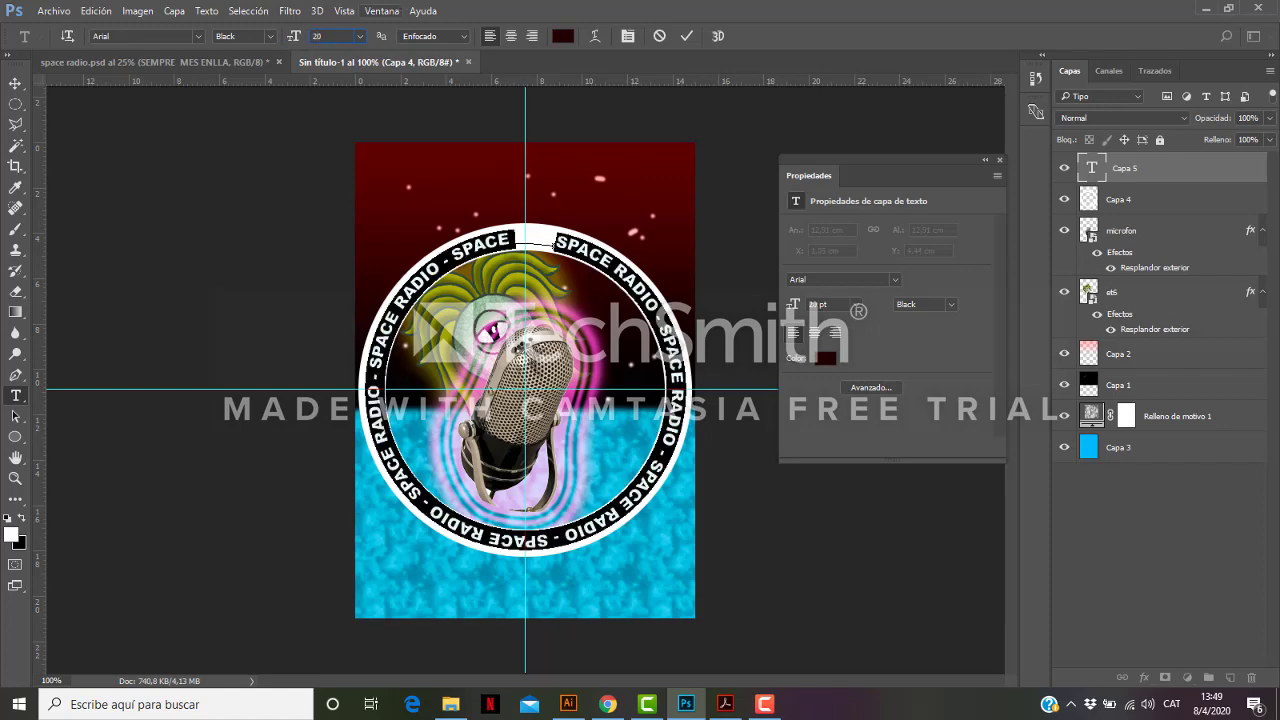
key("Up")
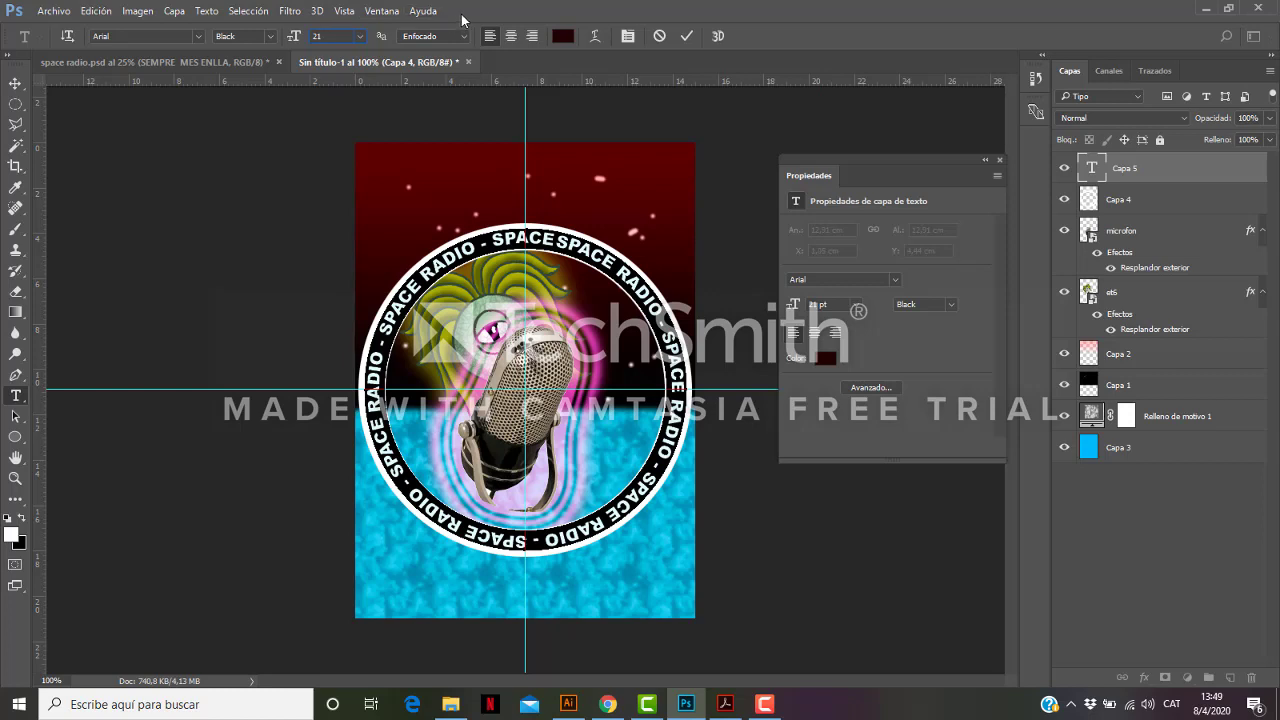
key("Down")
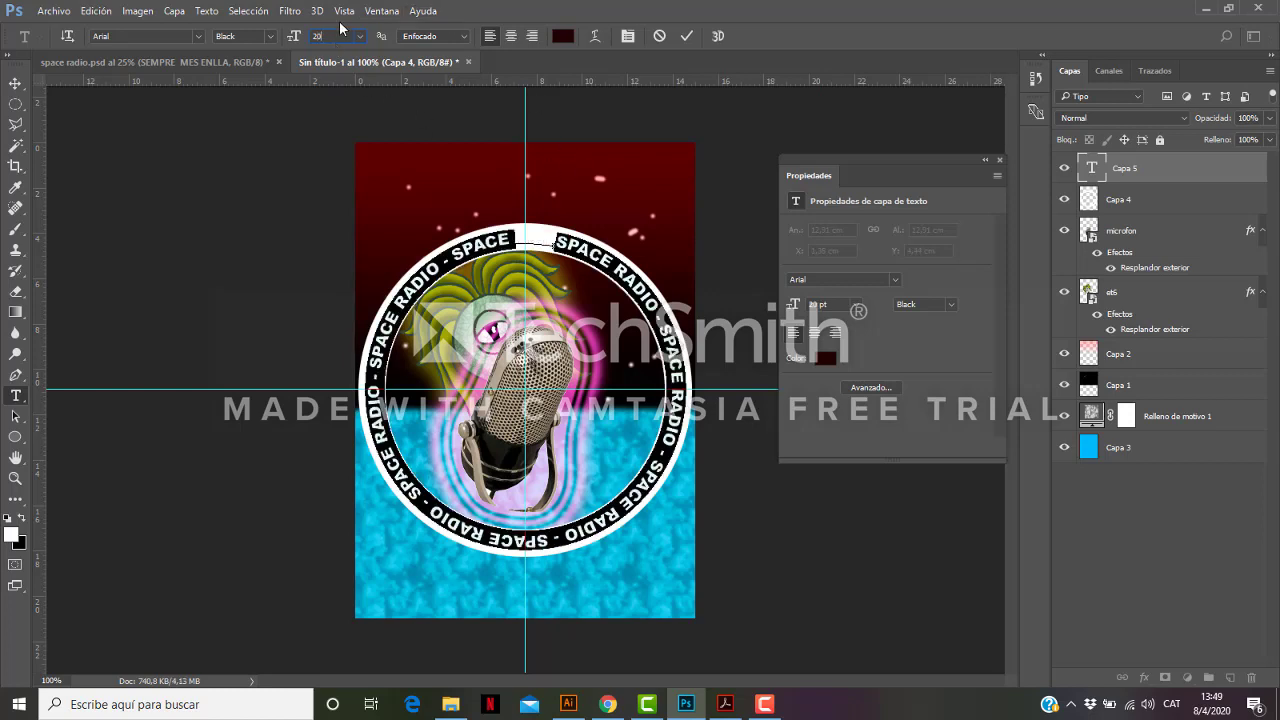
key("BackSpace")
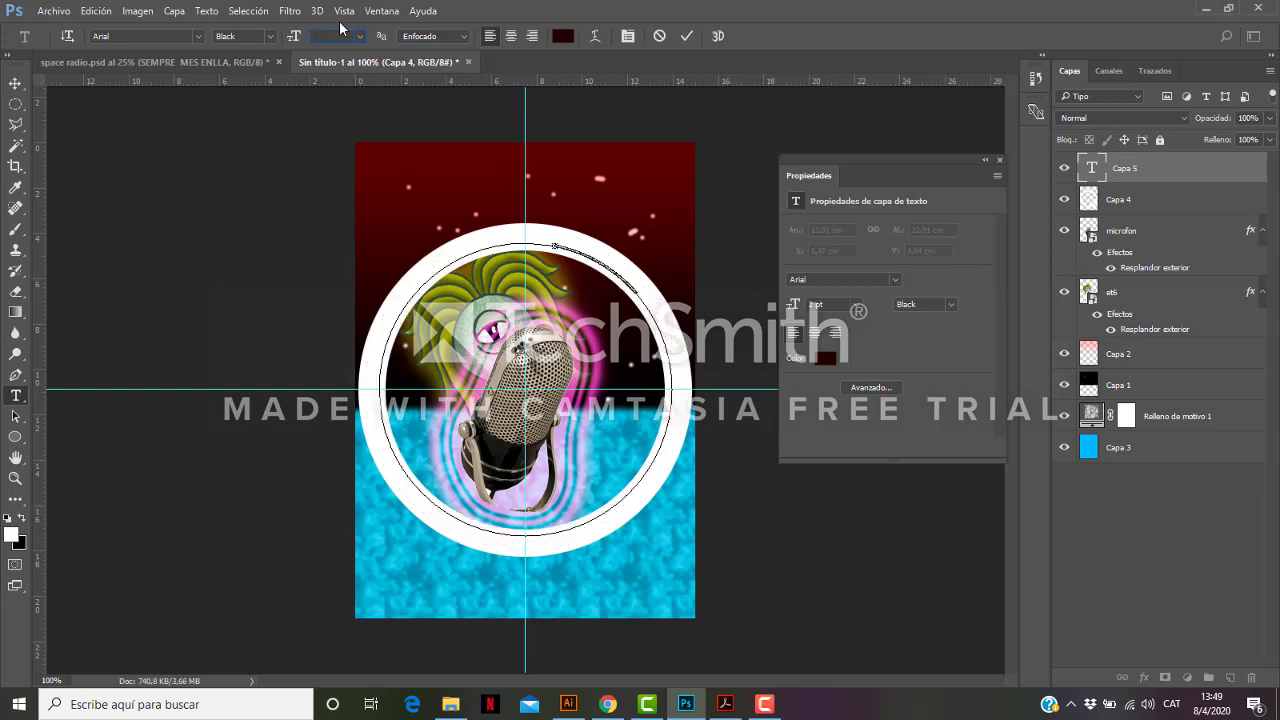
type("19")
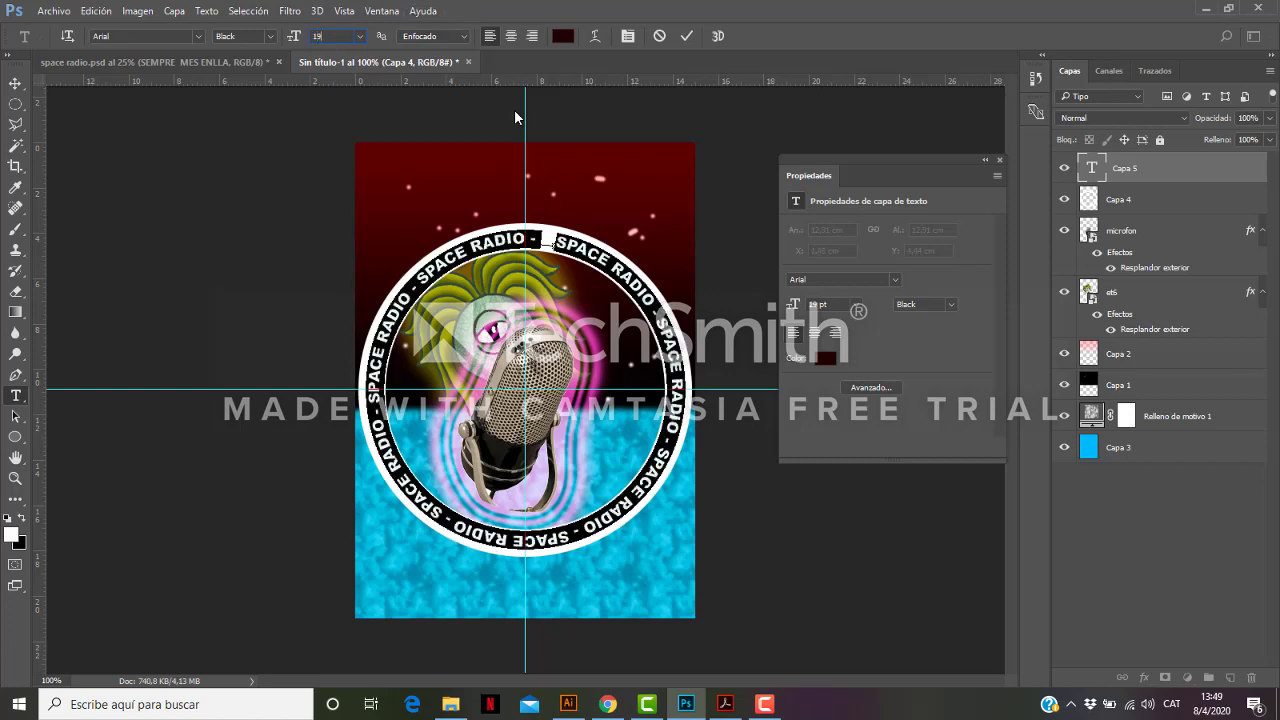
key("Return")
left_click(15, 83)
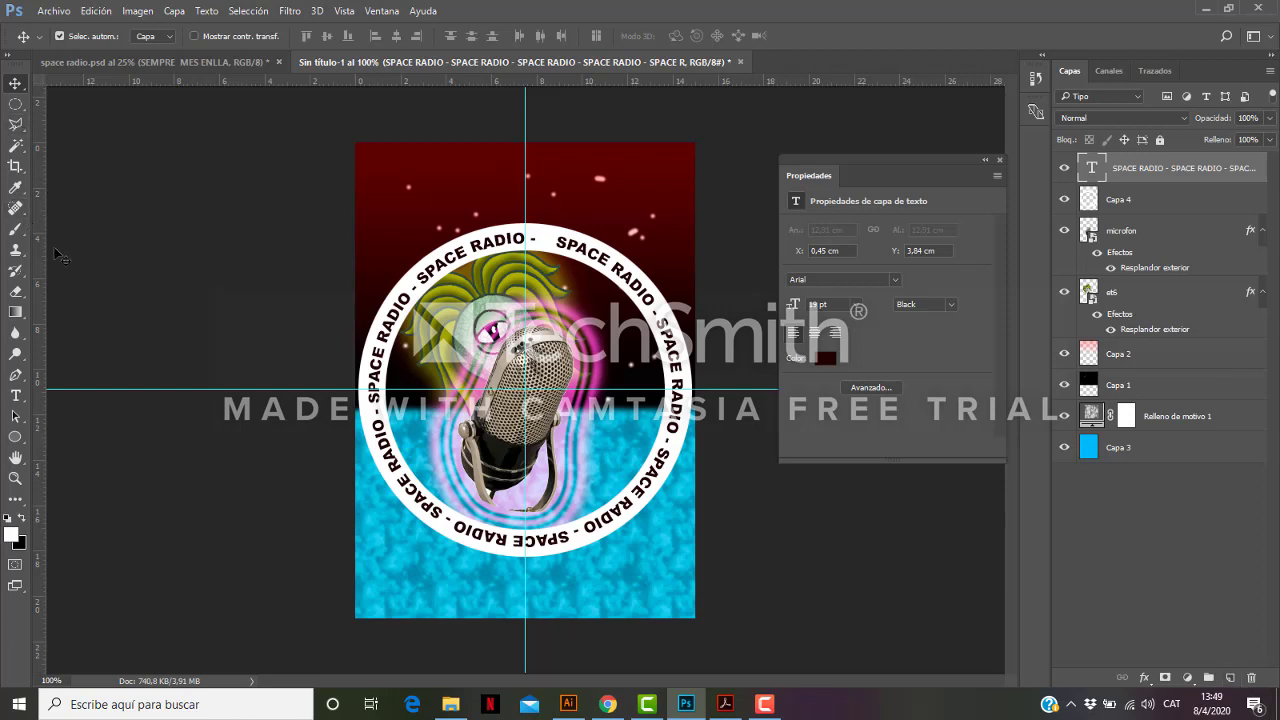
Draw a text box about 12 cm wide in the red sky above the ring and enter SEMPRE MES ENLLA.
left_click(15, 398)
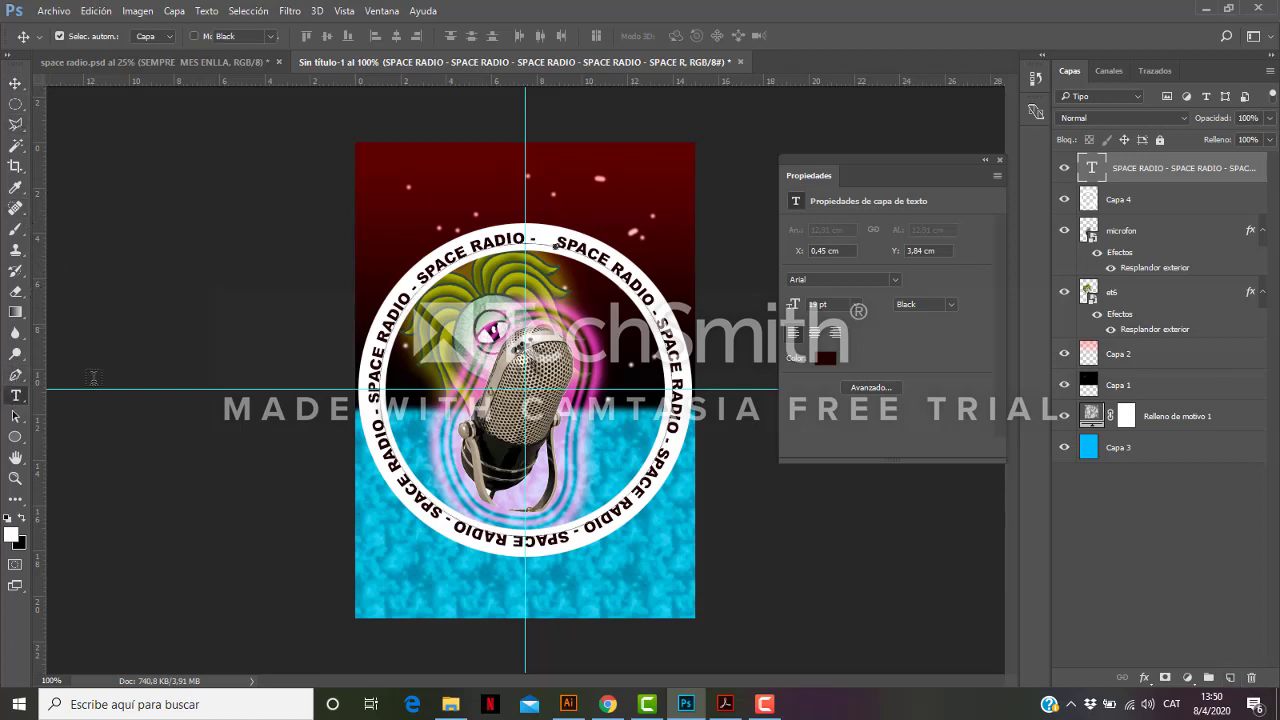
left_click_drag(670, 212, 671, 214)
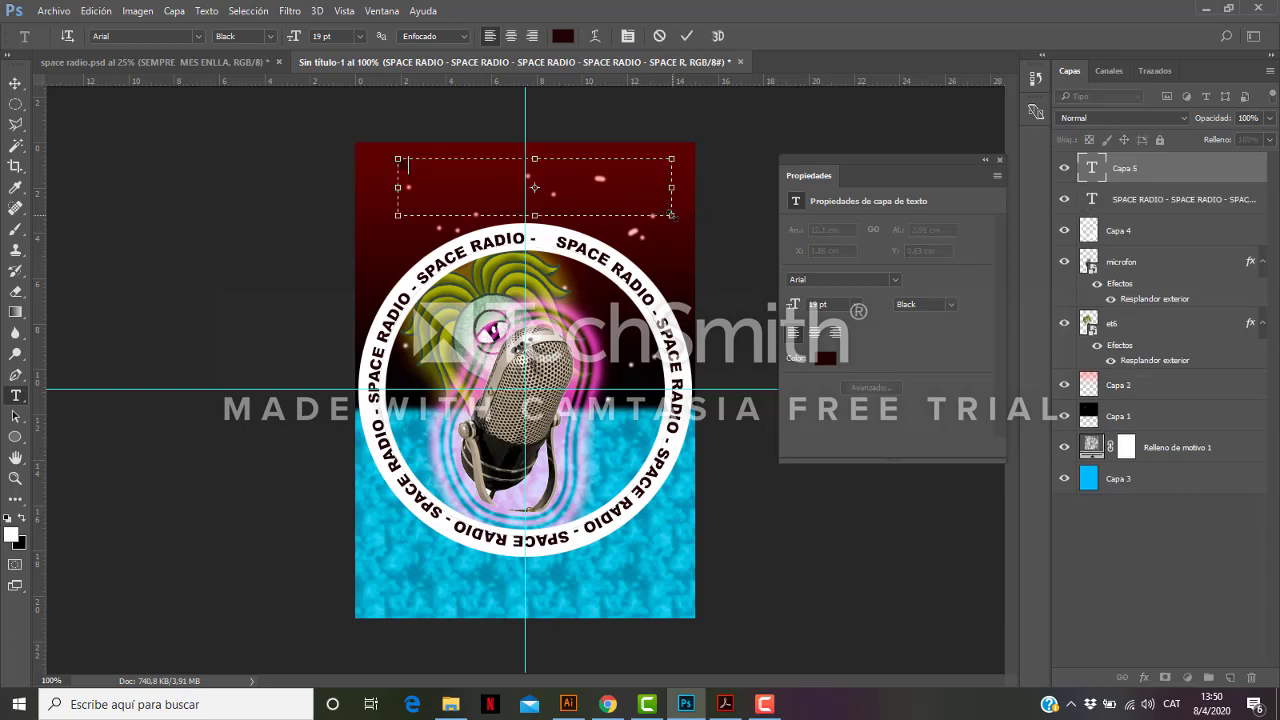
type("SEMPRE MES ENLL")
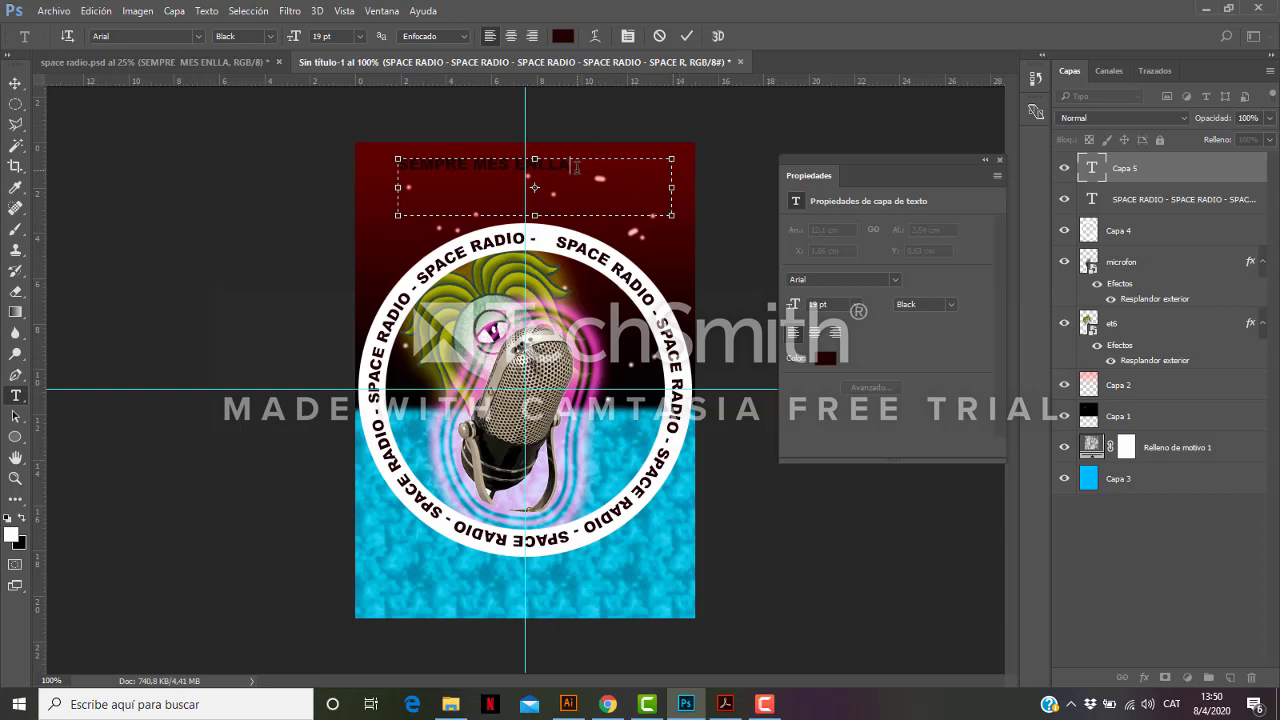
Select the entire SEMPRE MES ENLLA slogan and set its font size to 48 pt.
key("ctrl+a")
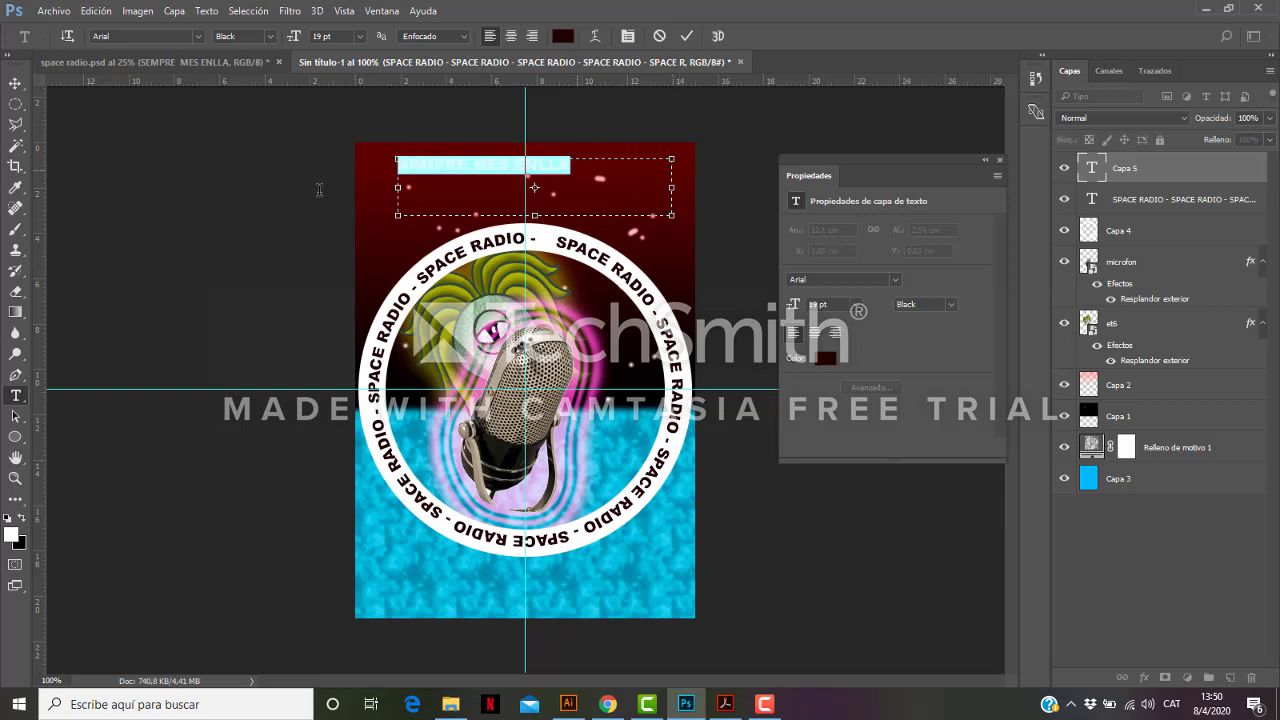
left_click(359, 36)
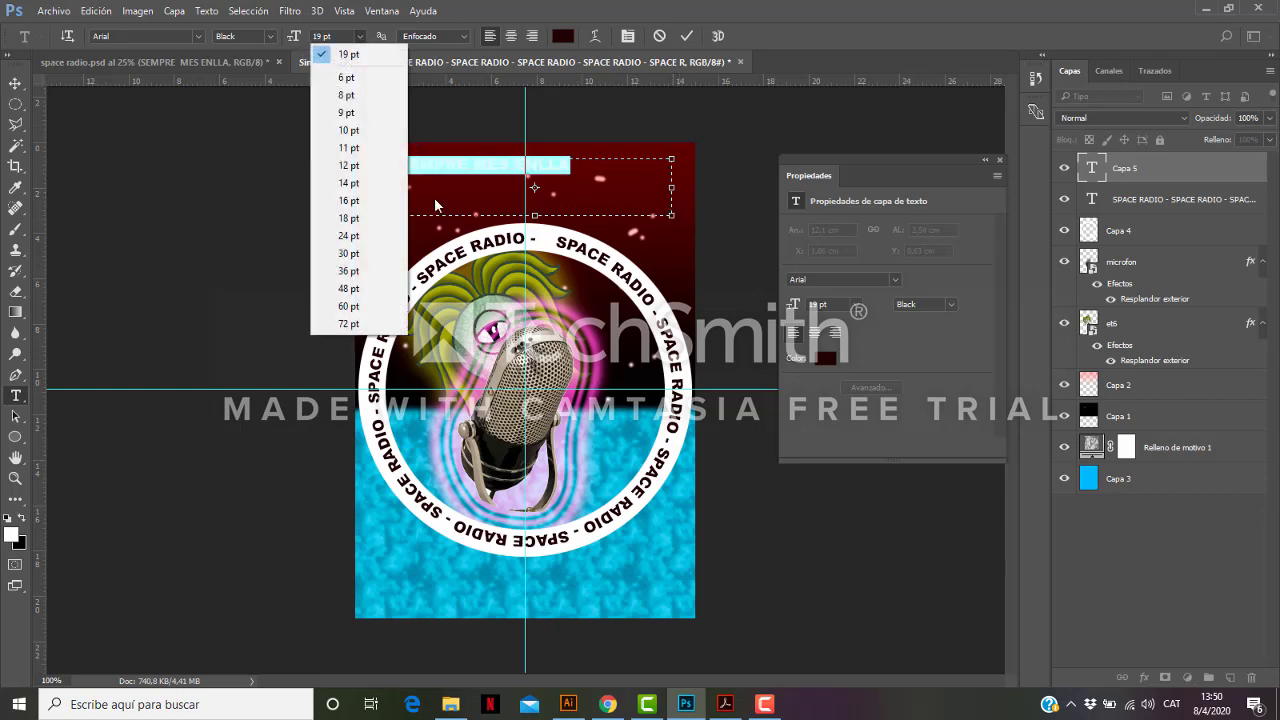
left_click(365, 289)
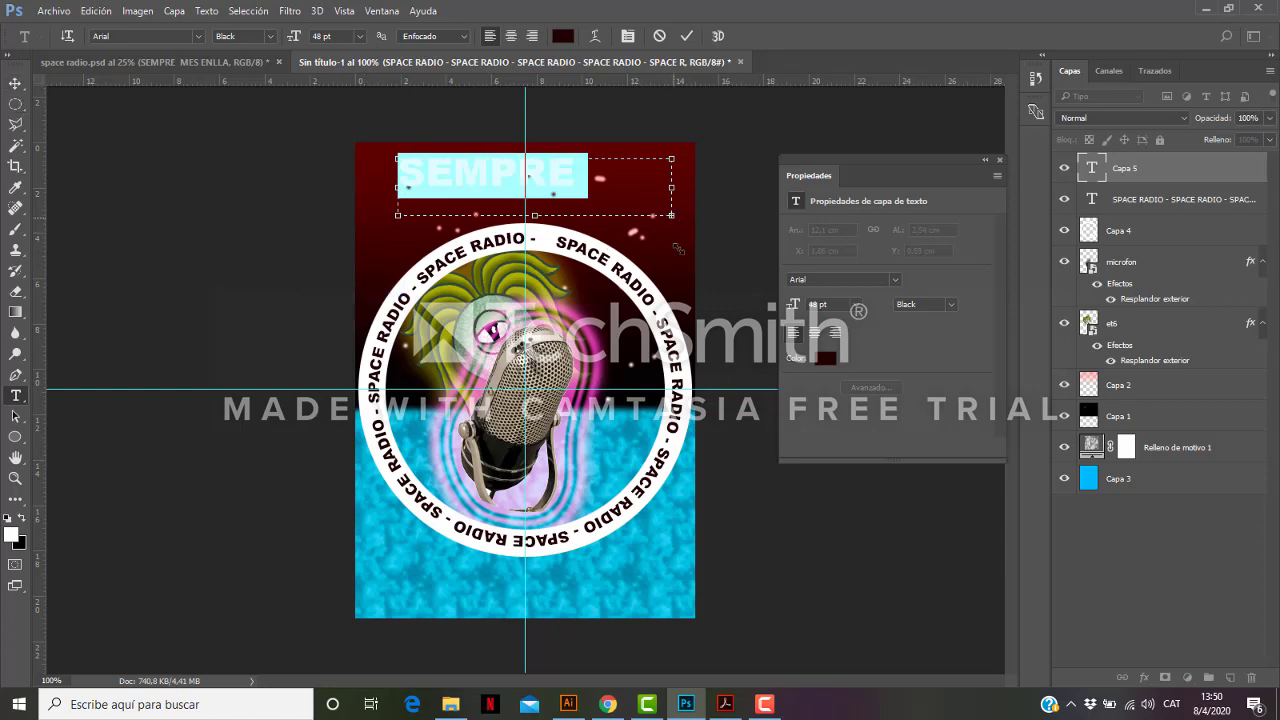
Enlarge the slogan's text box to about 12.6 by 5.7 cm and break the line before MES ENLLA.
left_click_drag(671, 215, 682, 287)
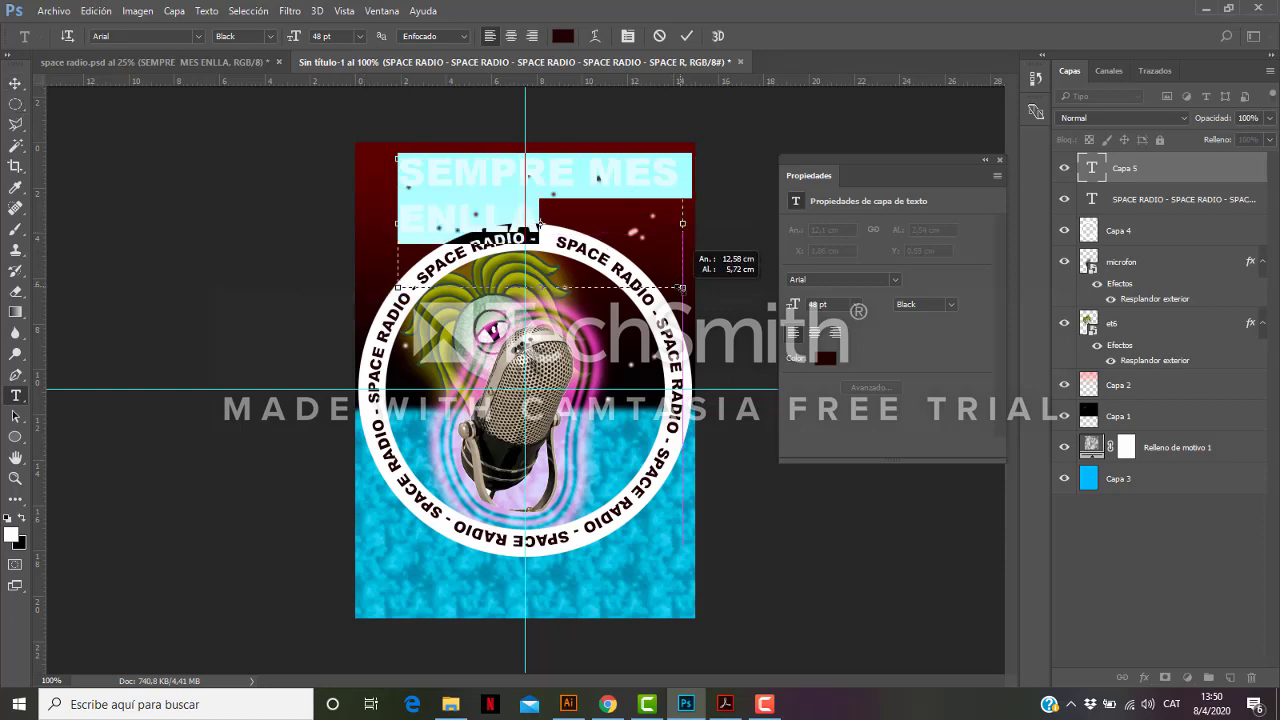
left_click(594, 172)
key("Return")
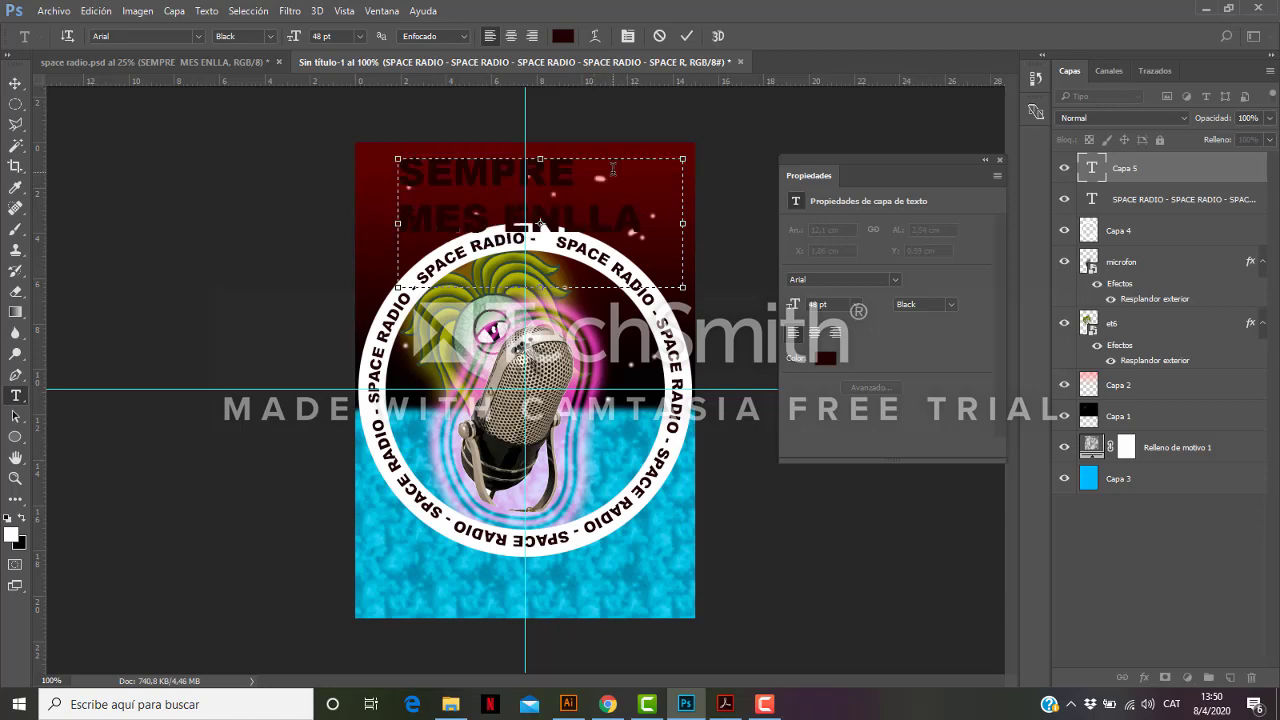
Centre-align both lines of the slogan and shift the text layer onto the poster's vertical guide.
left_click_drag(641, 232, 396, 192)
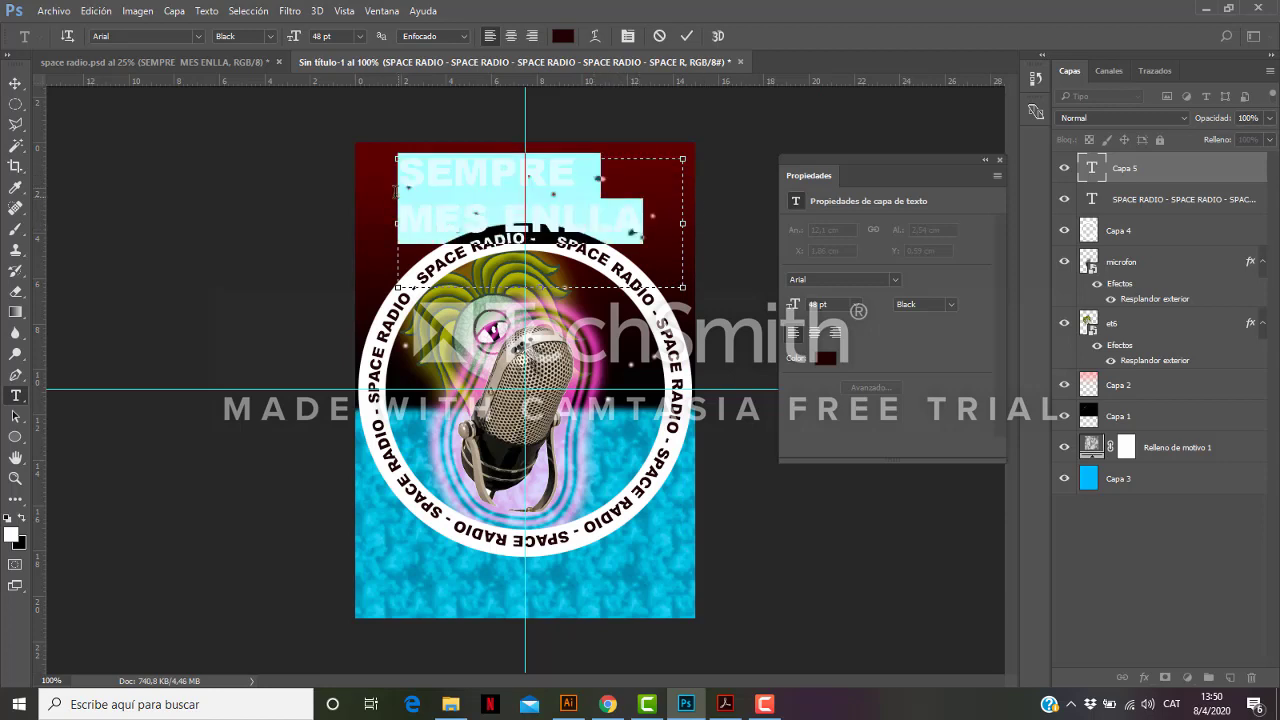
left_click(510, 38)
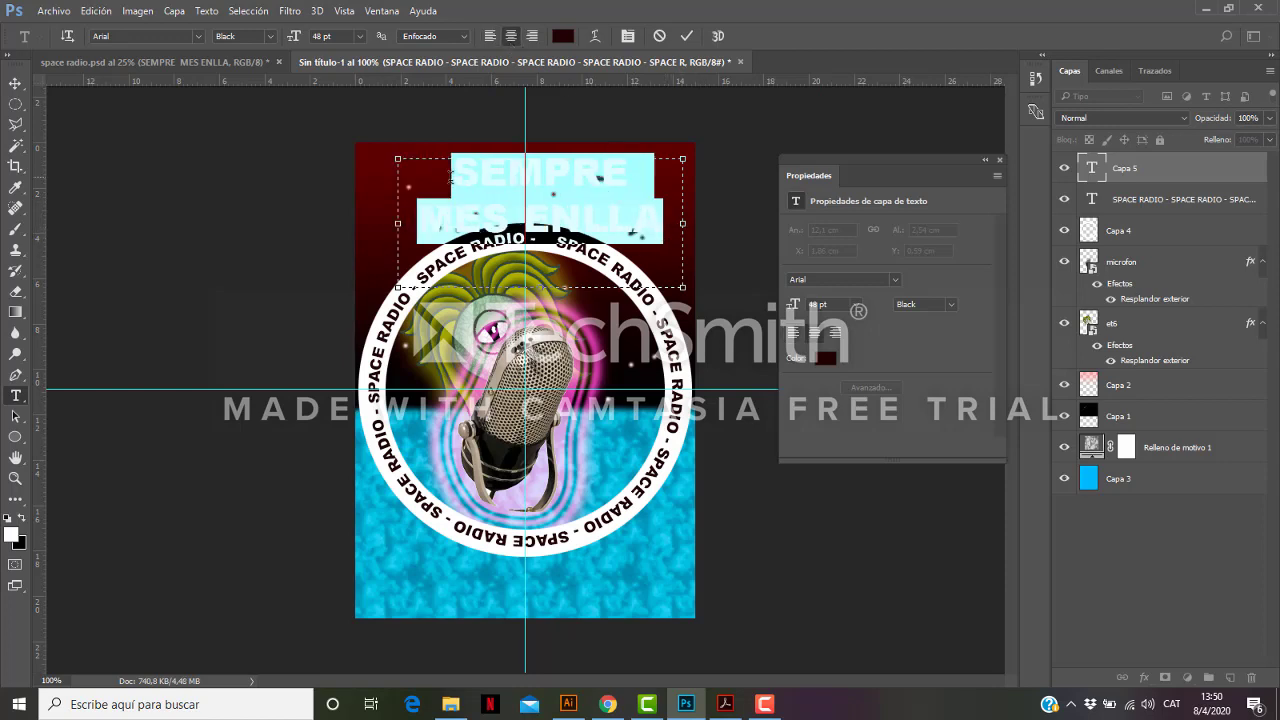
left_click(15, 83)
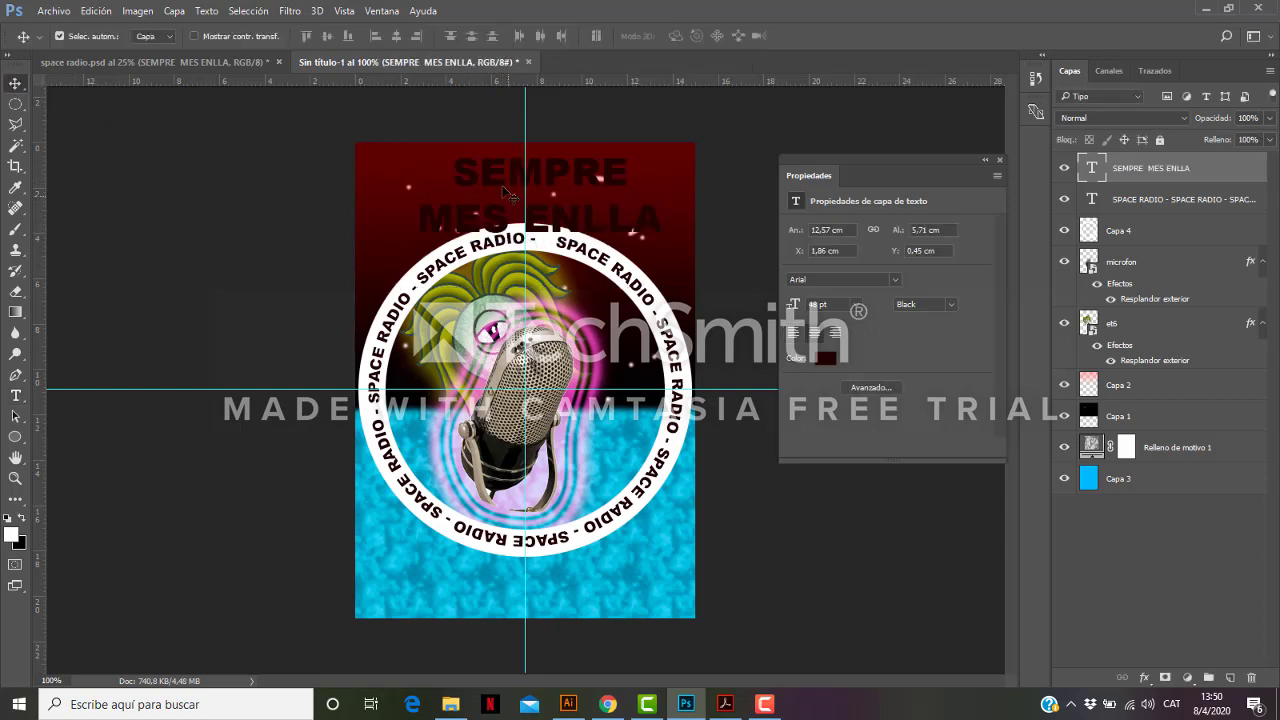
left_click_drag(506, 190, 470, 183)
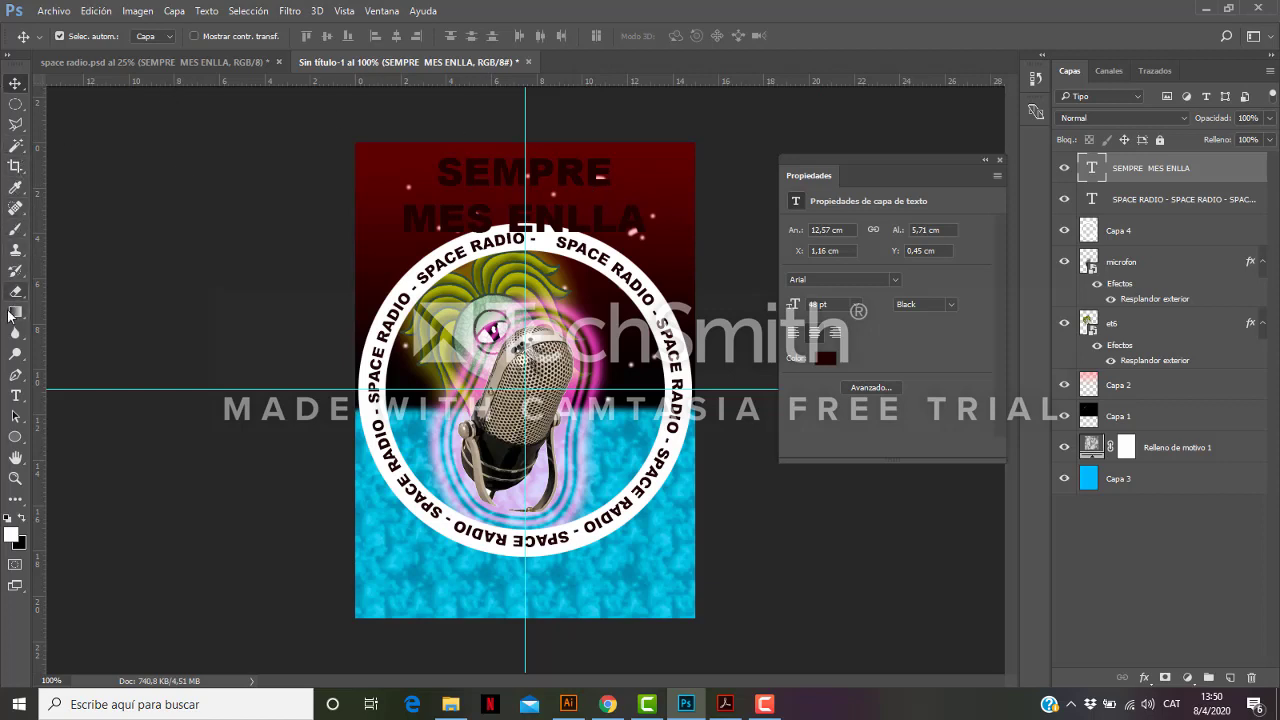
left_click(15, 396)
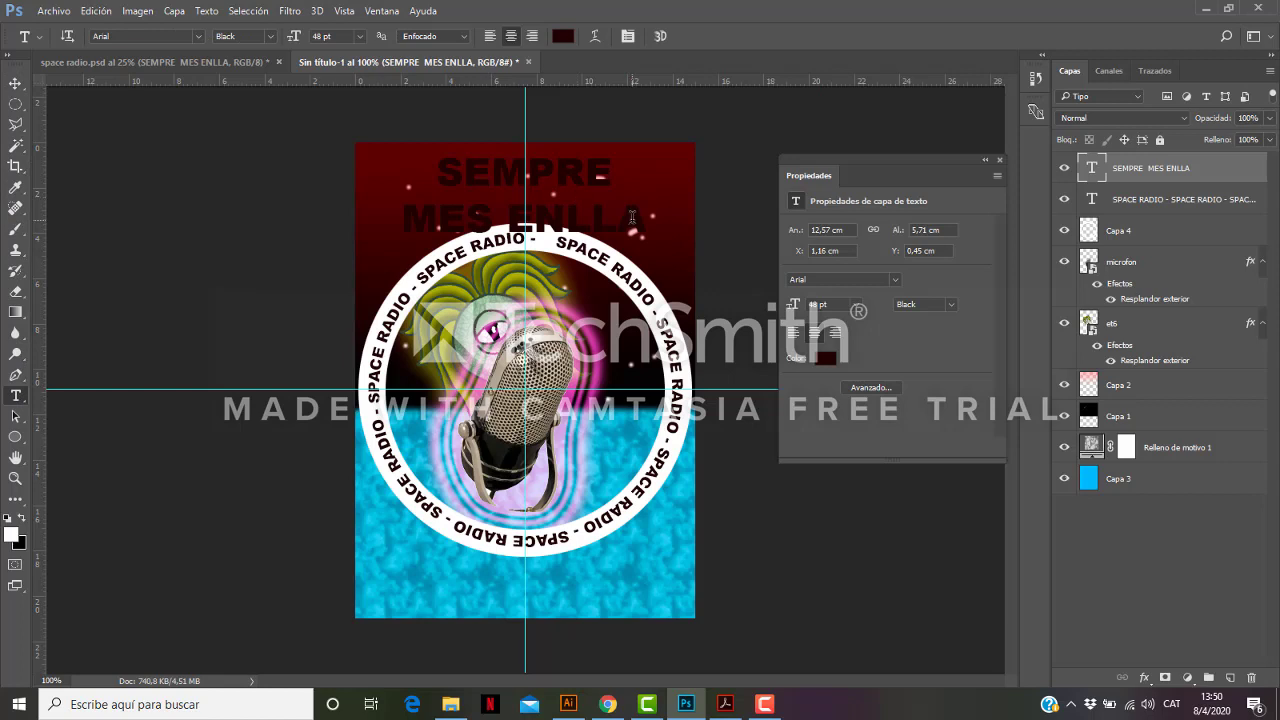
left_click_drag(632, 216, 287, 76)
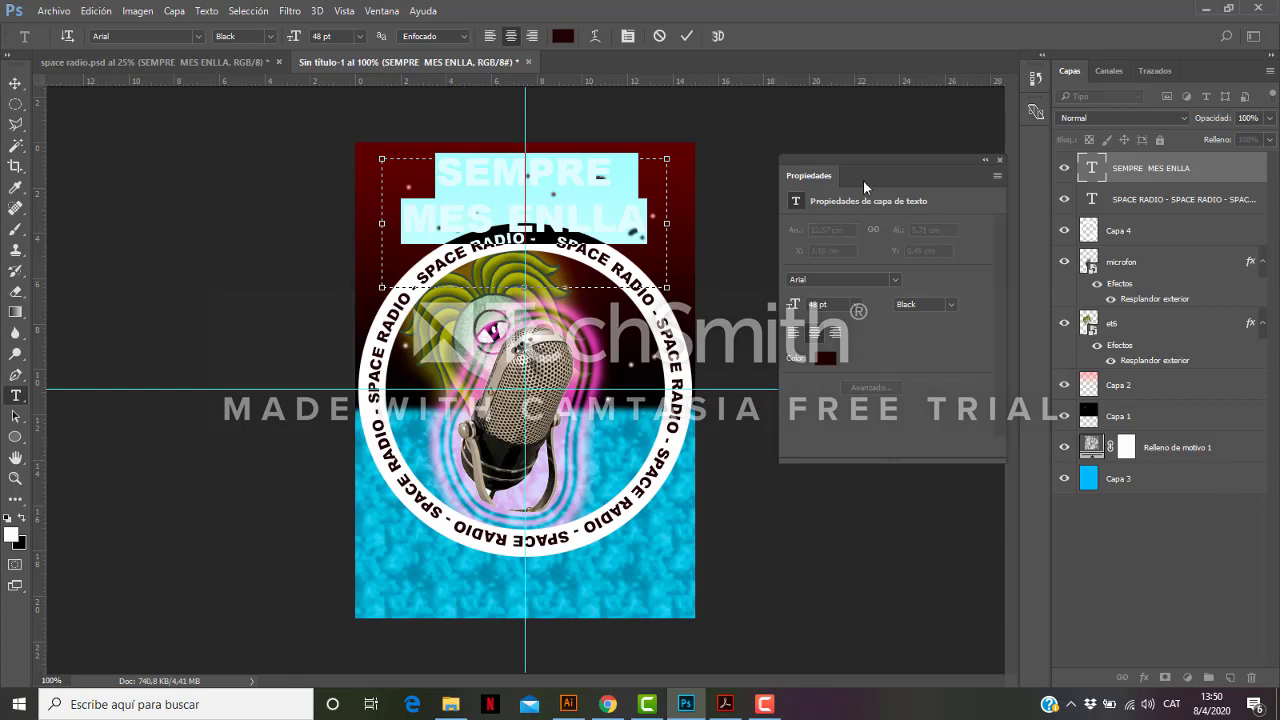
left_click(596, 37)
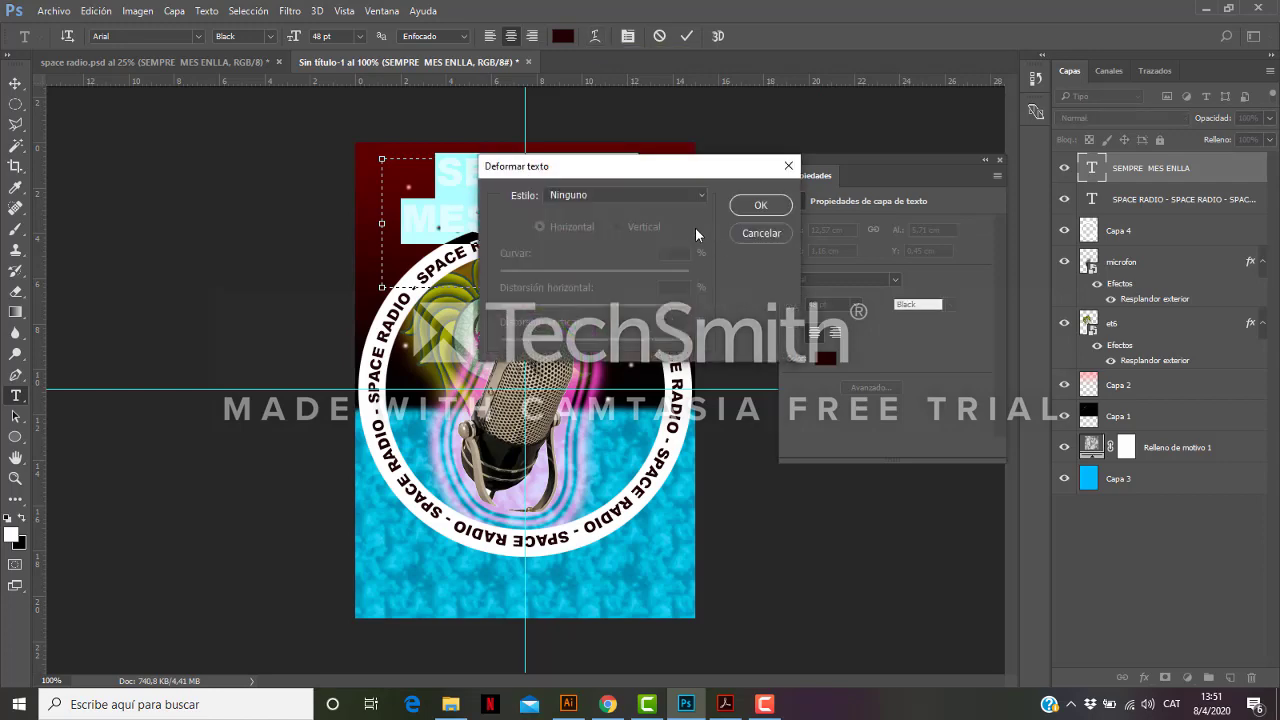
left_click(769, 234)
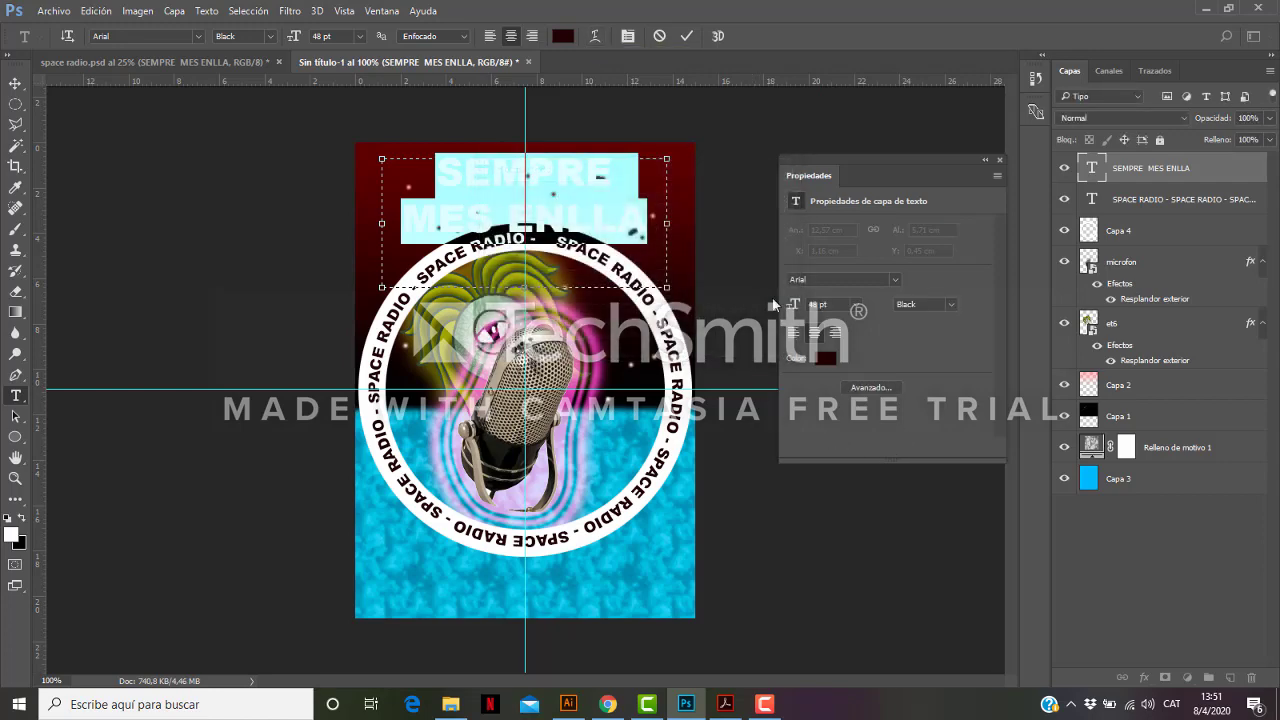
left_click(740, 277)
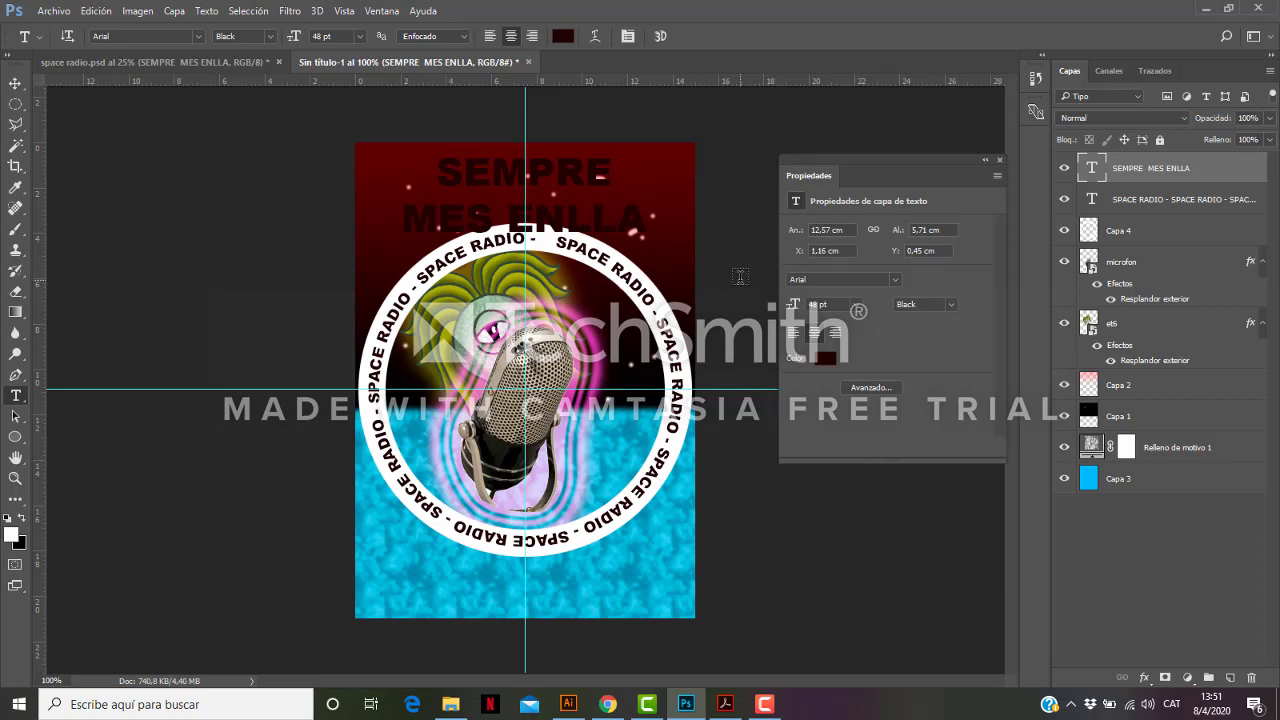
left_click(141, 59)
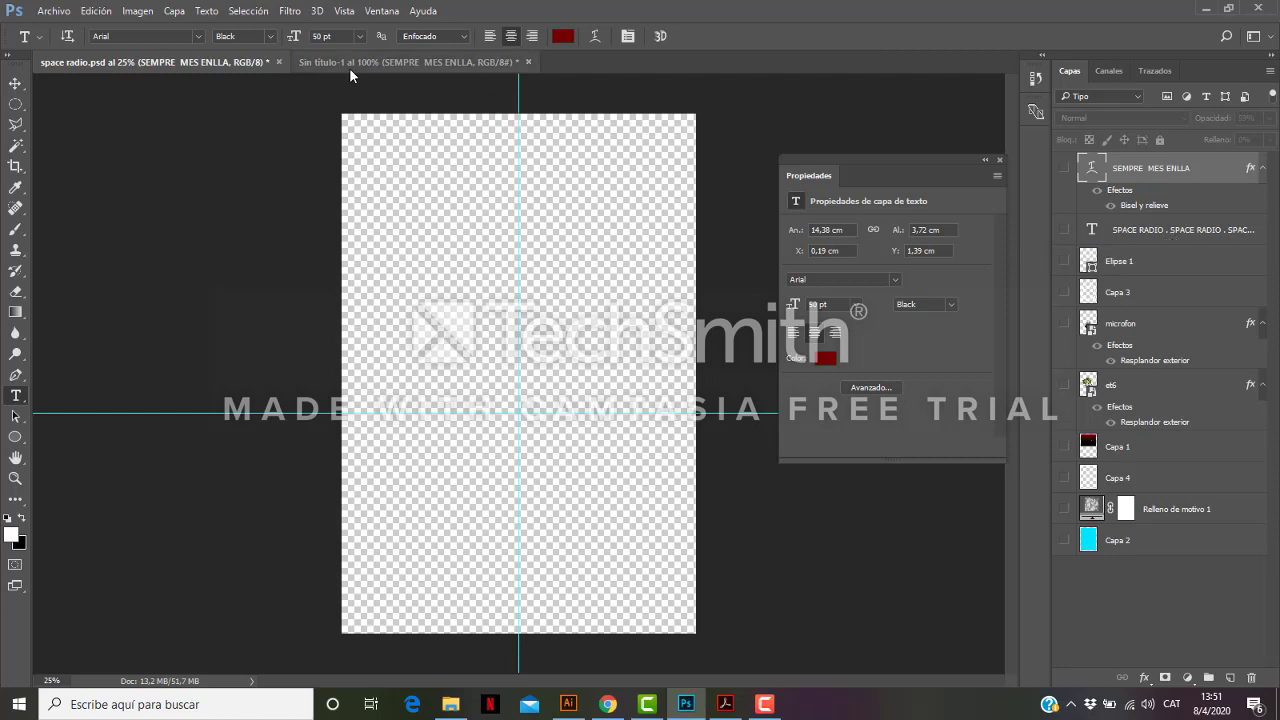
left_click(388, 63)
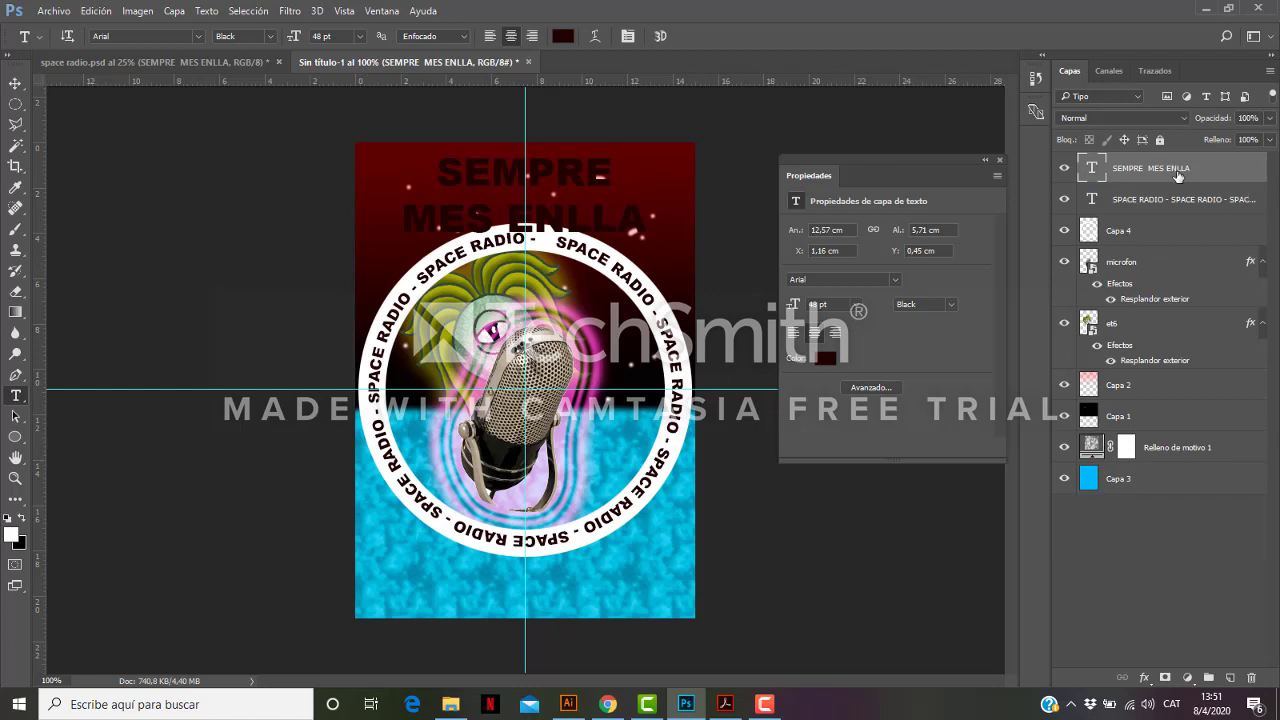
Add a Bisel y relieve effect to the SEMPRE MES ENLLA layer with size 13 px and soften 3 px.
left_click(1145, 678)
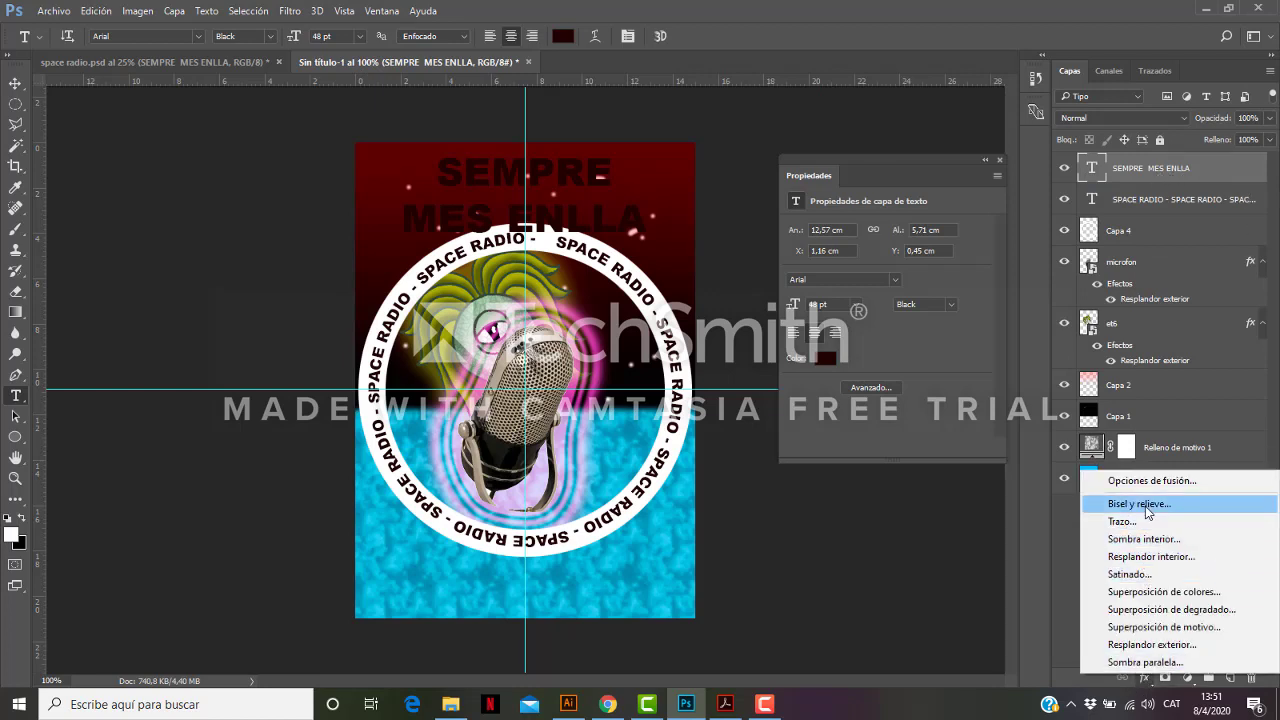
left_click(898, 596)
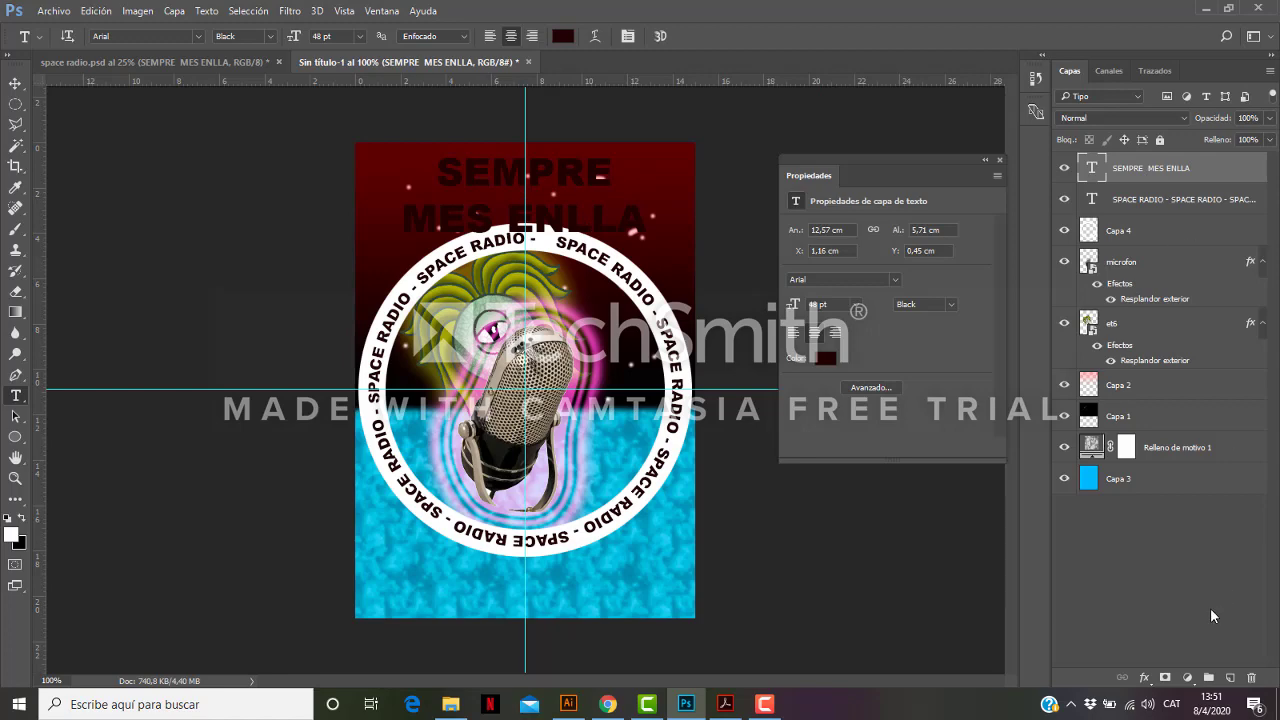
left_click(1144, 678)
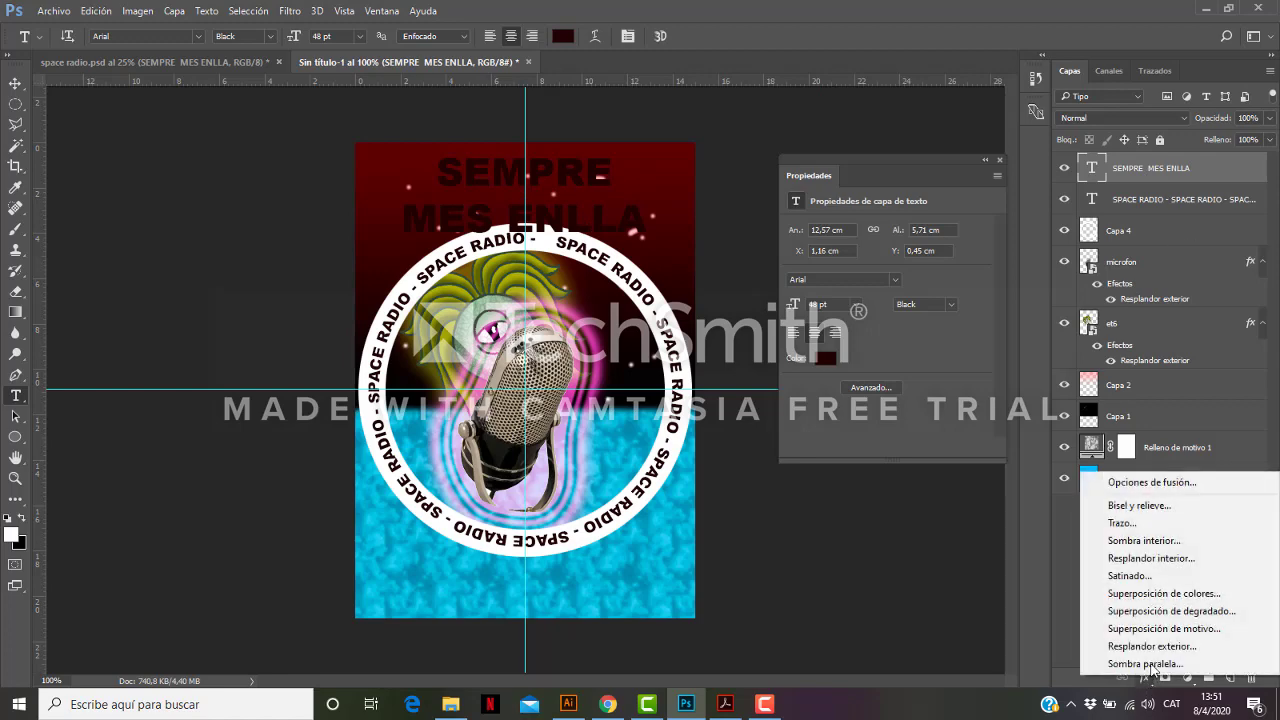
left_click(1176, 508)
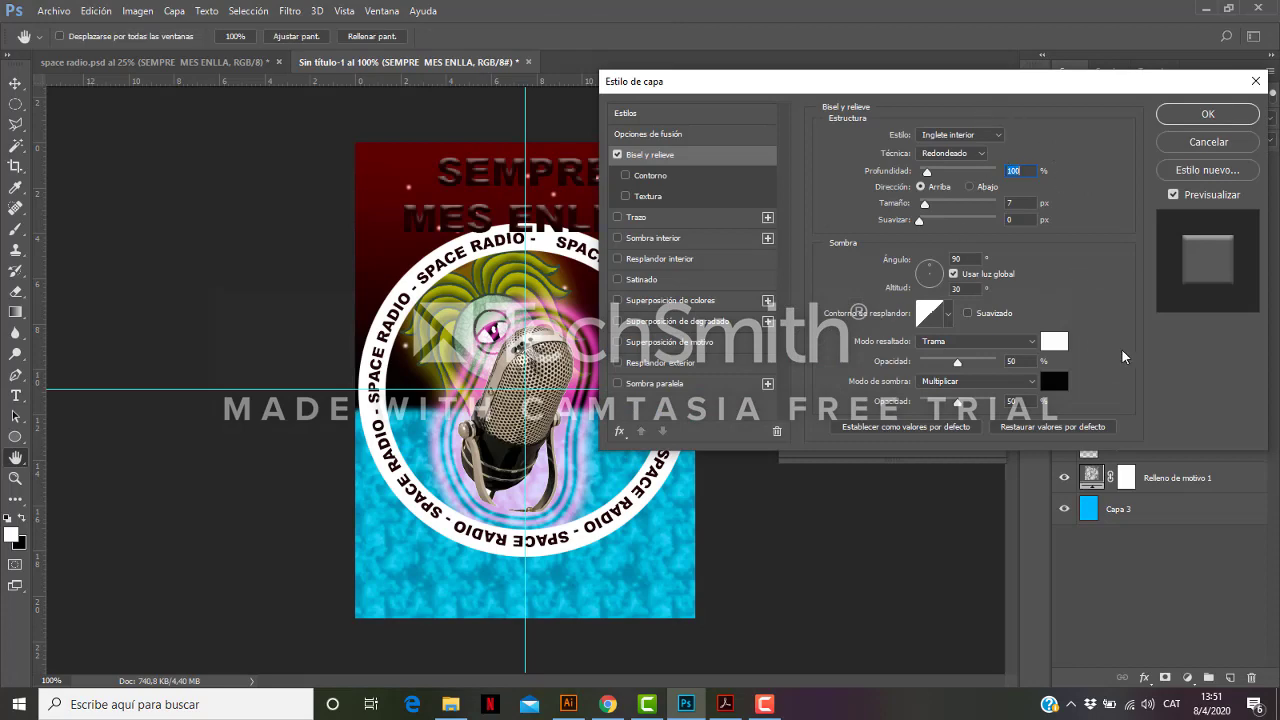
left_click_drag(1047, 80, 1156, 80)
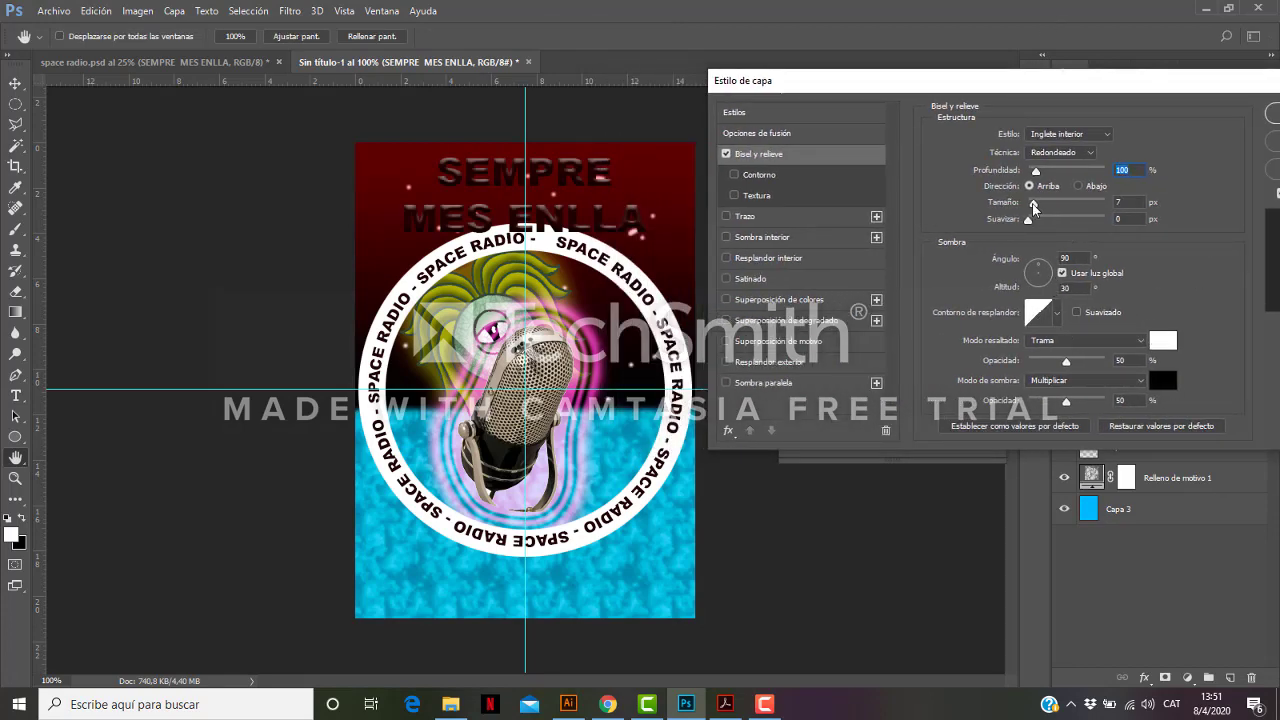
mouse_move(1043, 207)
left_mouse_down()
mouse_move(1033, 222)
mouse_move(1046, 224)
left_mouse_up()
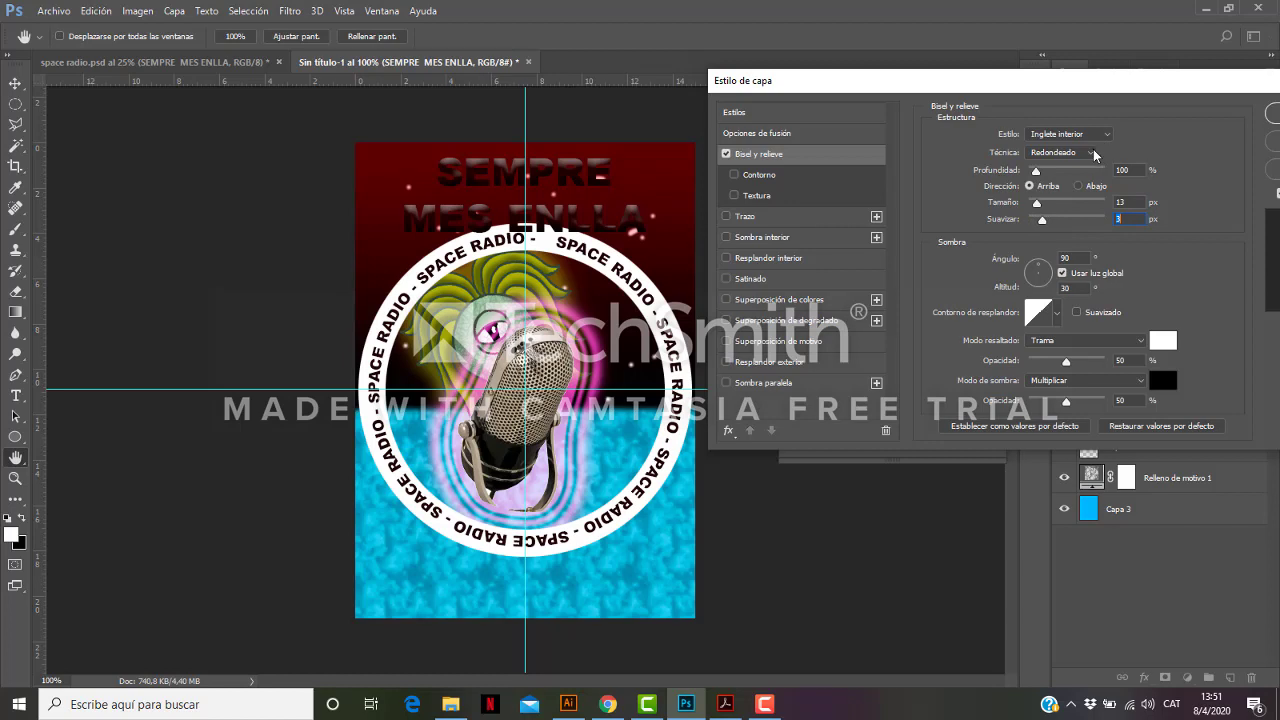
Set the slogan's bevel technique to Cincel duro and apply the layer style.
left_click(1092, 153)
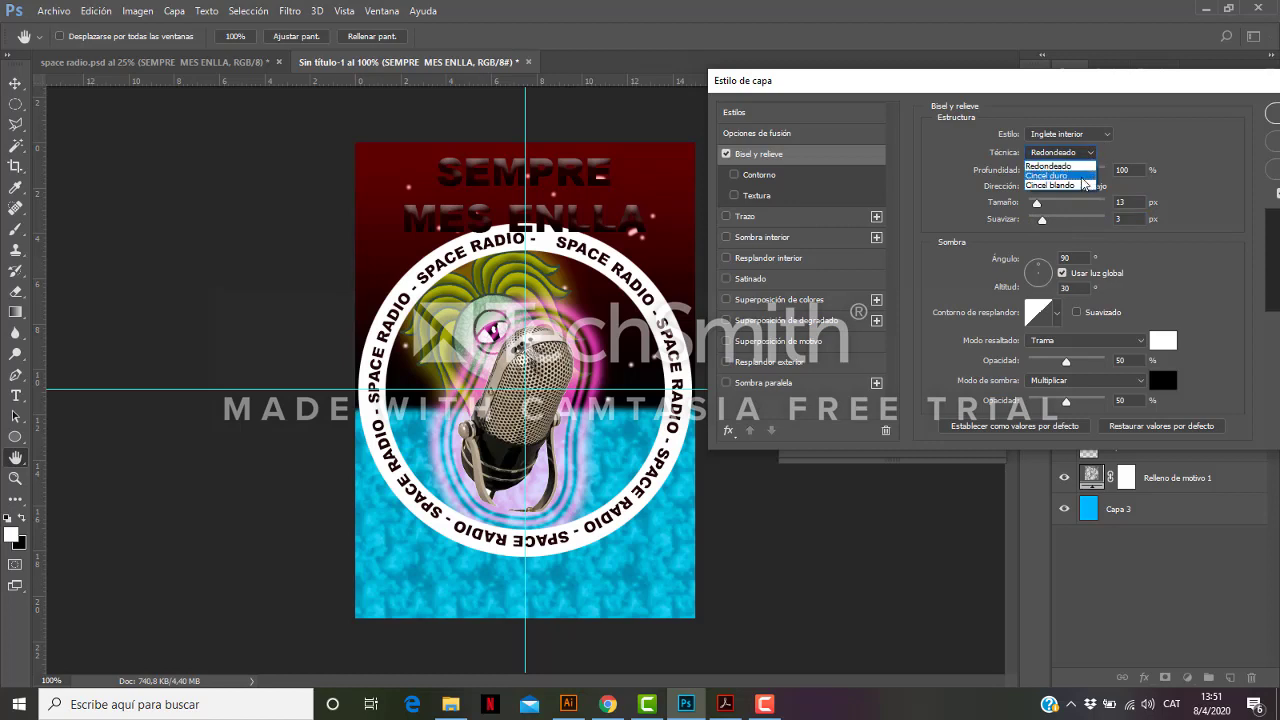
left_click(1075, 176)
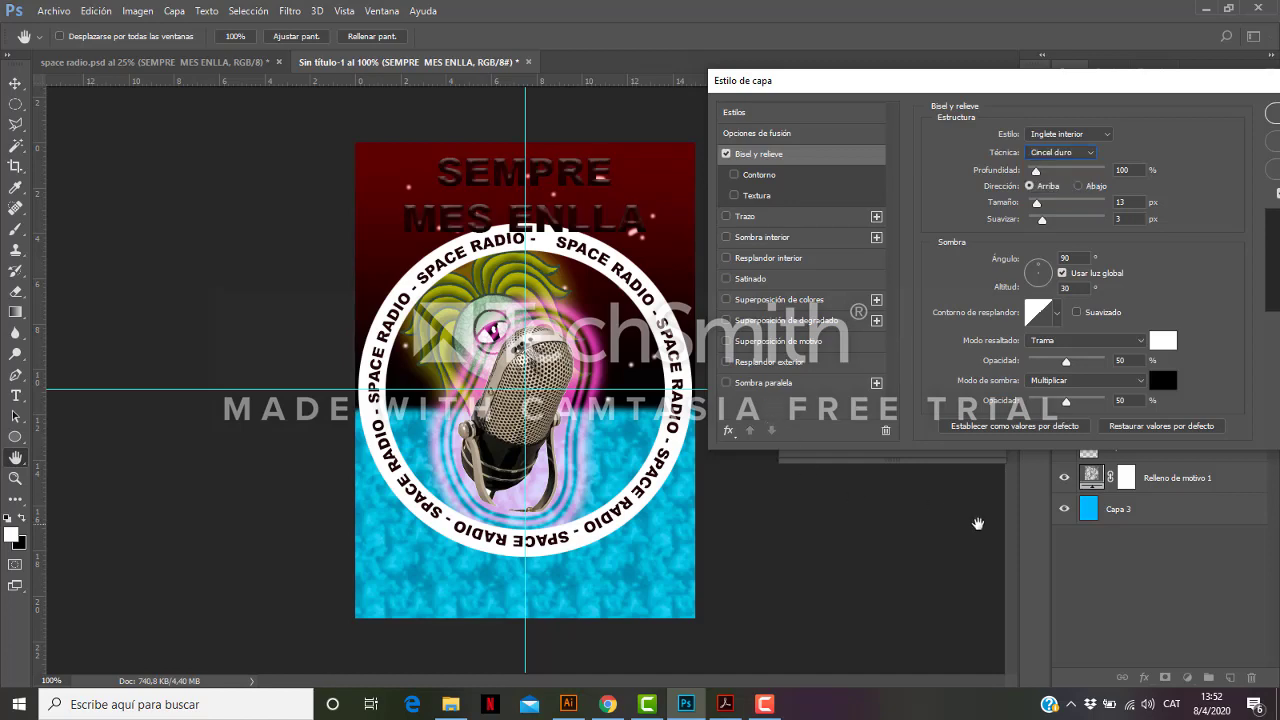
left_click_drag(1200, 80, 983, 87)
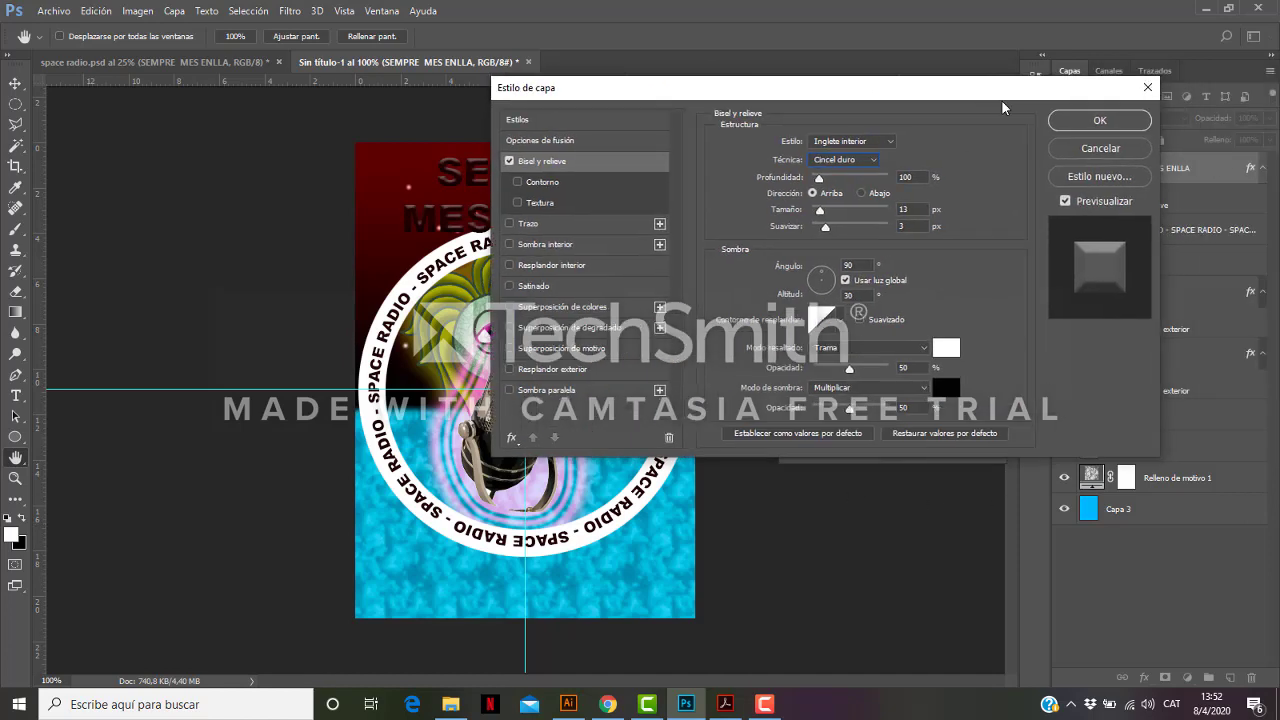
left_click(1100, 121)
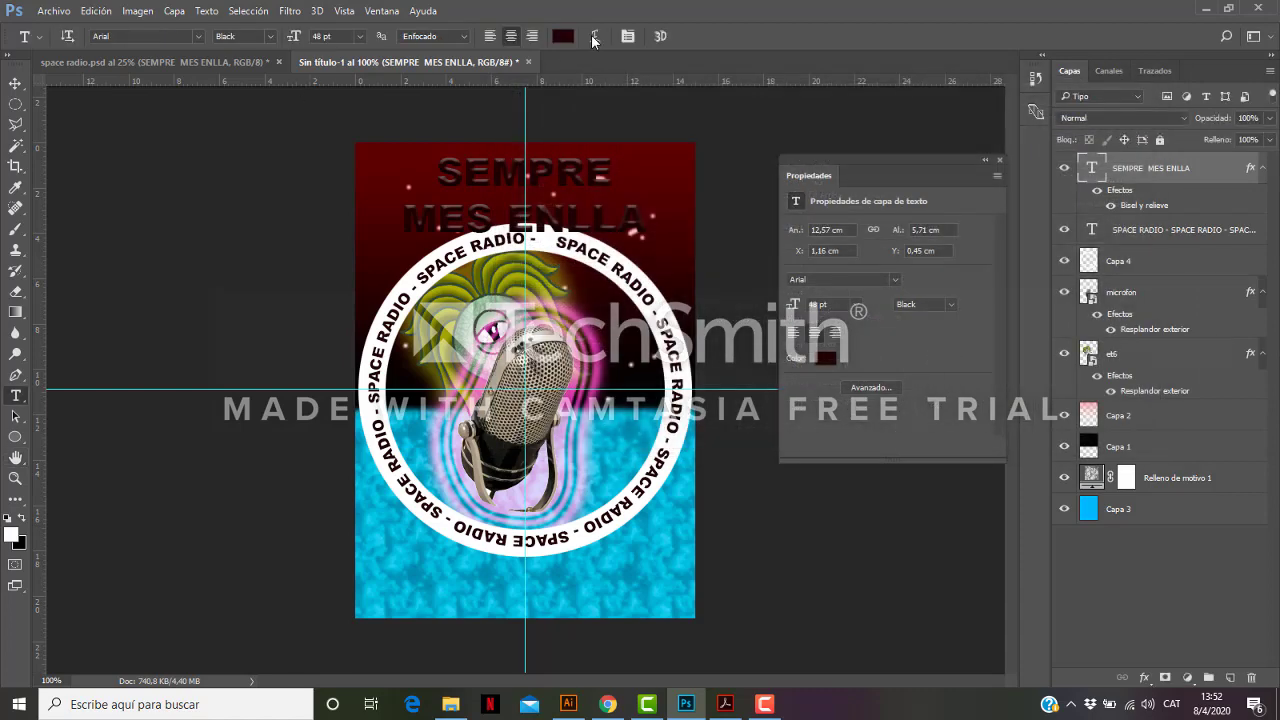
Open the text warp settings for the SEMPRE MES ENLLA slogan and try Arco, followed by Arco inferior with a +19% bend.
left_click(595, 36)
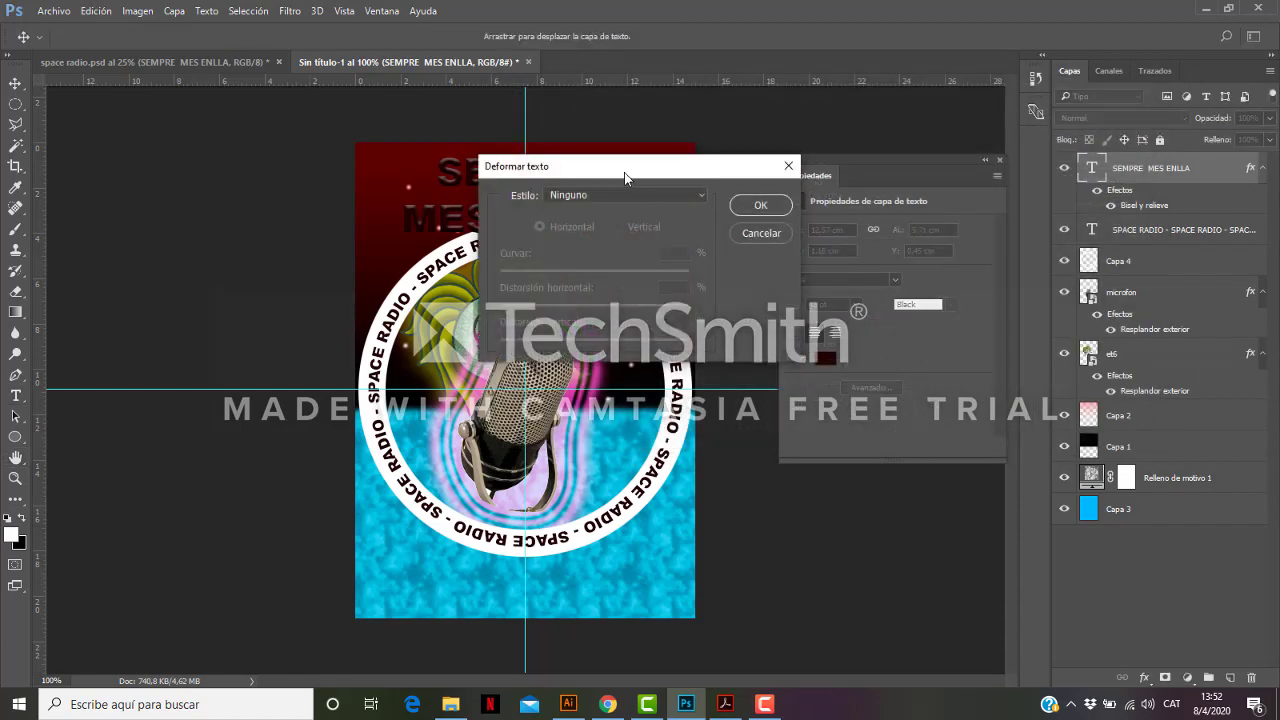
left_click_drag(624, 172, 811, 174)
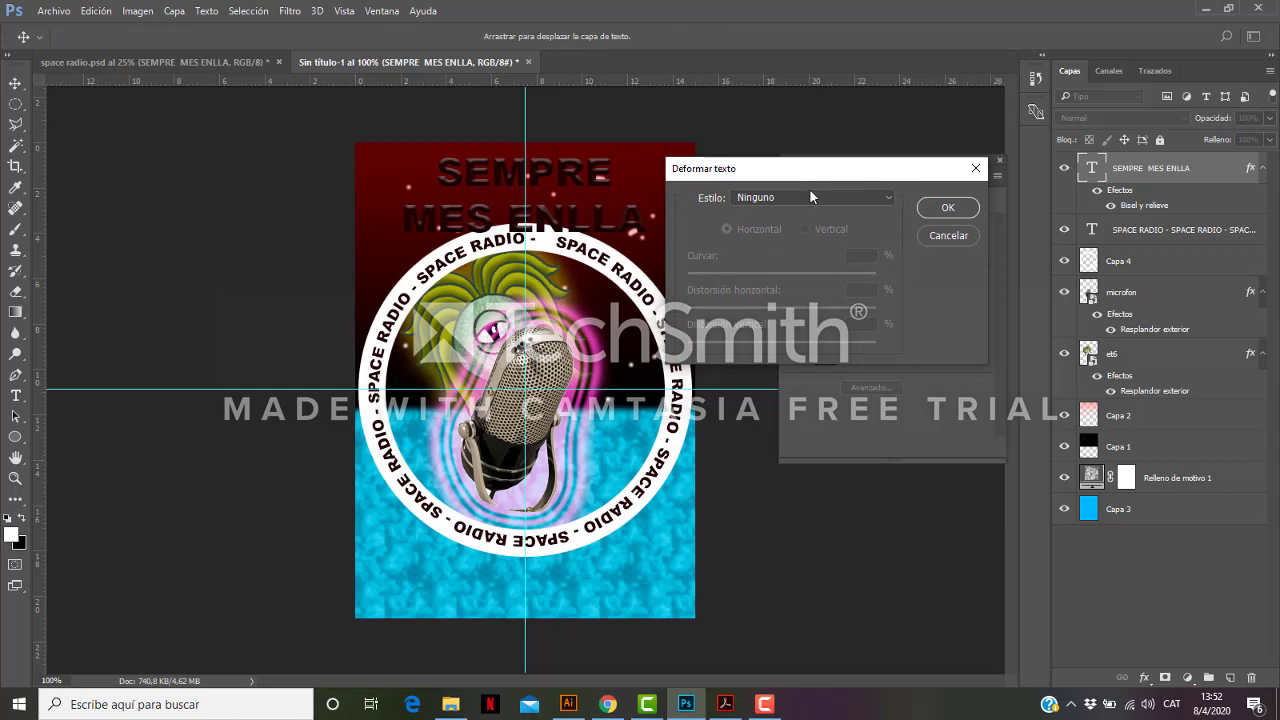
left_click(856, 198)
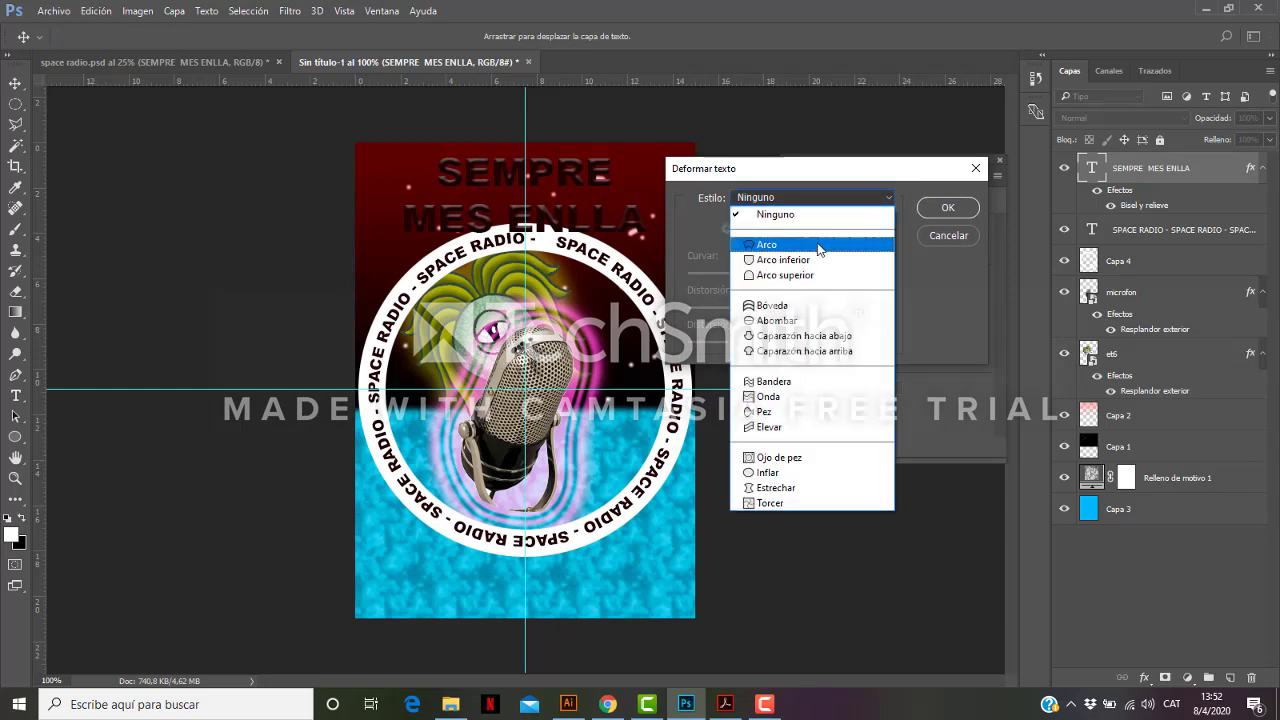
left_click(818, 244)
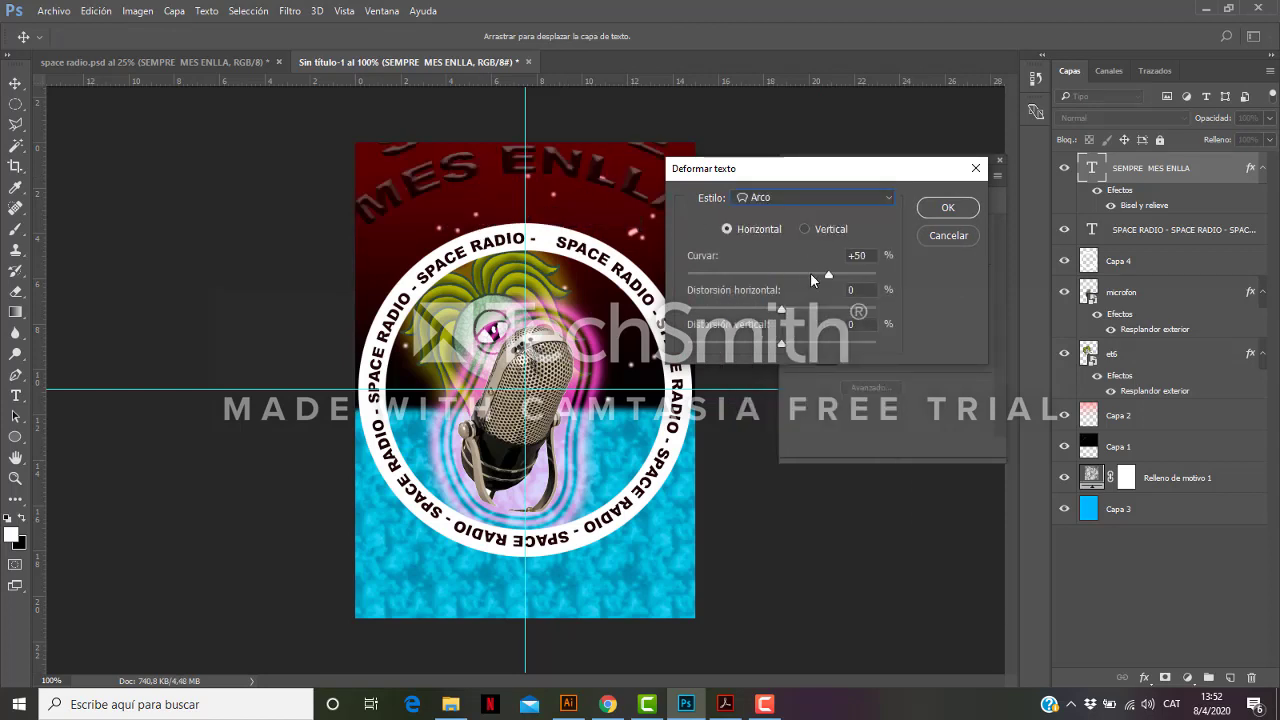
left_click(886, 199)
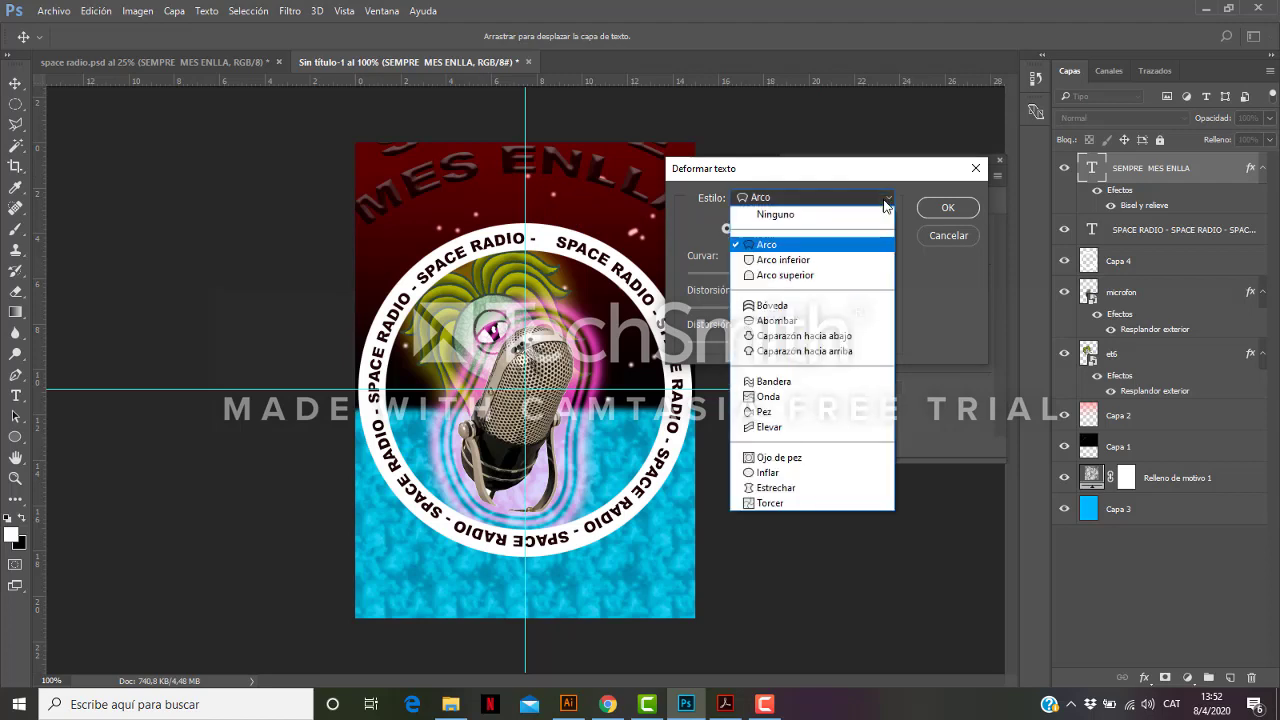
left_click(818, 260)
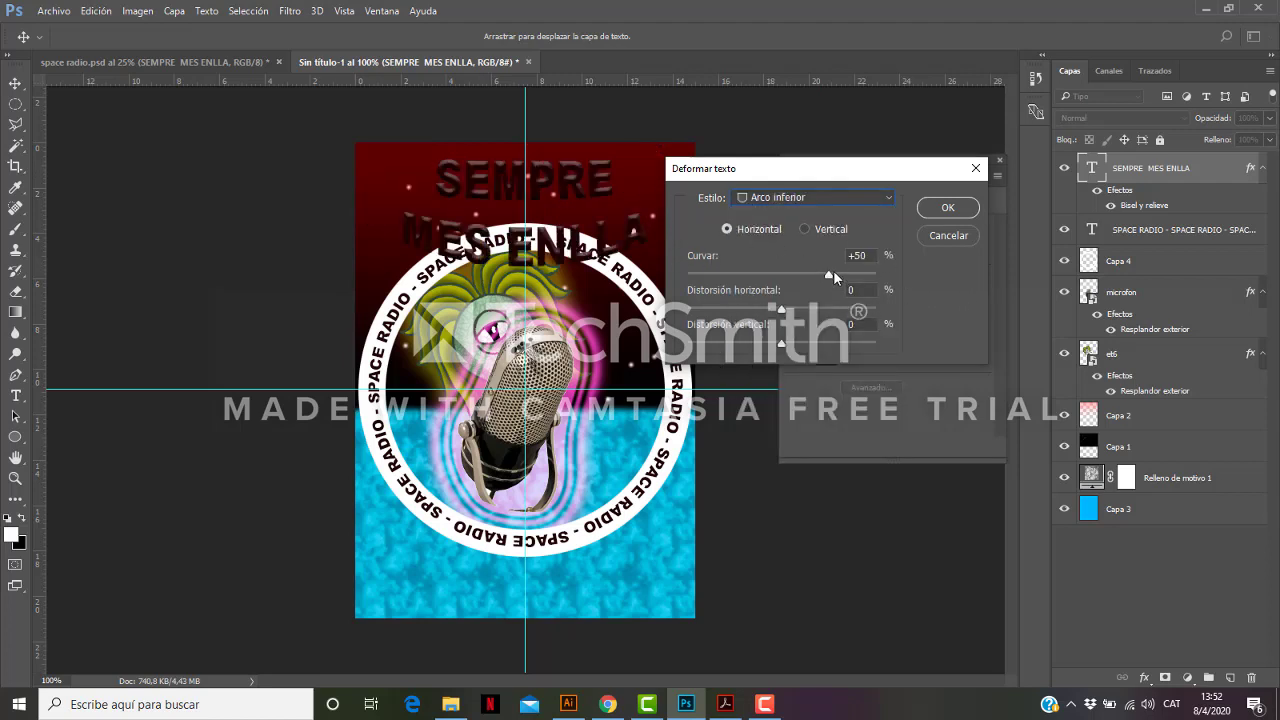
left_click_drag(833, 270, 799, 268)
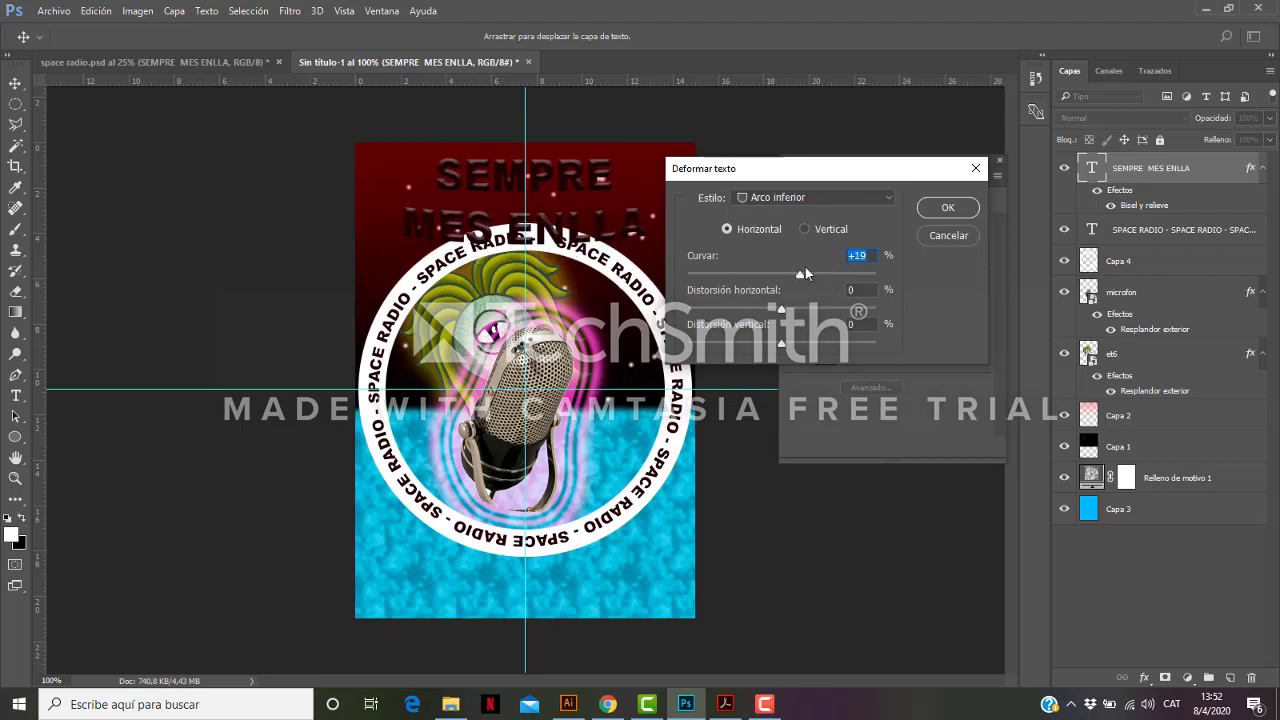
Warp the slogan with the Arco superior style at a -6% horizontal bend and apply it.
left_click(886, 203)
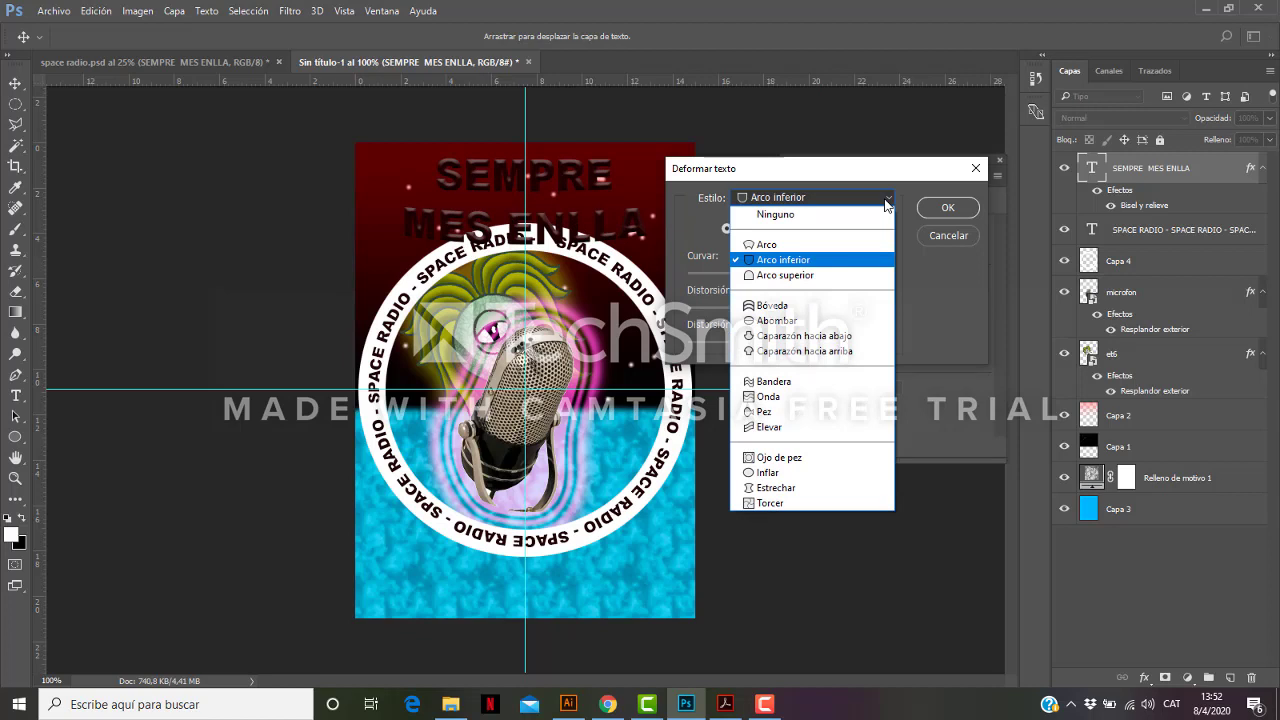
left_click(799, 275)
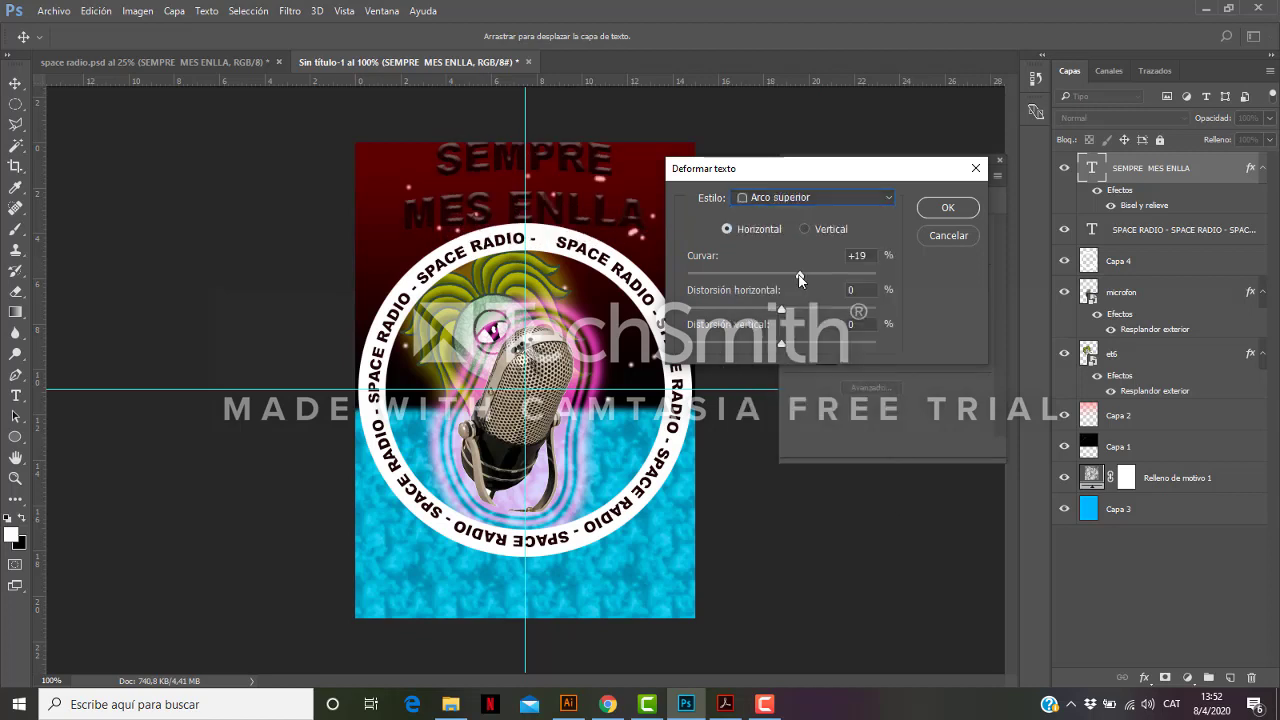
mouse_move(796, 271)
left_mouse_down()
mouse_move(817, 277)
mouse_move(761, 276)
mouse_move(776, 275)
left_mouse_up()
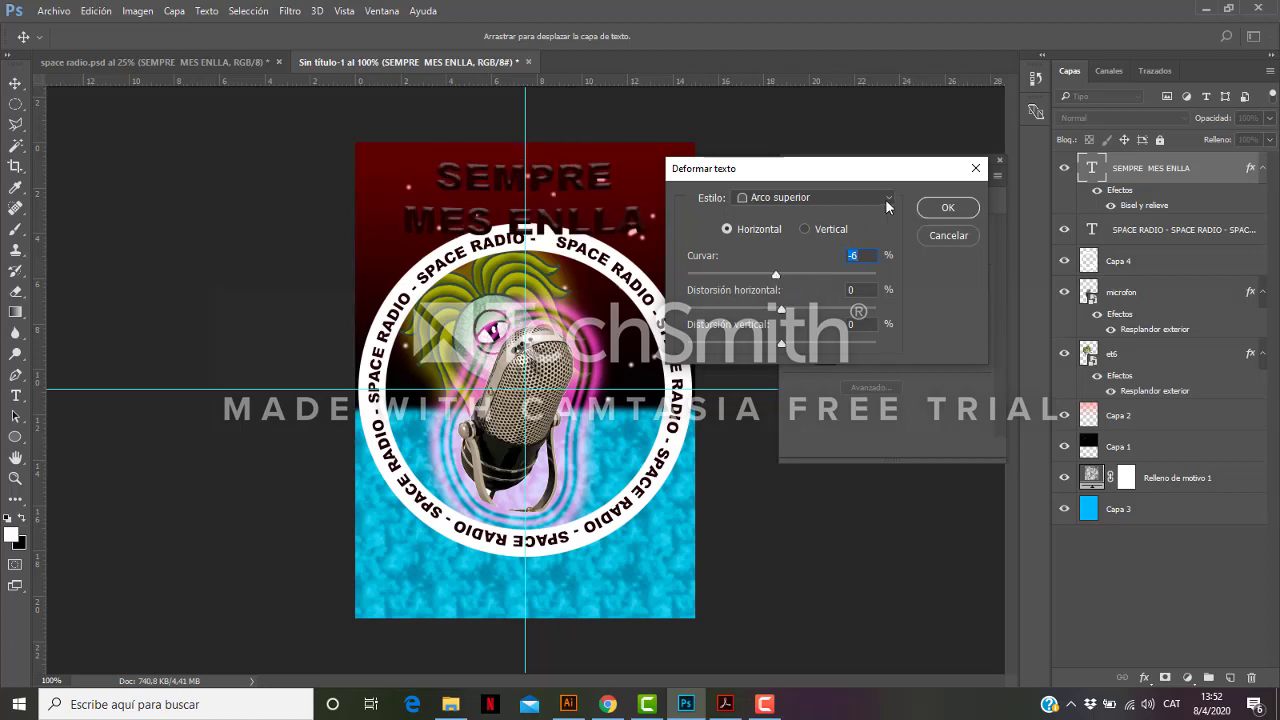
left_click(934, 210)
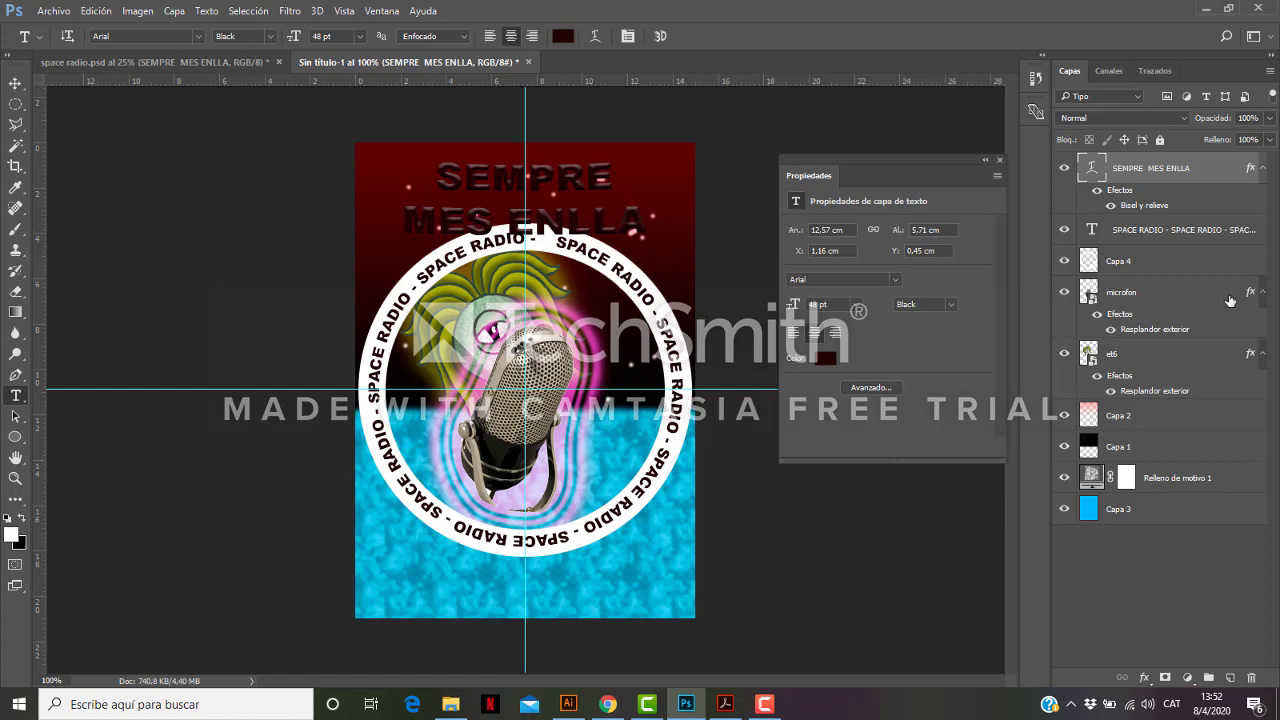
Select all the SPACE RADIO letter shapes on their text layer using the Magic Wand with Contiguo turned off.
left_click(1147, 232)
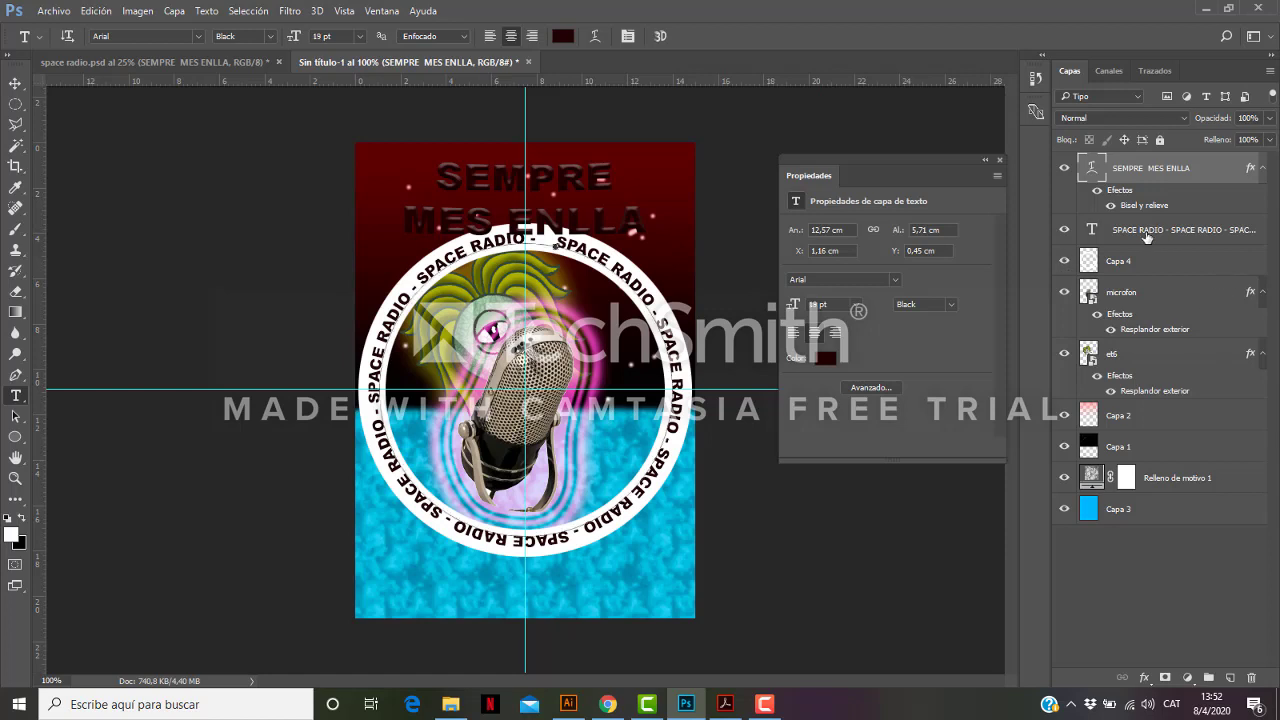
left_click(1064, 231)
left_click(1064, 231)
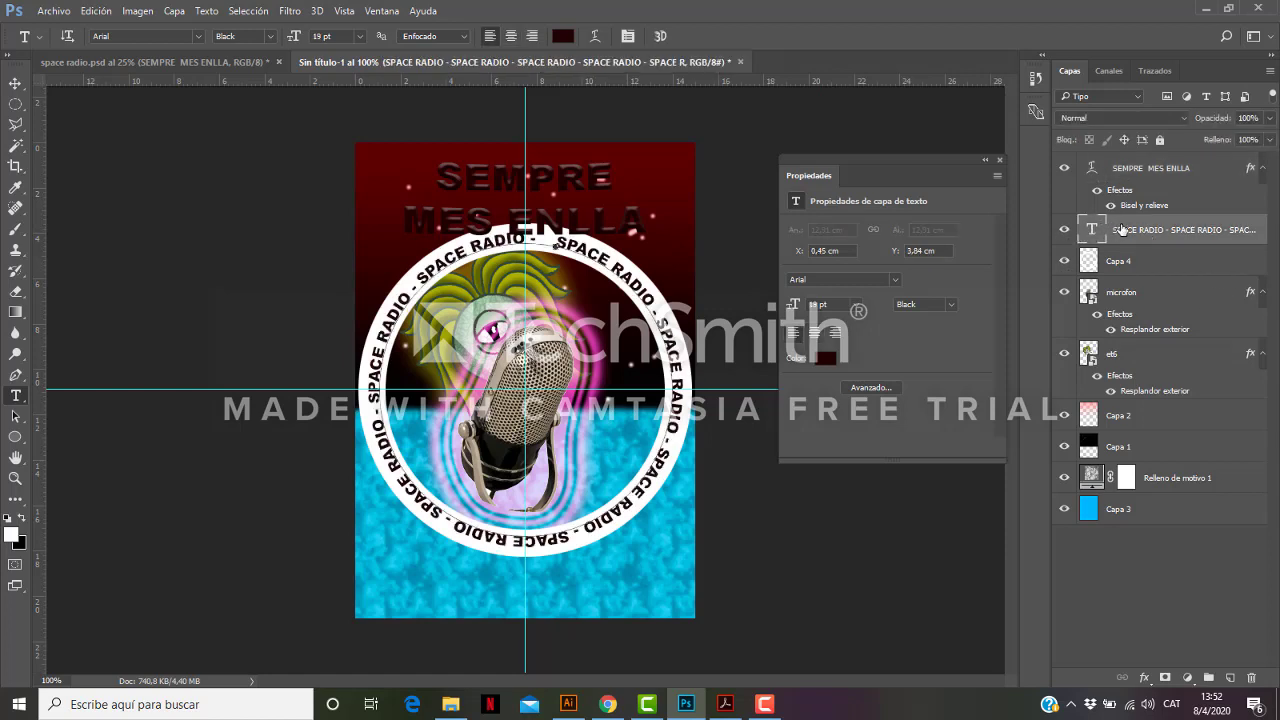
left_click(15, 145)
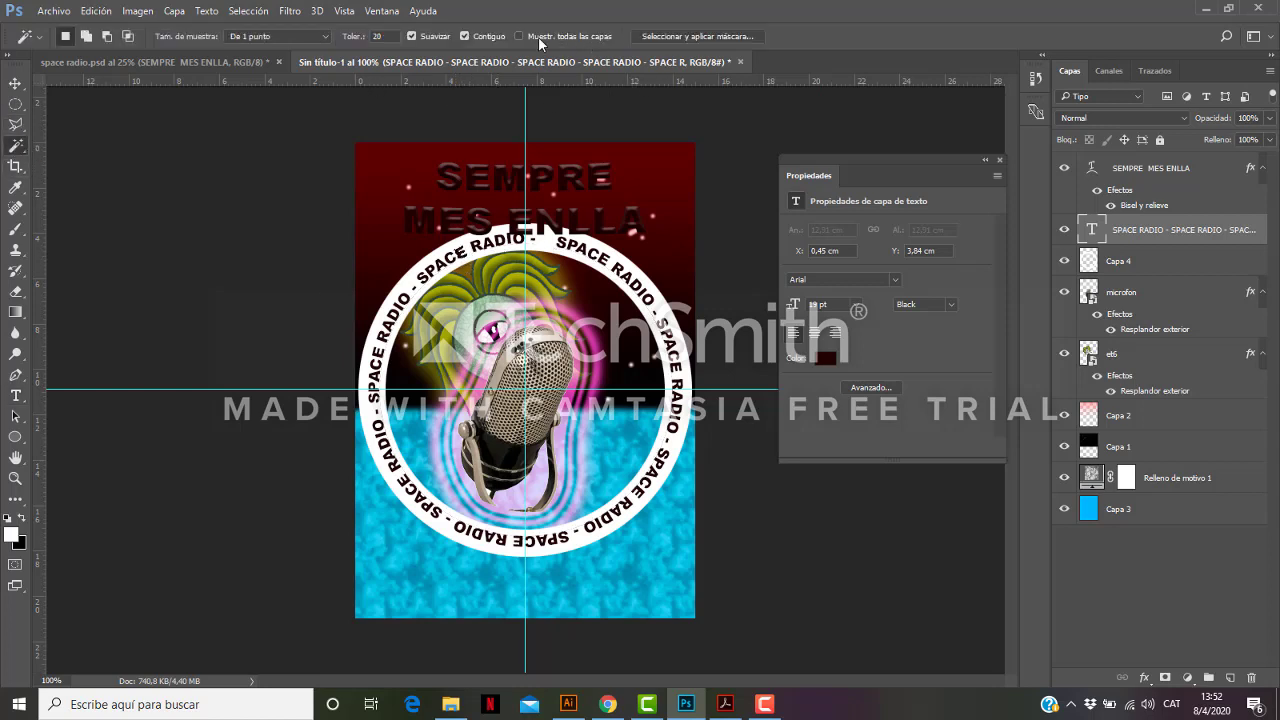
left_click(465, 37)
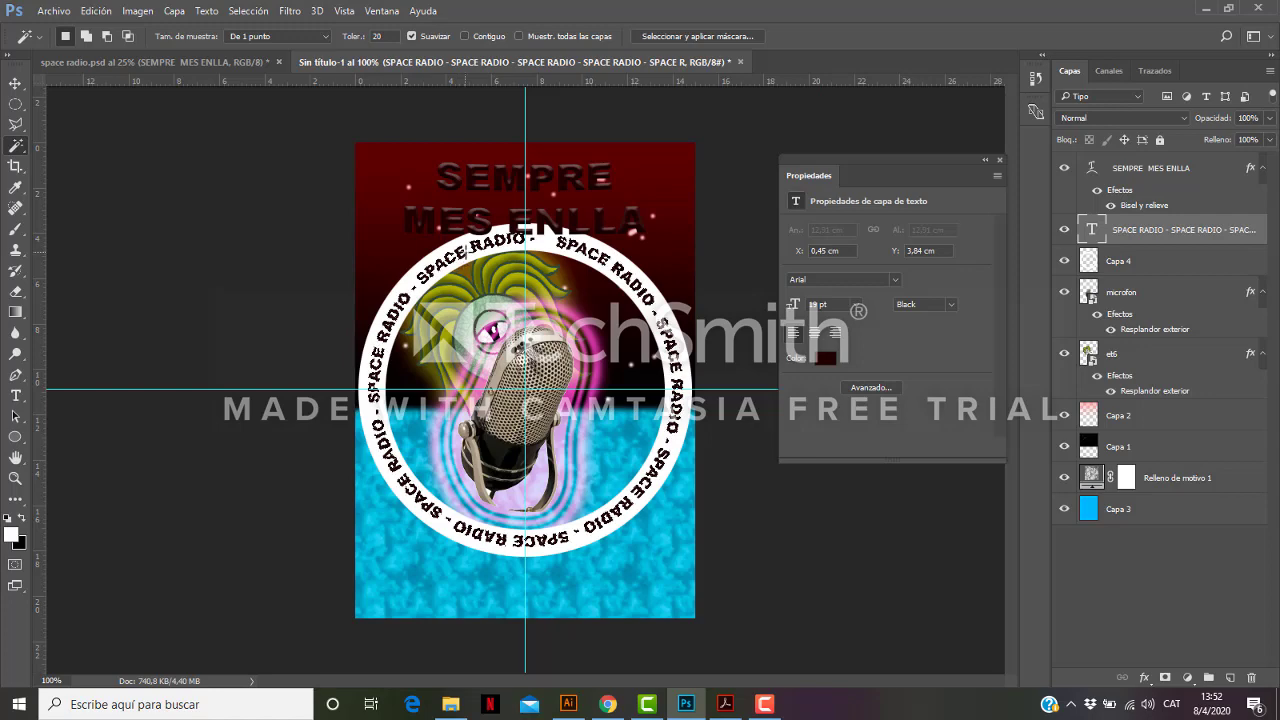
Hide the SPACE RADIO text layer, delete the selected letter shapes from the white ring on Capa 4, and deselect.
left_click(1064, 233)
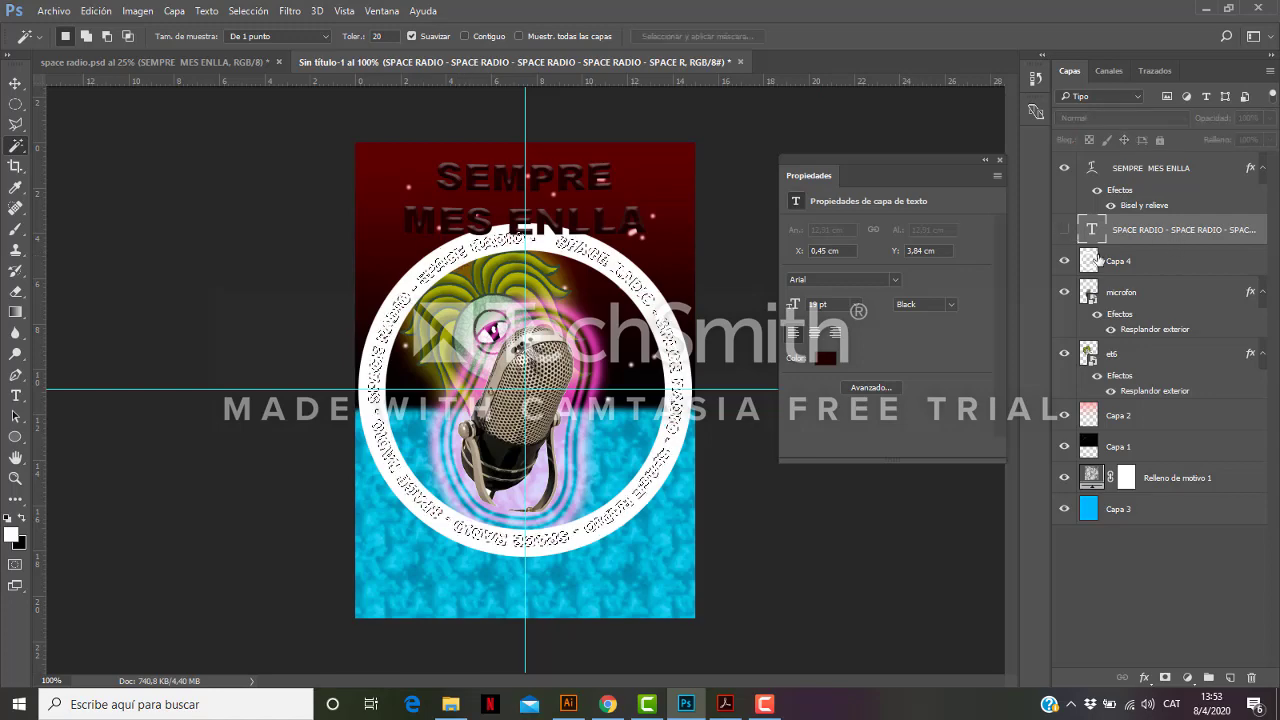
left_click(1065, 263)
left_click(1065, 263)
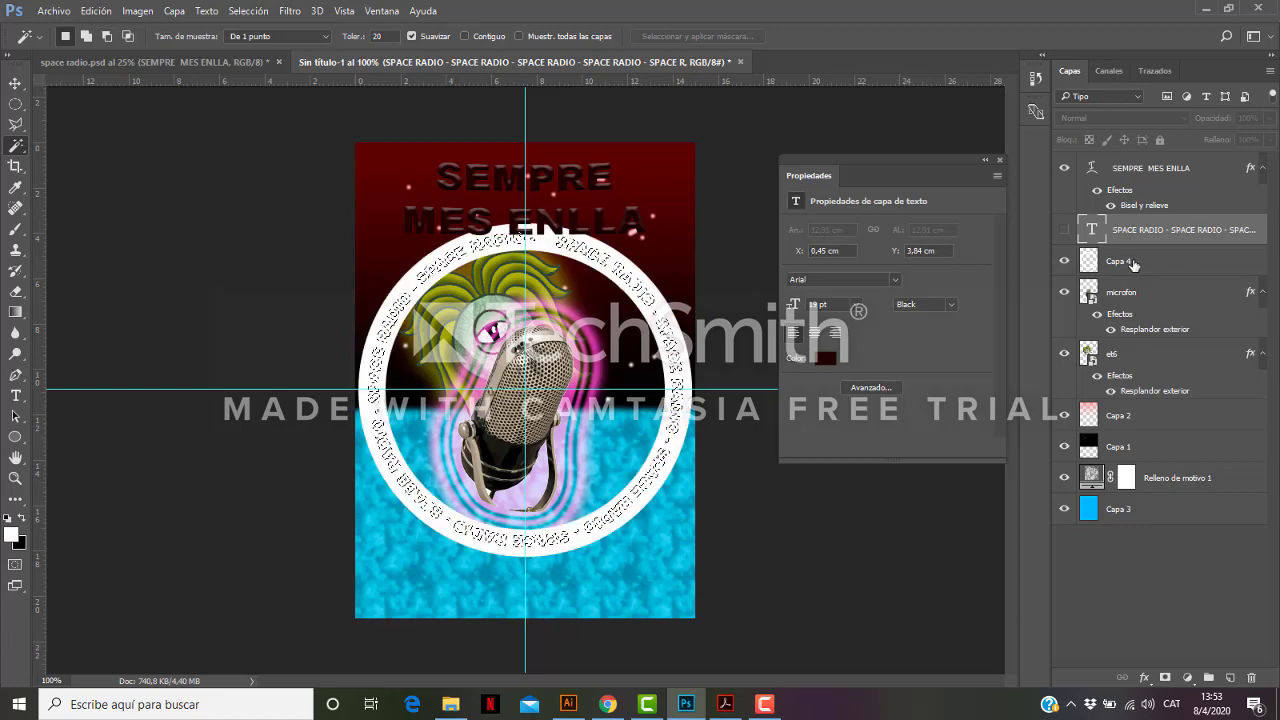
left_click(1135, 263)
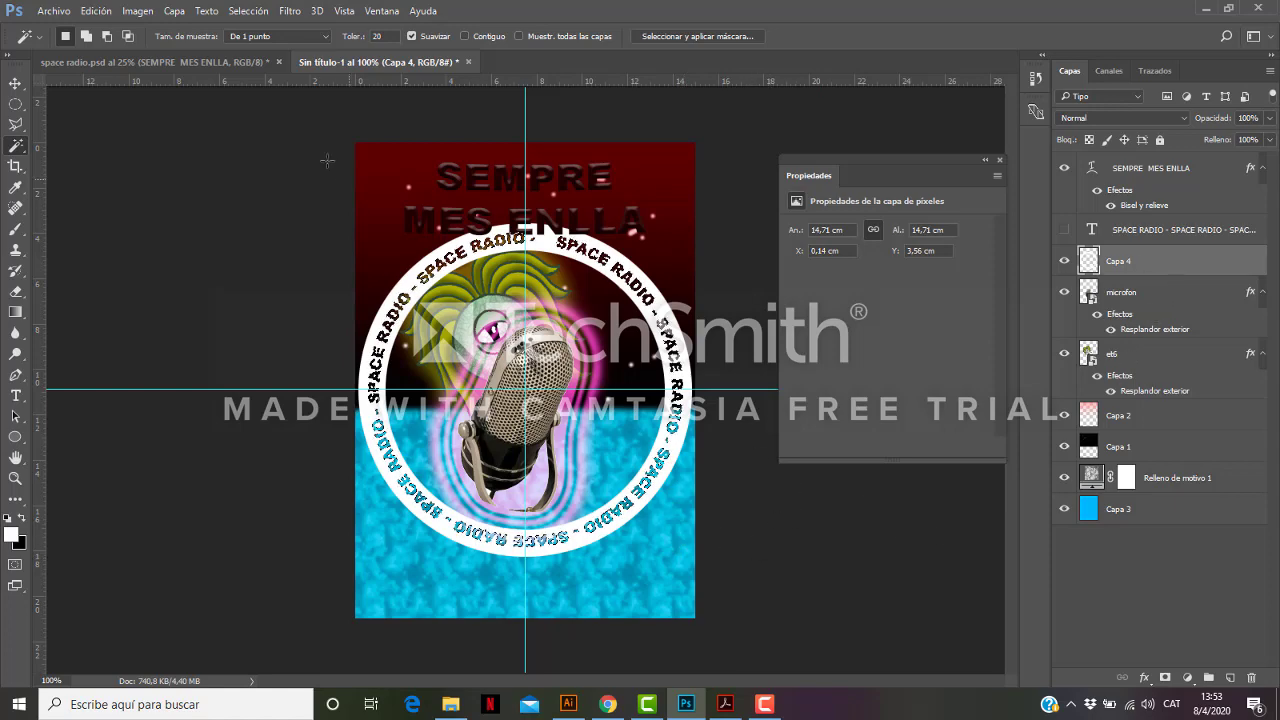
left_click(15, 84)
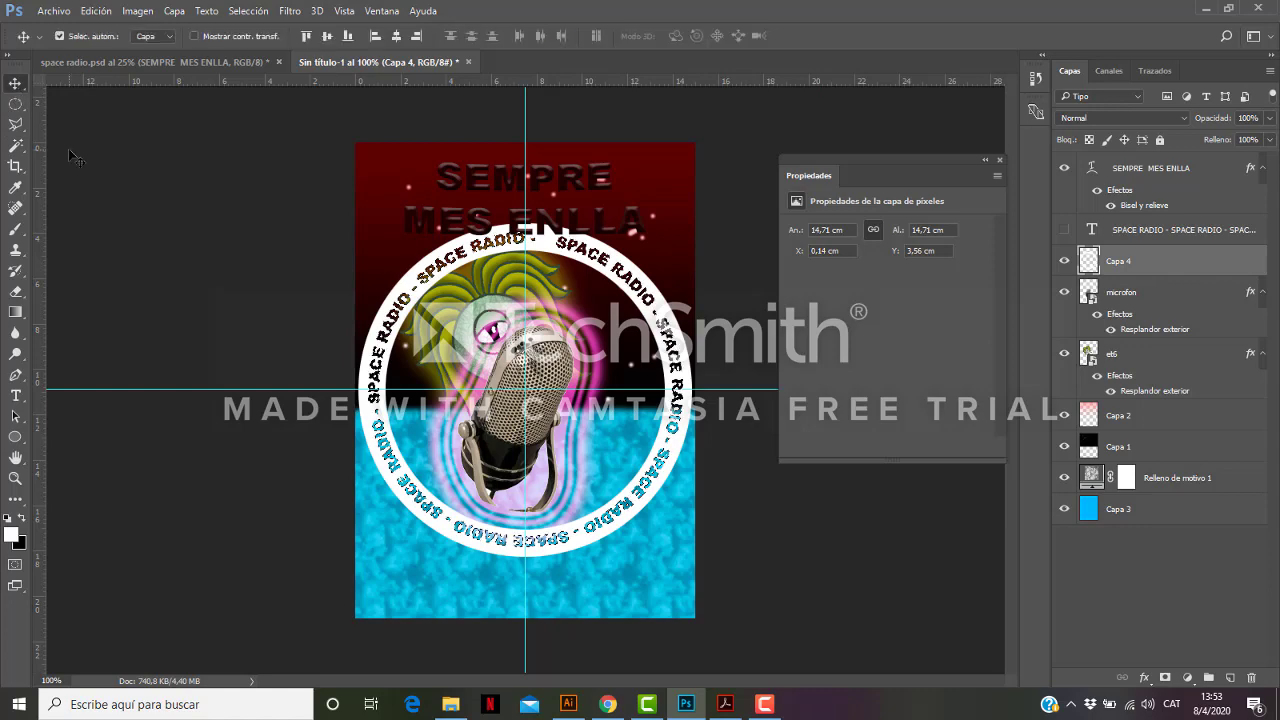
left_click(92, 168)
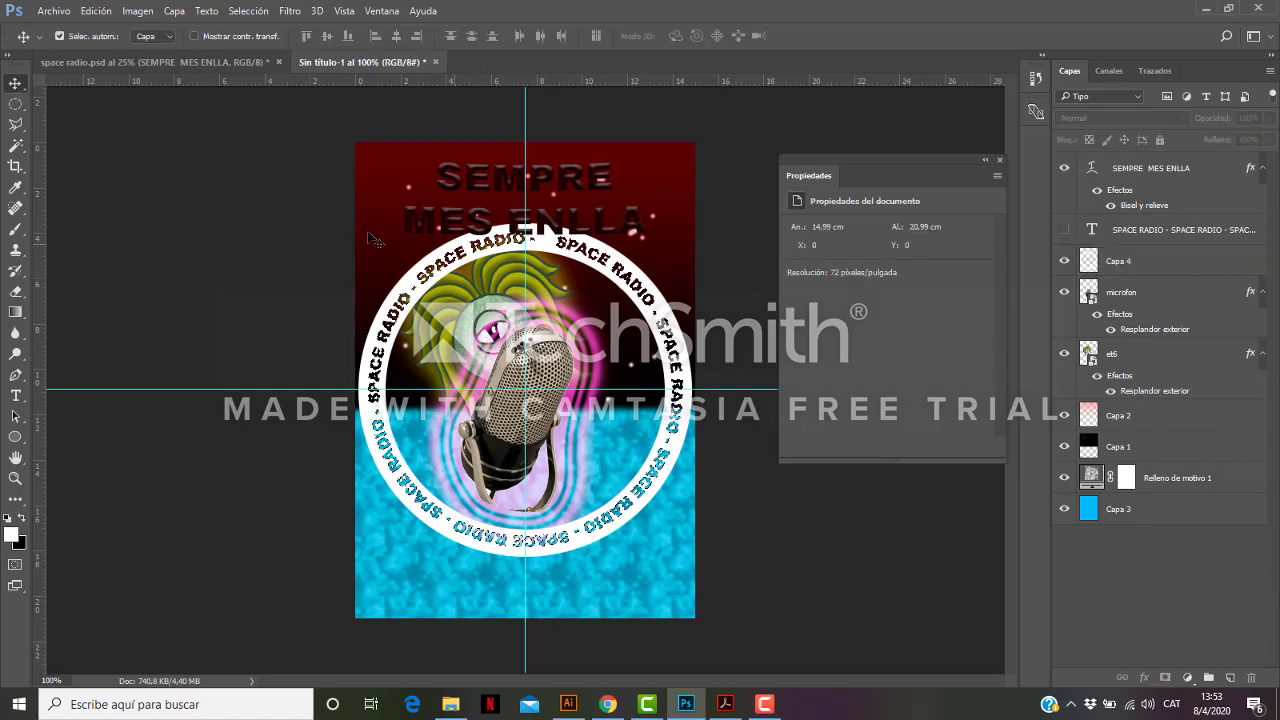
left_click(15, 105)
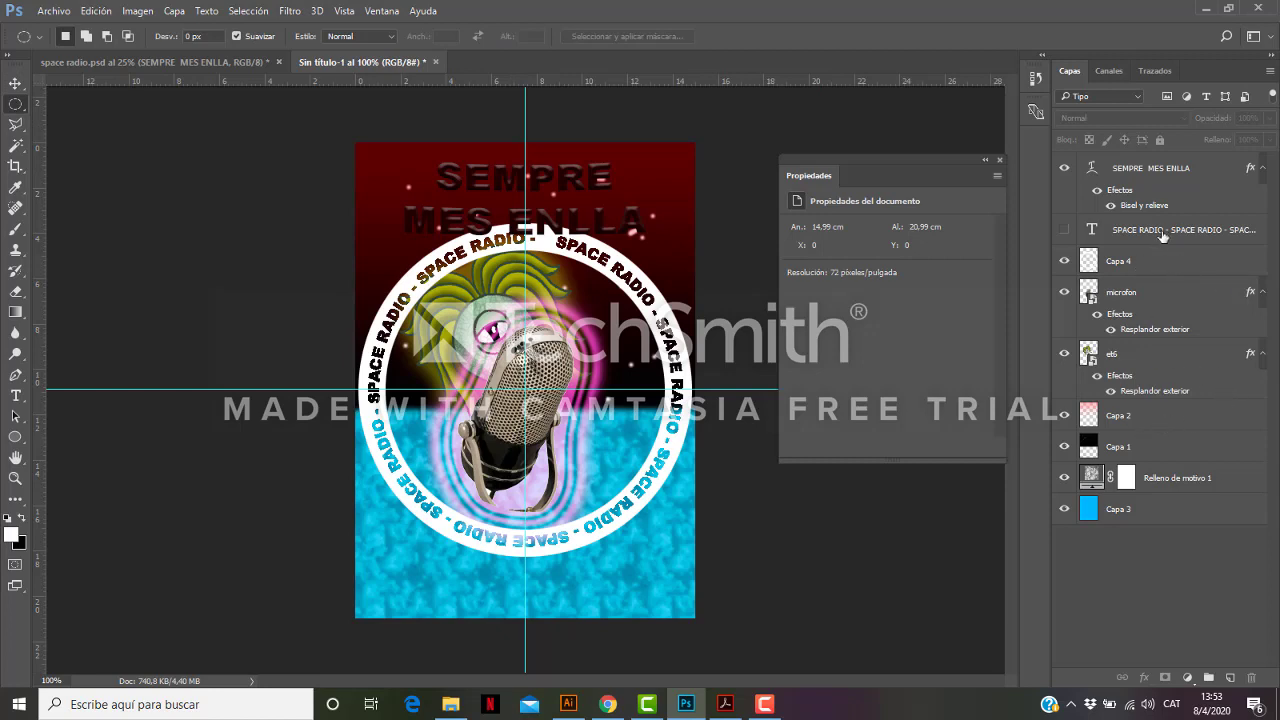
Move the microphone and the alien lower on the poster, placing the alien at about X 1.55 cm, Y 5.53 cm.
left_click(15, 83)
left_click_drag(518, 413, 518, 444)
left_click_drag(486, 338, 494, 364)
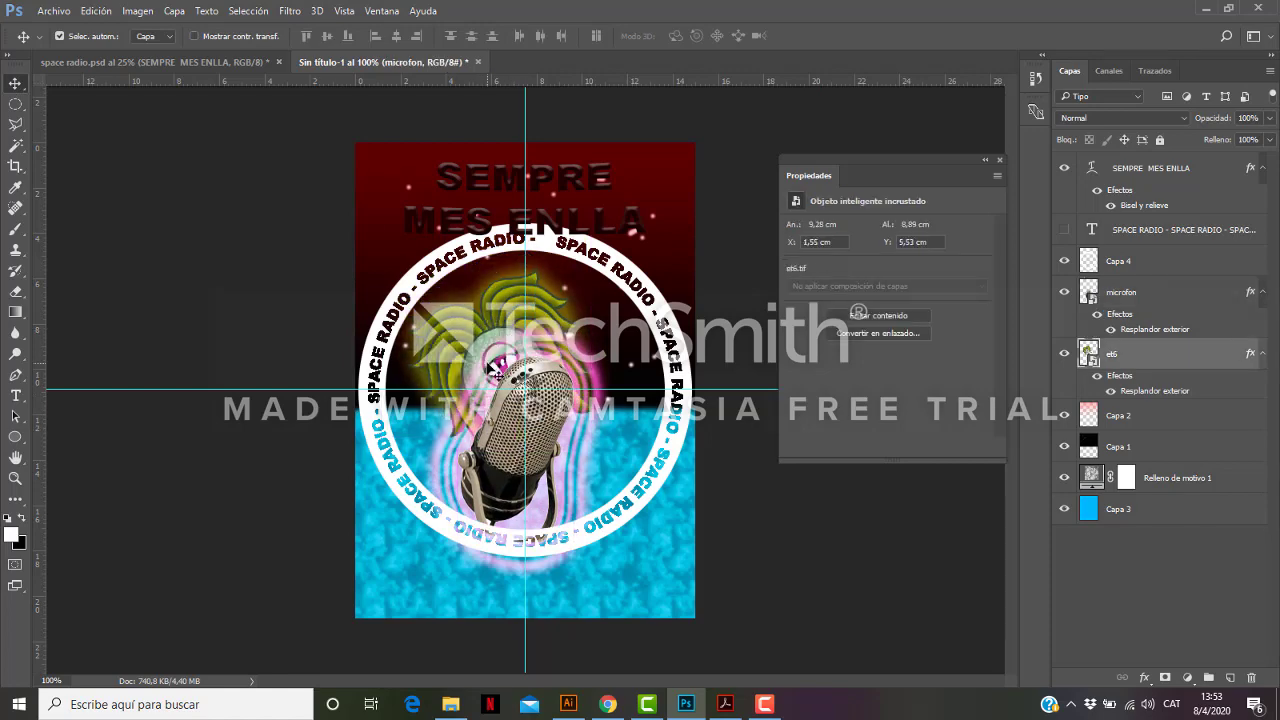
Move the white SPACE RADIO ring clear of the slogan and nudge it to X 0.18 cm, Y 4.48 cm.
left_click_drag(554, 256, 557, 268)
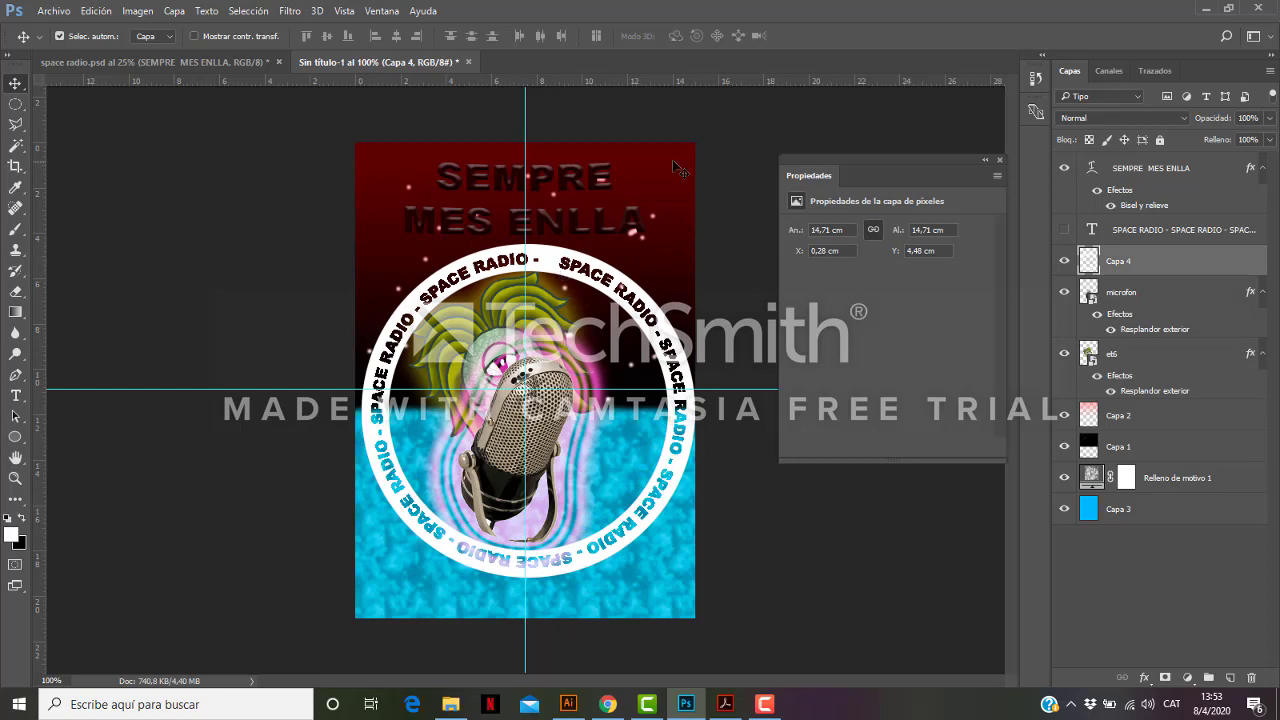
key("Left")
key("Left")
key("Left")
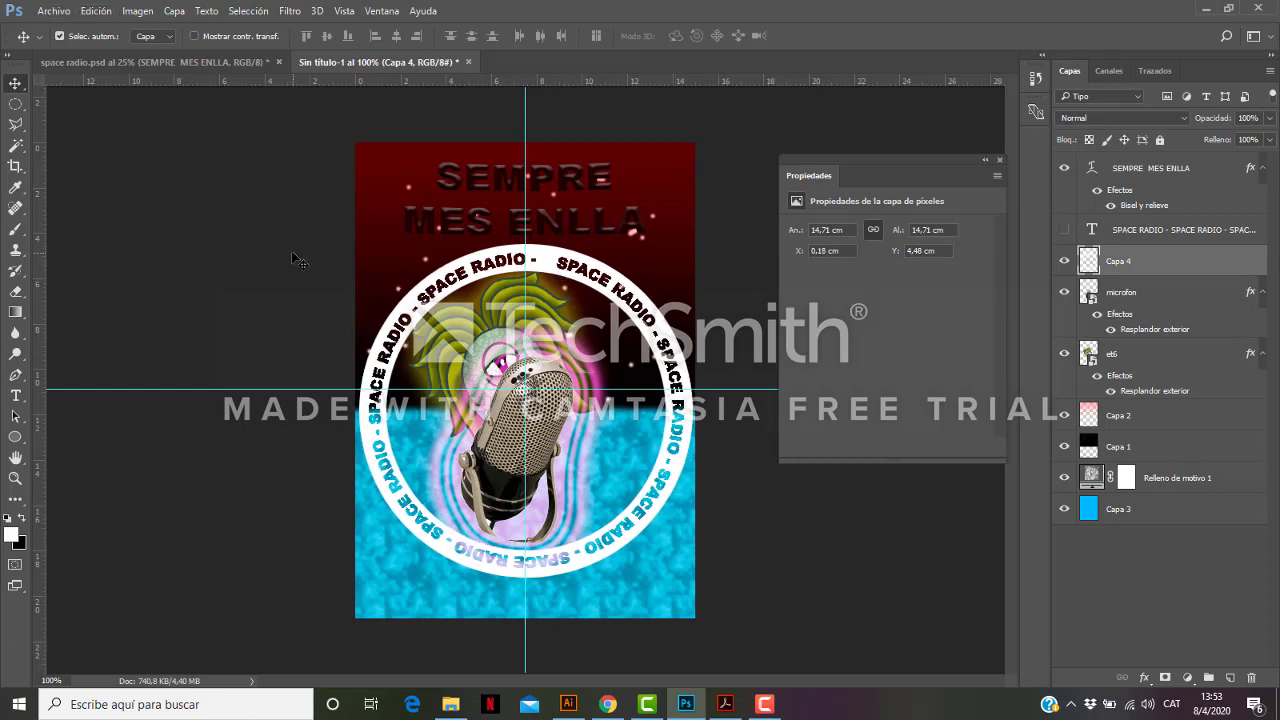
Try adjusting the opacity of the SEMPRE MES ENLLA layer and return it to 100%.
left_click(1180, 170)
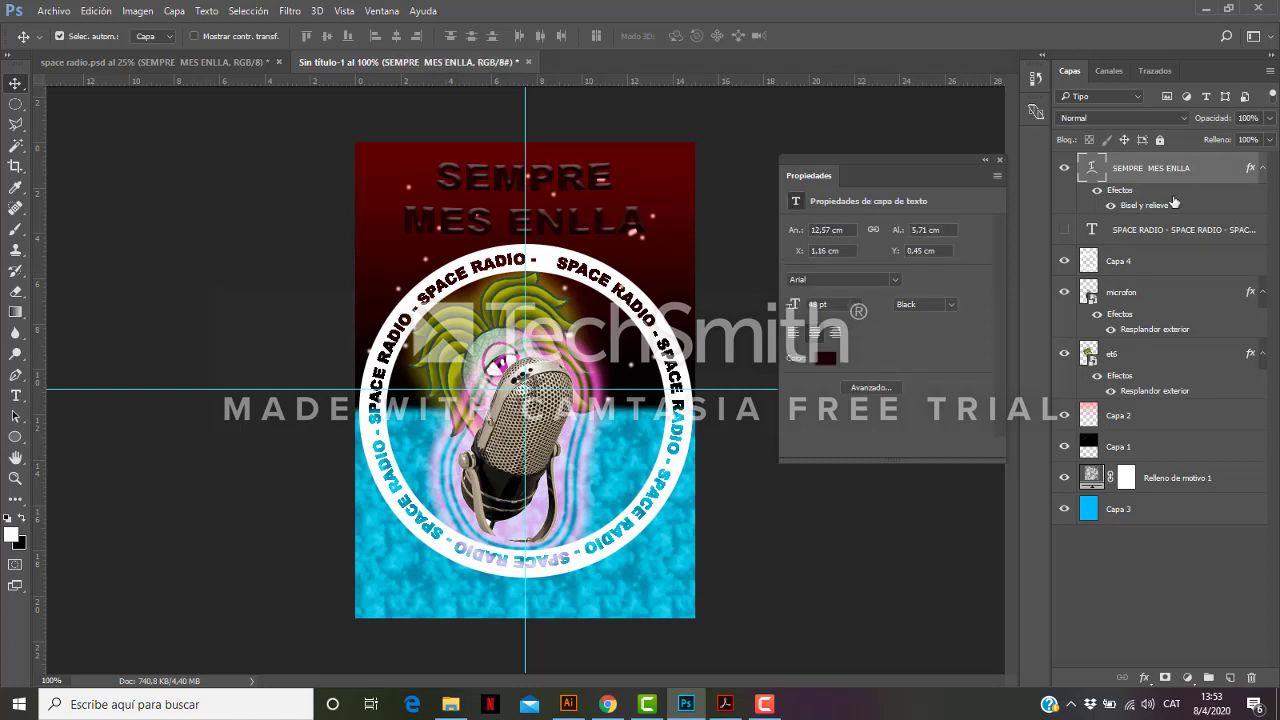
left_click(1270, 120)
left_click_drag(1221, 139, 1274, 142)
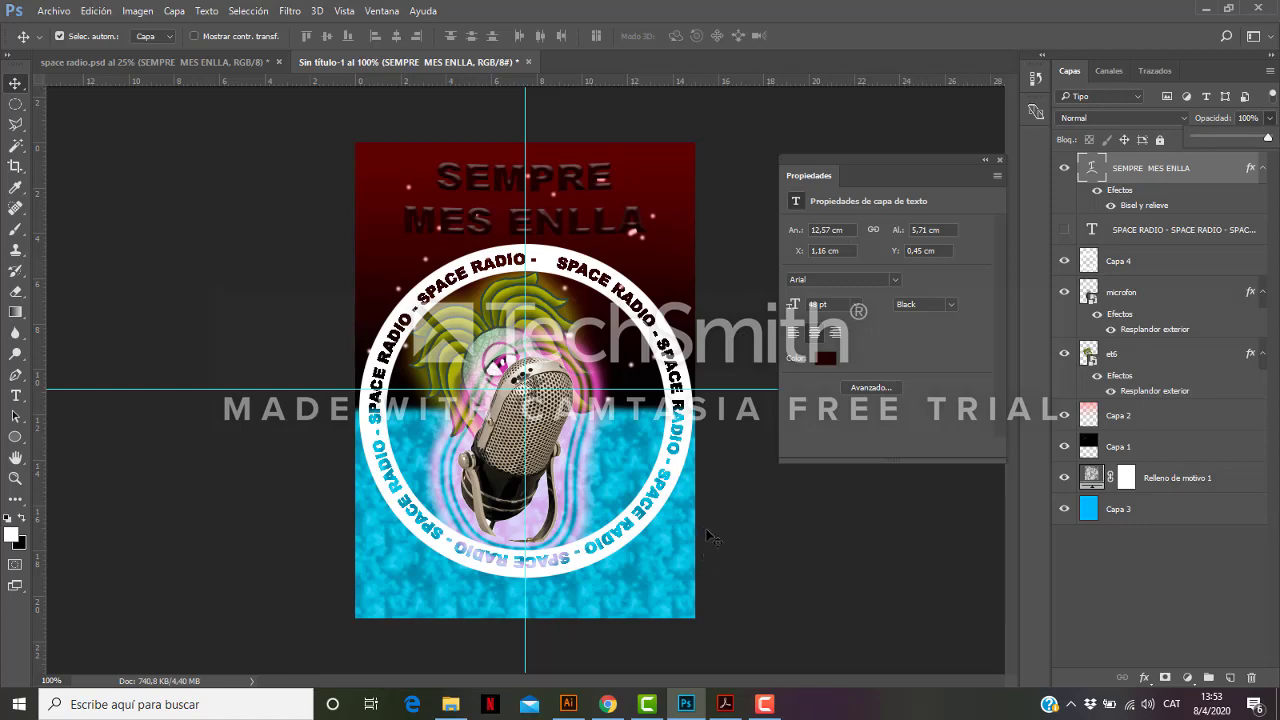
Start saving the poster under Guardar como and open the list of file formats.
left_click(54, 11)
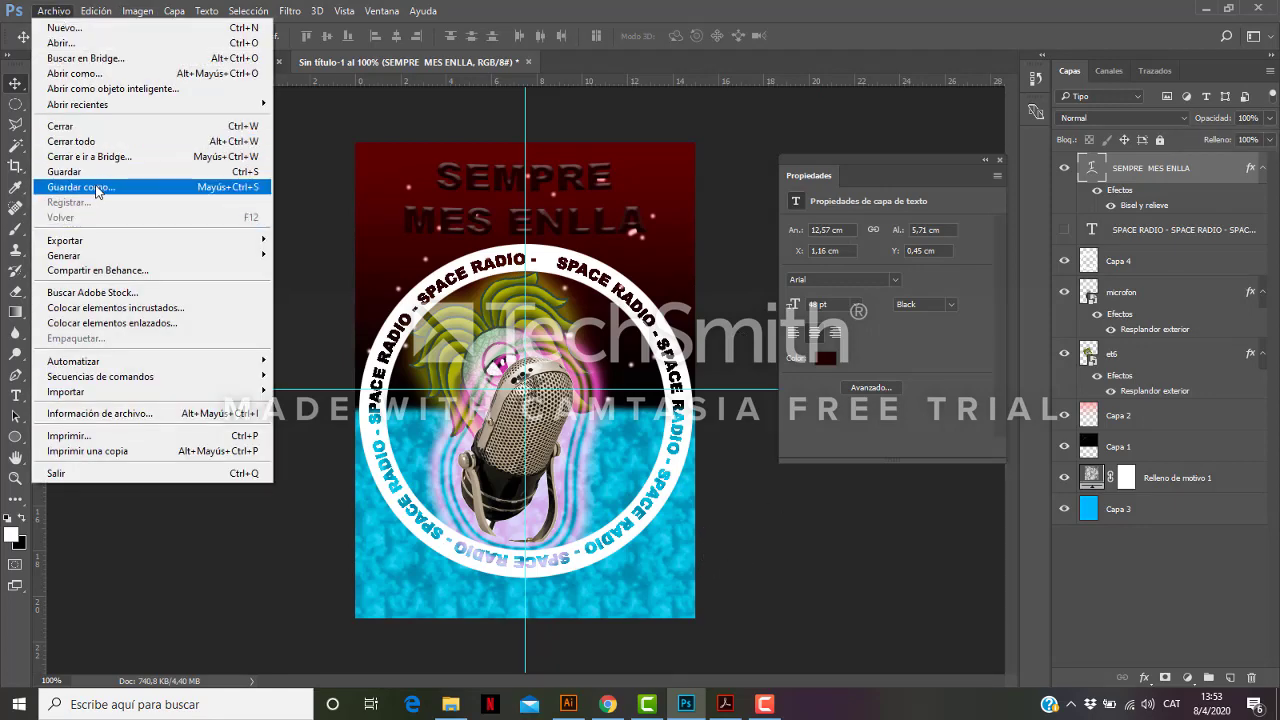
left_click(97, 188)
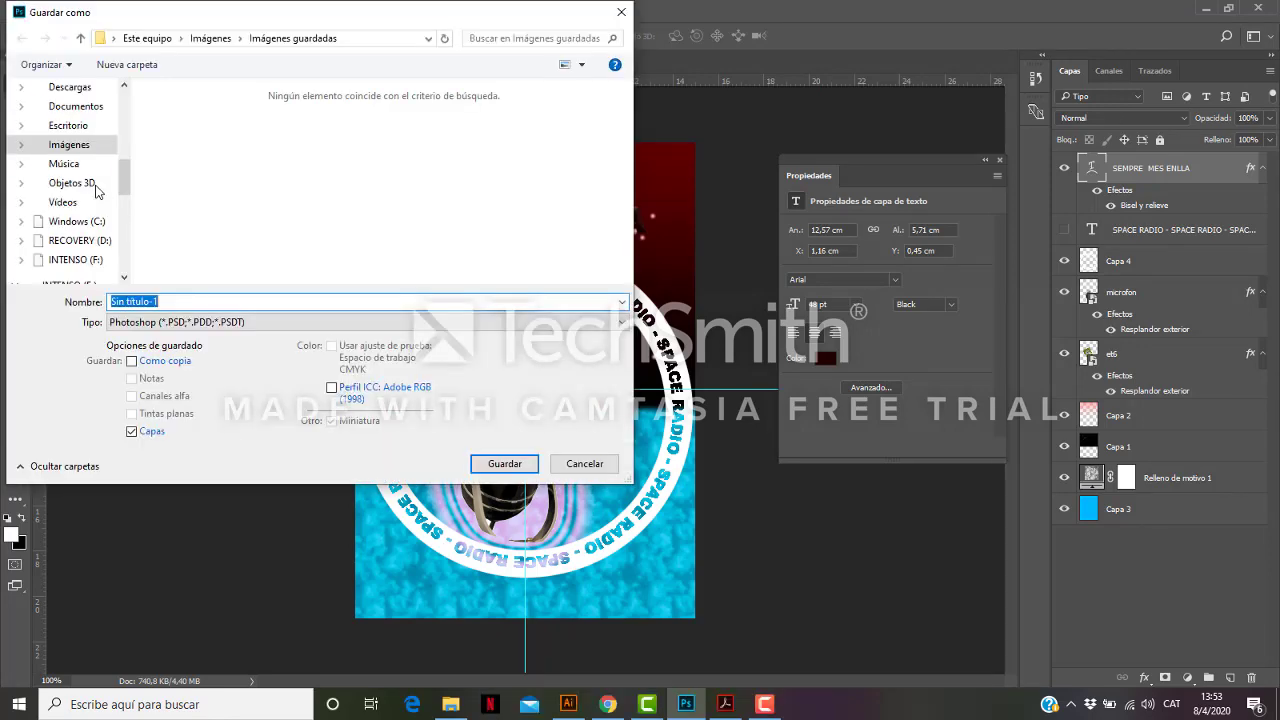
left_click(330, 322)
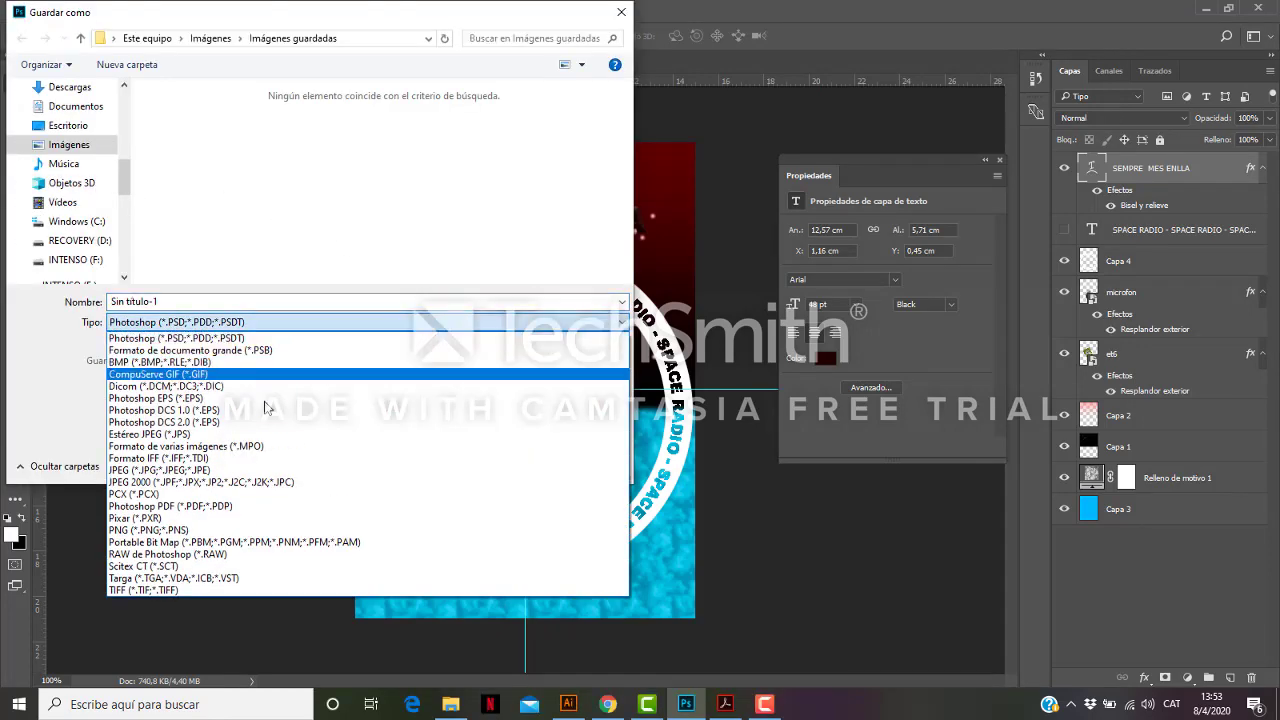